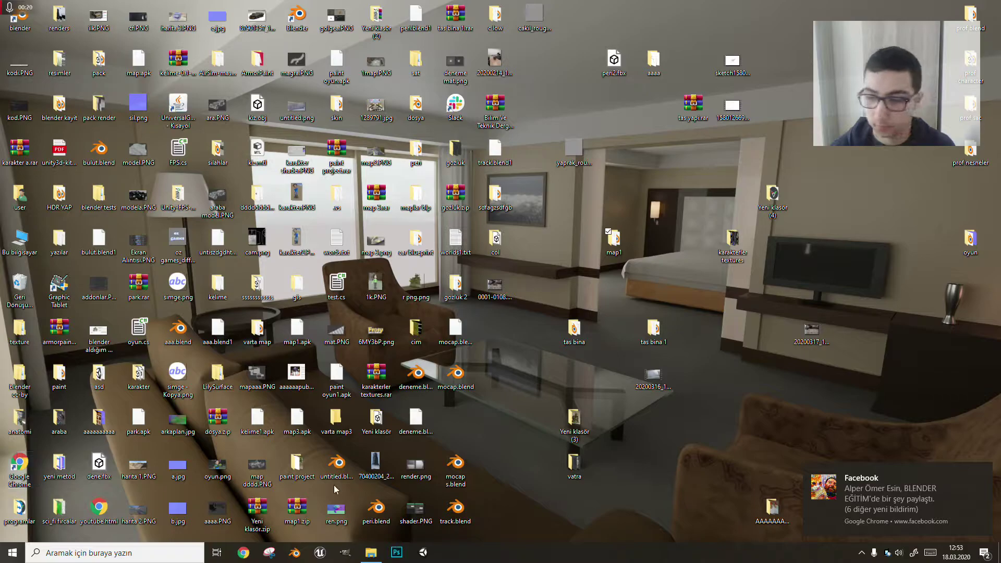
Launch fSpy from its shortcut in the desktop's programlar folder.
left_click(982, 472)
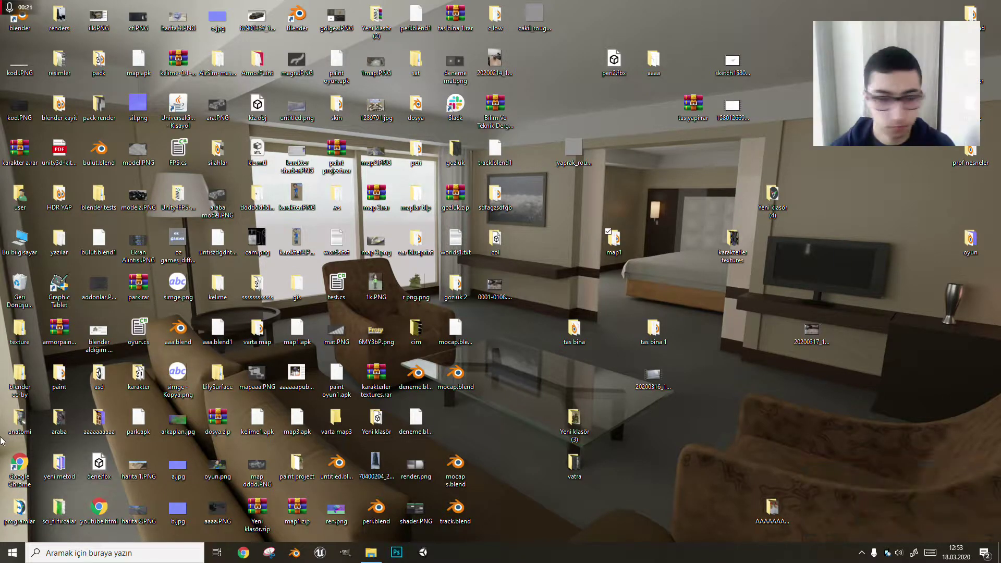
double_click(19, 510)
left_click(261, 154)
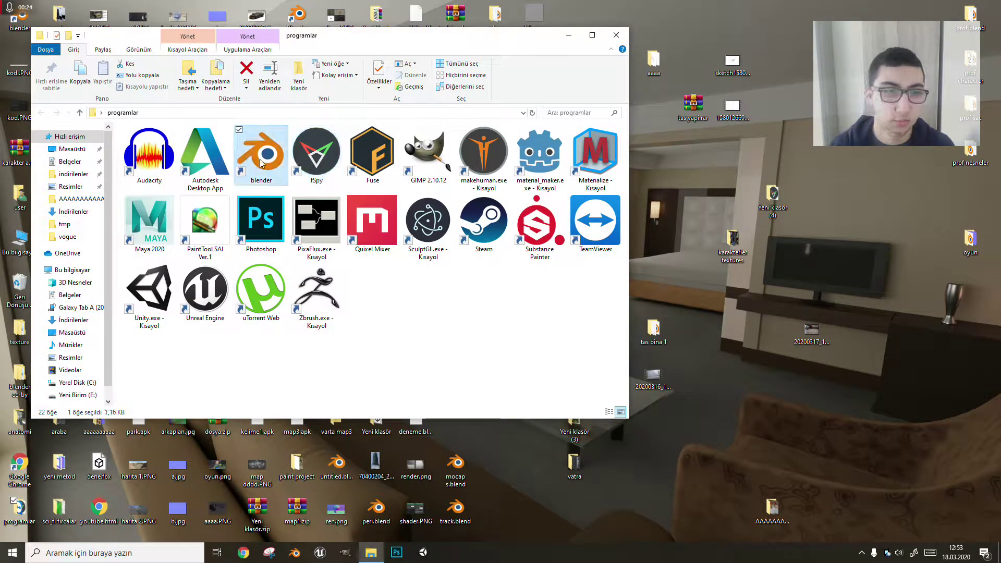
left_click(323, 158)
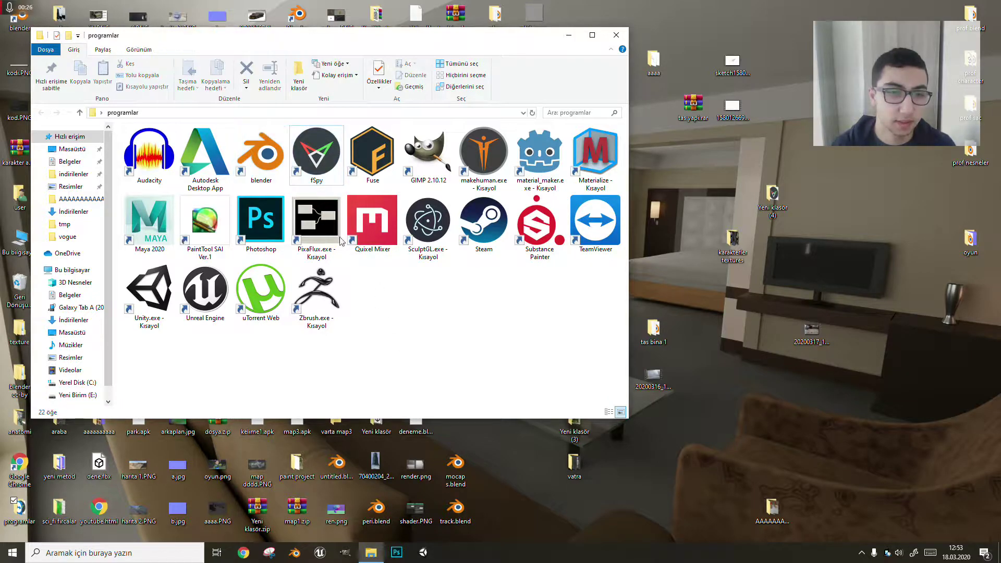
double_click(324, 158)
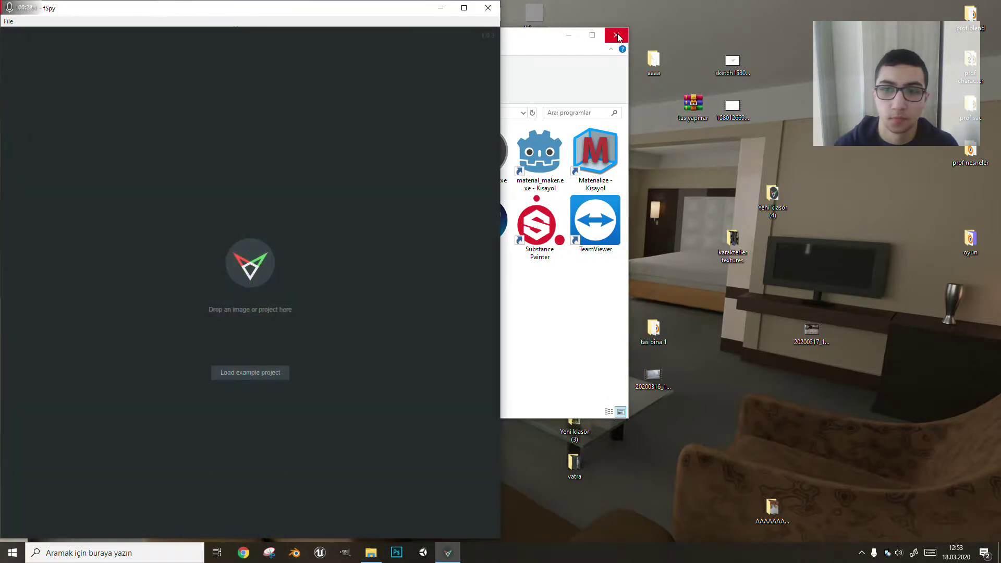
Move the empty fSpy window around, then snap it against the left screen edge.
left_click_drag(364, 15, 1000, 21)
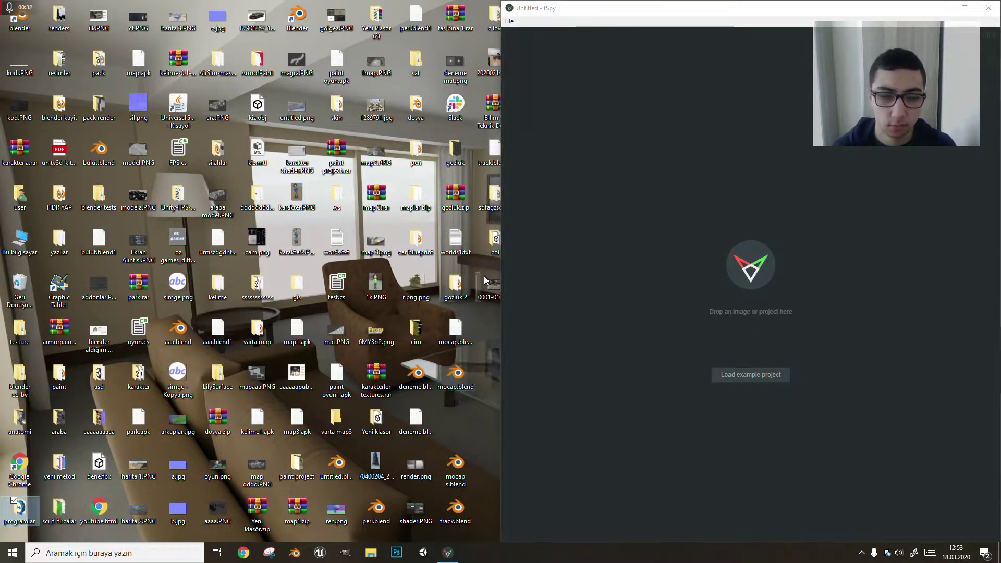
left_click_drag(692, 13, 701, 13)
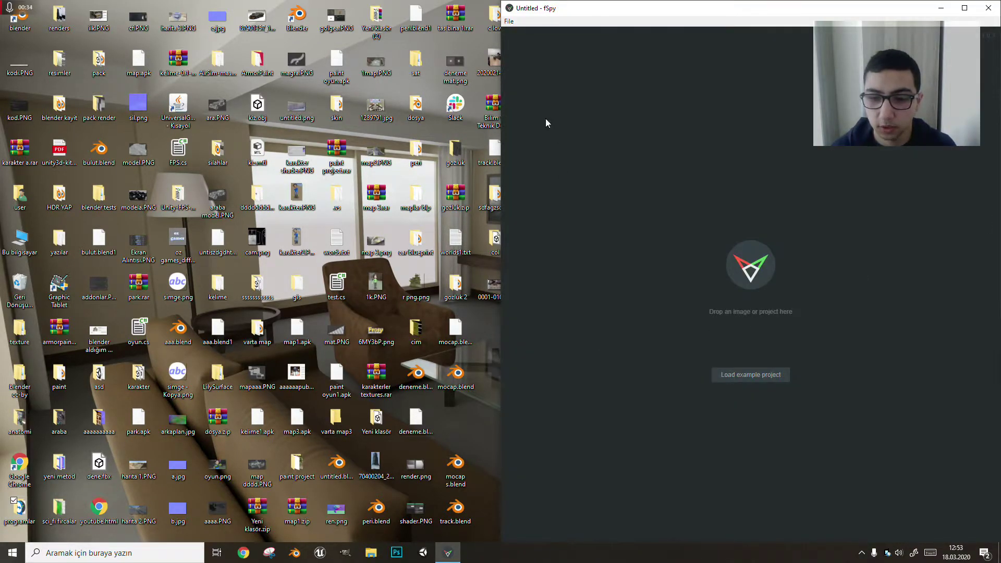
left_click_drag(585, 14, 782, 415)
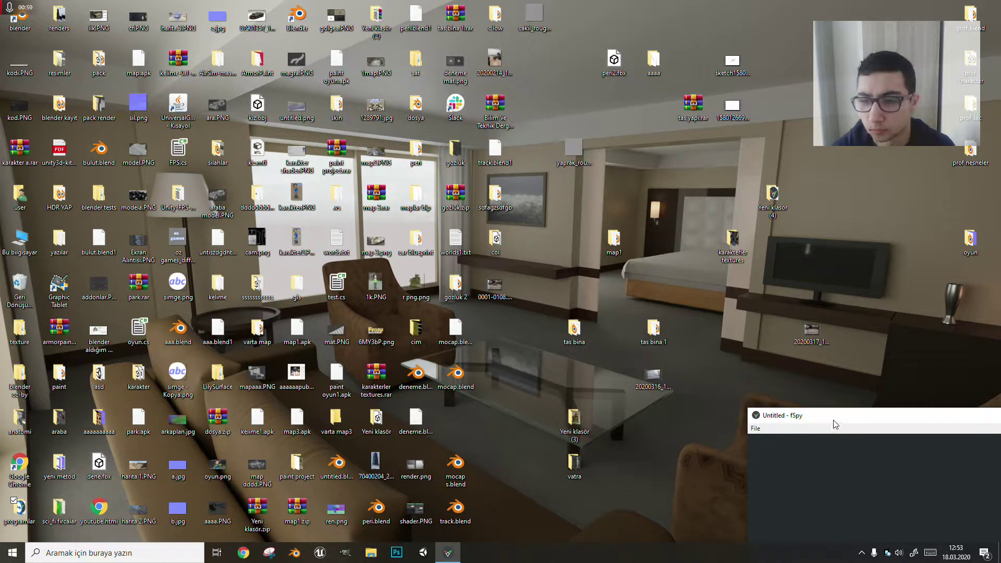
left_click_drag(837, 424, 2, 59)
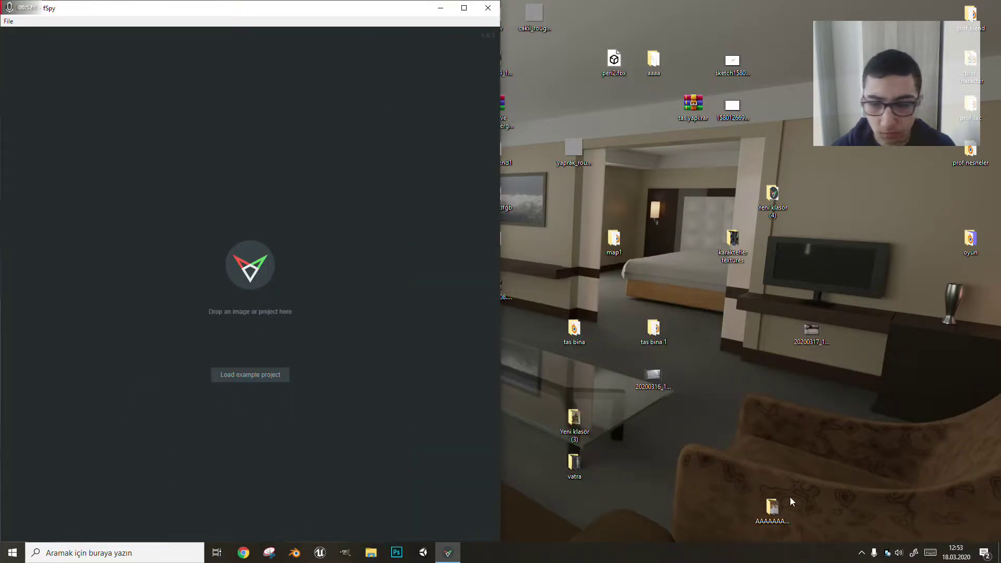
Open the photo folder on the right half and preview the first toy-house photo.
double_click(772, 508)
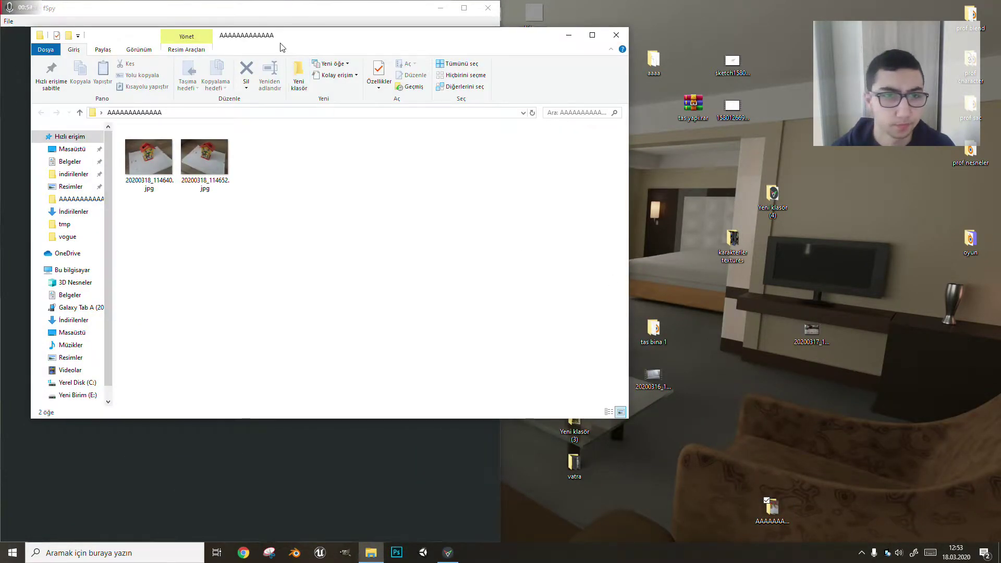
left_click_drag(282, 48, 999, 253)
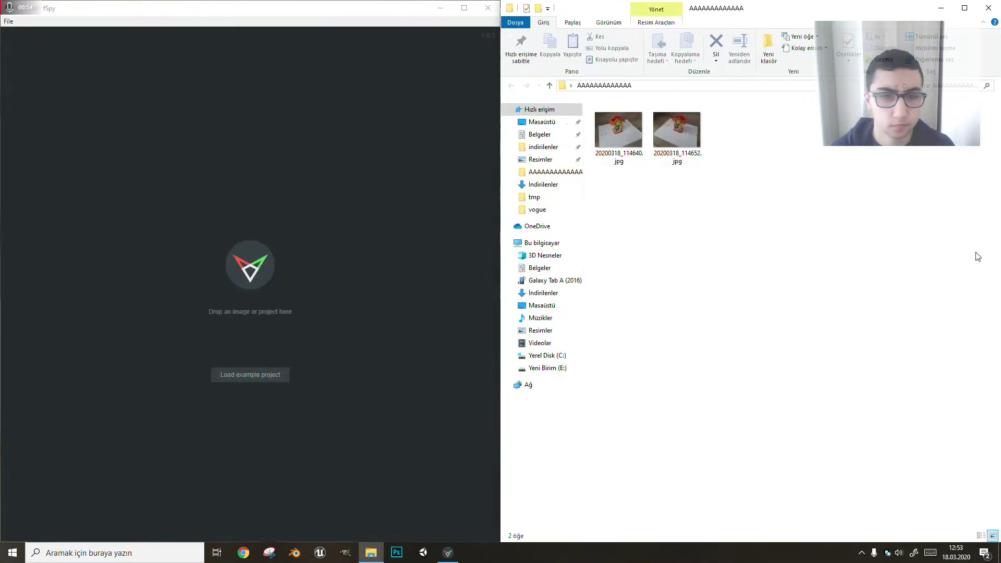
double_click(625, 155)
key("alt+F4")
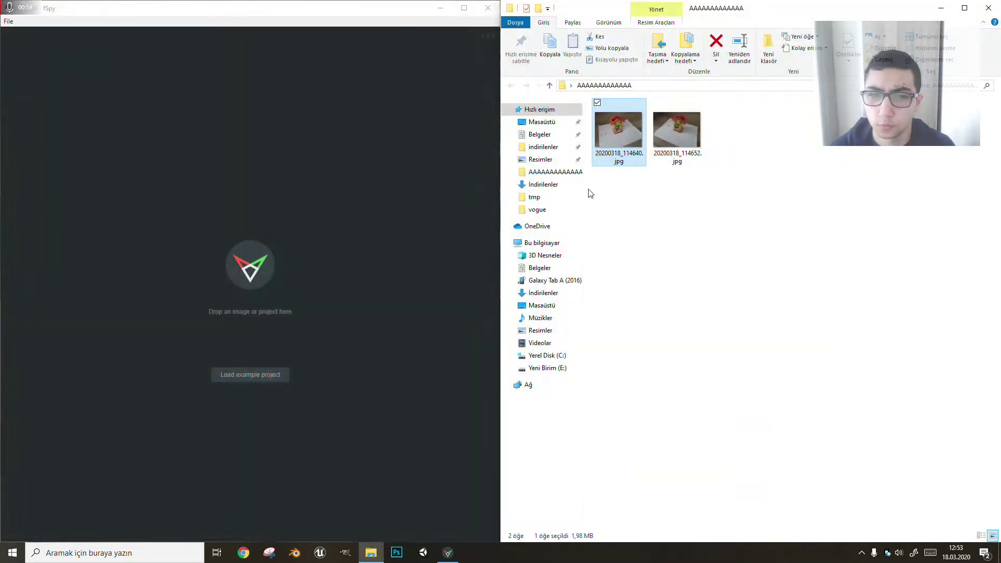
Rename the two photos a.jpg and b.jpg, then load a.jpg into fSpy.
left_click(629, 158)
type("a")
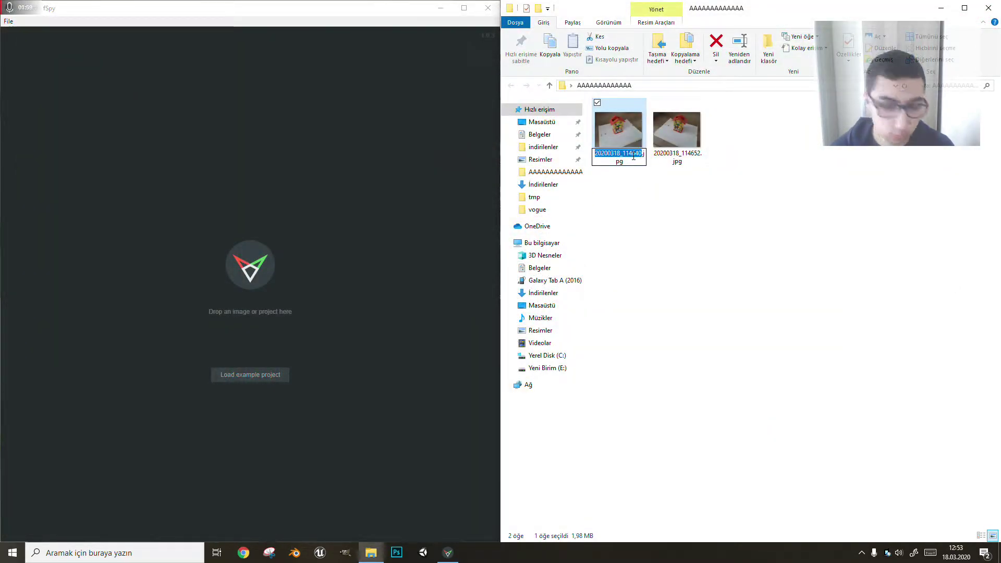
key("Return")
left_click(683, 164)
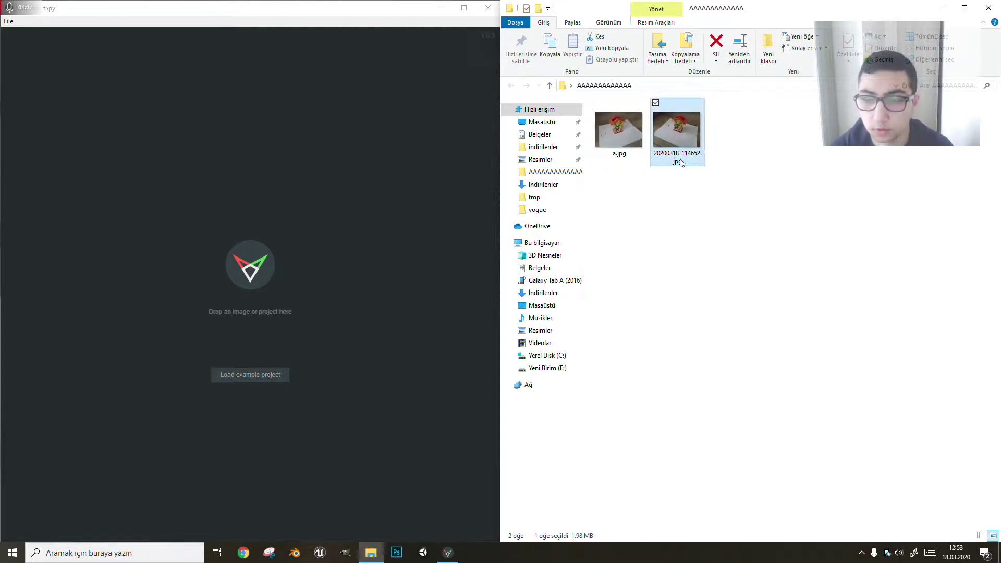
left_click(676, 163)
type("b")
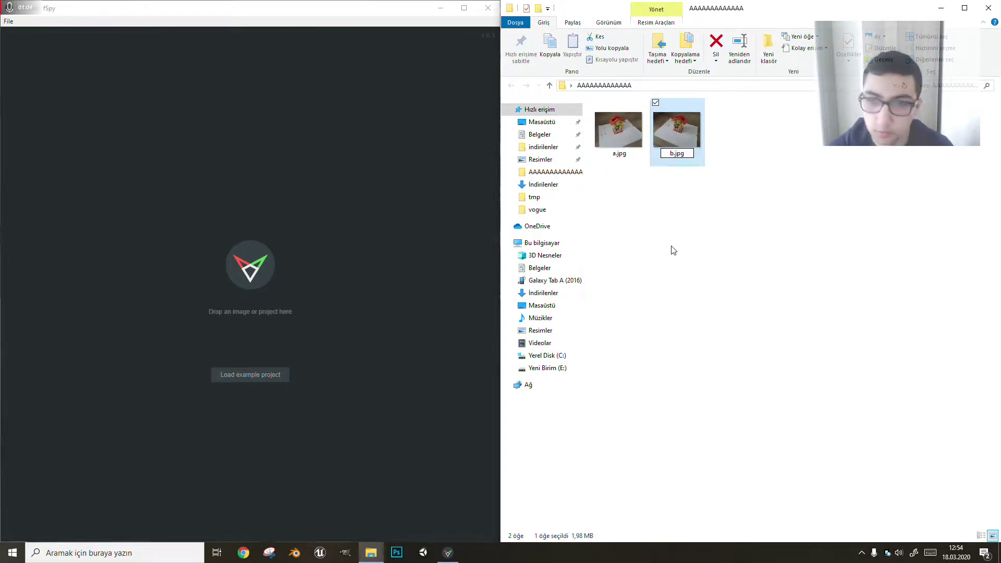
left_click(671, 248)
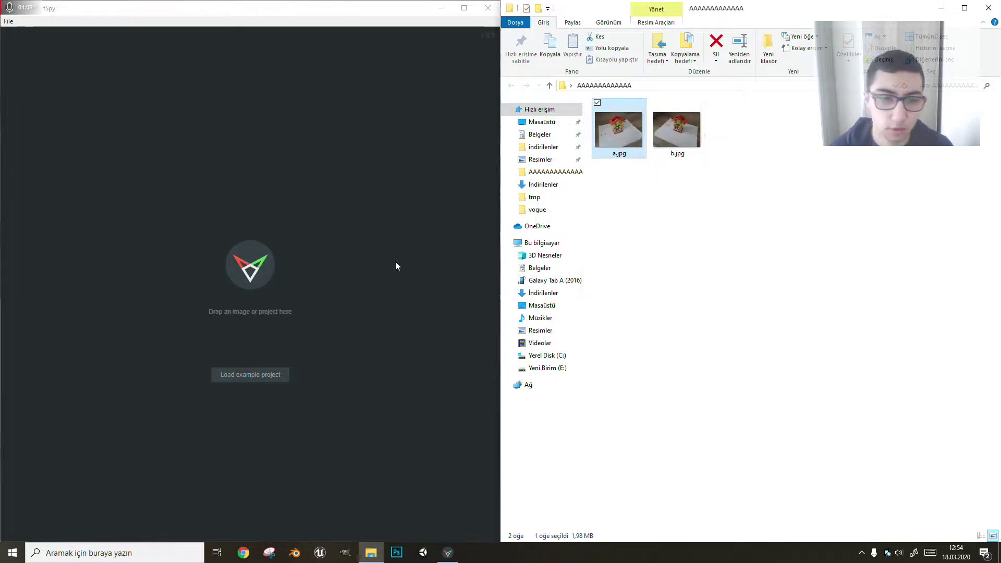
left_click_drag(628, 136, 396, 261)
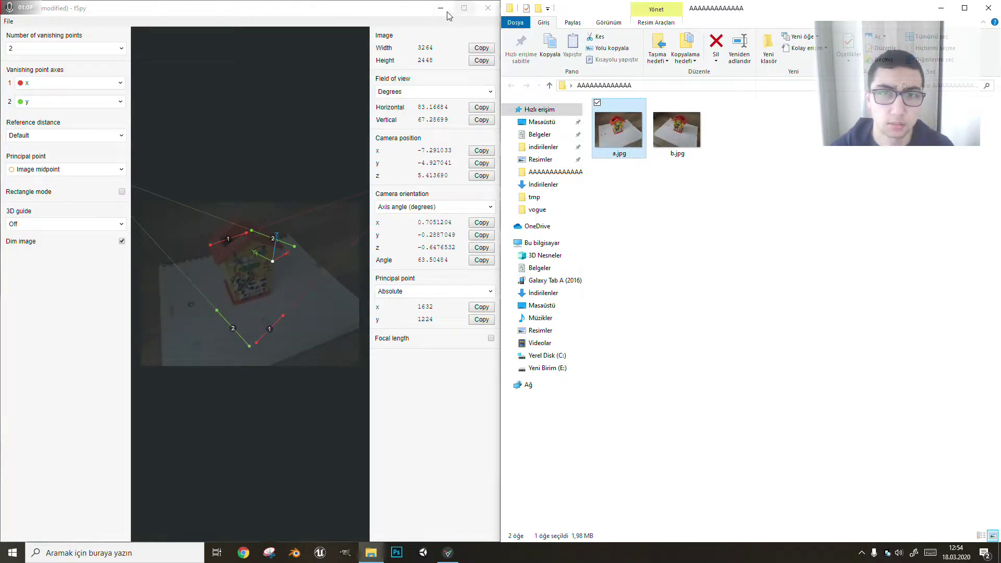
Maximize fSpy and align the first green vanishing line with the paper's left edge.
left_click(464, 8)
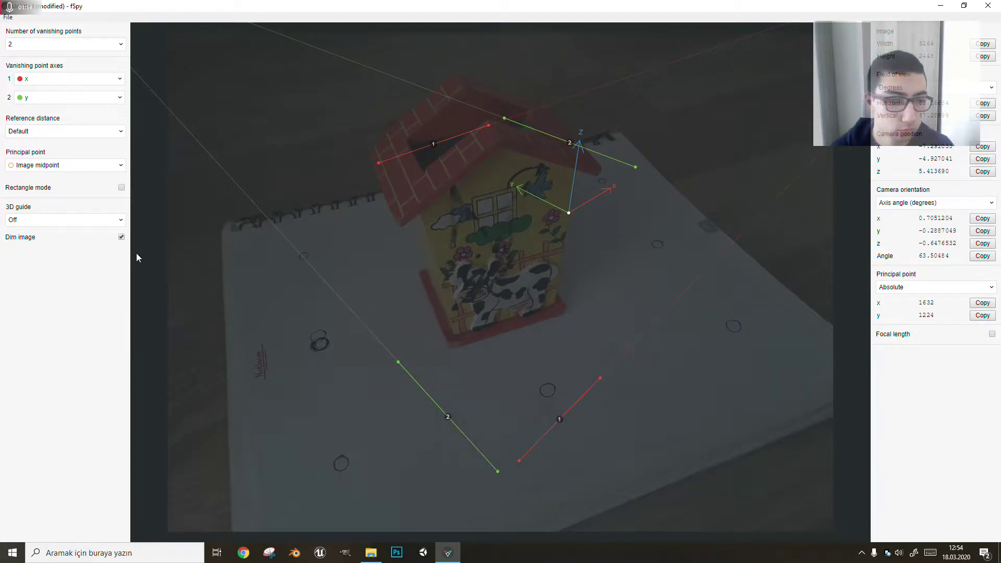
left_click(122, 237)
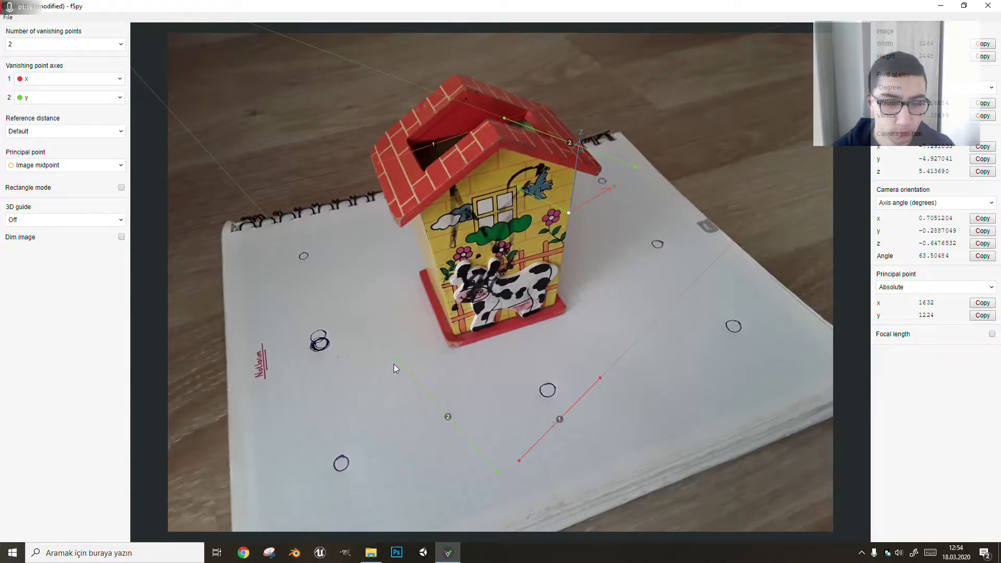
left_click_drag(398, 362, 304, 257)
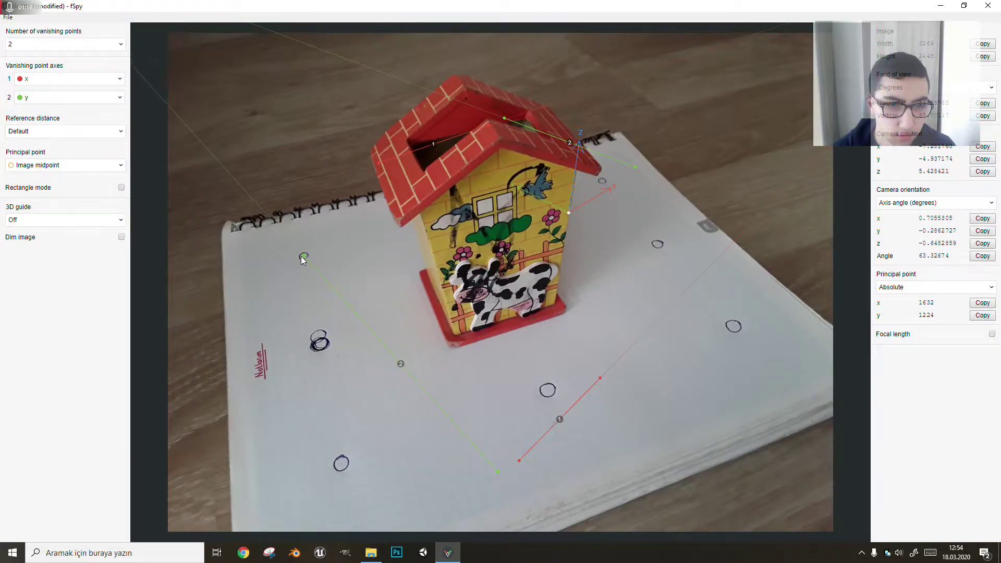
left_click_drag(302, 256, 301, 255)
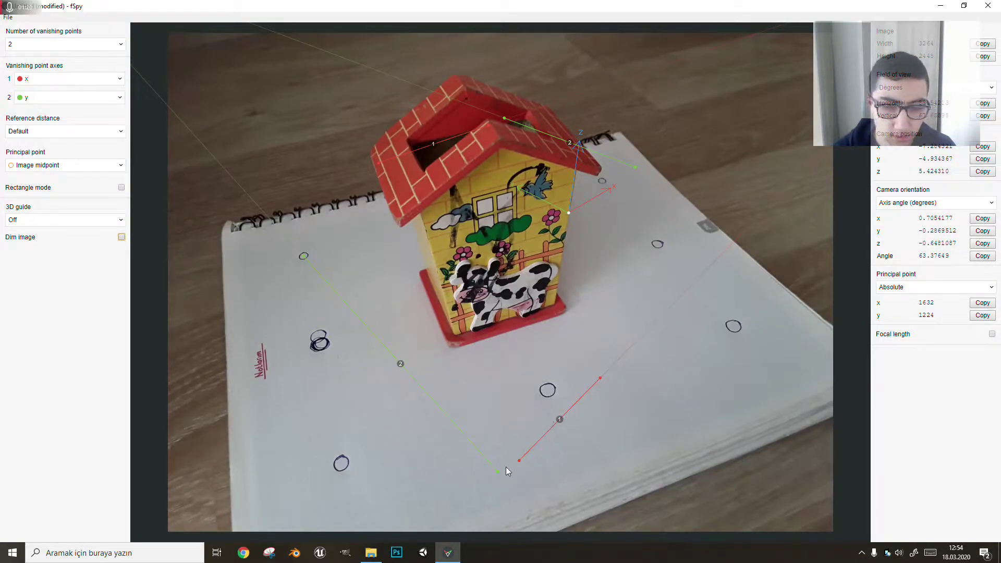
left_click(121, 237)
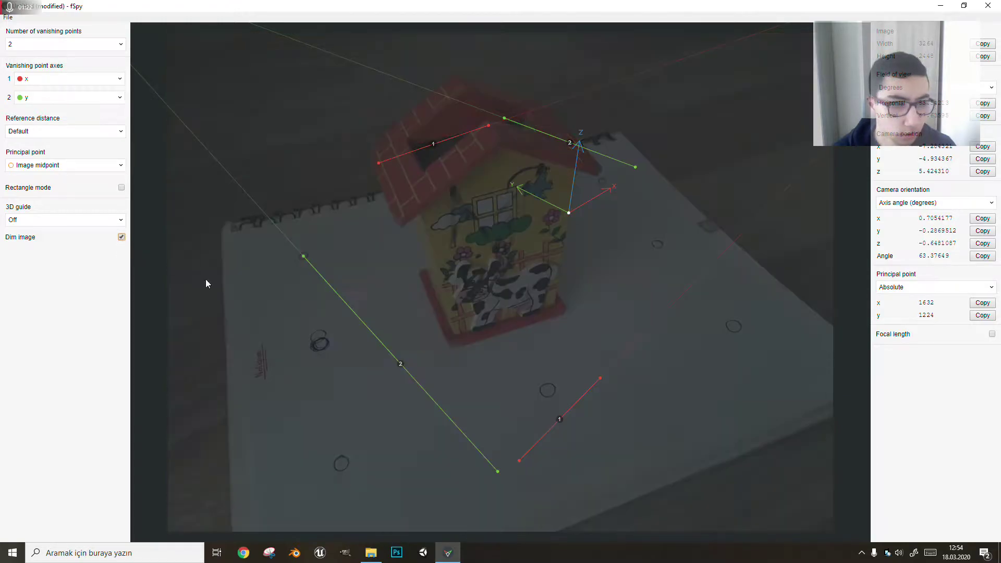
left_click_drag(495, 472, 342, 462)
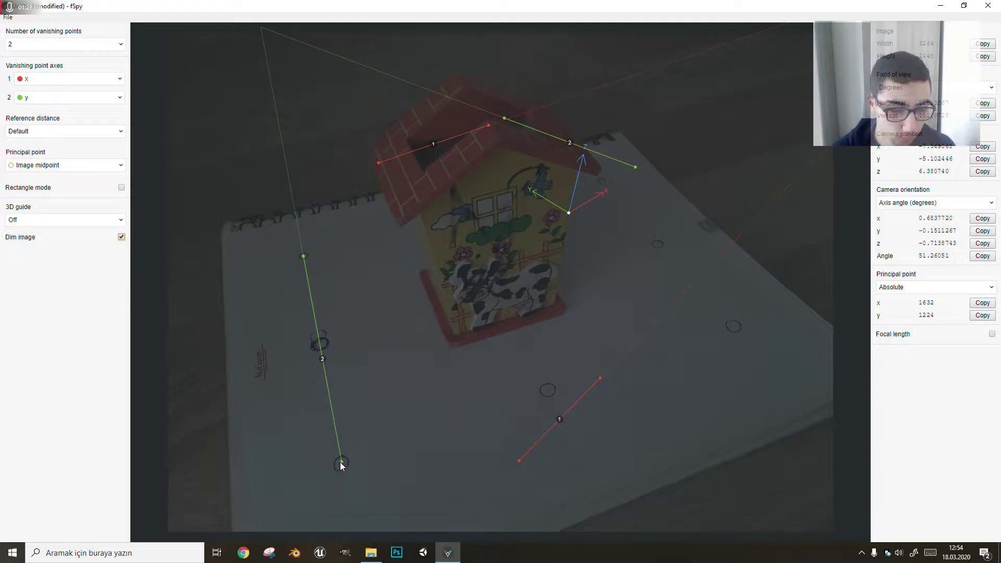
left_click_drag(340, 462, 338, 479)
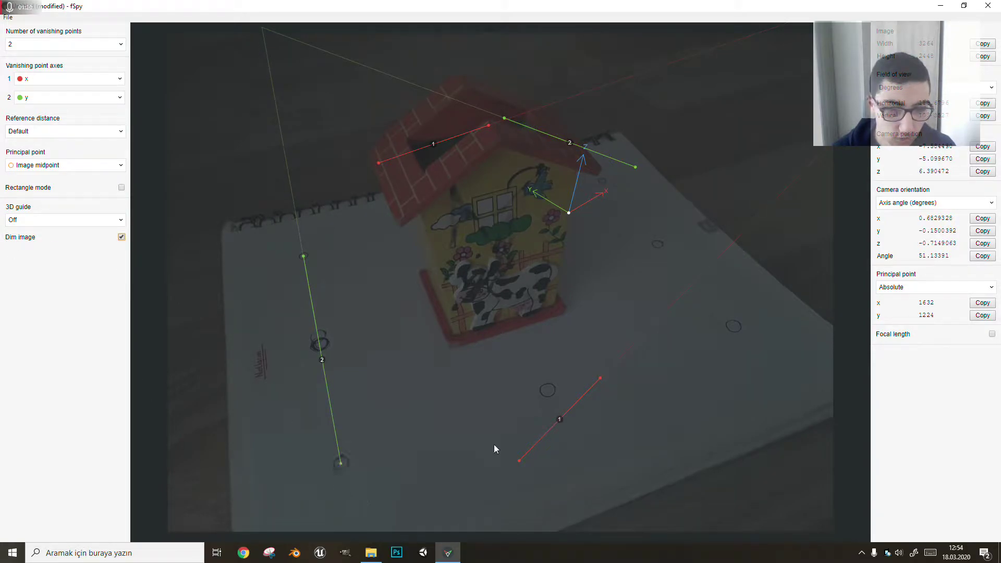
Align the red lines and second green line with the paper's front, right and back edges.
left_click_drag(520, 461, 335, 459)
left_click_drag(597, 377, 736, 323)
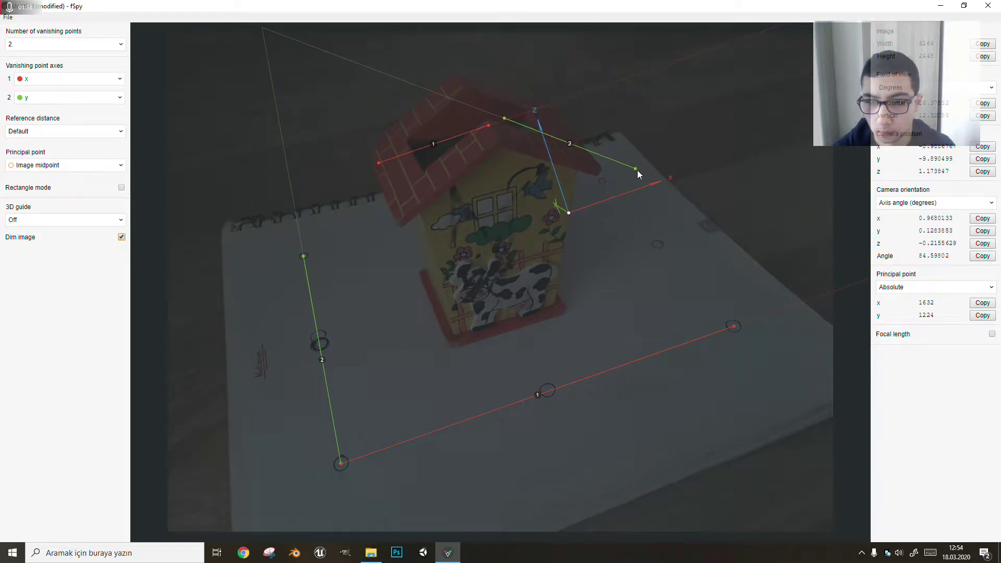
left_click_drag(638, 170, 730, 304)
left_click_drag(505, 119, 603, 181)
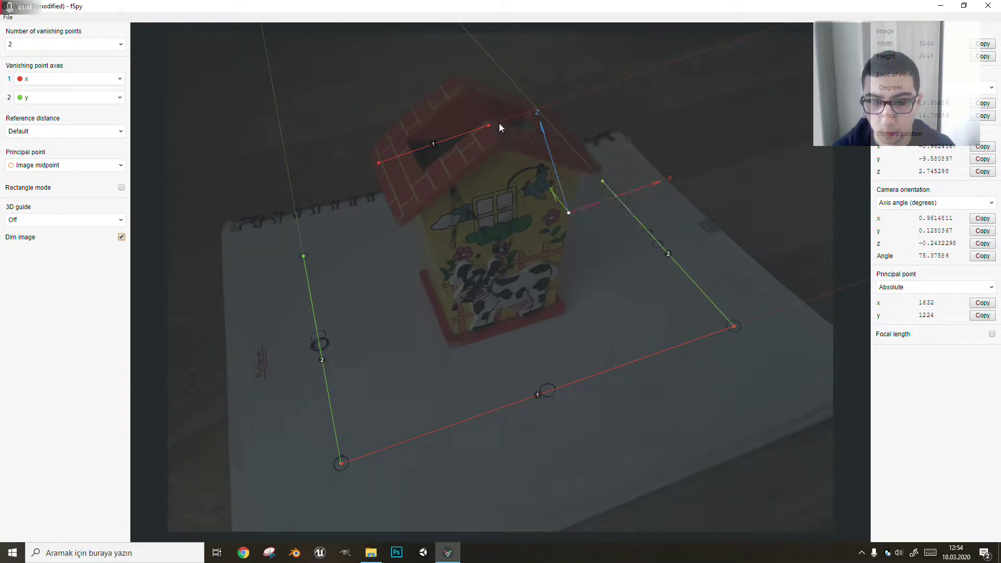
left_click_drag(489, 129, 623, 216)
left_click_drag(379, 164, 355, 248)
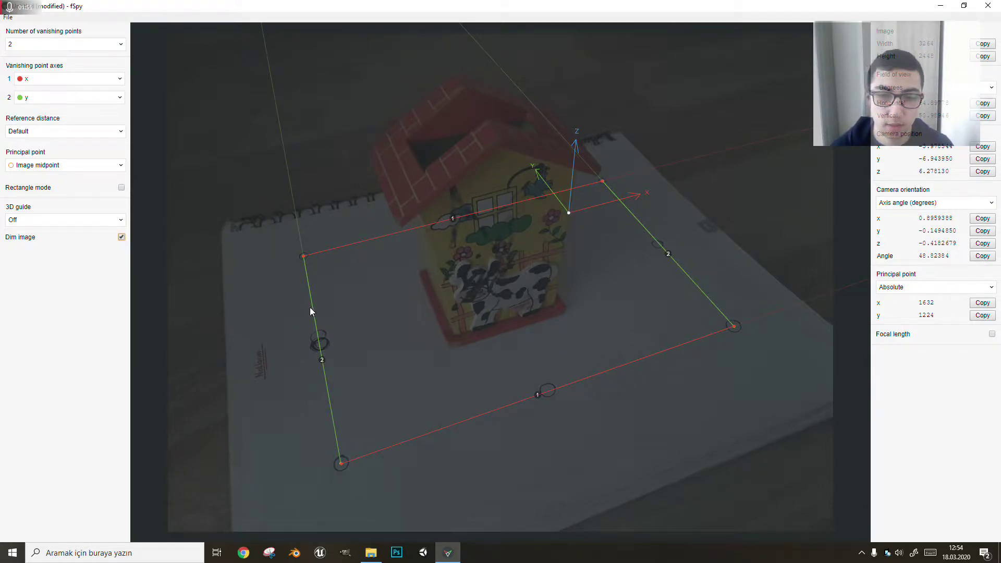
left_click(7, 17)
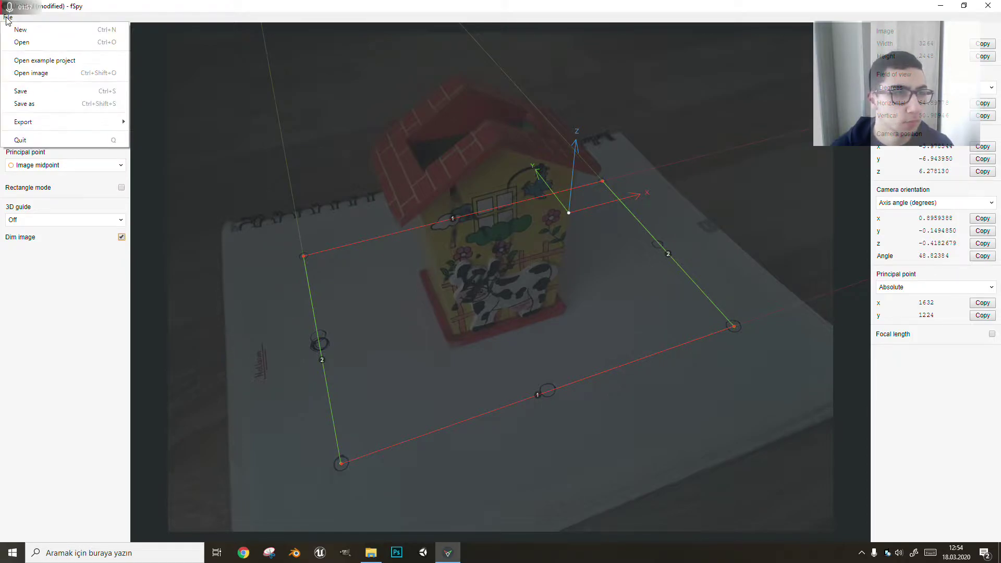
Save the calibration as a.fspy and shrink the fSpy window to reveal the desktop.
left_click(47, 93)
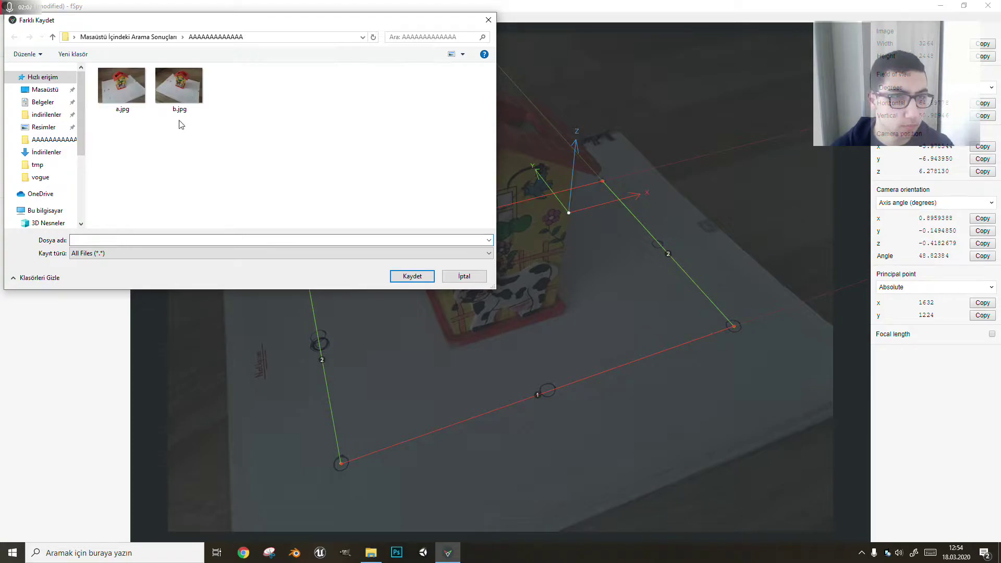
type("a")
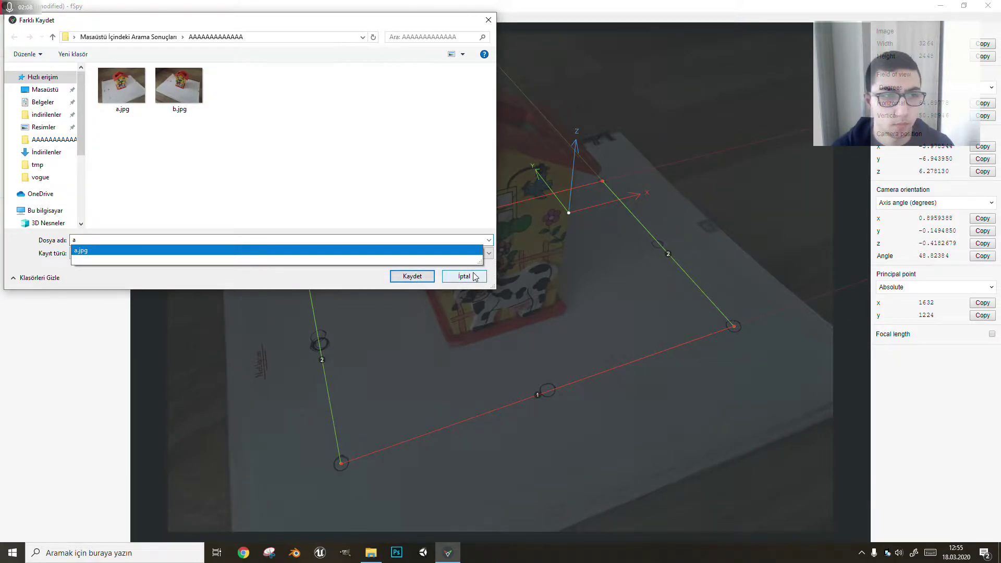
left_click(405, 282)
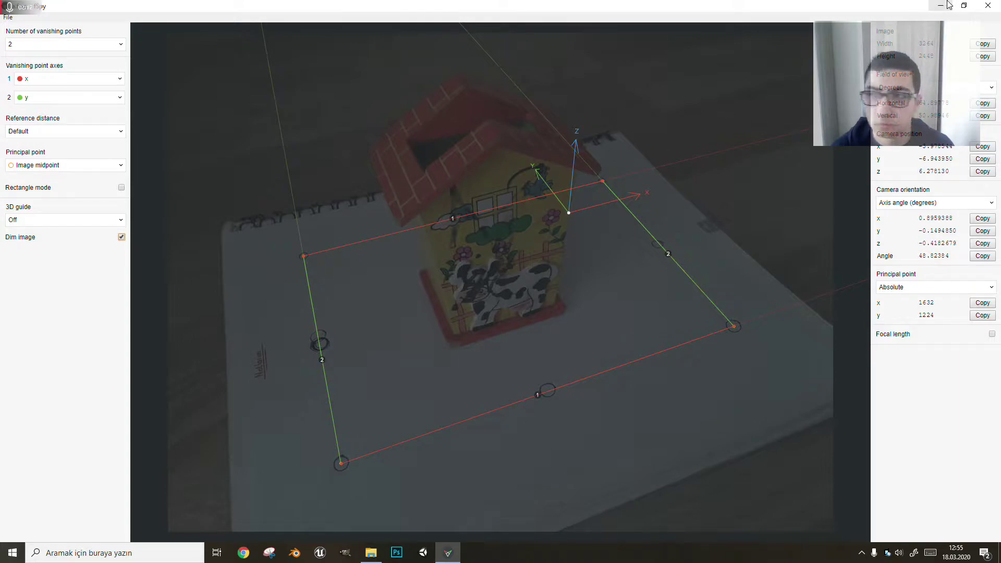
mouse_move(912, 9)
left_mouse_down()
mouse_move(714, 368)
mouse_move(678, 2)
left_mouse_up()
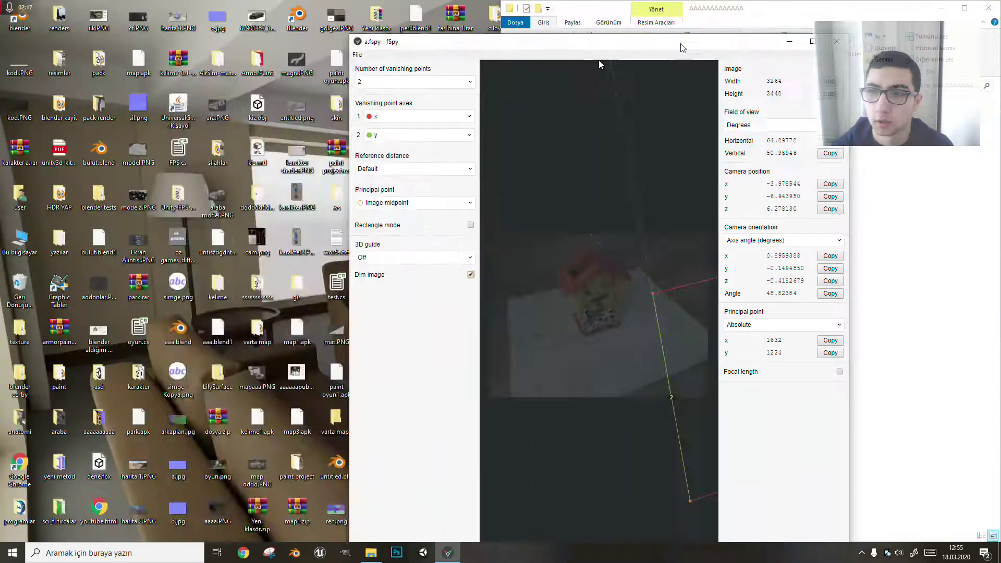
Dock the a.fspy window beside the photo folder, then launch a second empty fSpy beside it.
left_click_drag(846, 4, 2, 209)
left_click(542, 197)
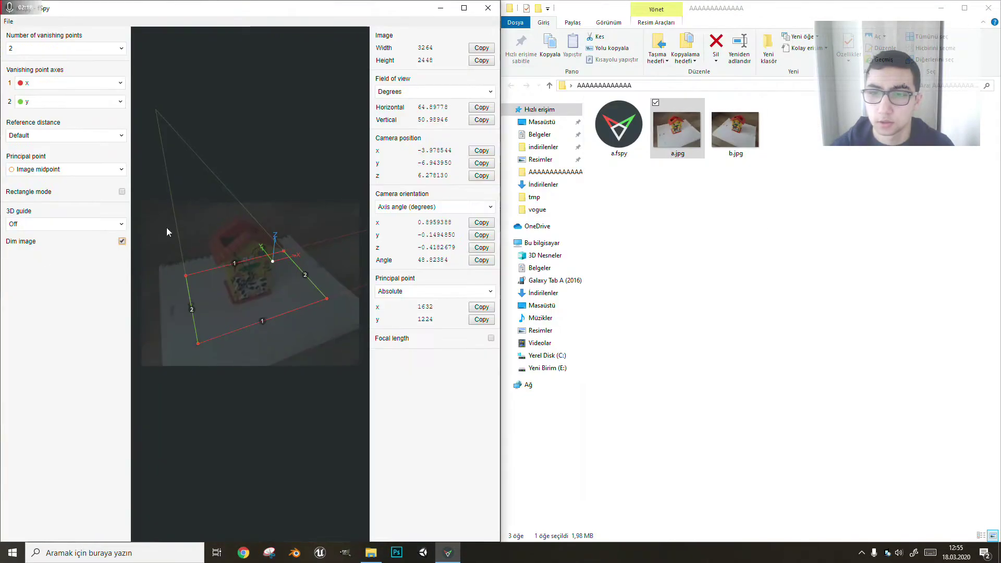
left_click_drag(587, 13, 1000, 230)
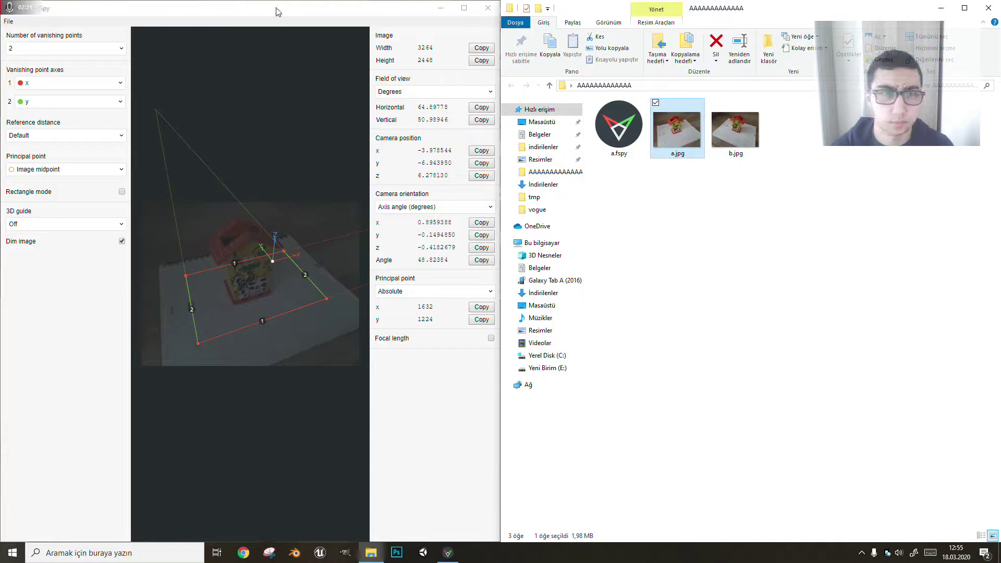
left_click_drag(279, 11, 716, 205)
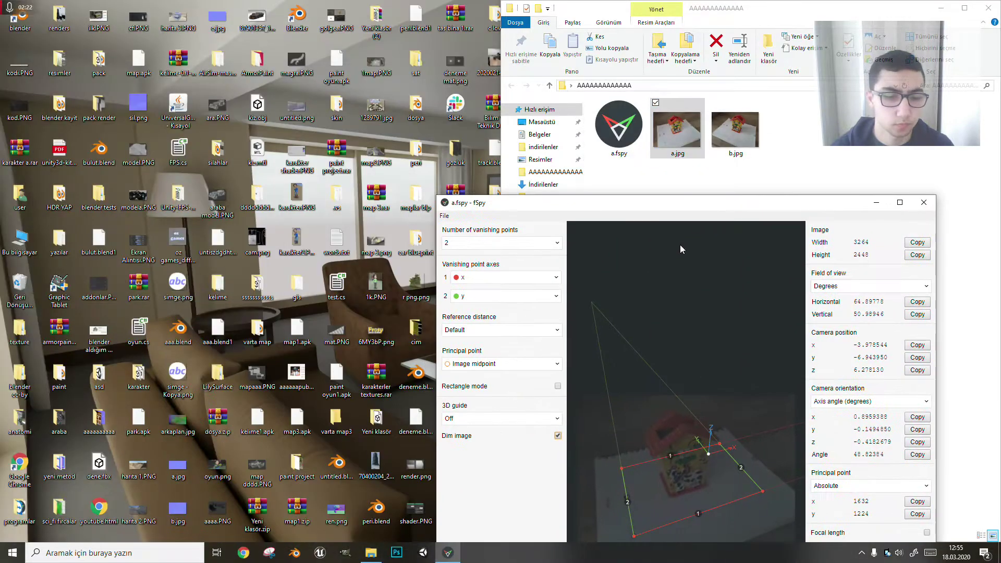
double_click(19, 508)
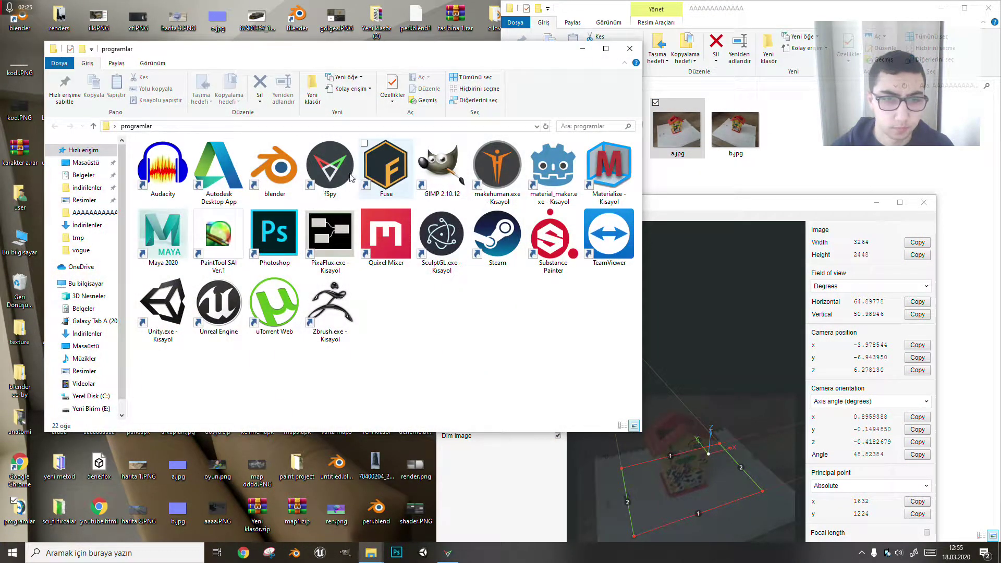
double_click(349, 177)
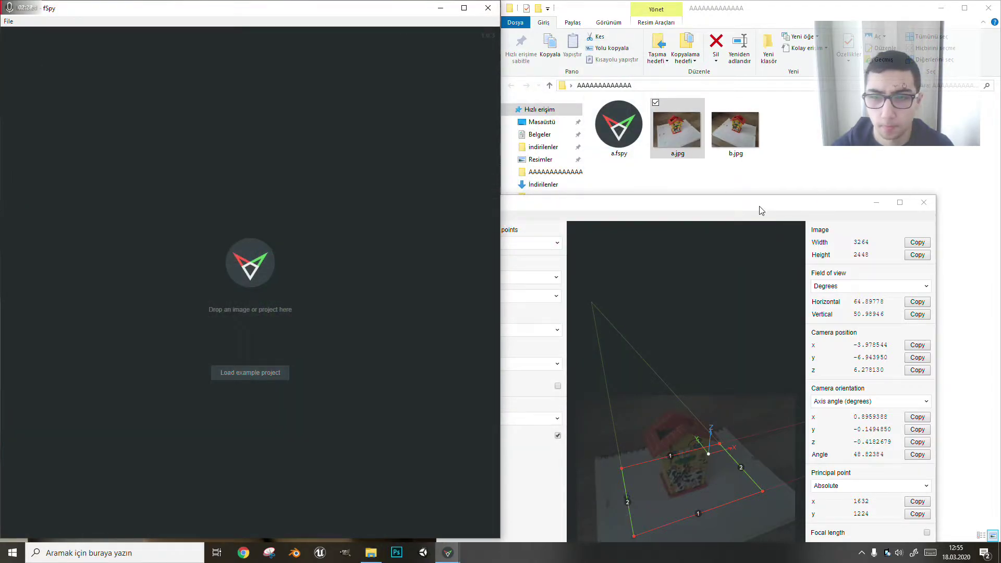
left_click_drag(760, 210, 999, 164)
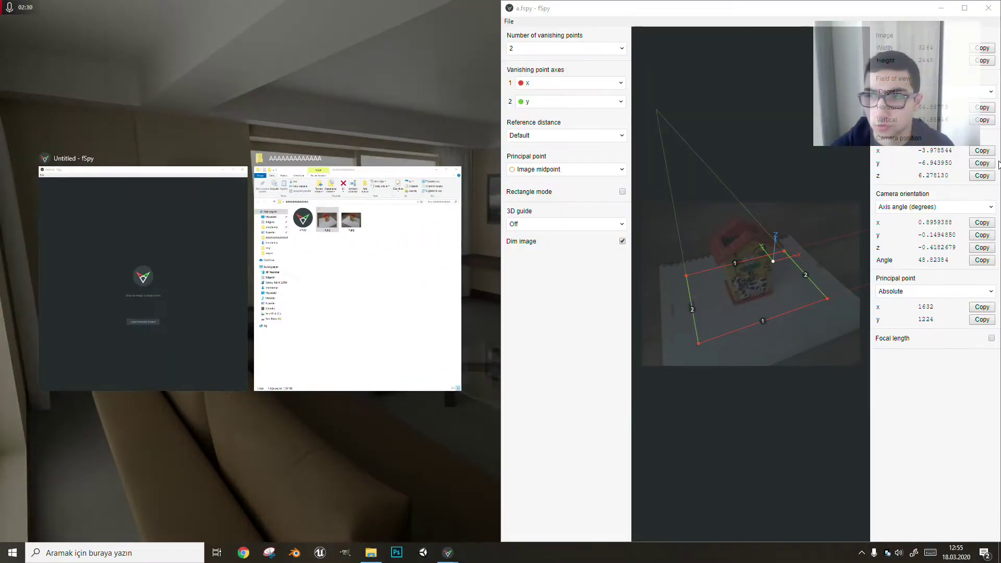
left_click(942, 7)
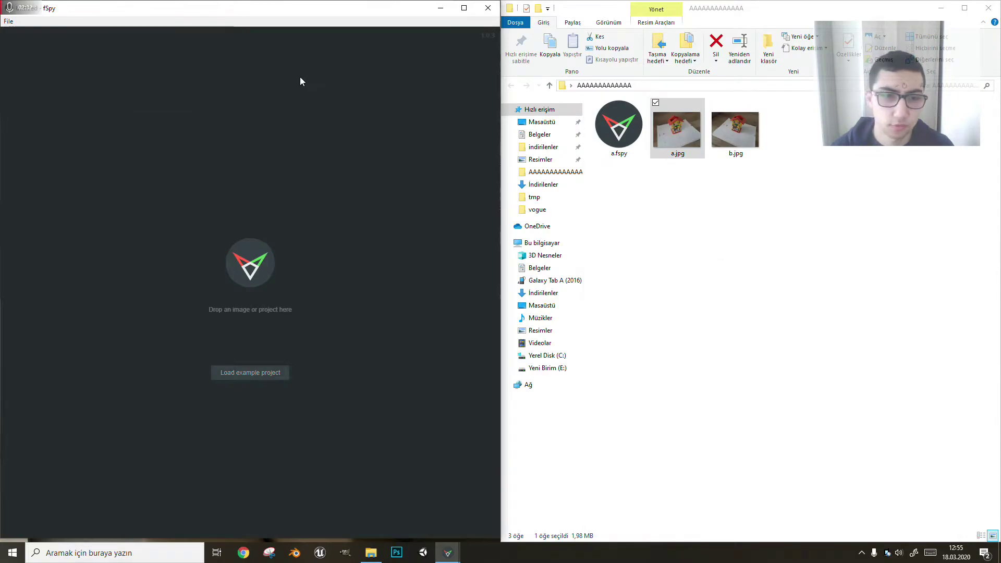
Load b.jpg into the maximized new fSpy window and place the red and green lines on the paper edges.
left_click_drag(736, 131, 323, 309)
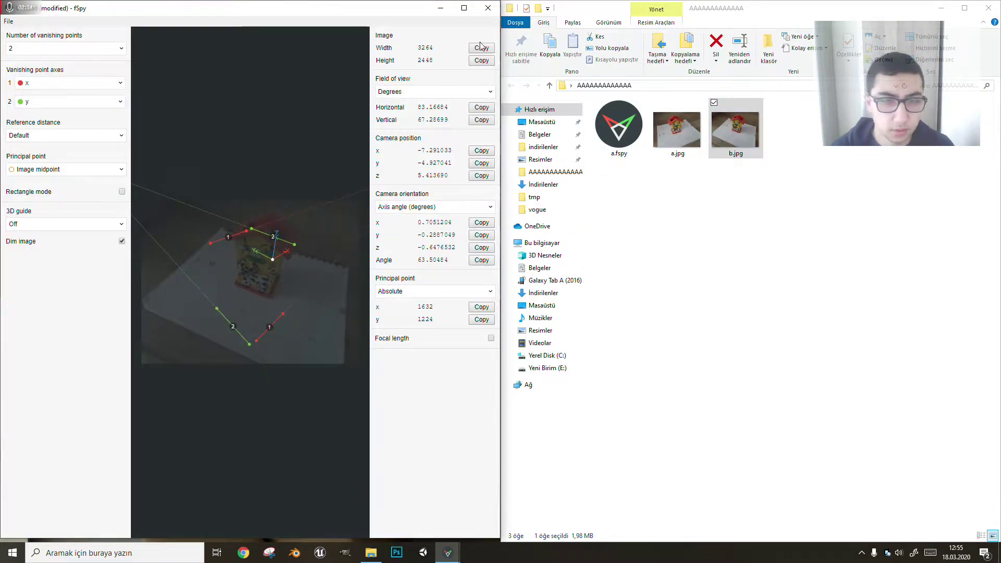
left_click(464, 8)
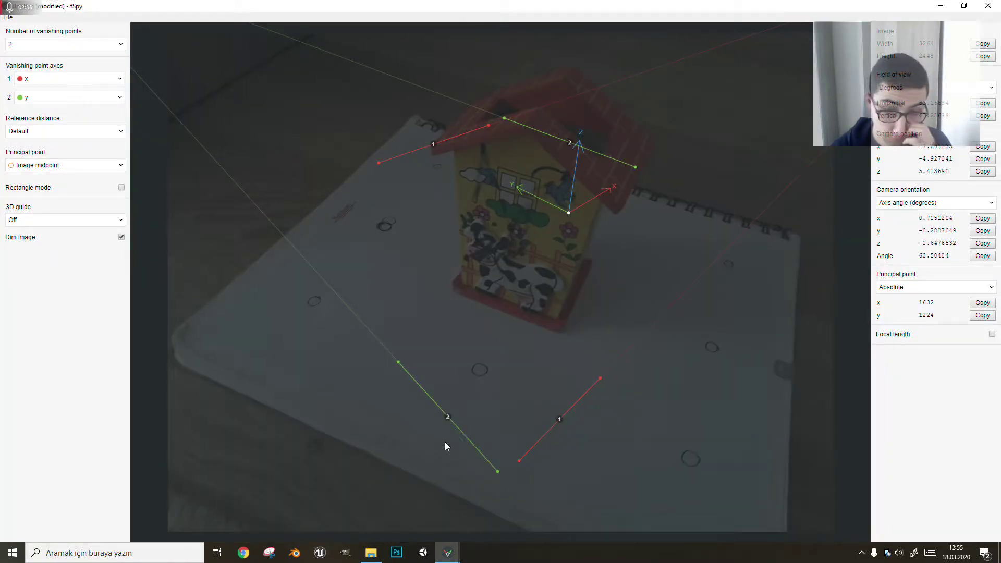
left_click_drag(400, 361, 437, 167)
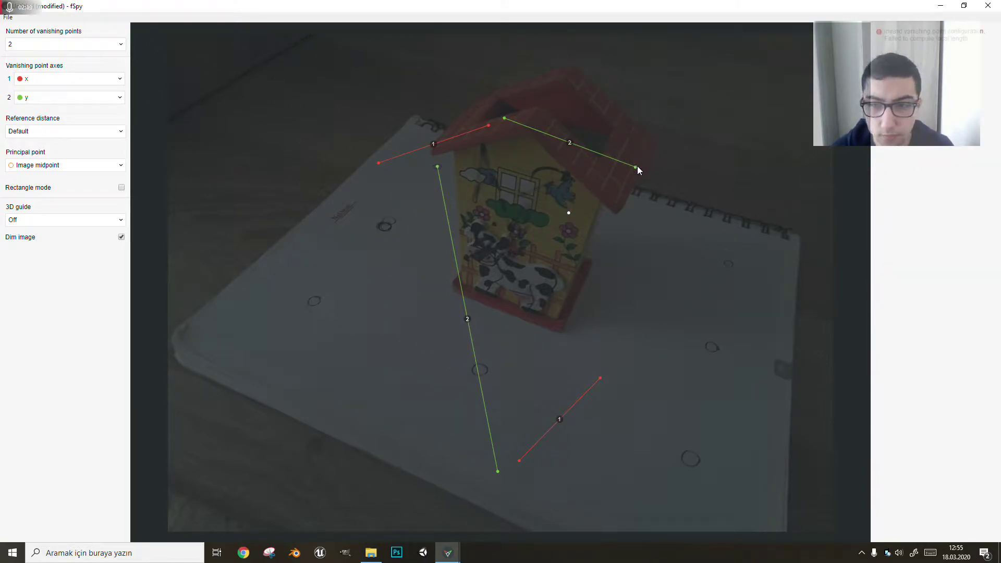
left_click_drag(635, 167, 690, 462)
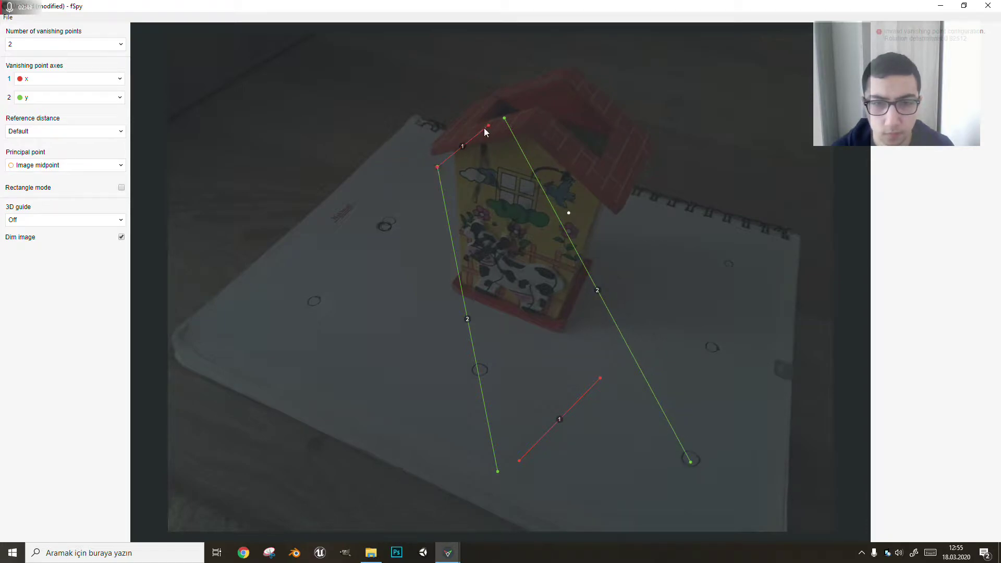
left_click_drag(489, 126, 715, 251)
left_click_drag(504, 119, 733, 271)
mouse_move(498, 472)
left_mouse_down()
mouse_move(290, 297)
mouse_move(312, 305)
left_mouse_up()
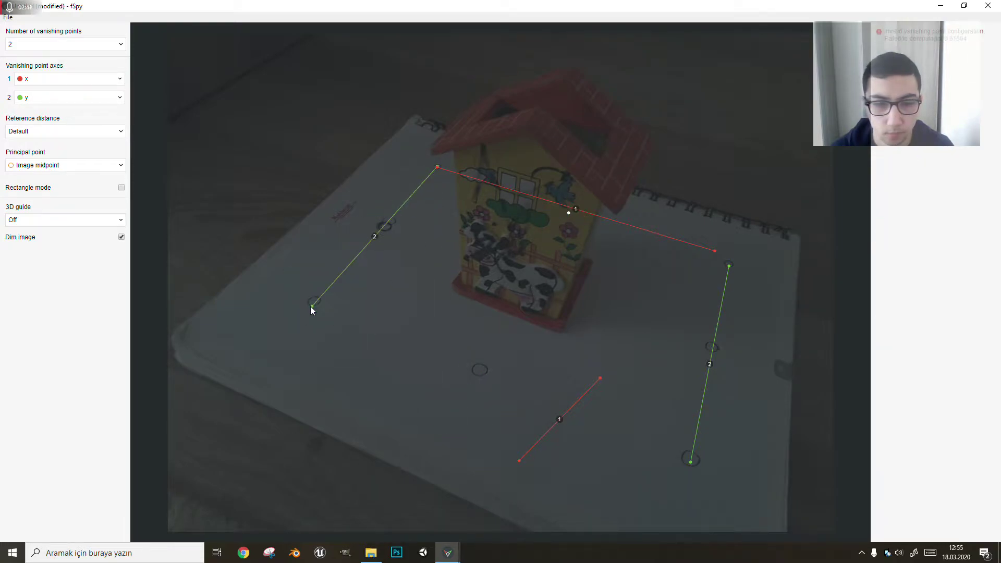
mouse_move(520, 459)
left_mouse_down()
mouse_move(322, 298)
mouse_move(307, 307)
left_mouse_up()
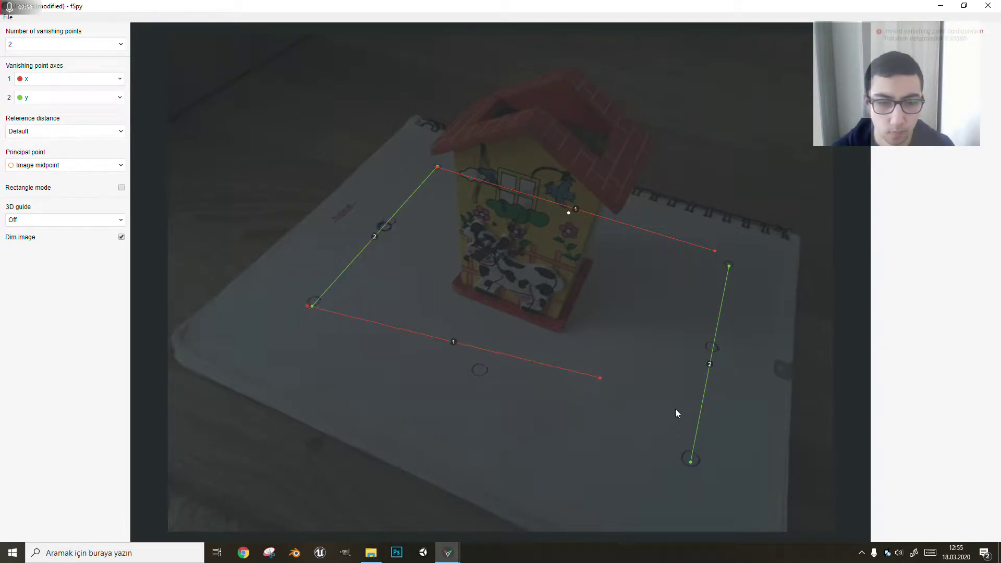
left_click_drag(601, 378, 691, 462)
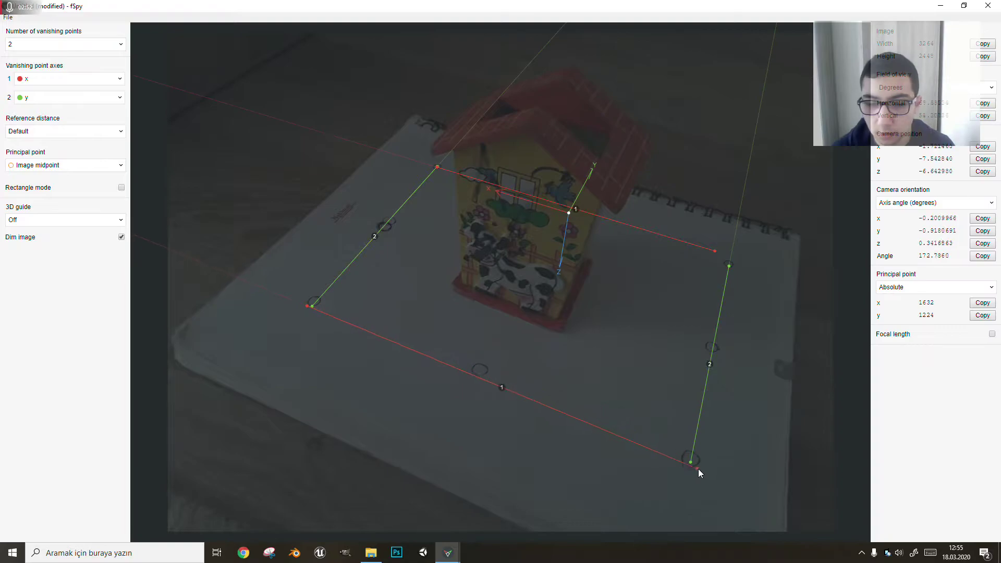
Fine-tune the vanishing-line corner points until the camera solves at orientation angle 175.2864.
left_click_drag(715, 255, 724, 269)
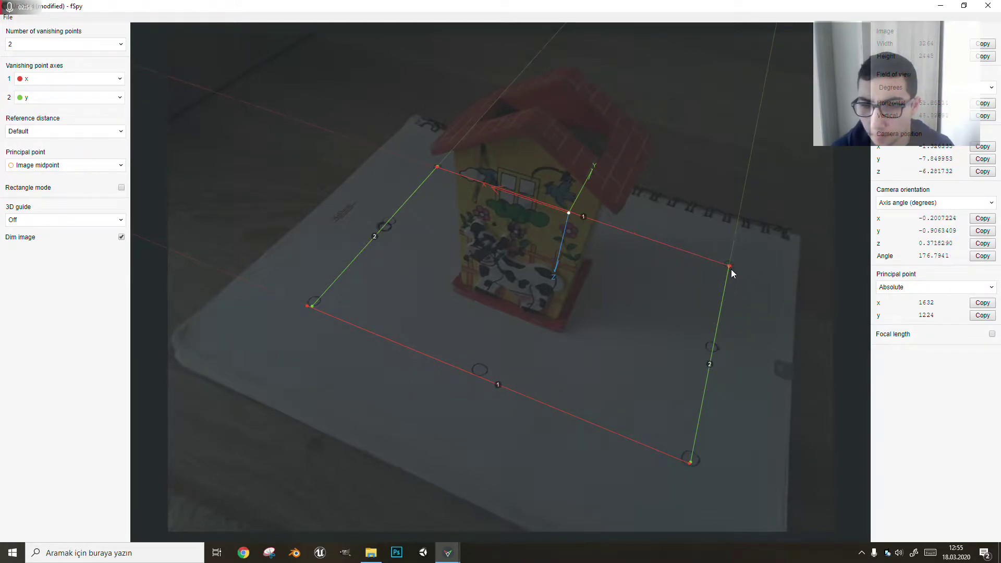
left_click_drag(723, 266, 749, 292)
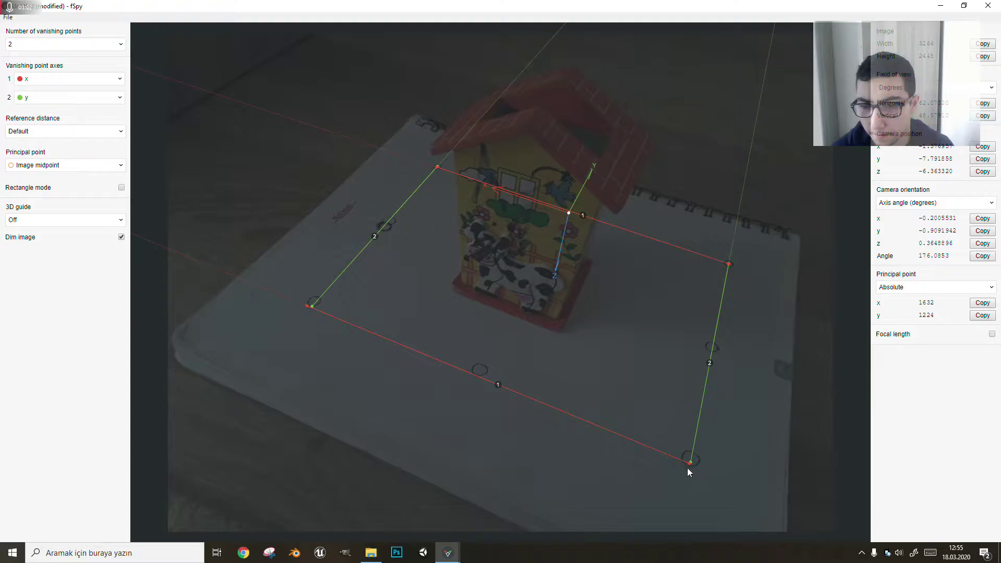
left_click_drag(691, 463, 708, 440)
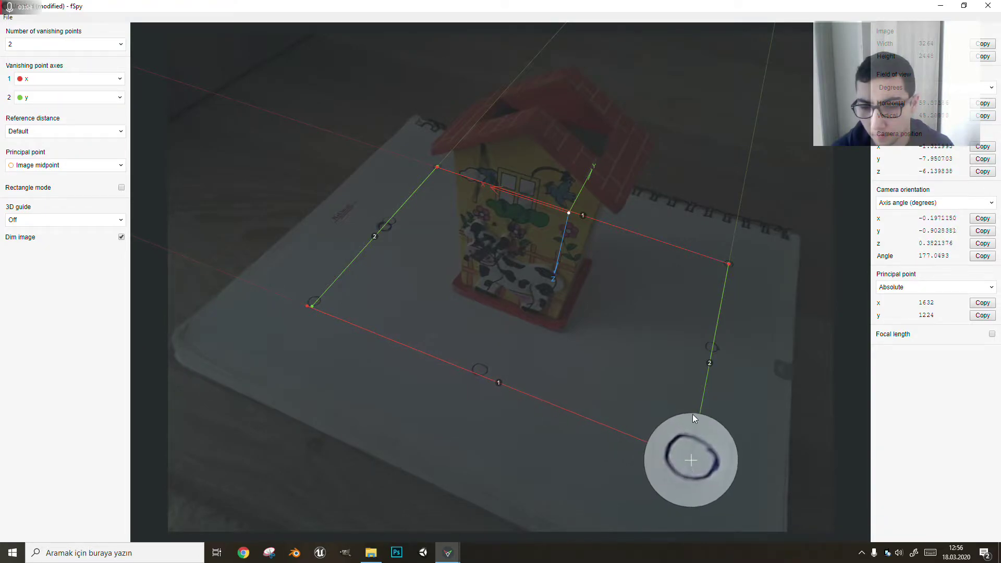
left_click_drag(699, 467, 698, 457)
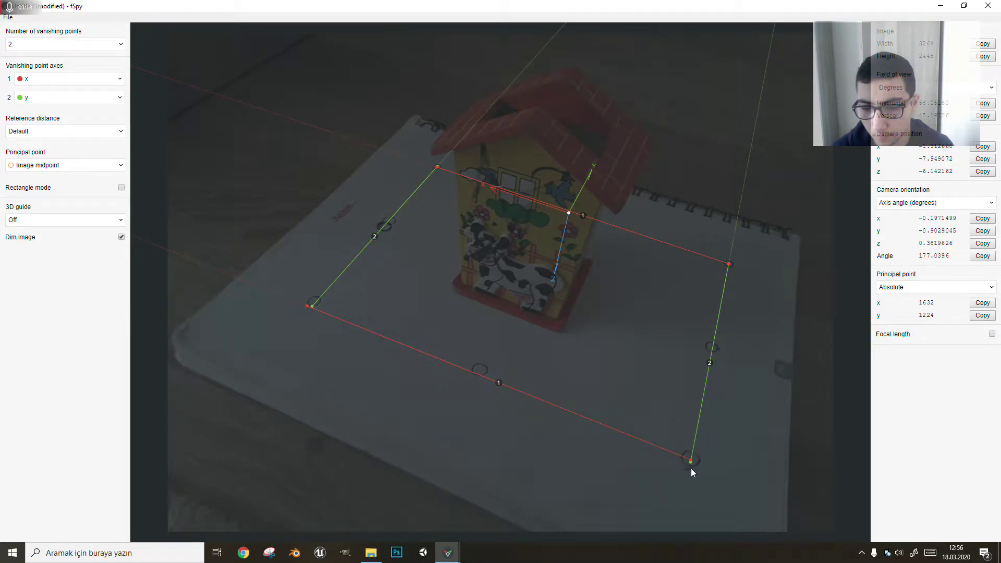
left_click_drag(691, 464, 692, 453)
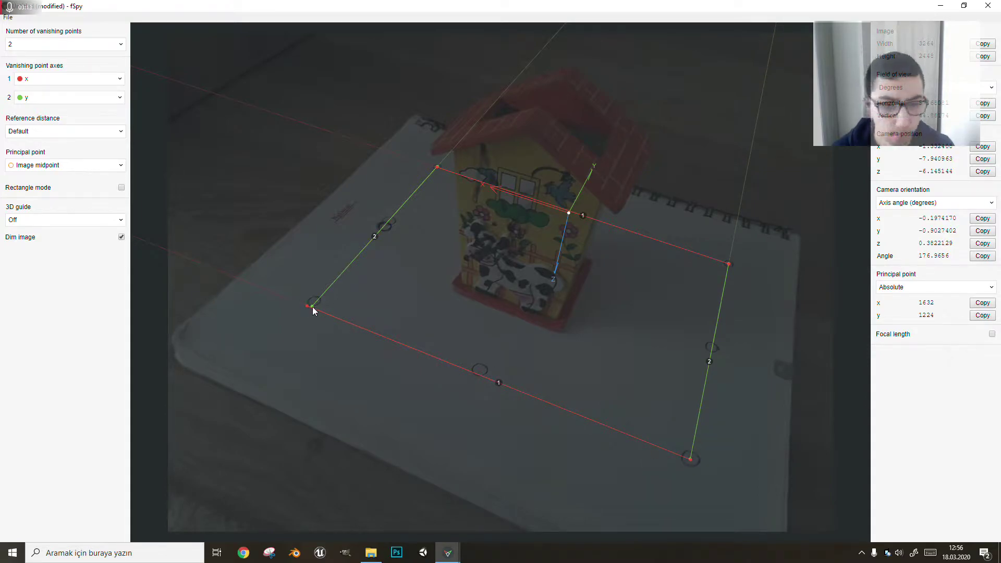
left_click_drag(313, 306, 303, 277)
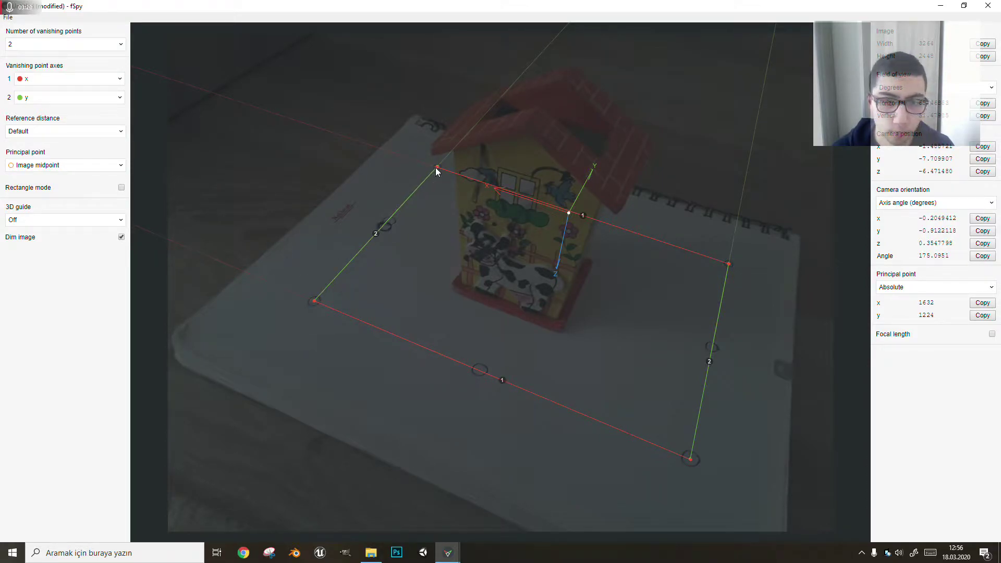
left_click_drag(440, 165, 416, 184, "shift")
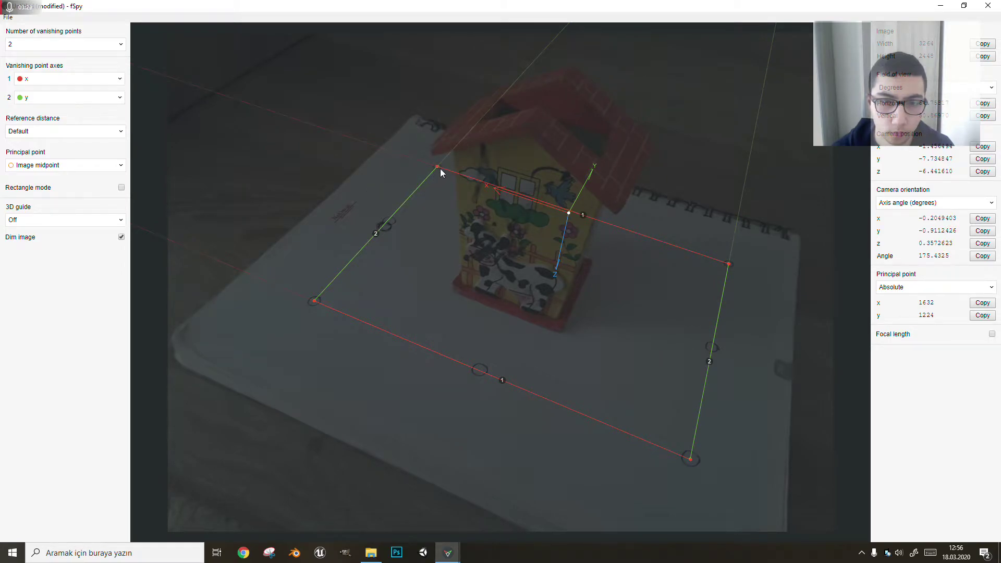
mouse_move(442, 172)
left_mouse_down()
mouse_move(449, 168)
mouse_move(411, 176)
left_mouse_up()
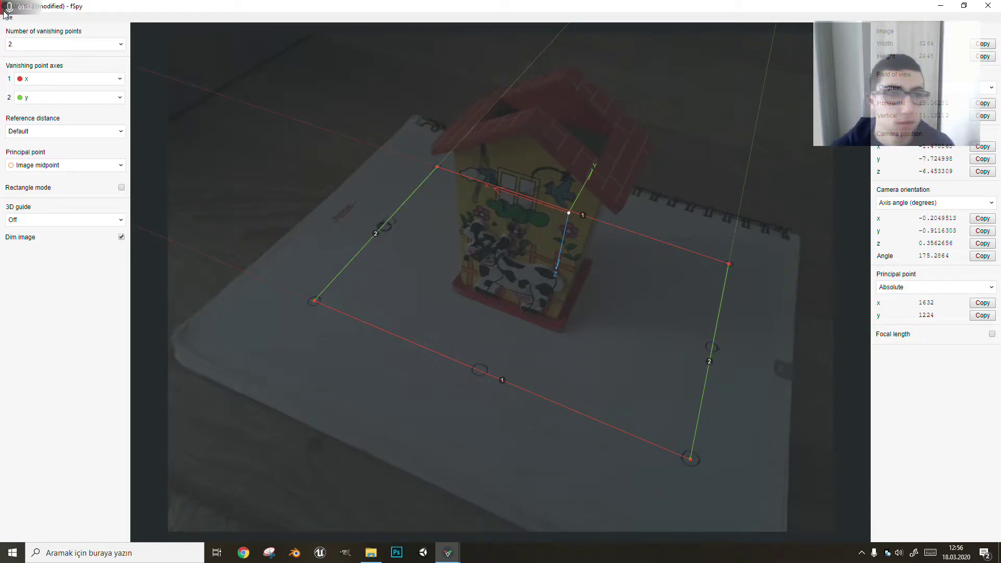
Tile both calibrations side by side and move each origin to the house's base corner.
key("super+Down")
key("super+Right")
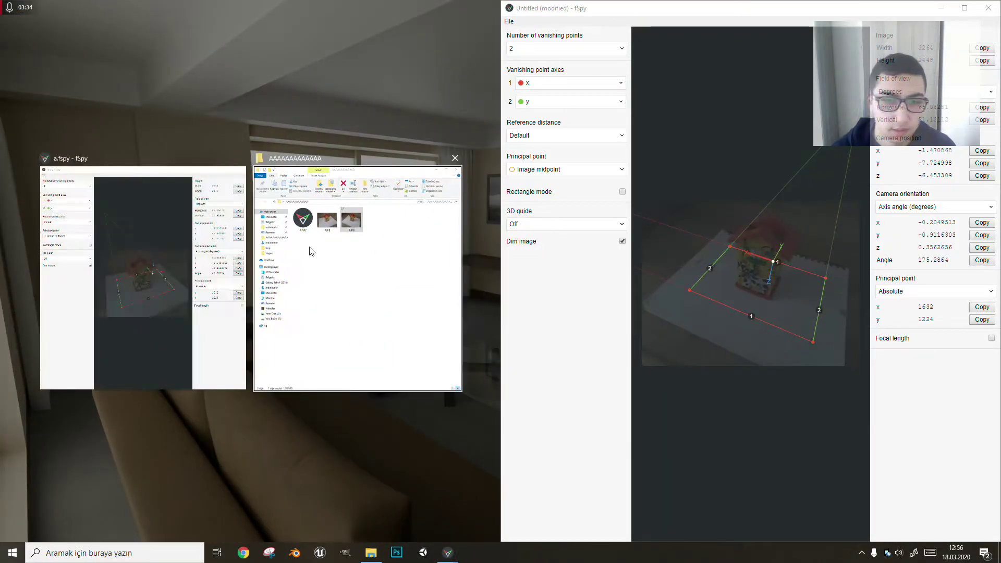
left_click(160, 257)
left_click_drag(273, 261, 230, 301)
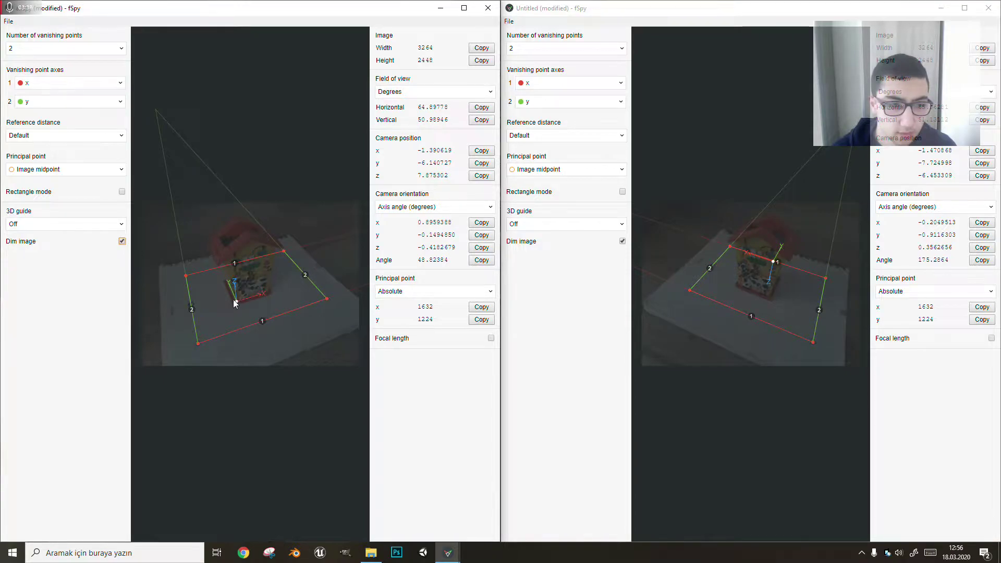
left_click_drag(774, 262, 737, 281)
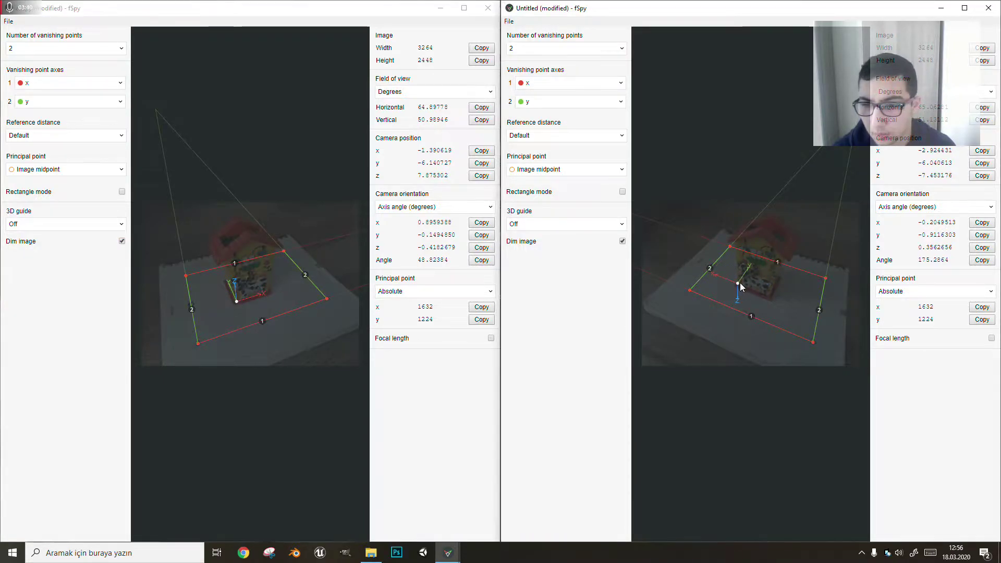
Set the first vanishing axis to -x and refine the origin on the house corner (angle 48.75129).
left_click(557, 84)
left_click(540, 108)
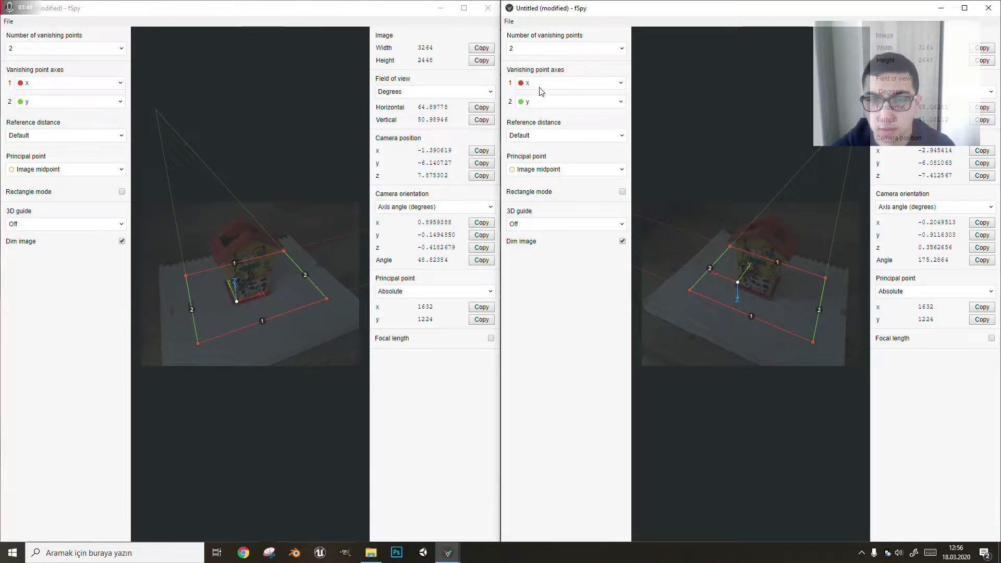
left_click(538, 83)
left_click(537, 98)
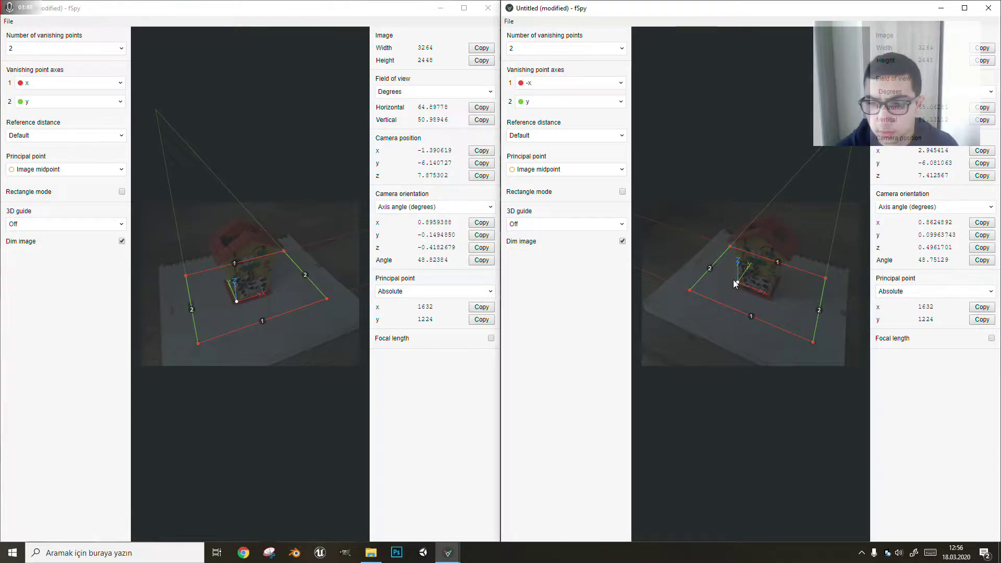
left_click_drag(734, 285, 736, 286)
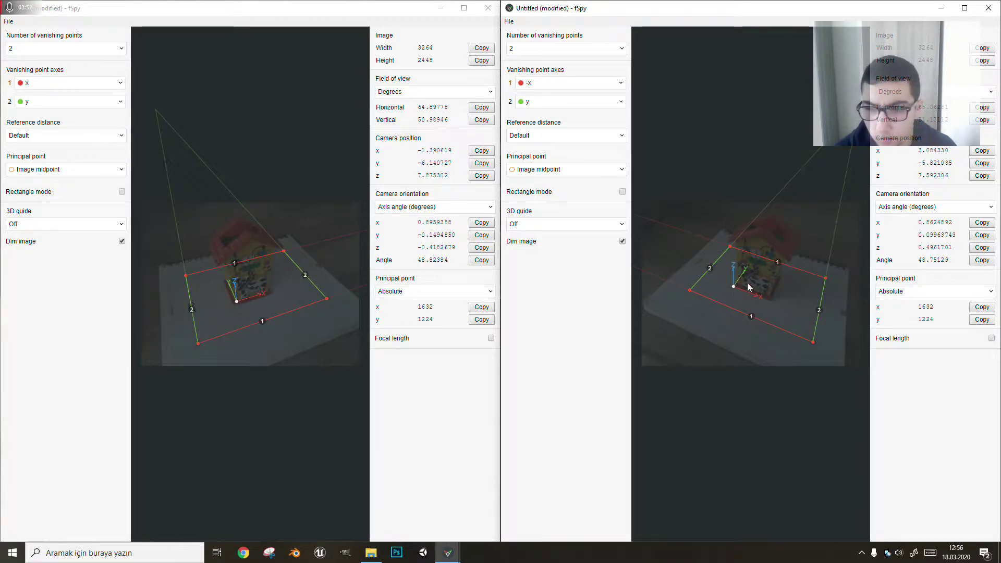
left_click(965, 8)
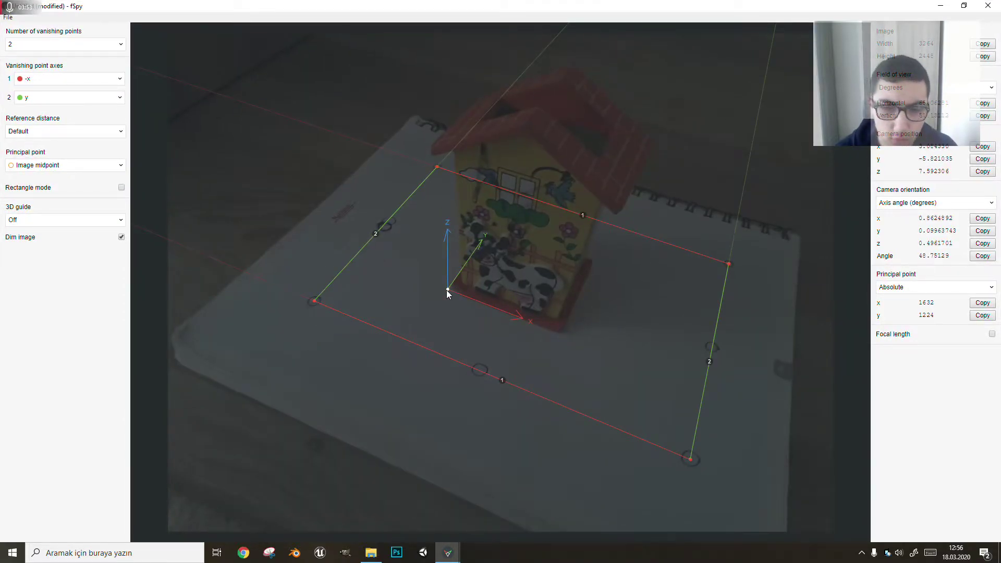
mouse_move(447, 290)
left_mouse_down()
mouse_move(496, 292)
mouse_move(461, 286)
left_mouse_up()
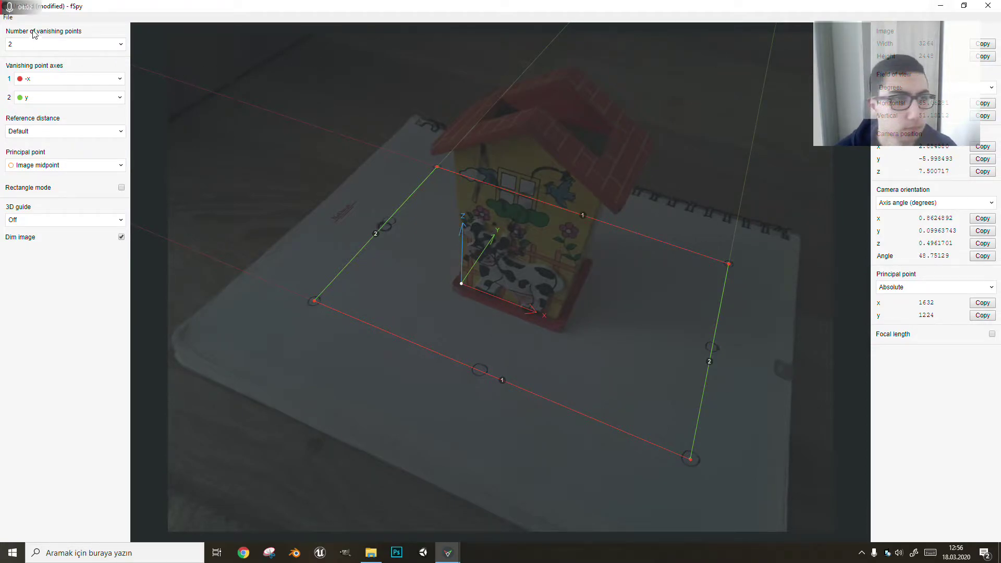
left_click(9, 19)
Save this calibration as b.fspy and minimize it.
left_click(27, 90)
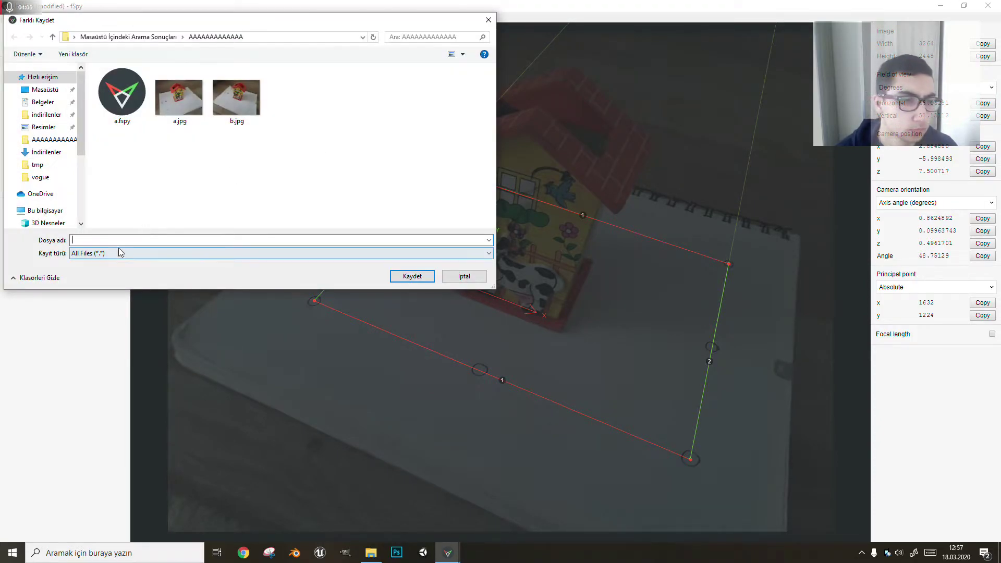
type("b")
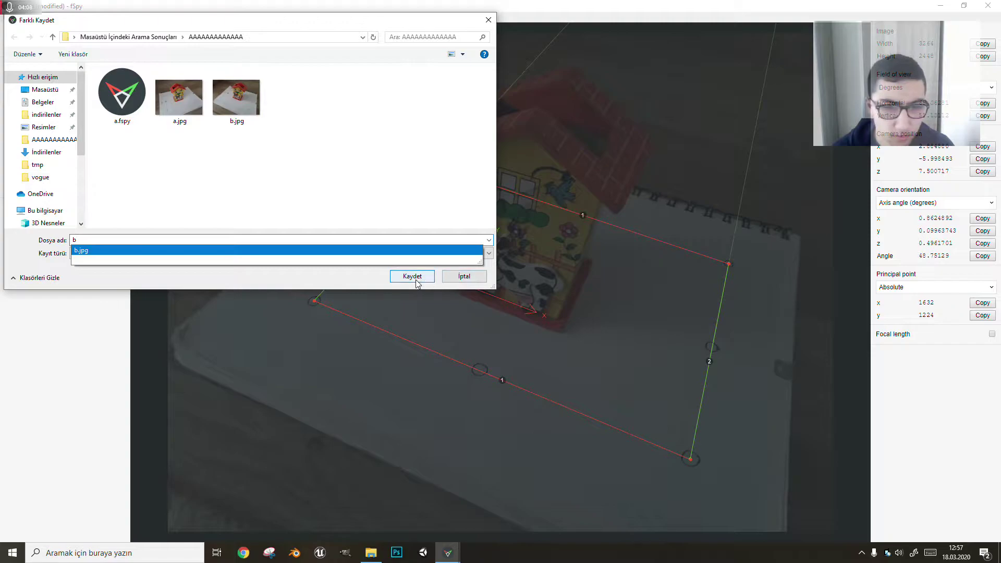
left_click(413, 277)
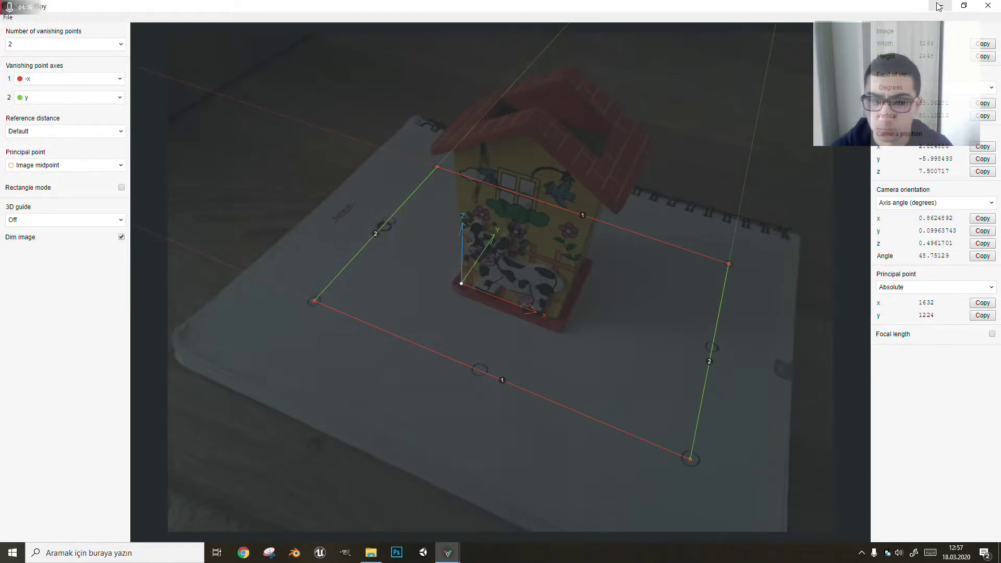
left_click(939, 6)
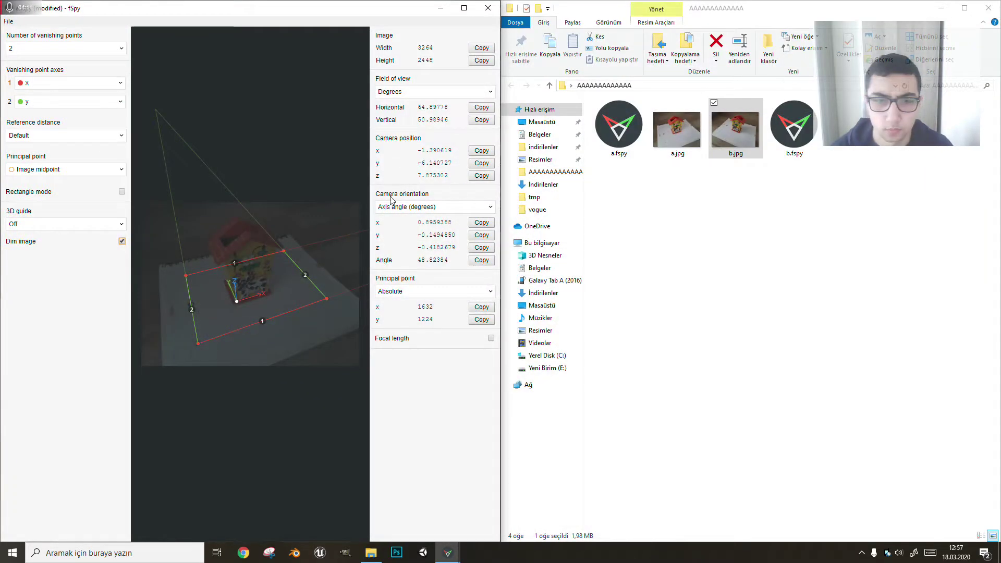
Move the other project's origin to the house's front bottom corner and save it.
left_click(464, 8)
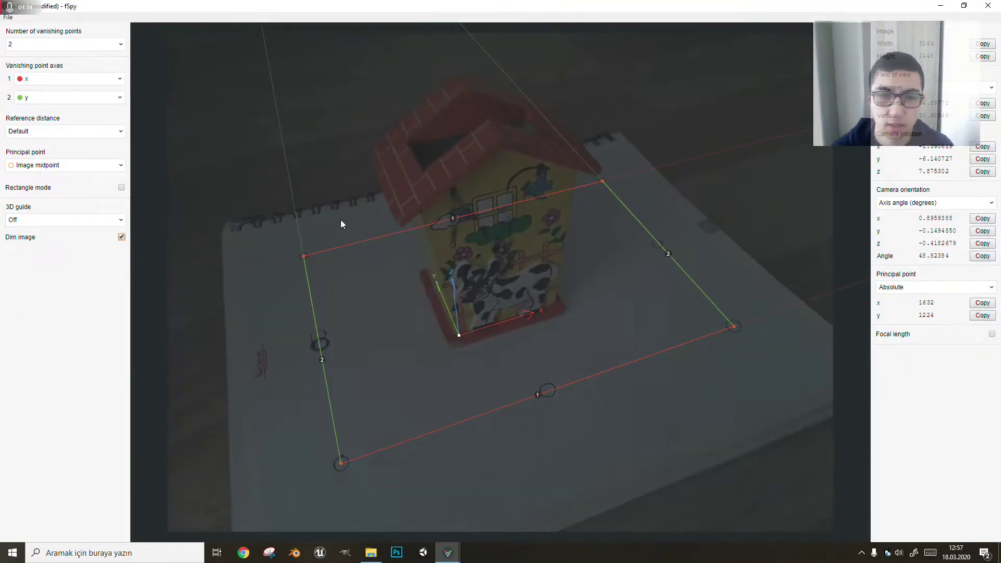
left_click_drag(463, 337, 454, 336)
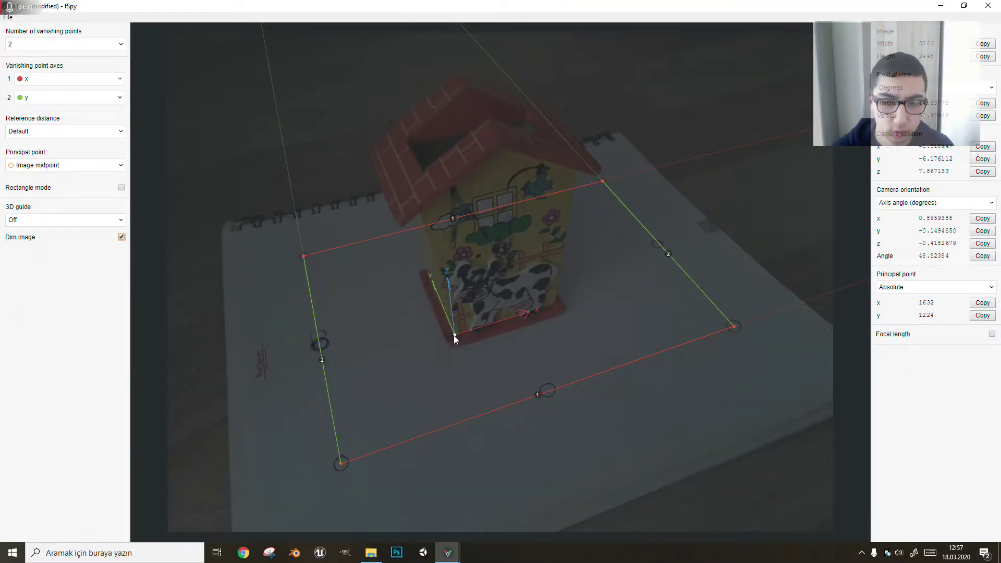
left_click(8, 17)
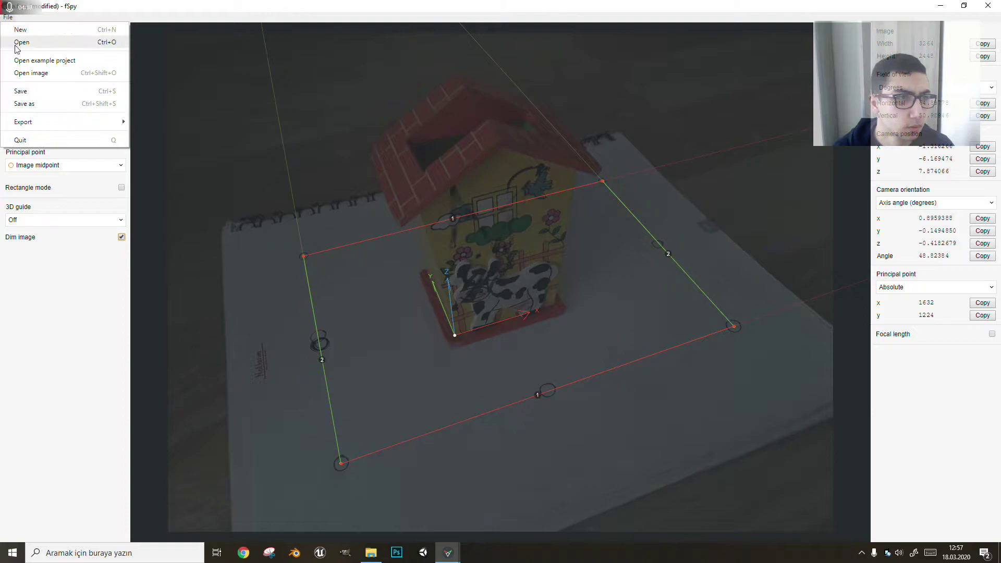
left_click(18, 89)
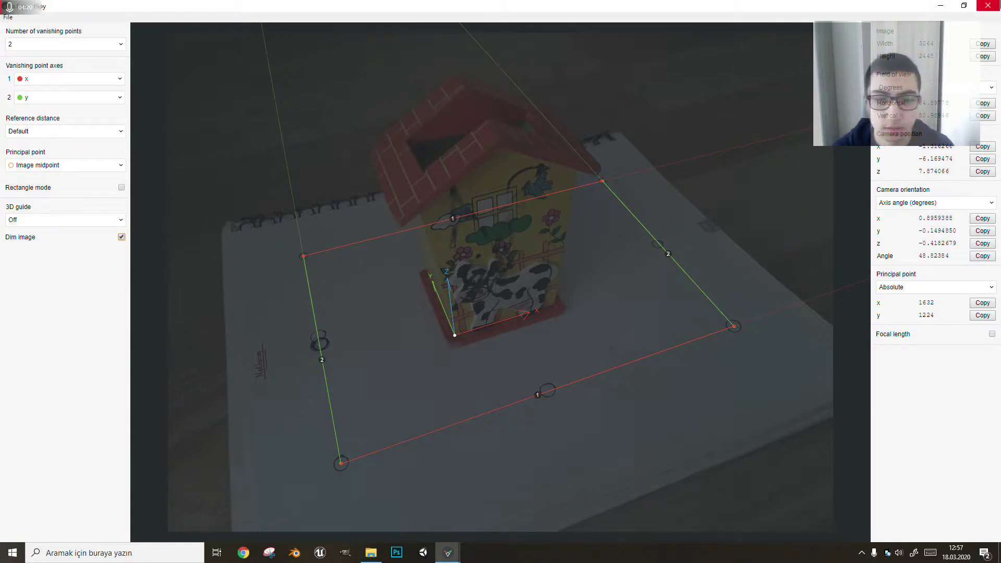
Minimize fSpy and launch Blender.
left_click(990, 5)
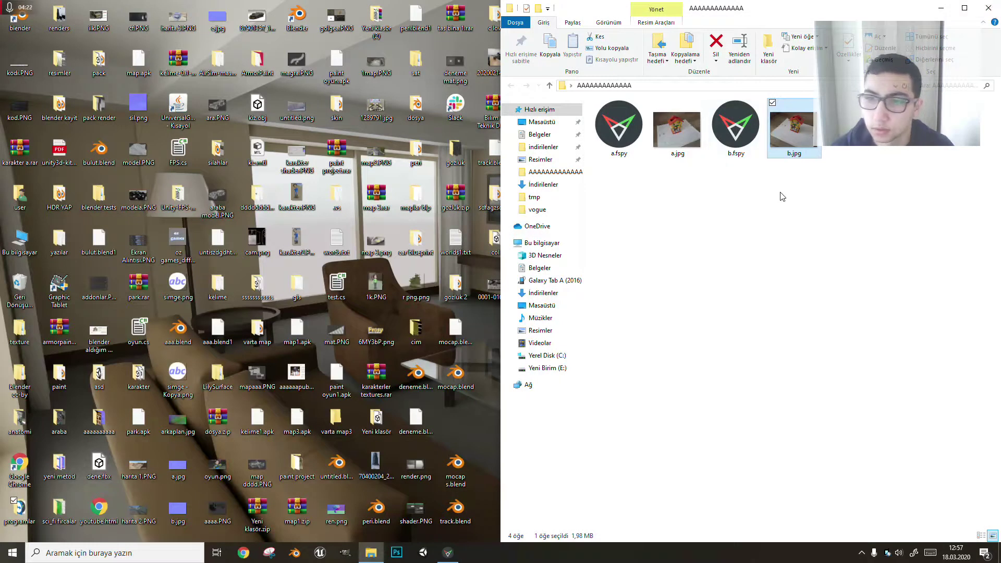
left_click(448, 553)
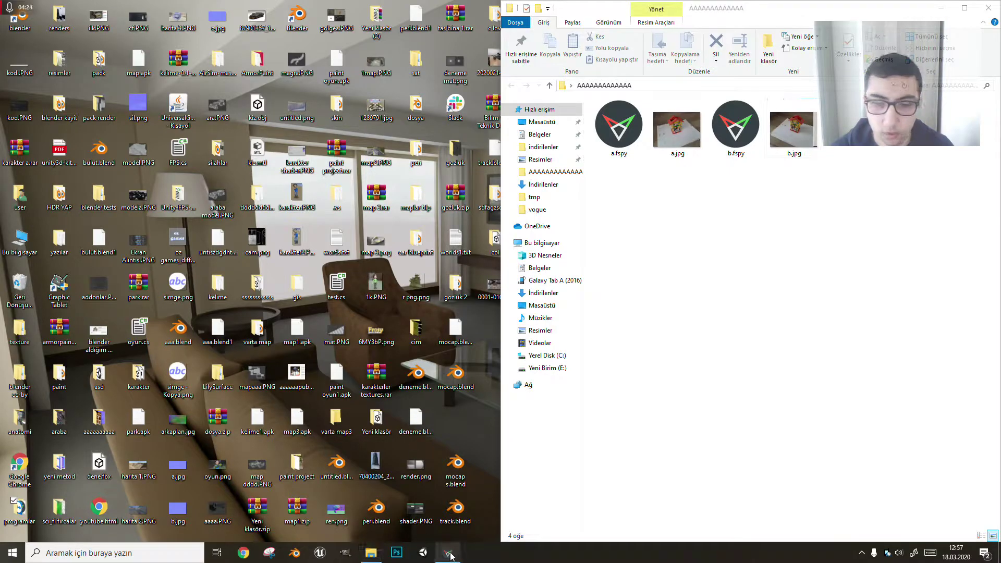
left_click(989, 6)
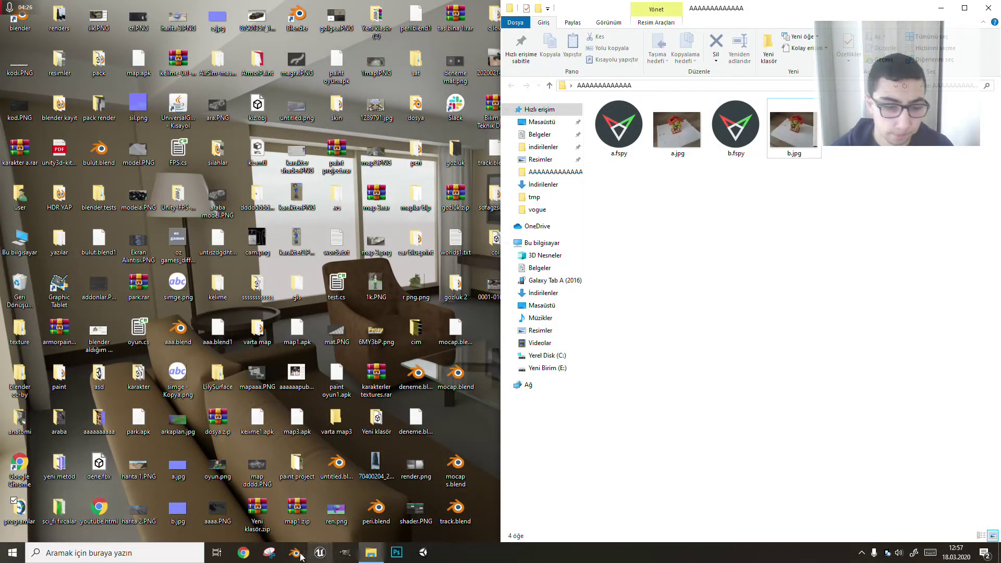
left_click(294, 553)
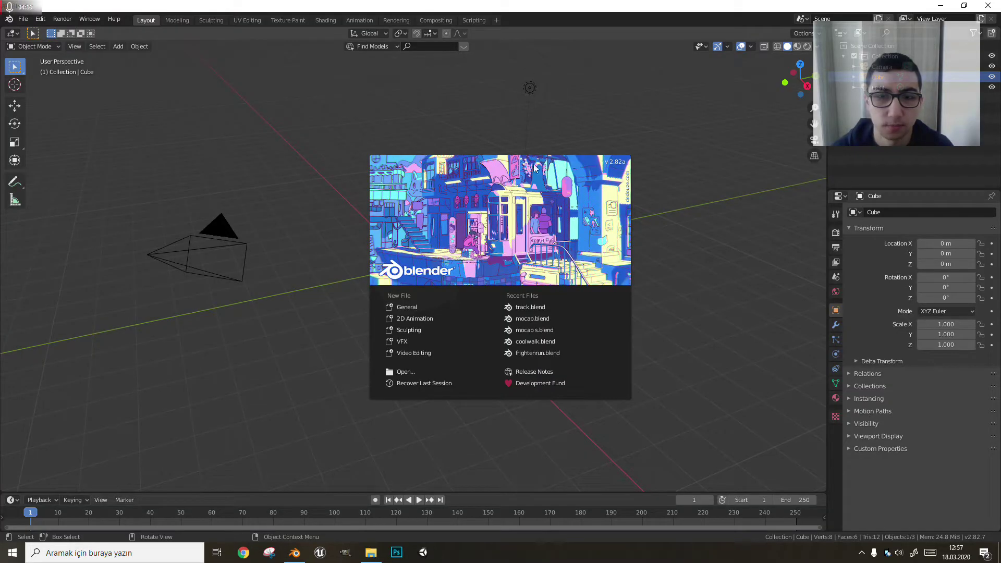
Dismiss the splash screen and delete the default camera.
left_click(647, 111)
scroll(470, 269, "down", 2)
scroll(351, 266, "down", 3)
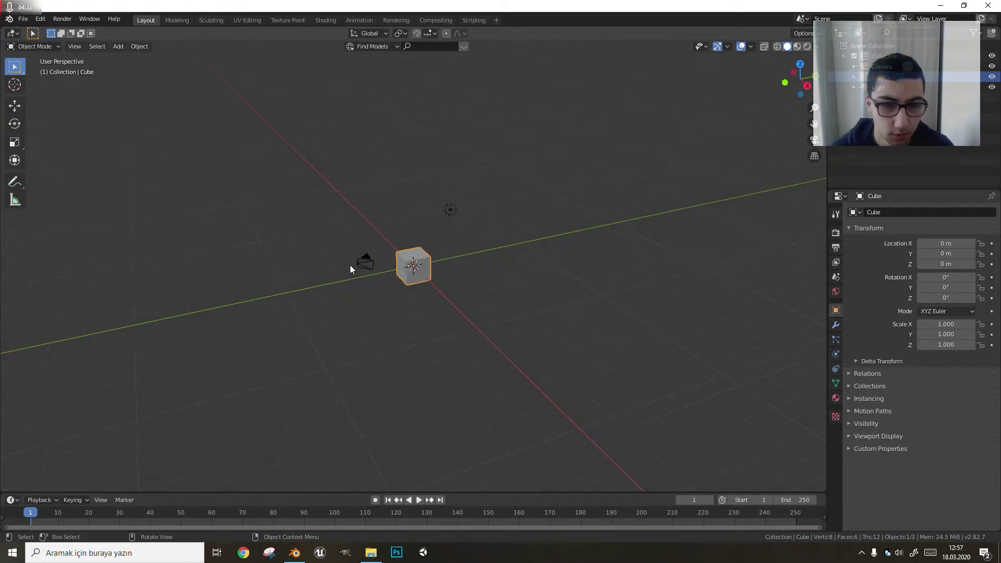
left_click(371, 275)
key("x")
left_click(319, 275)
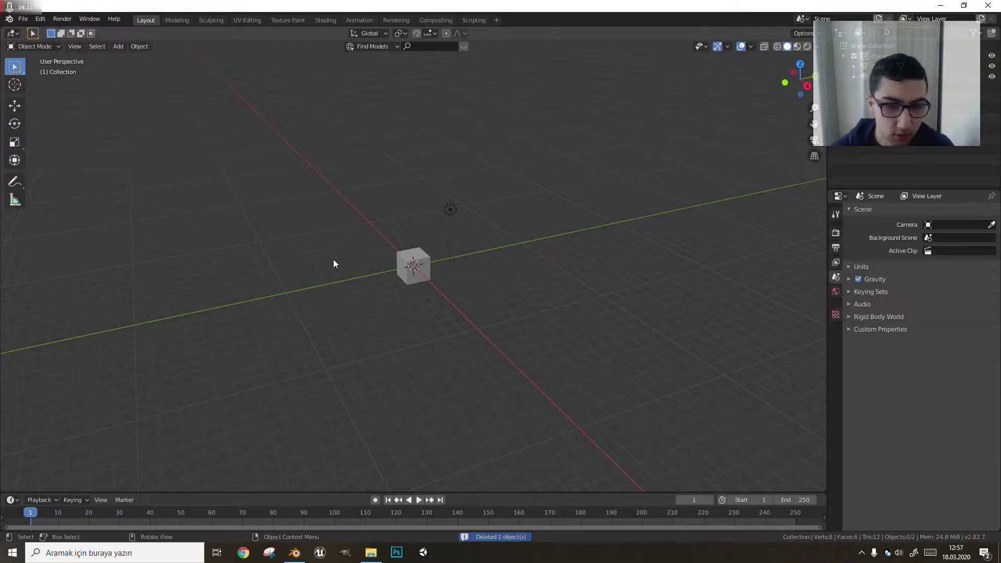
Open Blender Preferences and browse the installed add-ons list.
left_click(23, 19)
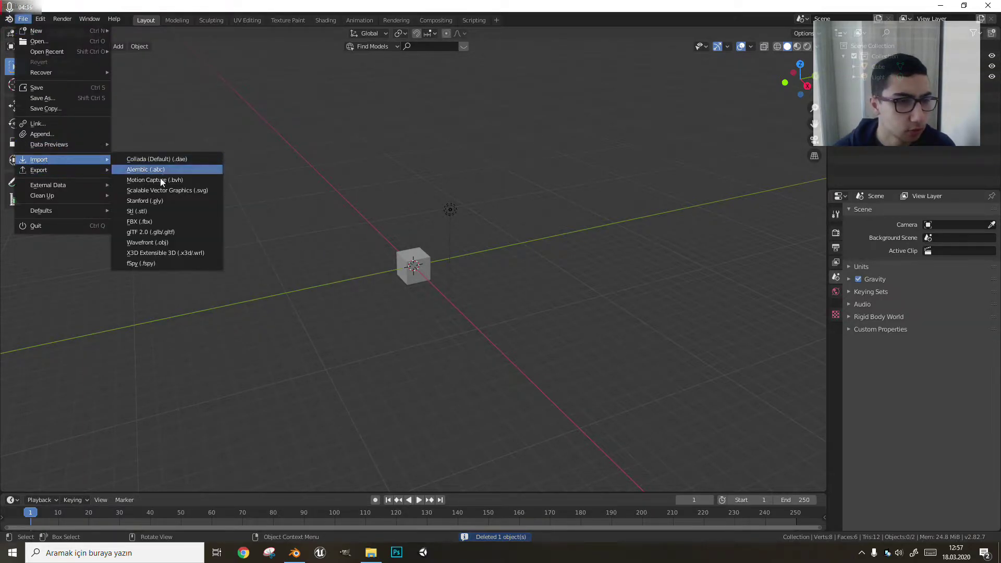
left_click(64, 170)
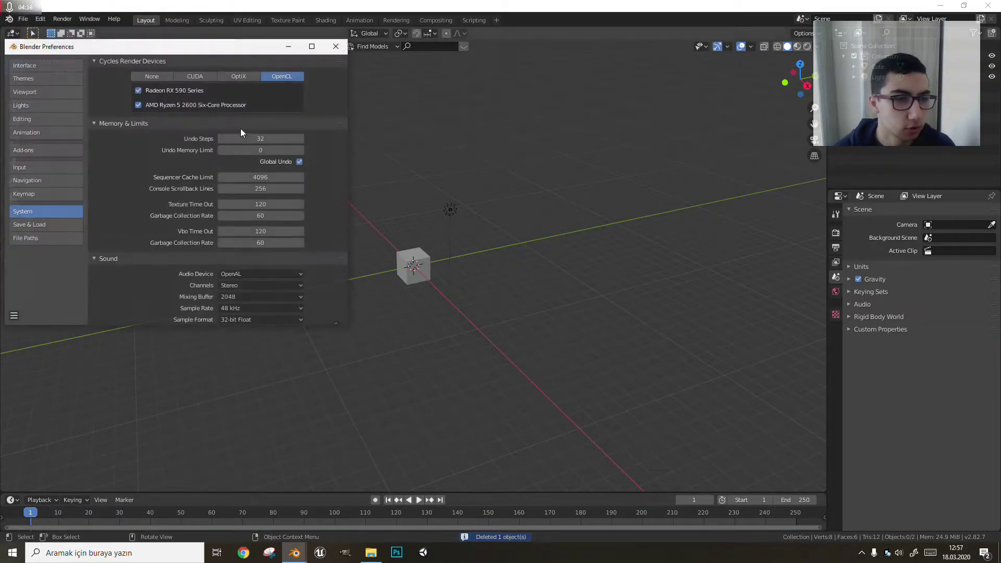
left_click(61, 169)
left_click(59, 150)
scroll(182, 120, "down", 1)
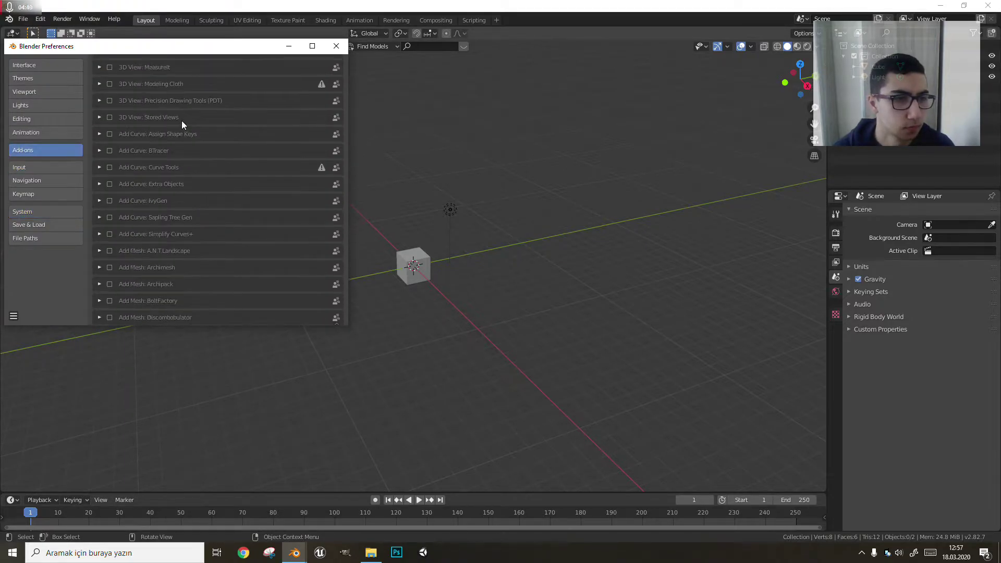
scroll(183, 120, "down", 1)
scroll(184, 116, "up", 2)
scroll(174, 135, "down", 1)
scroll(198, 157, "up", 1)
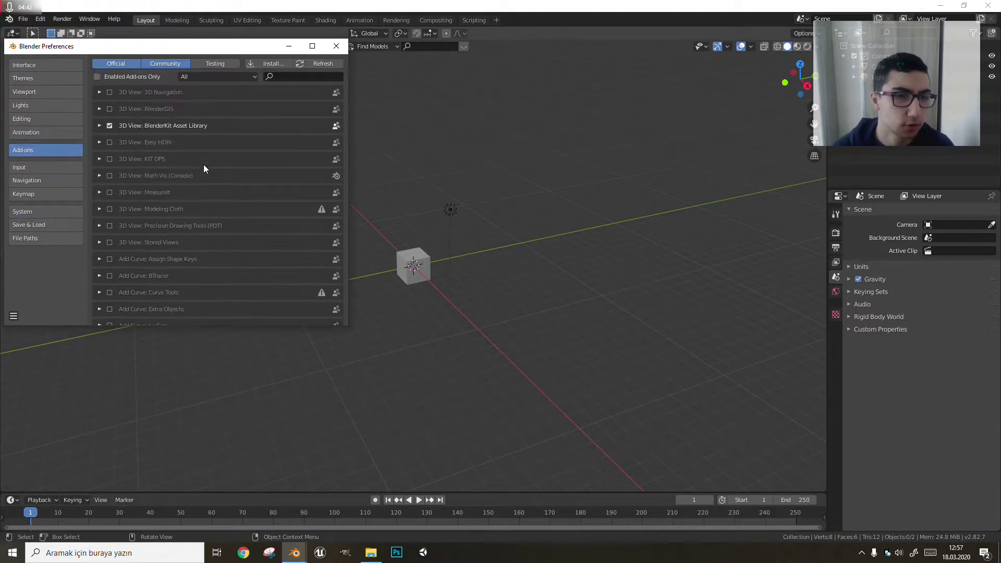
Filter add-ons to User and confirm the Import fSpy project add-on is enabled.
left_click(208, 77)
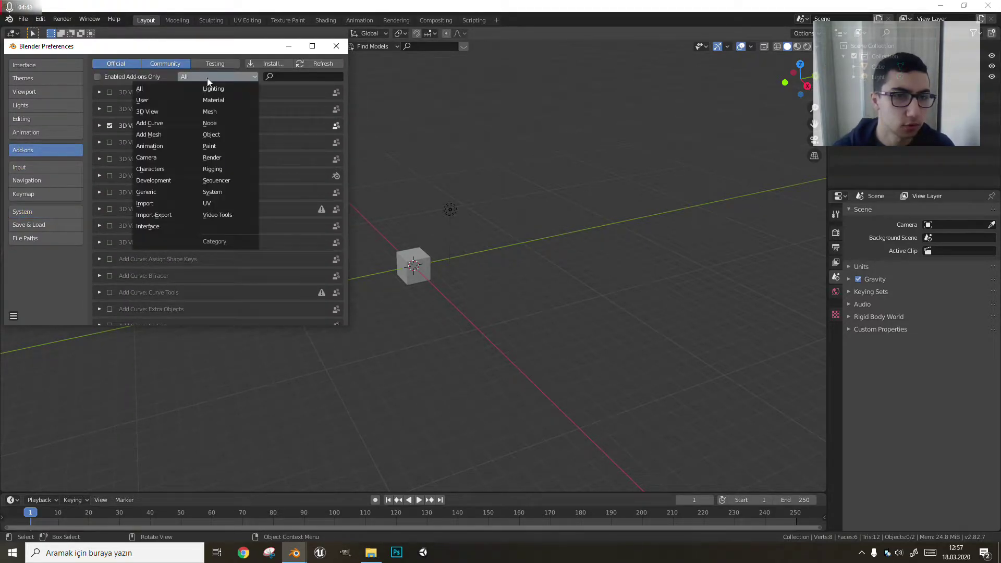
left_click(163, 99)
scroll(191, 212, "down", 5)
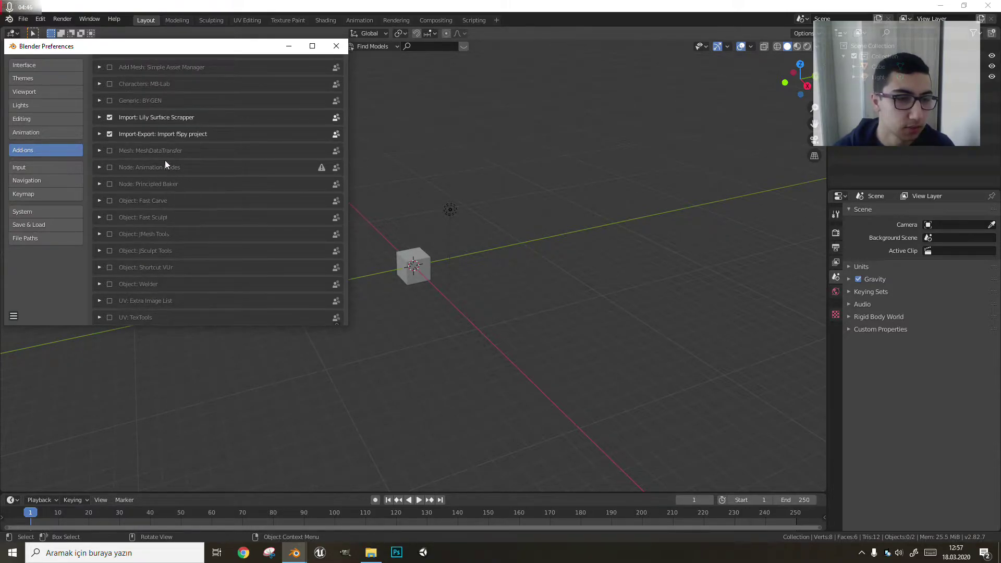
left_click(99, 134)
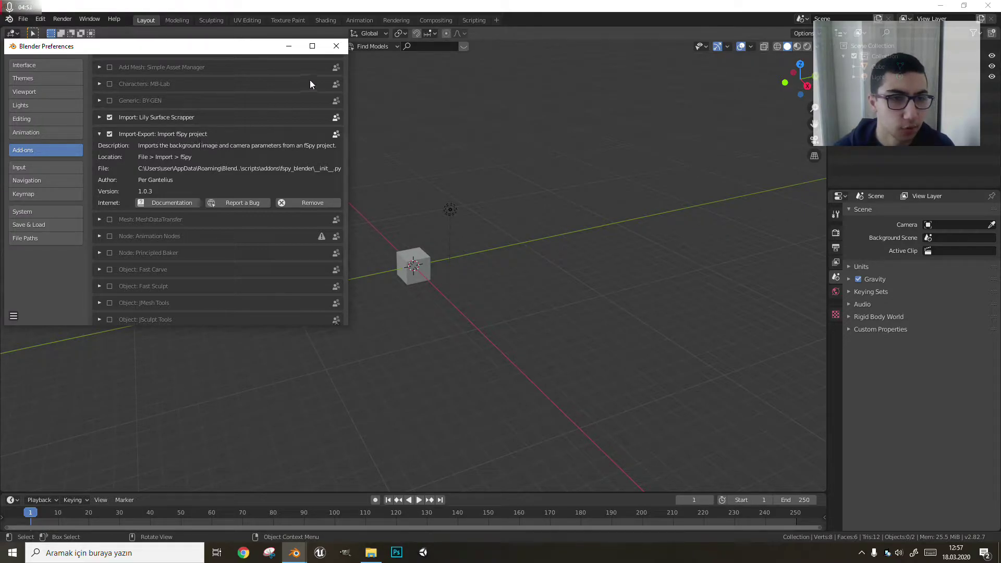
left_click(336, 46)
left_click(23, 19)
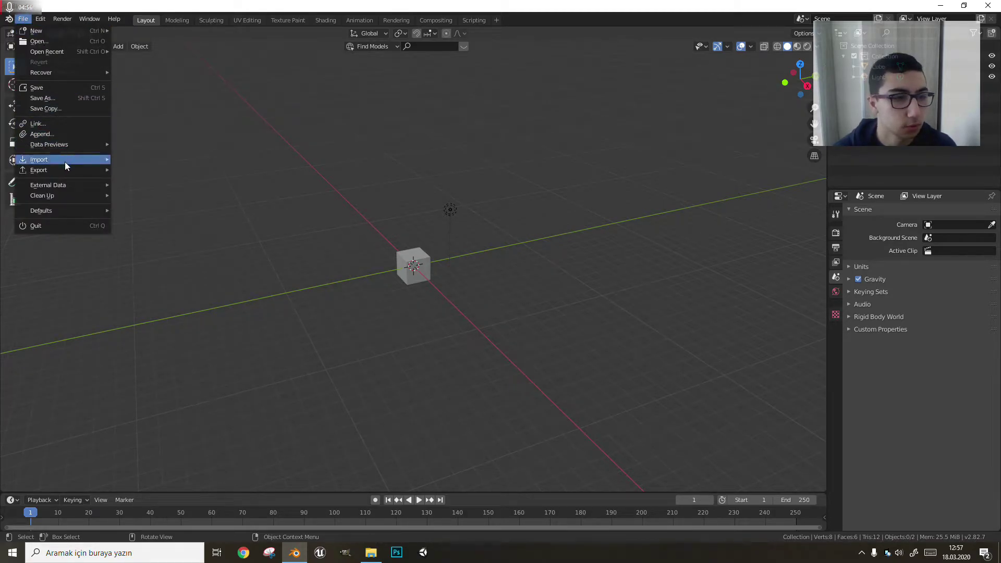
mouse_move(39, 160)
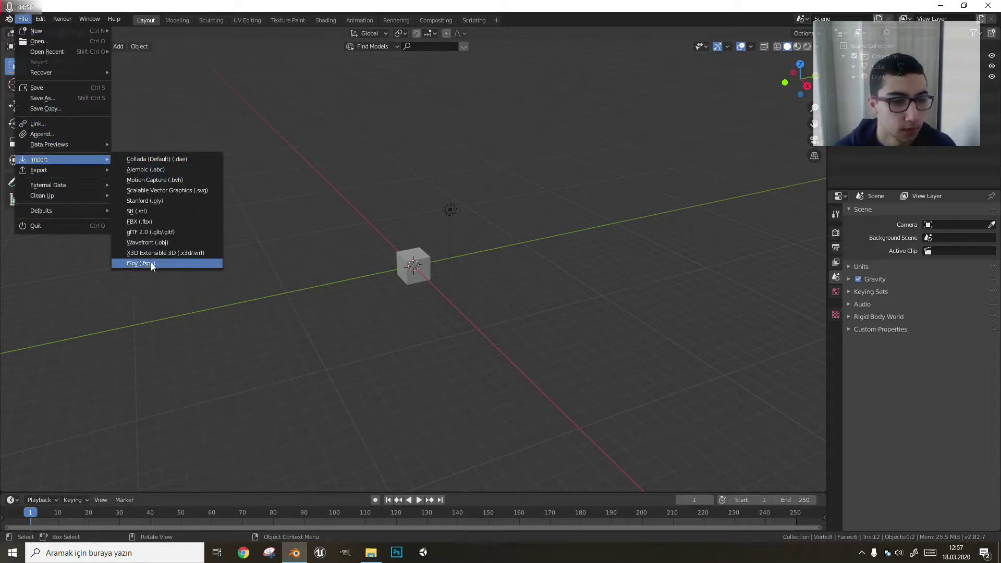
Import the a.fspy camera project from the AAAAAAAAAAAAA folder on the Desktop.
left_click(151, 261)
scroll(489, 275, "down", 2)
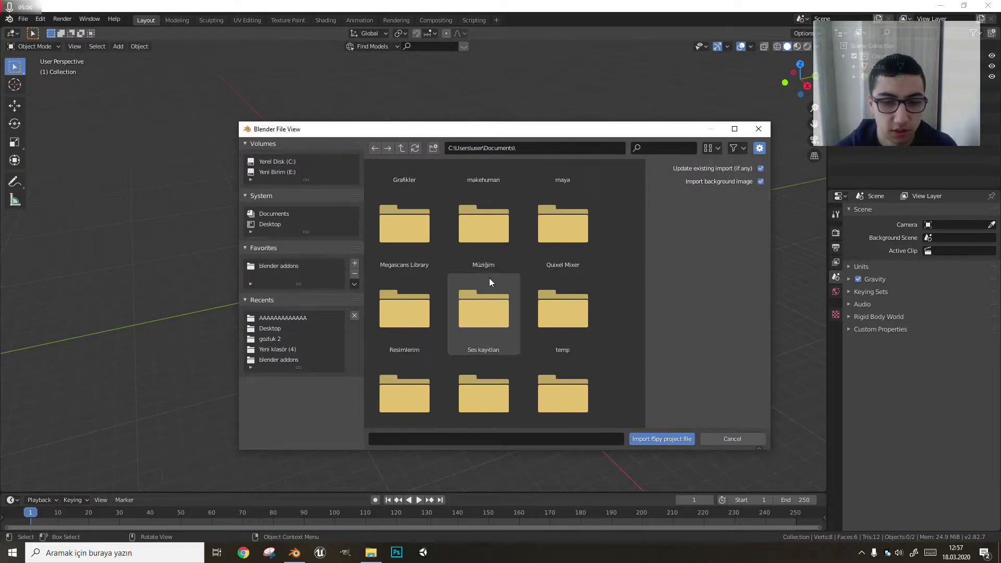
scroll(489, 283, "down", 3)
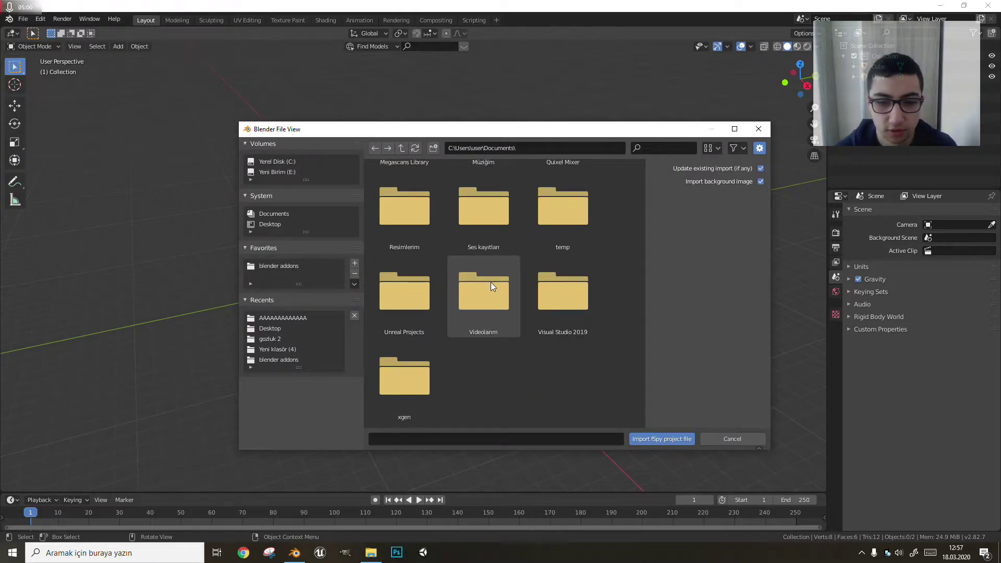
left_click(278, 224)
left_click(312, 317)
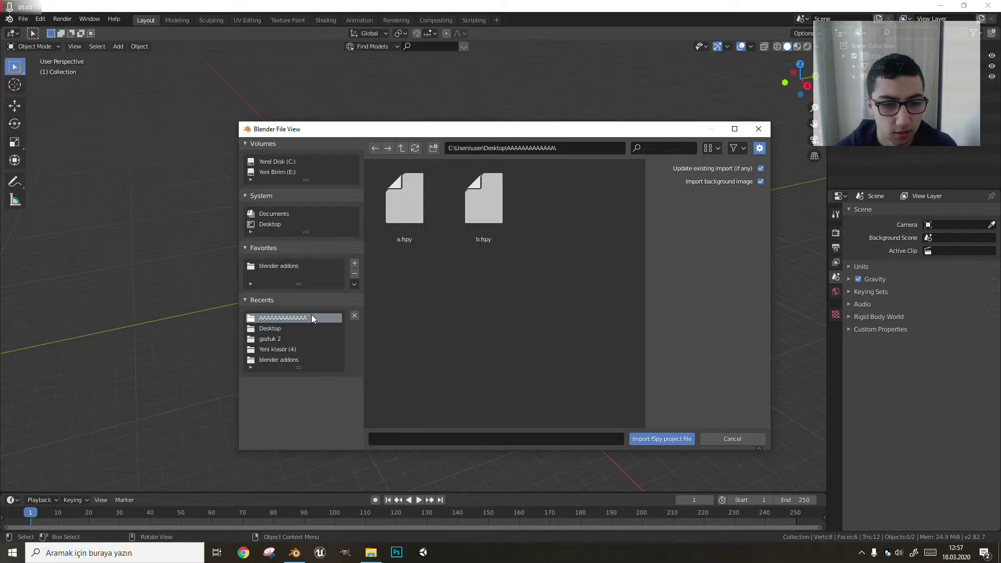
double_click(409, 212)
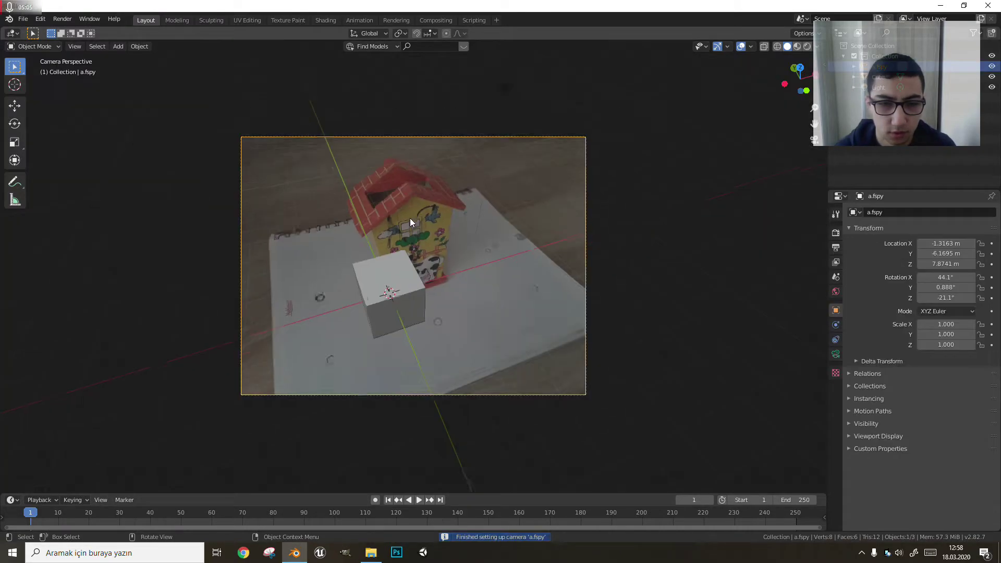
scroll(512, 274, "up", 1)
middle_click_drag(512, 274, 424, 293)
scroll(424, 293, "down", 5)
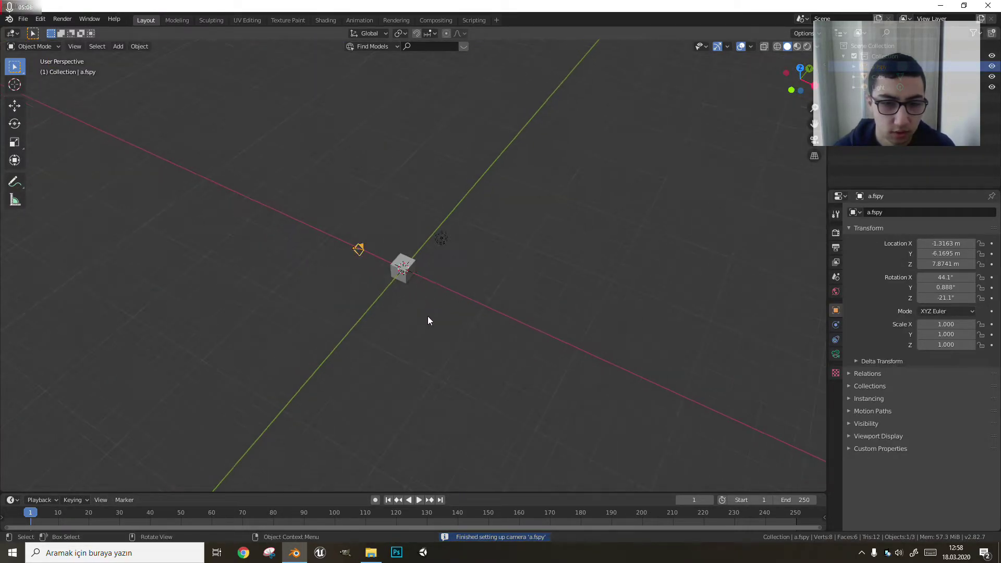
Import the b.fspy camera project as a second fSpy camera.
left_click(428, 316)
left_click(23, 19)
mouse_move(39, 160)
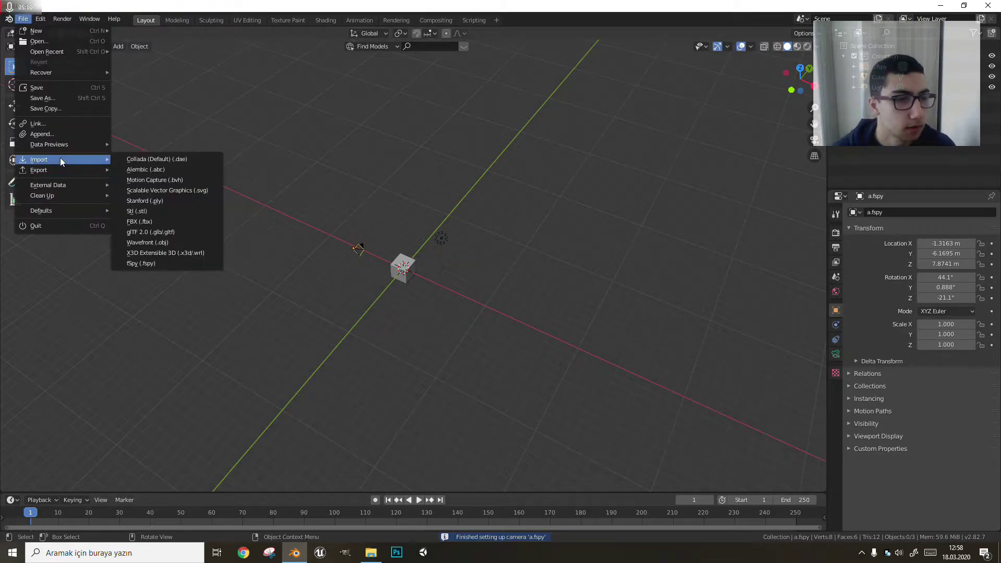
left_click(167, 263)
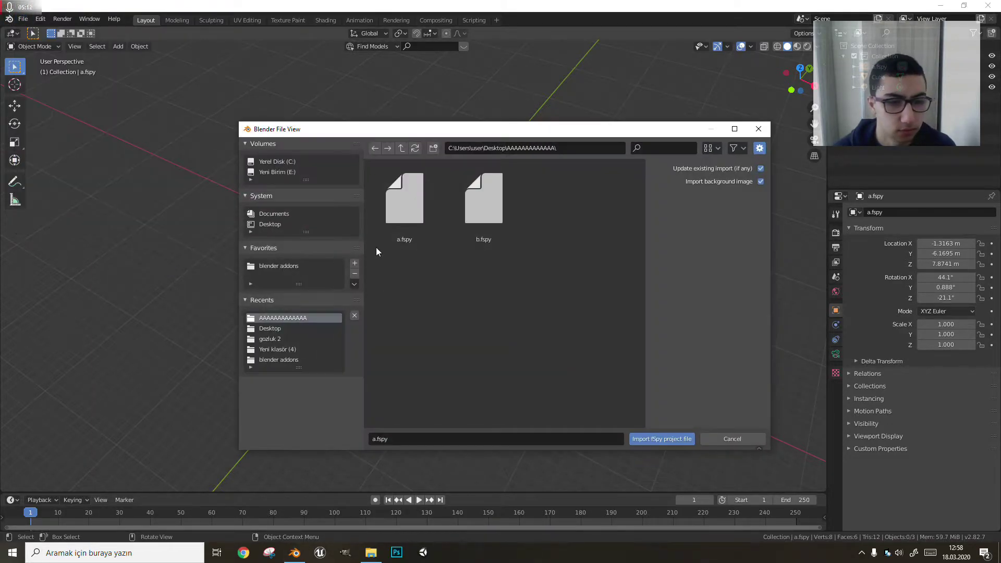
double_click(460, 202)
mouse_move(479, 249)
middle_mouse_down()
mouse_move(455, 247)
mouse_move(315, 172)
middle_mouse_up()
scroll(454, 248, "down", 4)
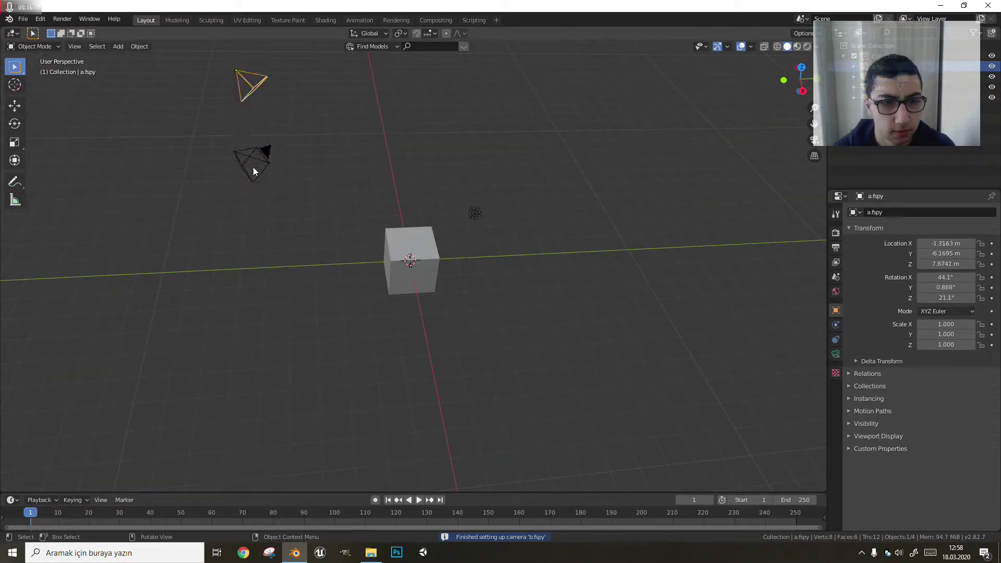
mouse_move(252, 167)
middle_mouse_down()
mouse_move(259, 172)
mouse_move(223, 209)
mouse_move(337, 265)
mouse_move(355, 235)
middle_mouse_up()
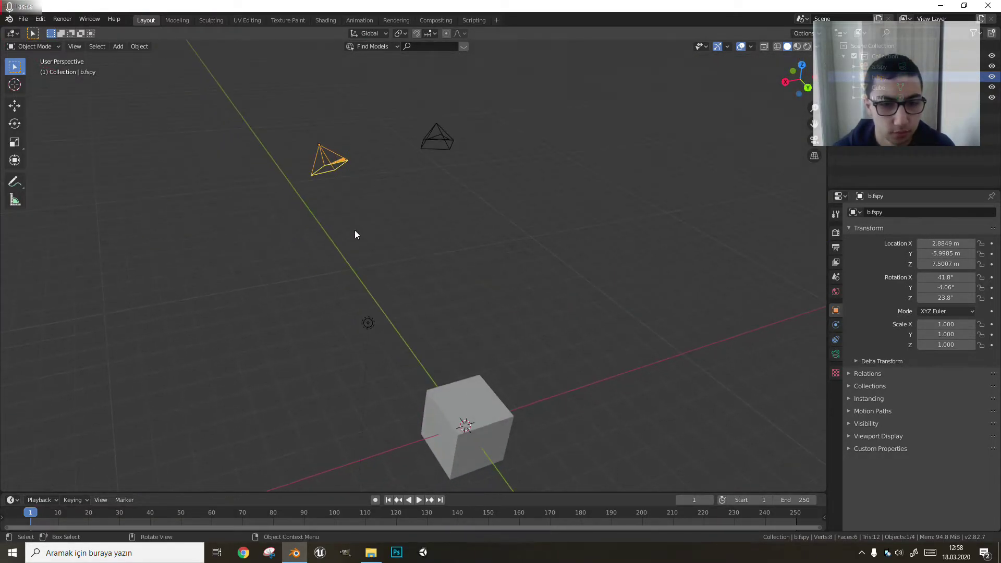
Select the cube, view through the camera, and move the cube over the toy house.
left_click(435, 148)
left_click_drag(438, 313, 461, 350)
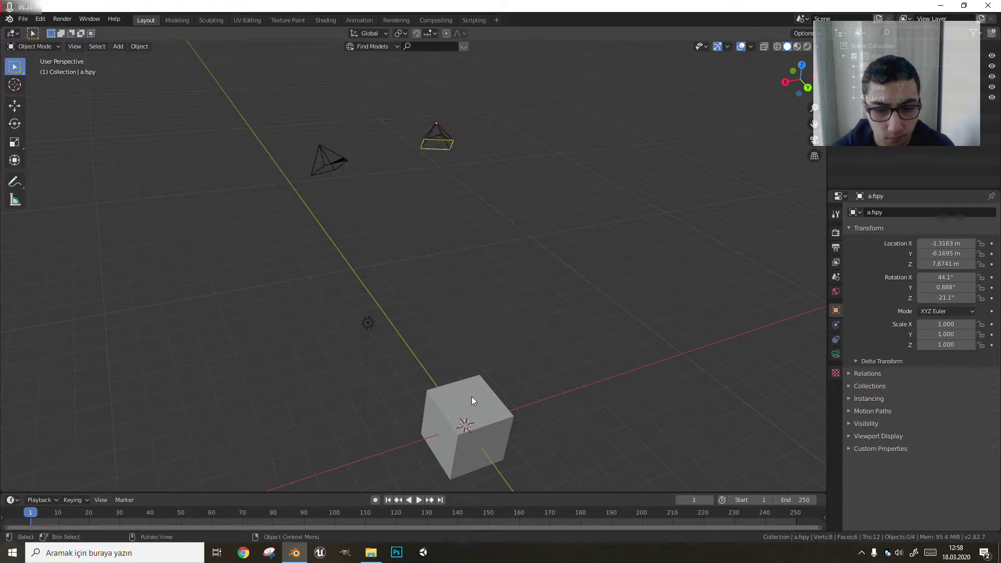
left_click(471, 397)
key("KP_0")
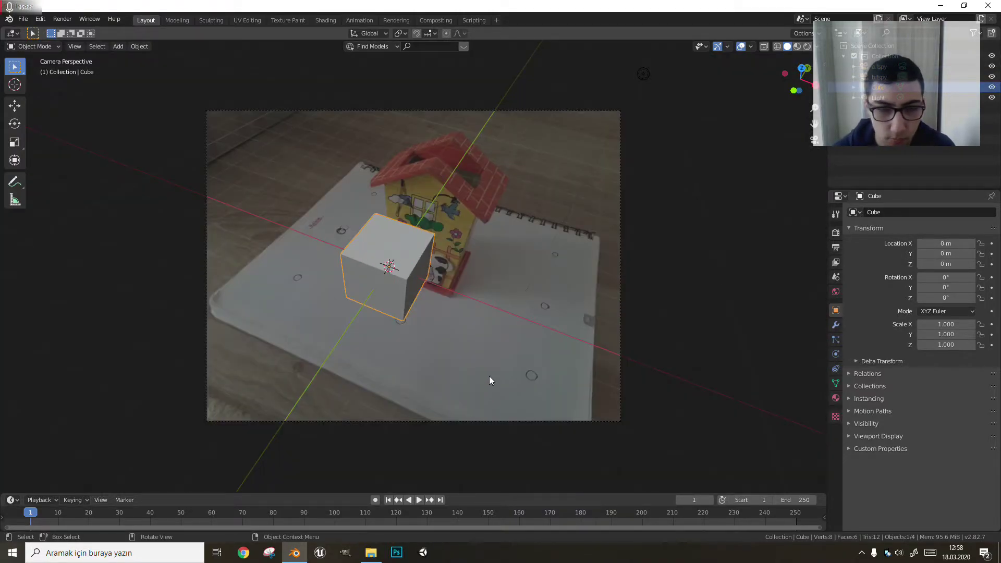
scroll(425, 299, "down", 3)
scroll(420, 297, "up", 2)
scroll(411, 289, "up", 3)
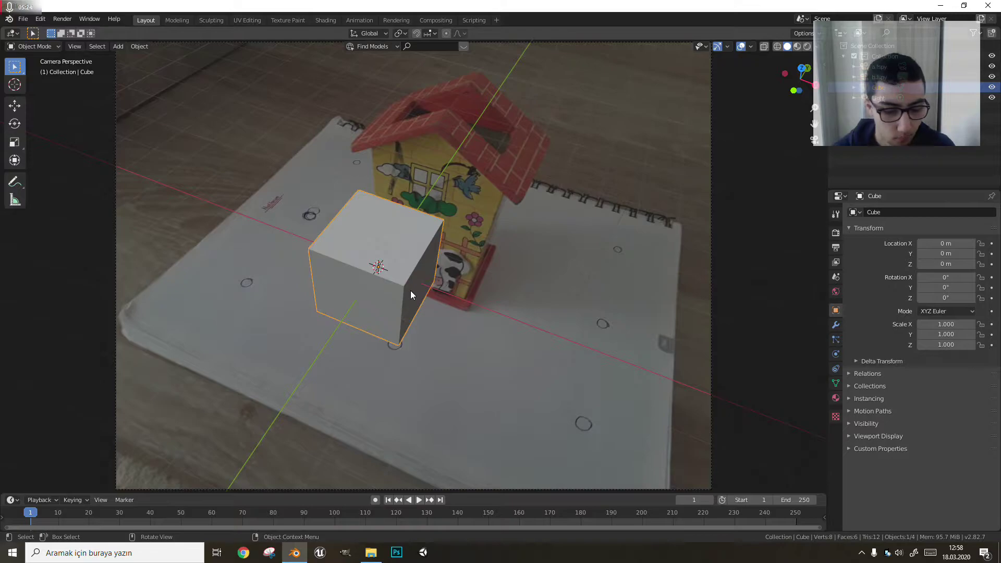
key("g")
left_click(488, 269)
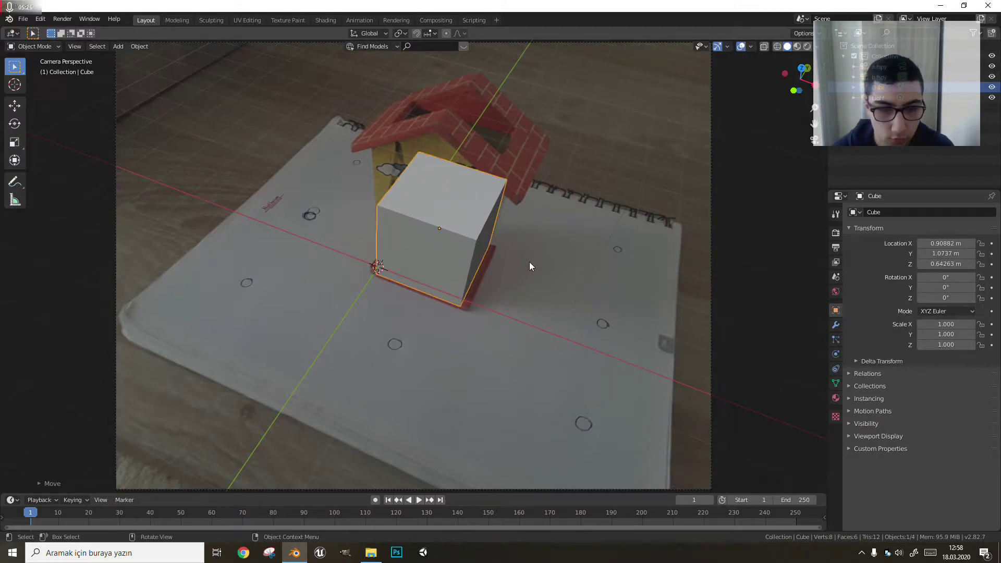
Reset the cube to the origin, then in X-ray Edit Mode raise its bottom face to flatten it.
key("alt+g")
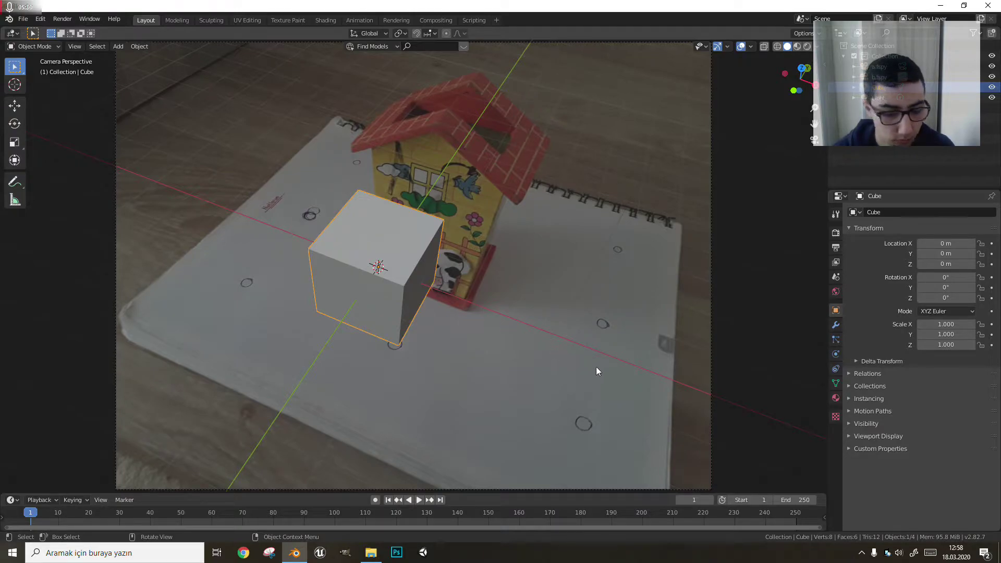
key("Tab")
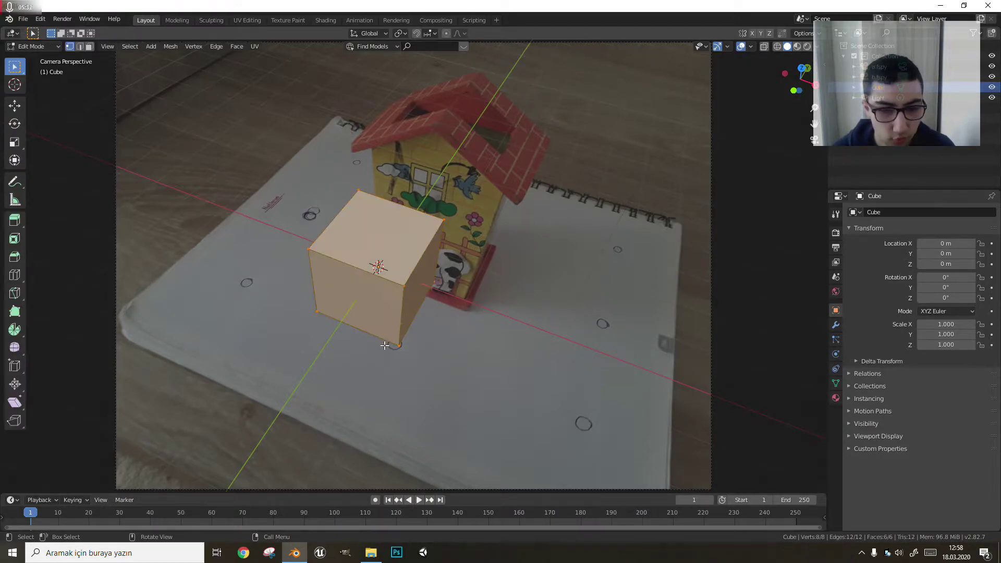
left_click(400, 345)
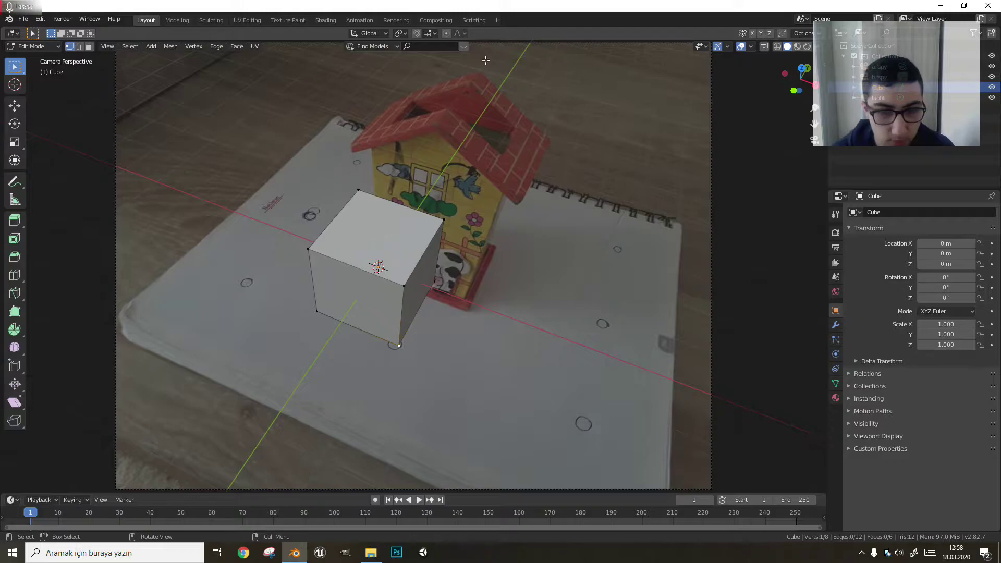
left_click(765, 47)
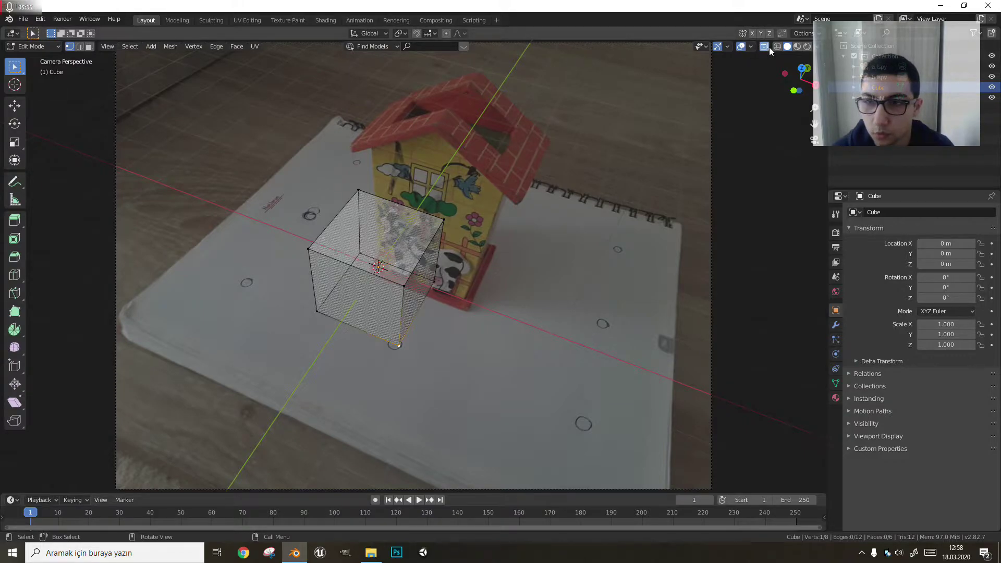
left_click(316, 312, "shift")
left_click(358, 250, "shift")
left_click(434, 282, "shift")
key("g")
key("z")
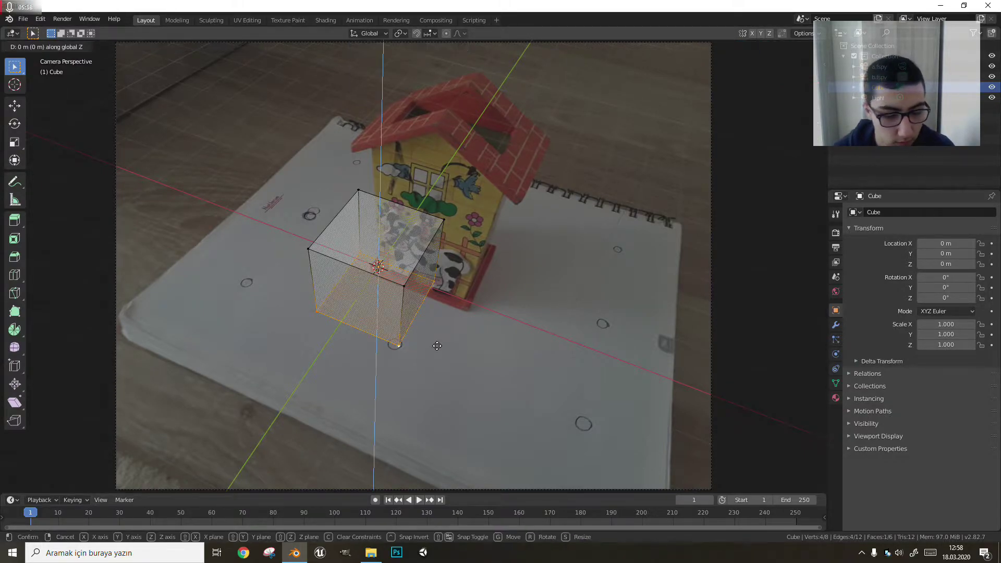
key("Return")
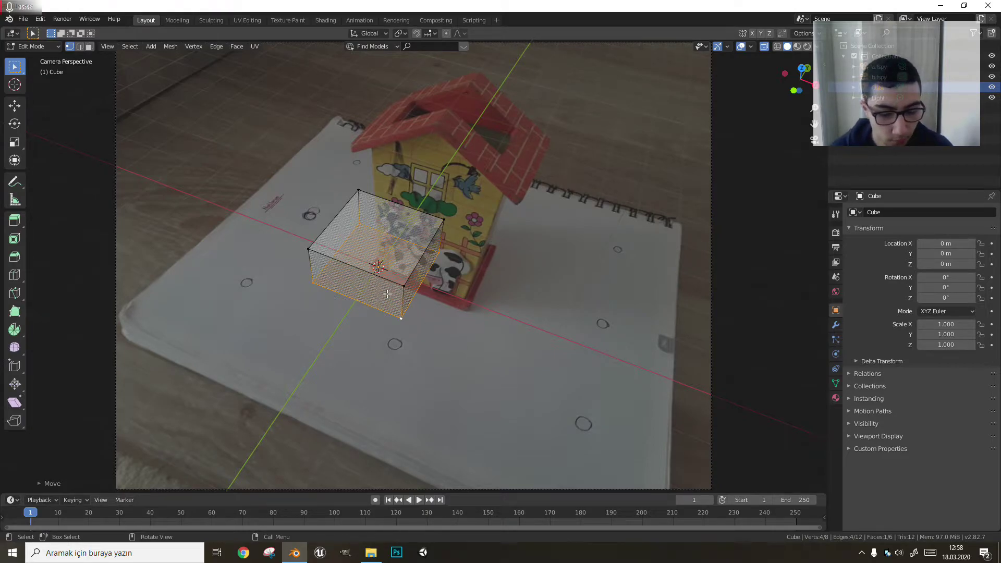
Slide the mesh to the house base corner and stretch its side face along X to the house edge.
key("a")
key("g")
key("shift+z")
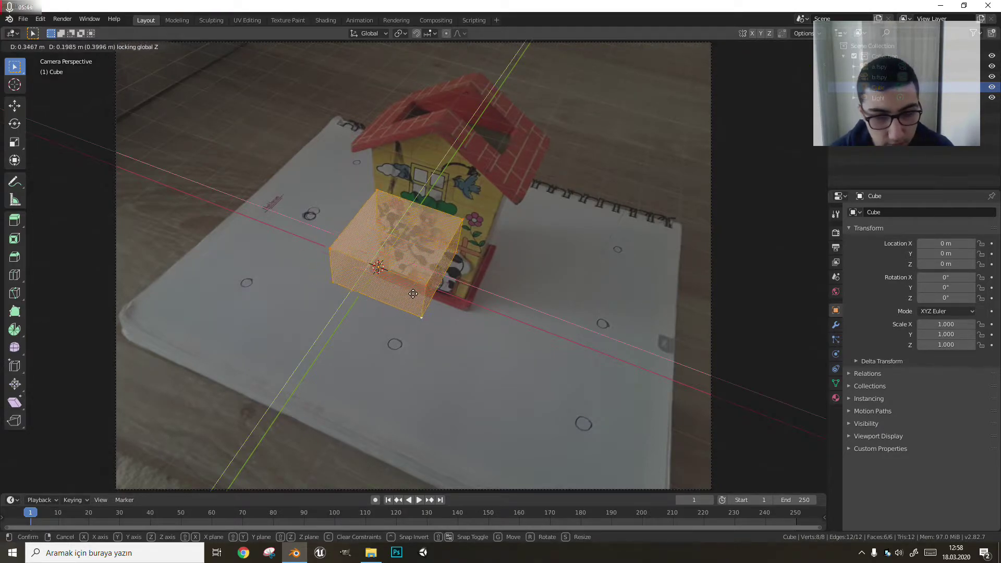
left_click(439, 251)
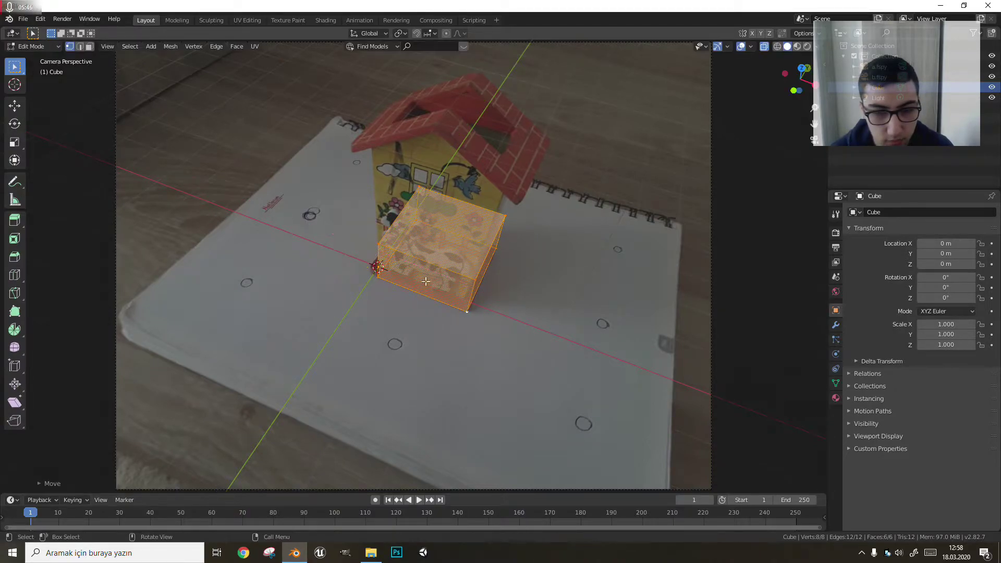
left_click(424, 195)
left_click(379, 244, "shift")
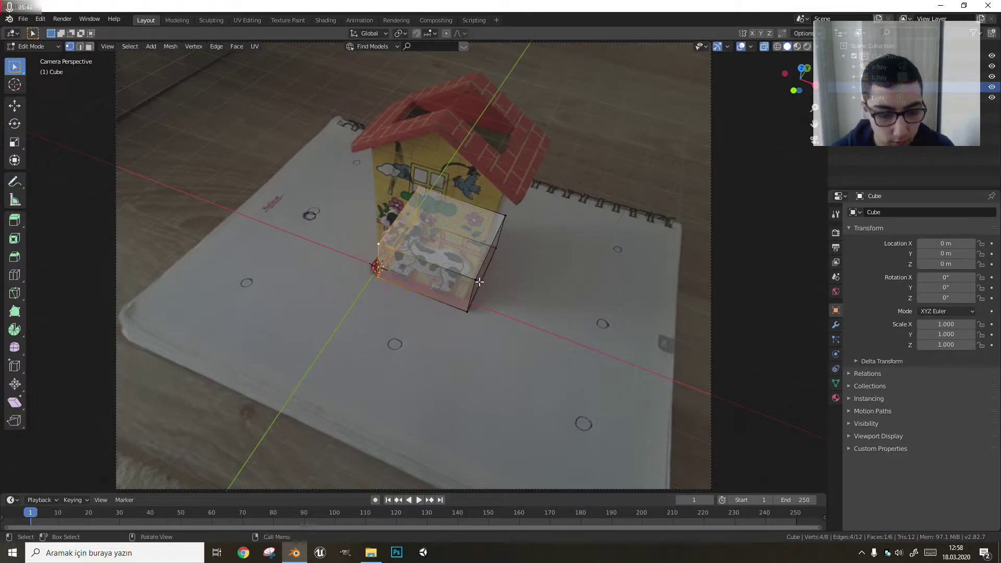
key("g")
key("y")
key("z")
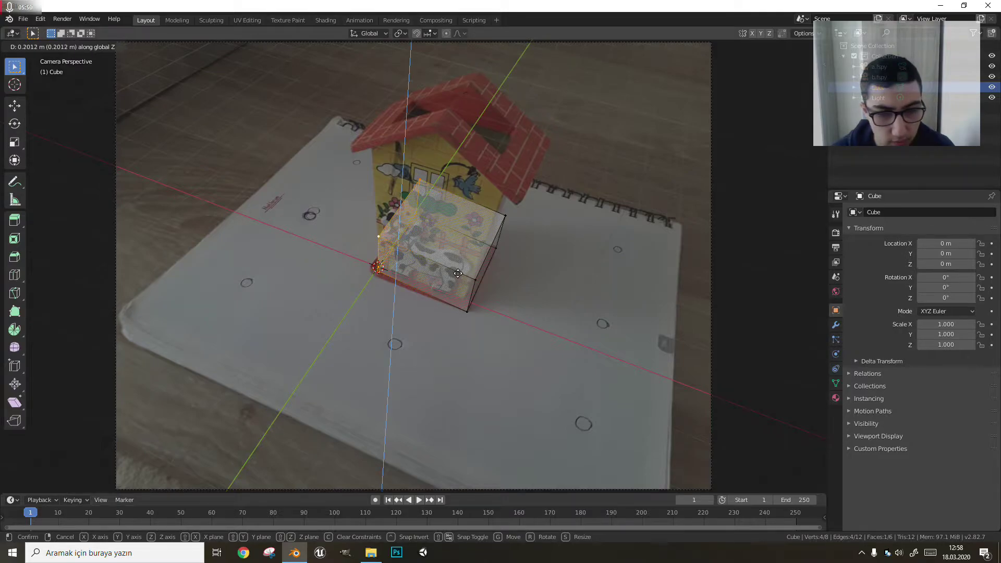
key("x")
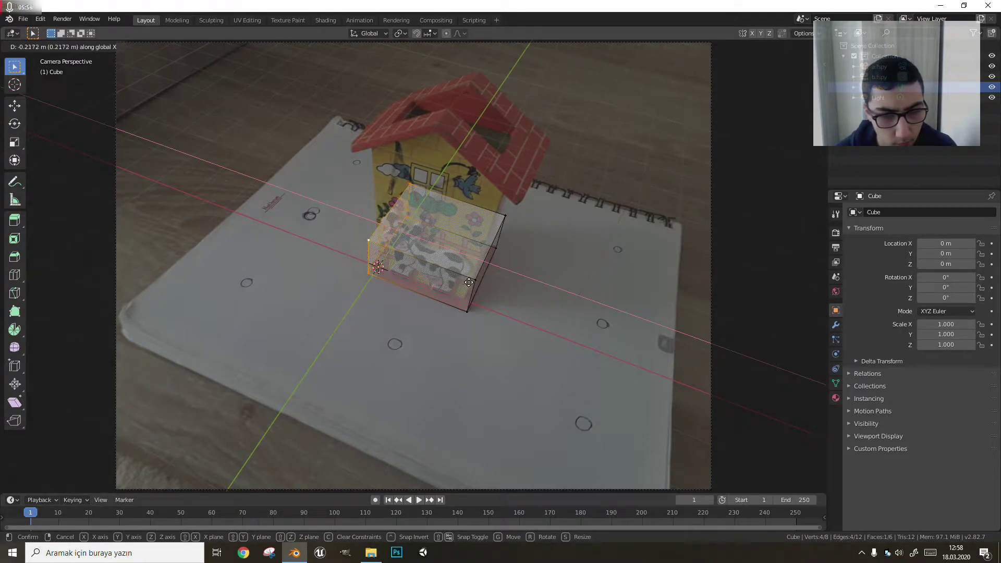
left_click(471, 282)
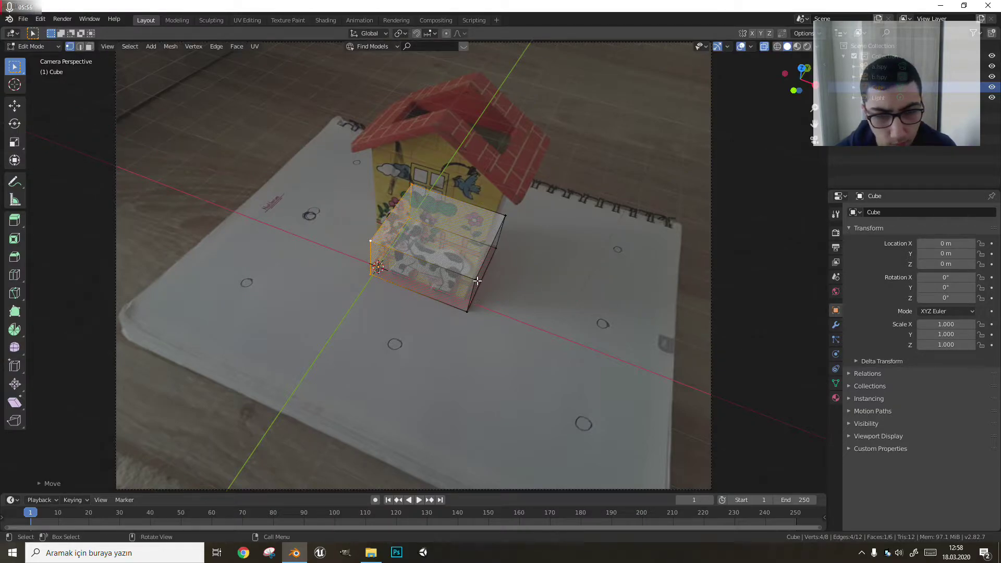
Lower the top face vertically into a thin slab and return to Object Mode.
left_click(471, 234)
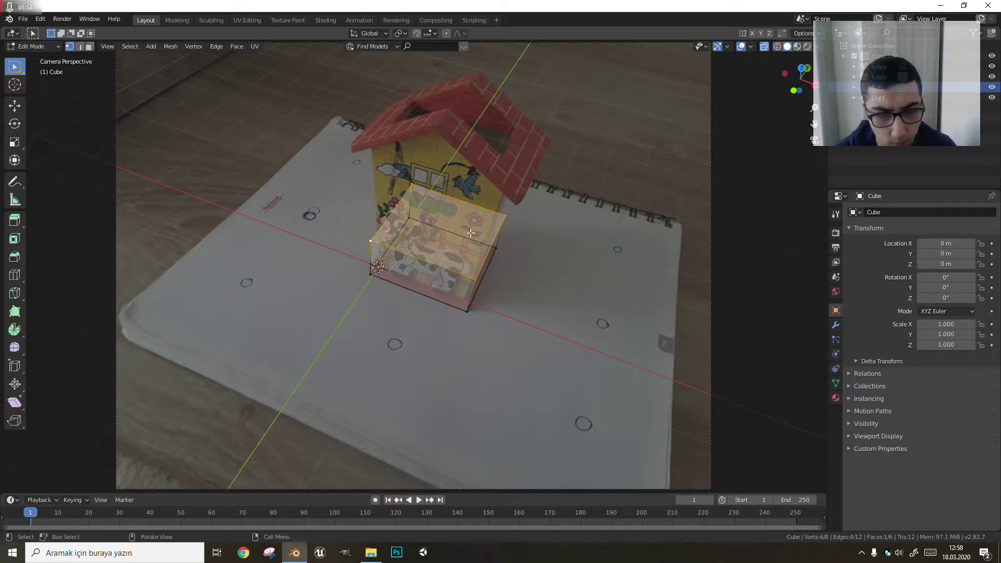
key("g")
key("z")
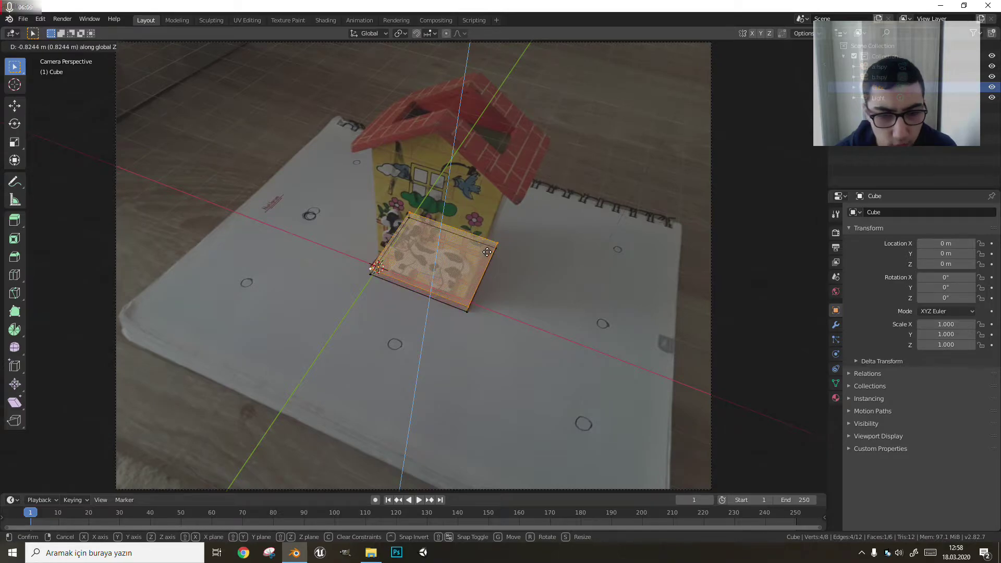
left_click(487, 251)
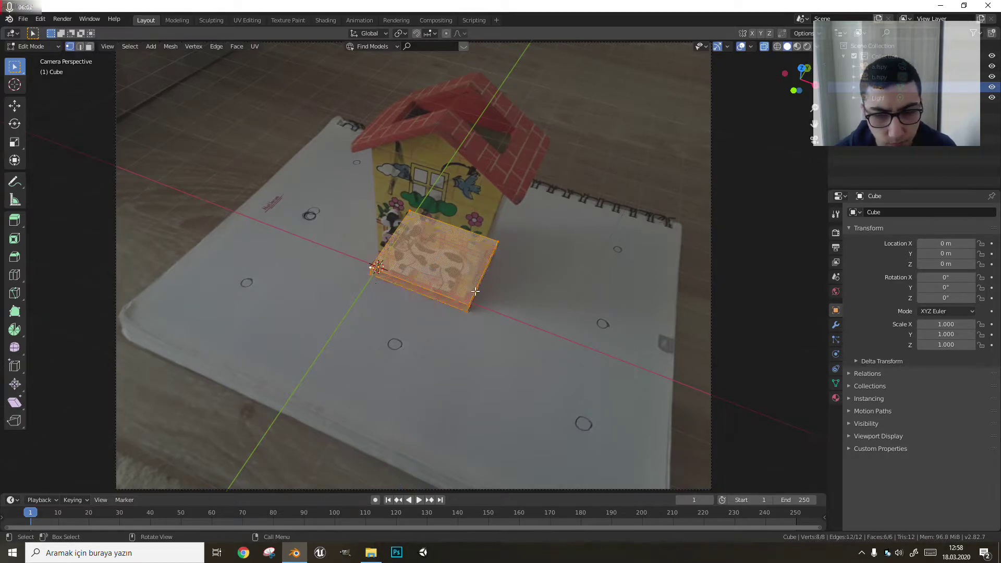
key("Tab")
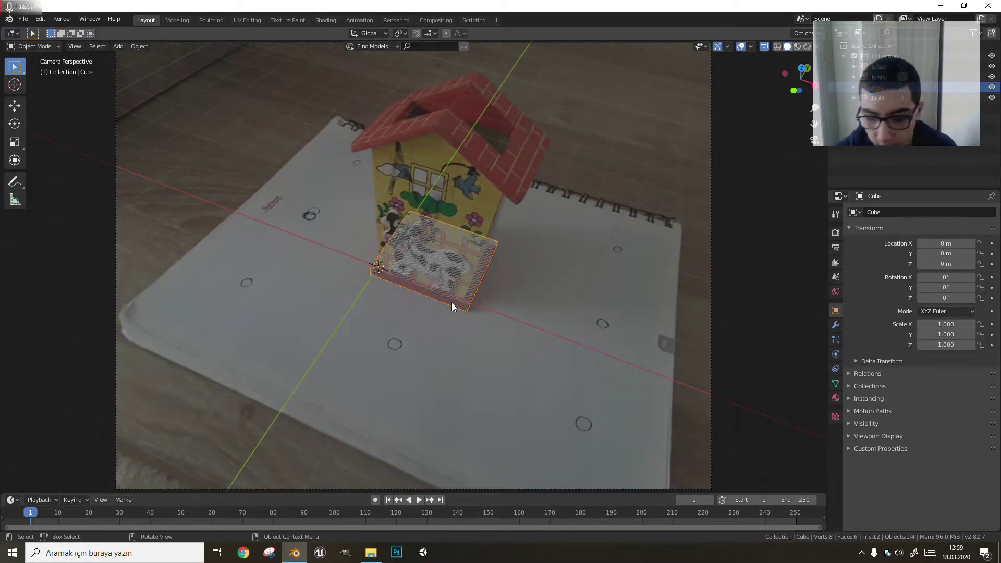
Select the a.fspy camera and look through it.
scroll(452, 302, "down", 3)
scroll(450, 330, "down", 3)
scroll(449, 325, "down", 3)
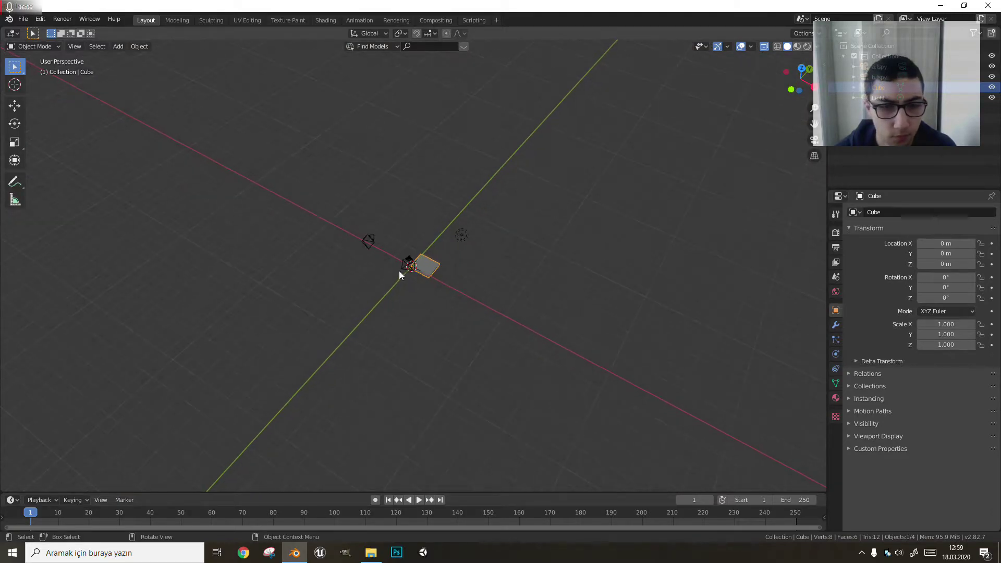
left_click(399, 271)
mouse_move(393, 293)
middle_mouse_down()
mouse_move(387, 305)
mouse_move(346, 249)
middle_mouse_up()
left_click(347, 249)
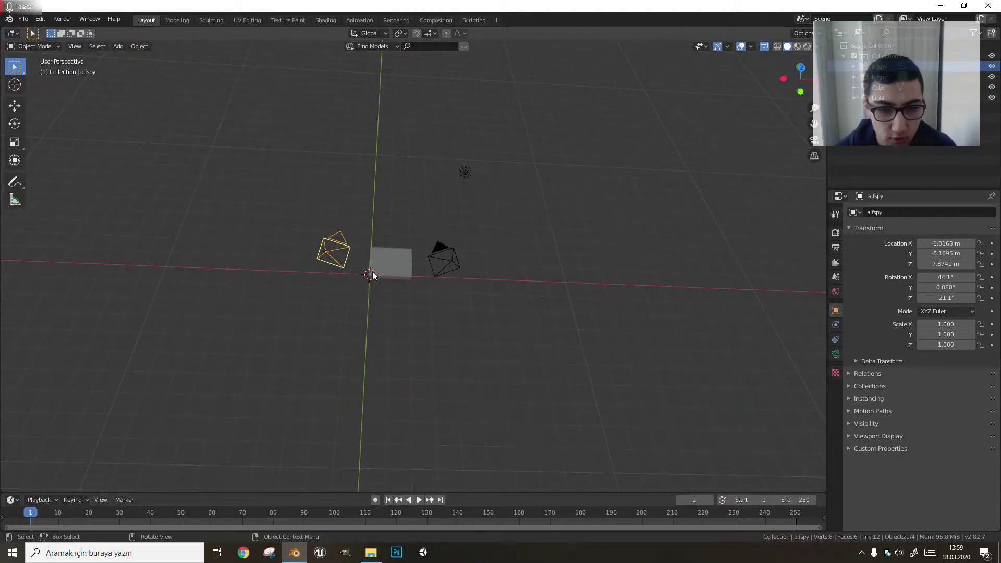
key("KP_0")
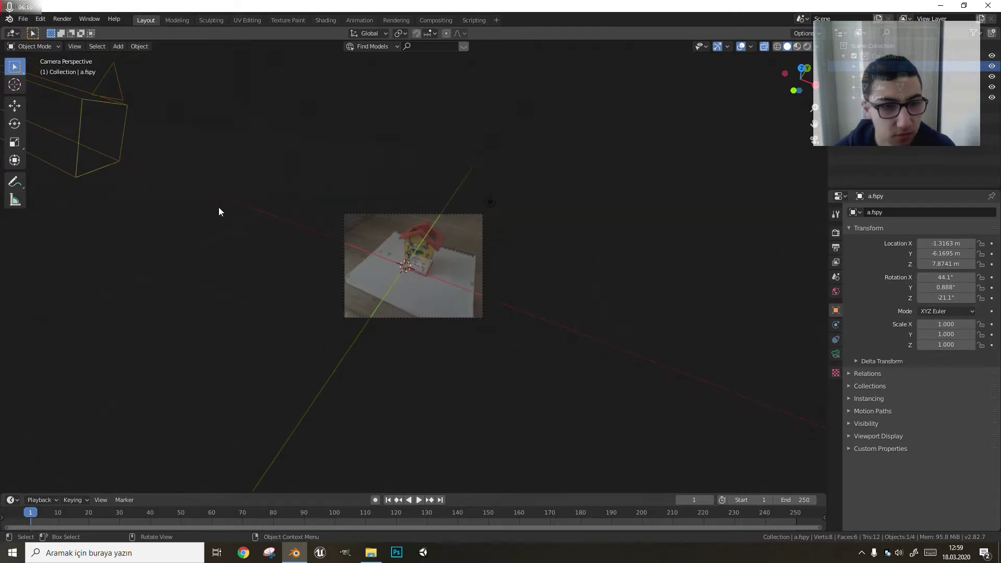
Orbit out, reselect the a.fspy camera and make it the active view camera.
middle_click_drag(278, 196, 381, 251)
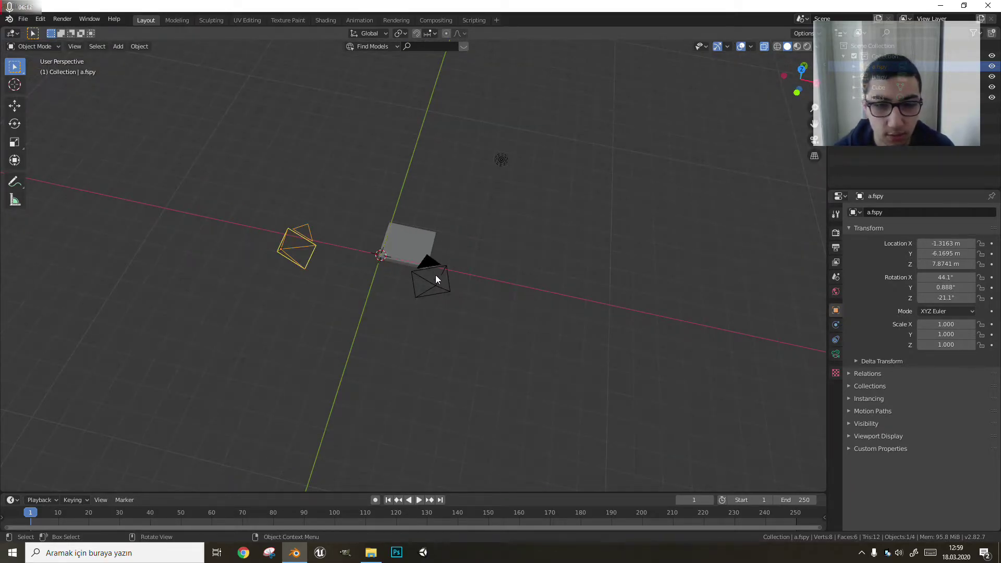
middle_click_drag(436, 274, 424, 240)
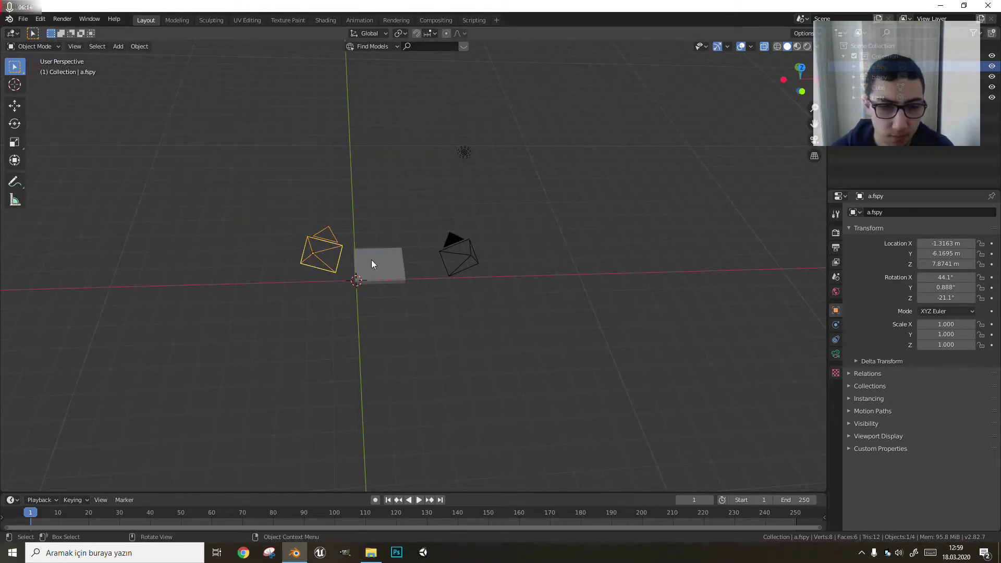
left_click(390, 367)
left_click(451, 249)
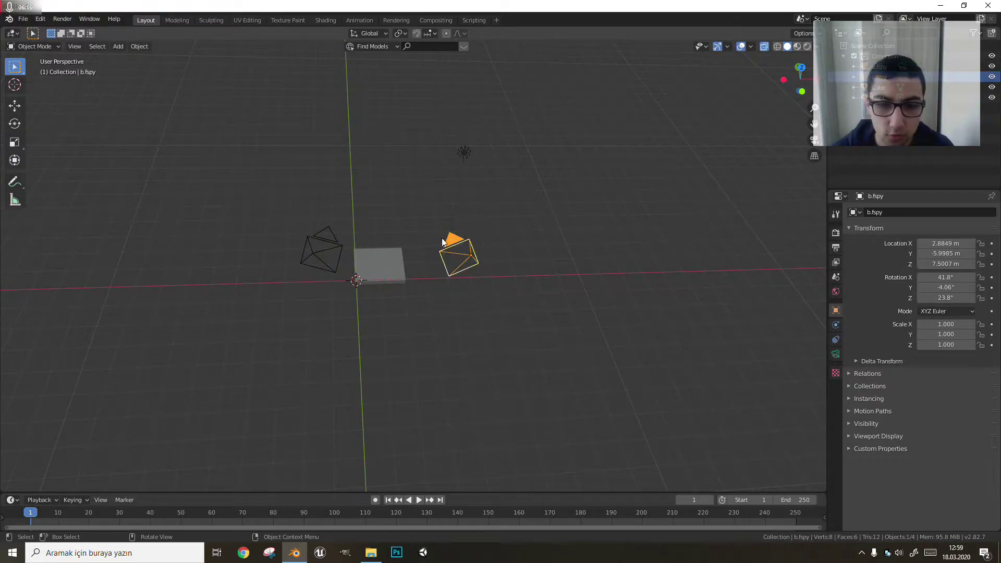
left_click(413, 228)
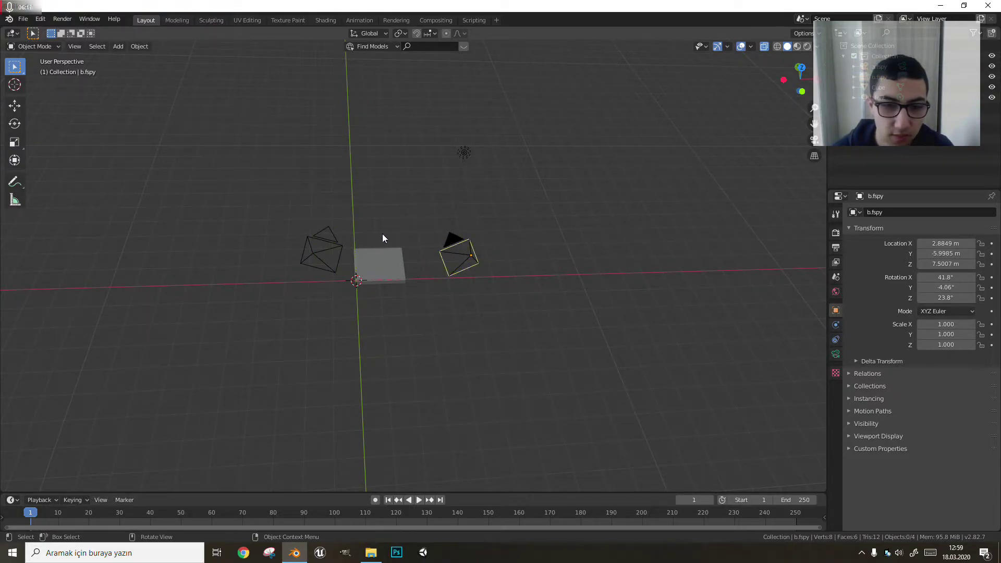
left_click(321, 257)
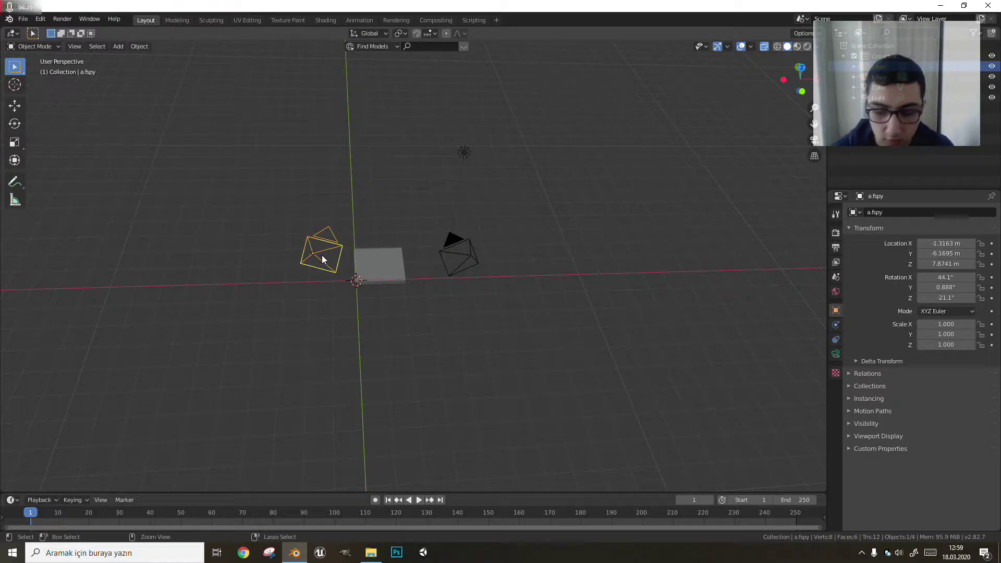
key("ctrl+KP_0")
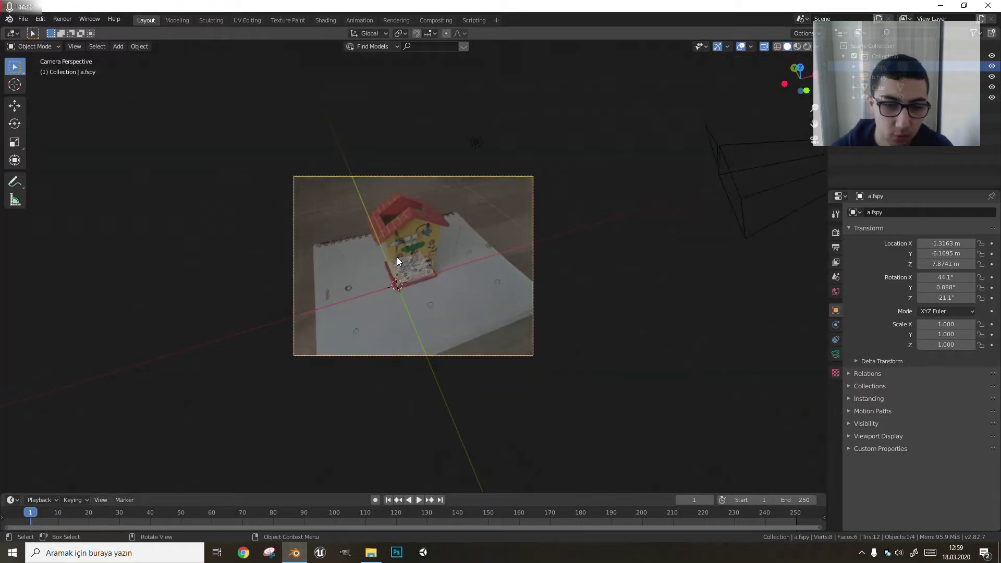
Select the Cube and toggle out of and back into the camera view.
scroll(397, 274, "up", 1)
left_click(423, 314)
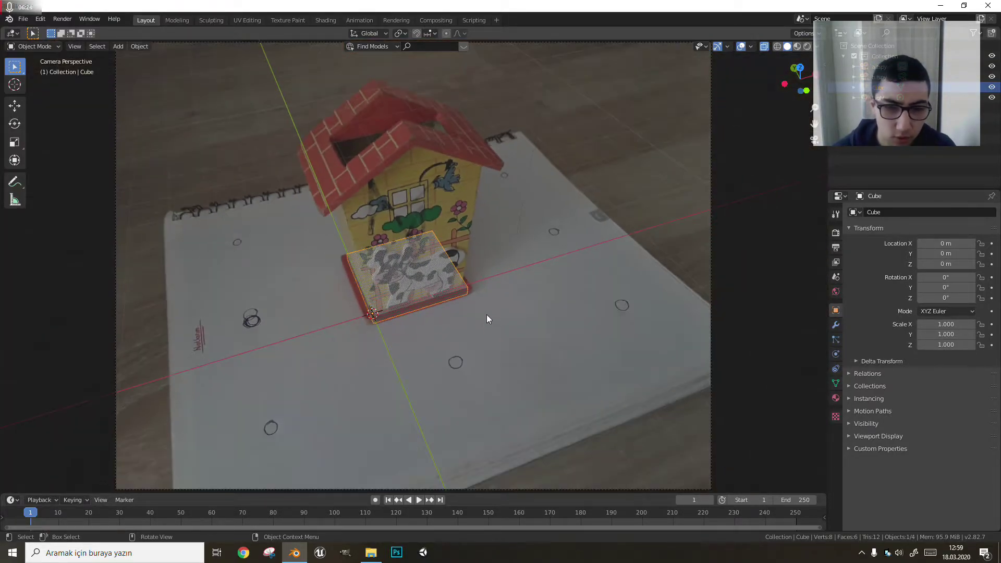
scroll(490, 311, "down", 2)
scroll(489, 311, "up", 3)
scroll(489, 311, "down", 1)
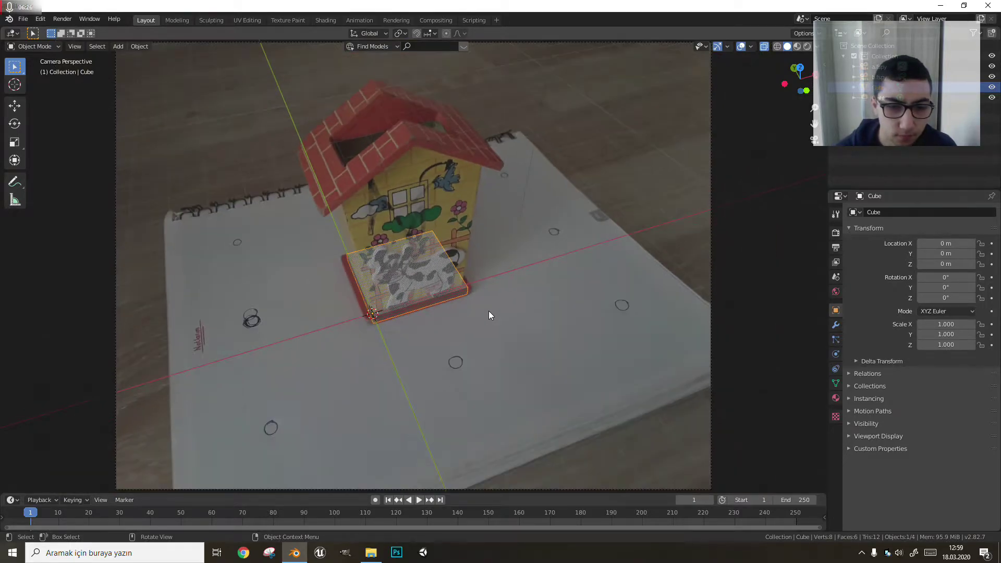
scroll(490, 311, "down", 3)
scroll(490, 311, "down", 2)
key("KP_0")
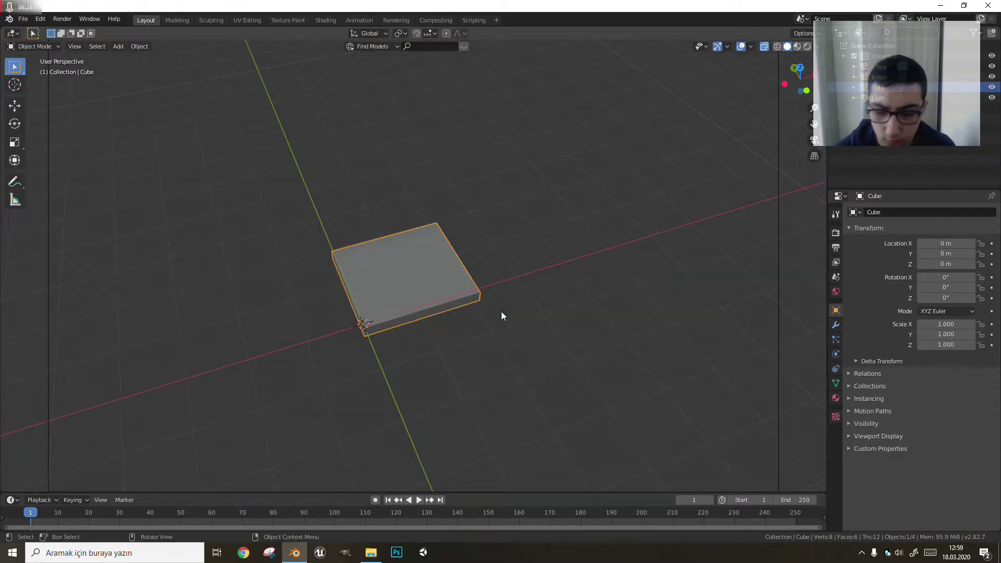
key("KP_0")
scroll(500, 312, "up", 6)
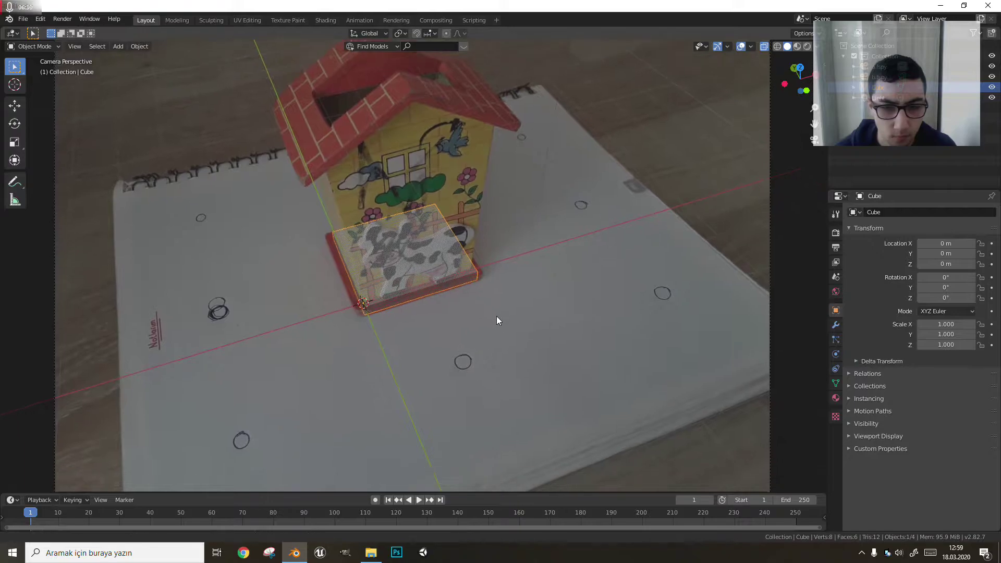
scroll(496, 316, "down", 1)
scroll(506, 345, "up", 2)
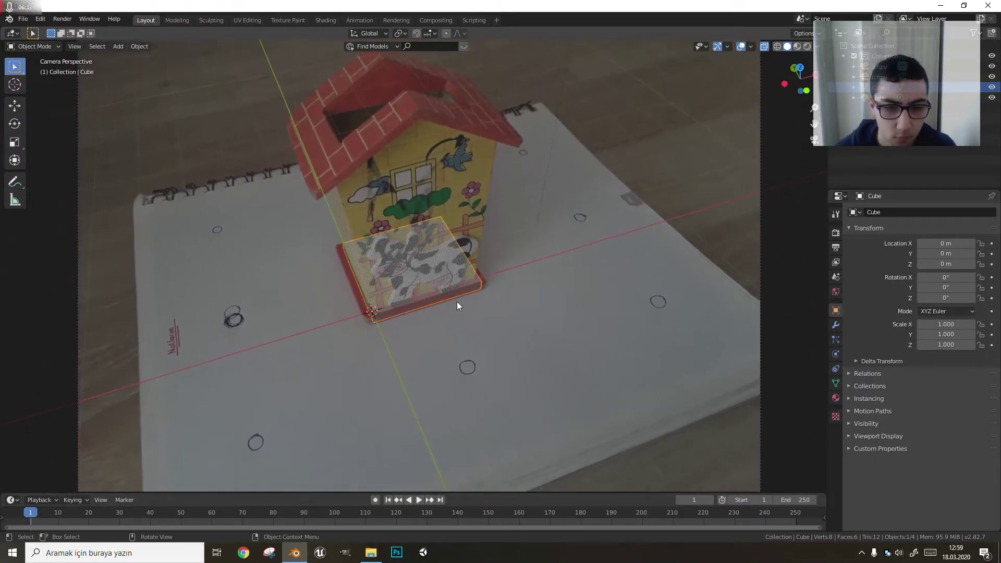
Cancel an X scale so the Cube stays at scale 1, and bring up the Set Origin options.
key("s")
key("x")
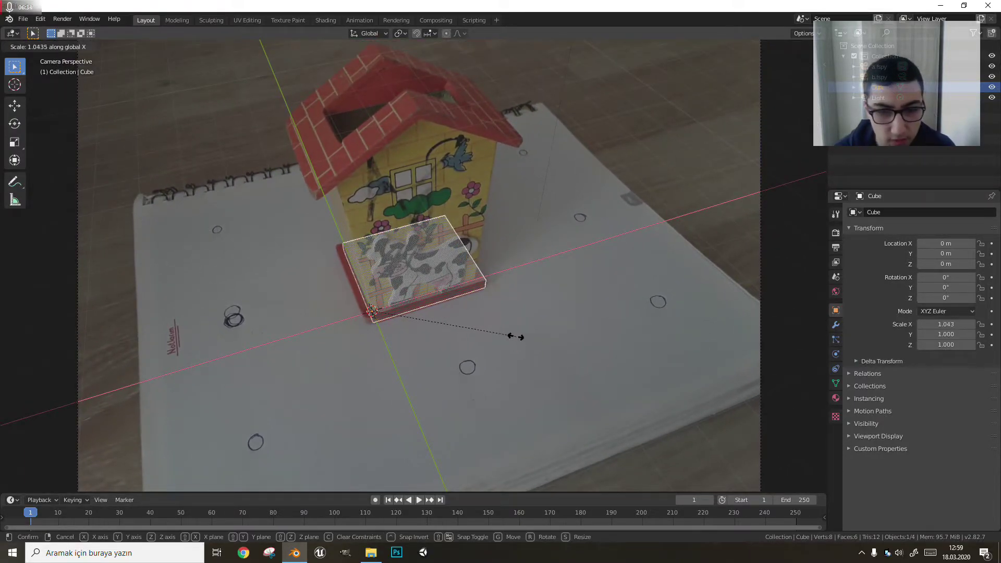
key("Escape")
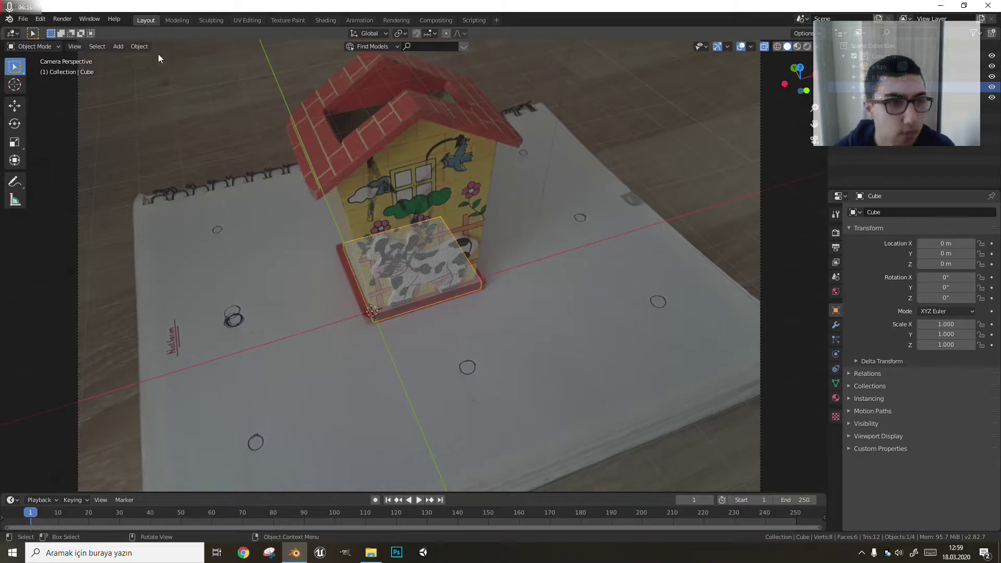
left_click(140, 46)
mouse_move(155, 68)
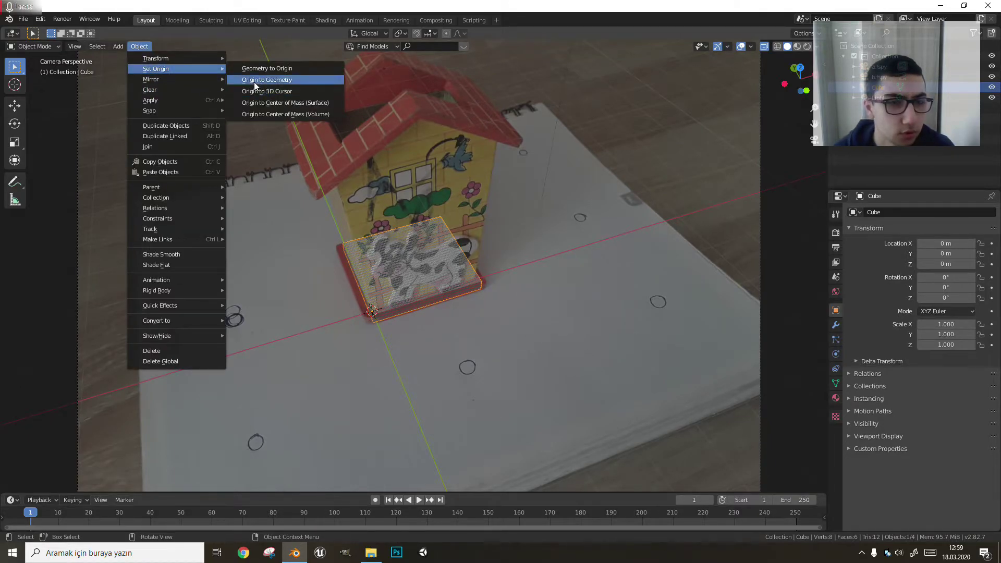
Set the Cube's origin to geometry and scale it to 1.086 on X.
left_click(255, 81)
key("s")
key("x")
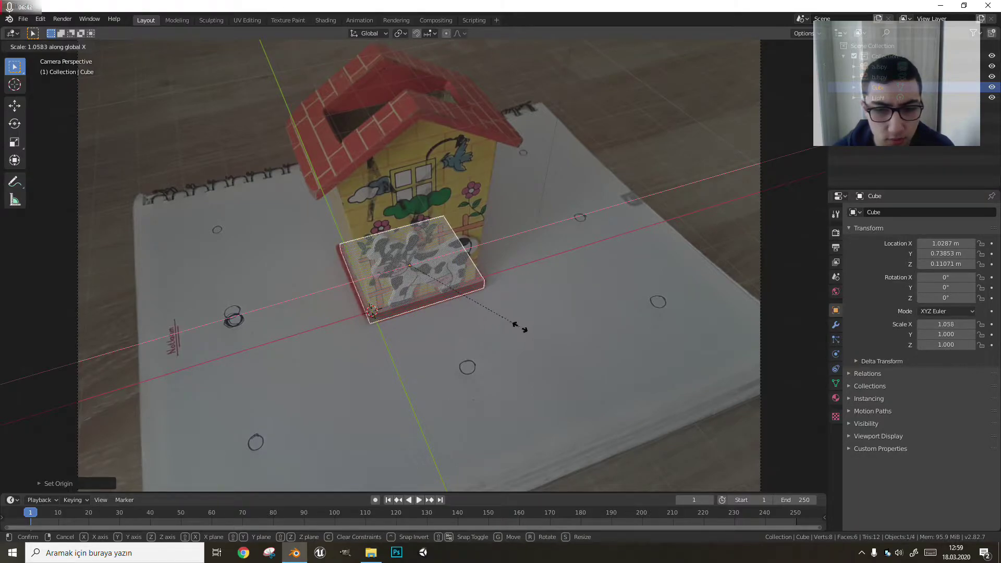
left_click(522, 328)
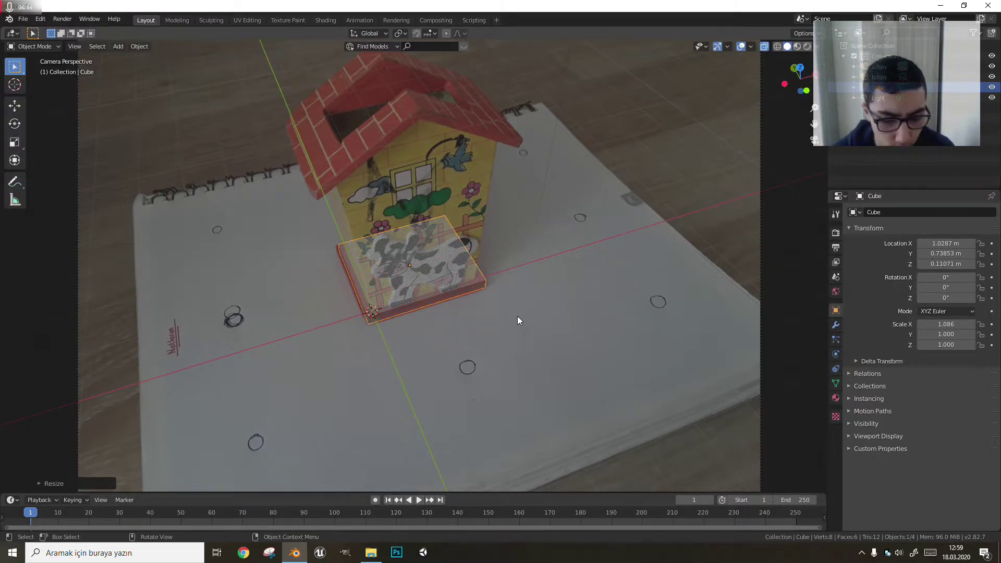
Nudge the Cube along X until its location X is 1.0142.
key("g")
key("x")
left_click(516, 316)
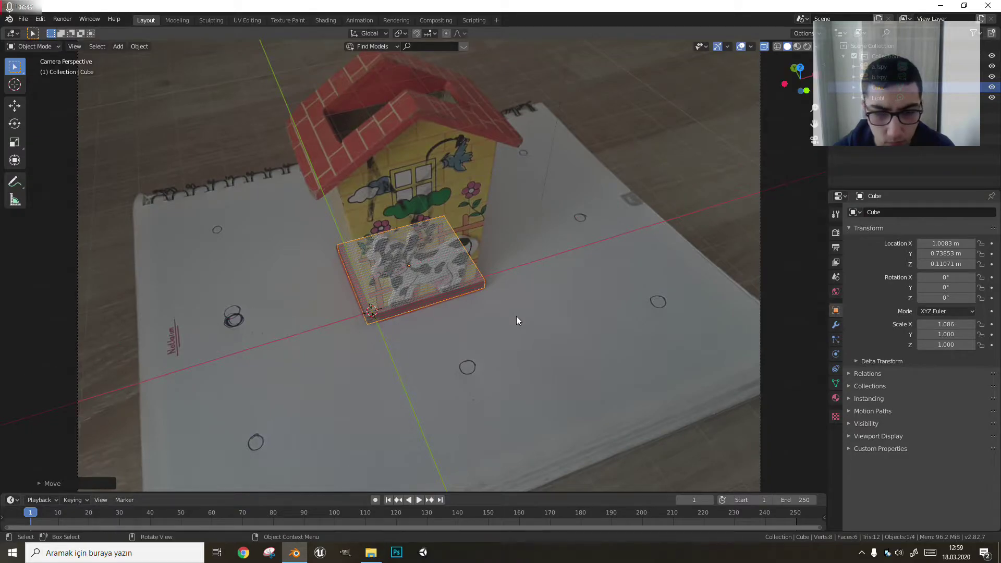
key("g")
key("x")
left_click(516, 316)
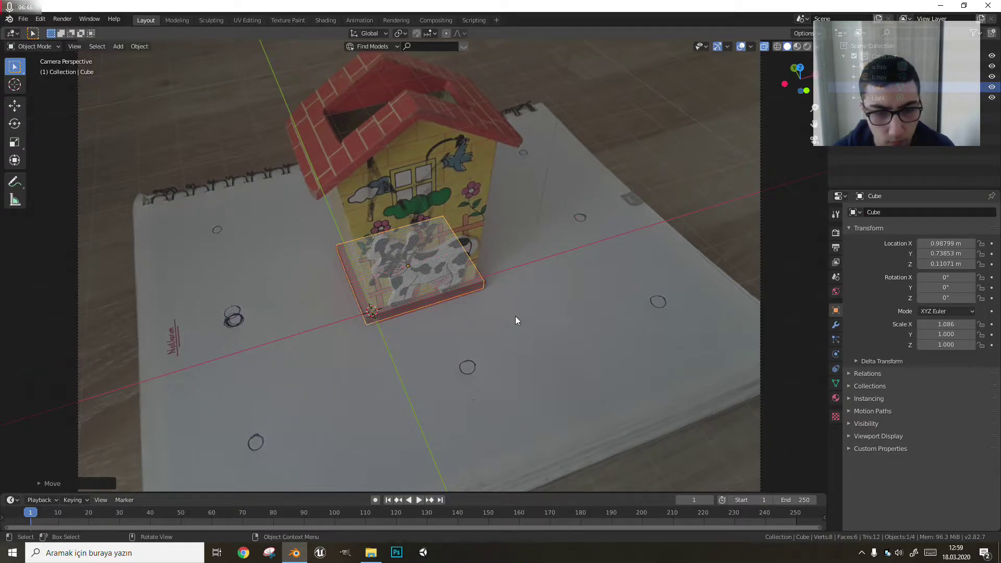
key("g")
key("x")
left_click(516, 315)
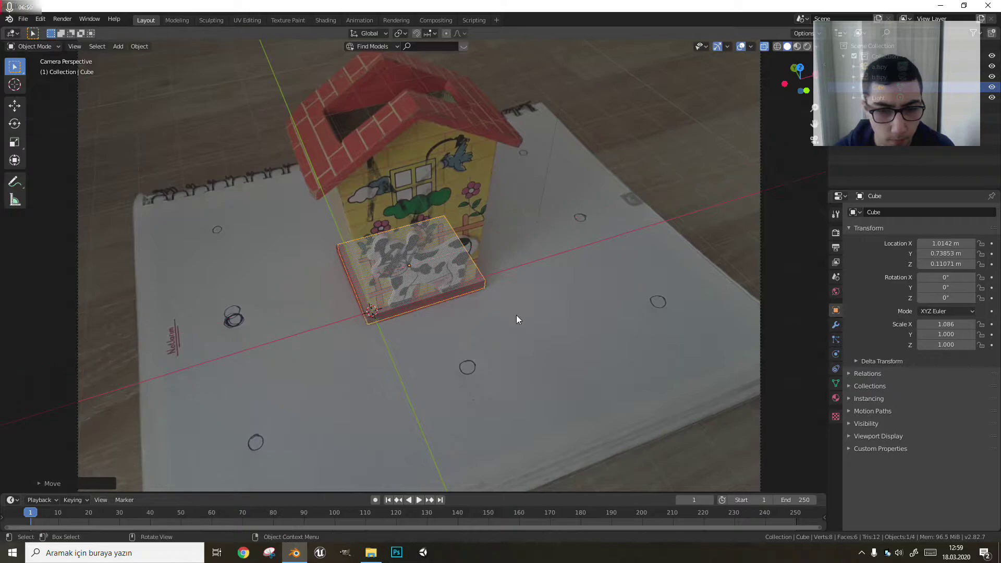
scroll(517, 315, "down", 2)
View through the b.fspy camera and inspect the Cube's fit against its photo.
key("KP_0")
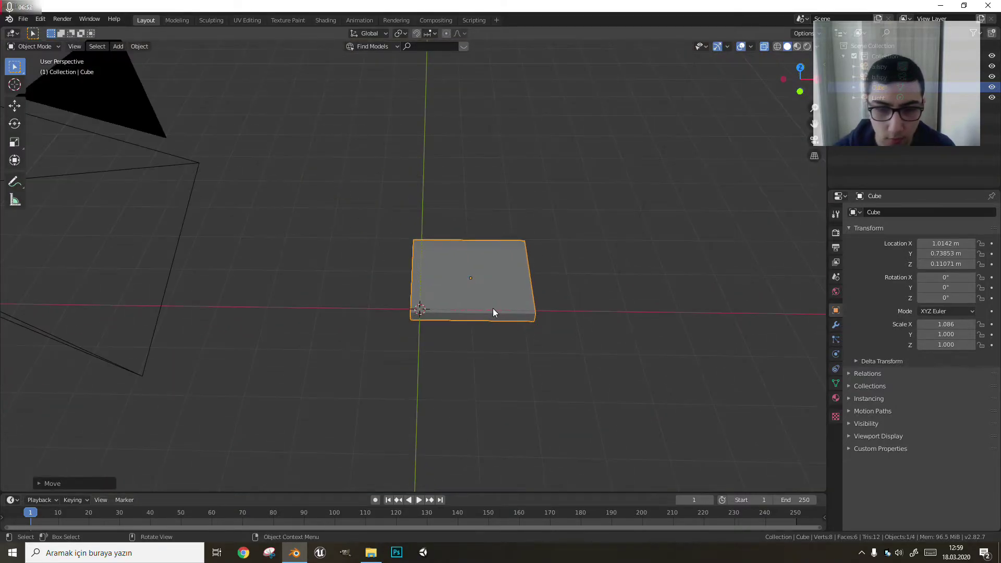
scroll(493, 312, "down", 3)
left_click(528, 275)
left_click(542, 267)
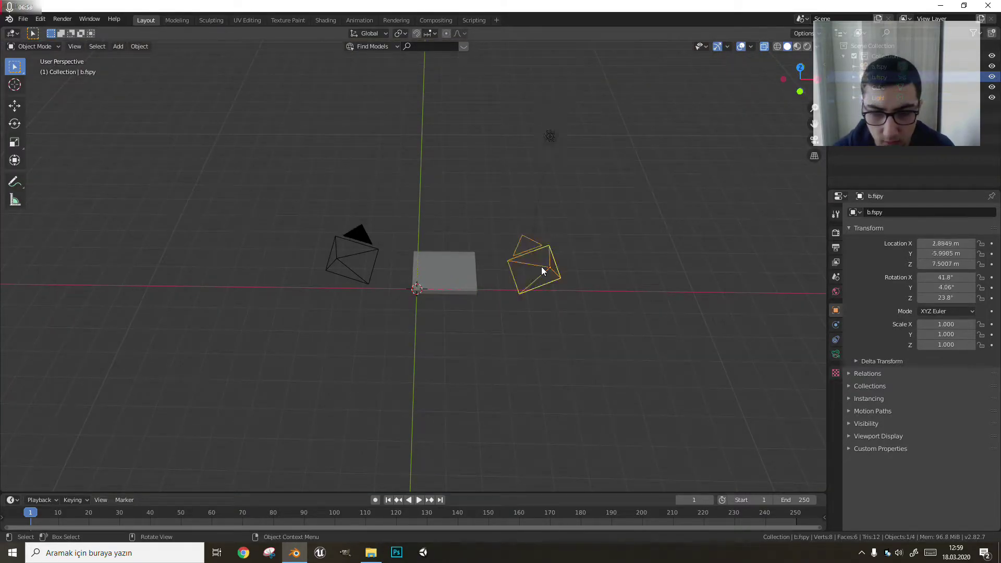
key("ctrl+KP_0")
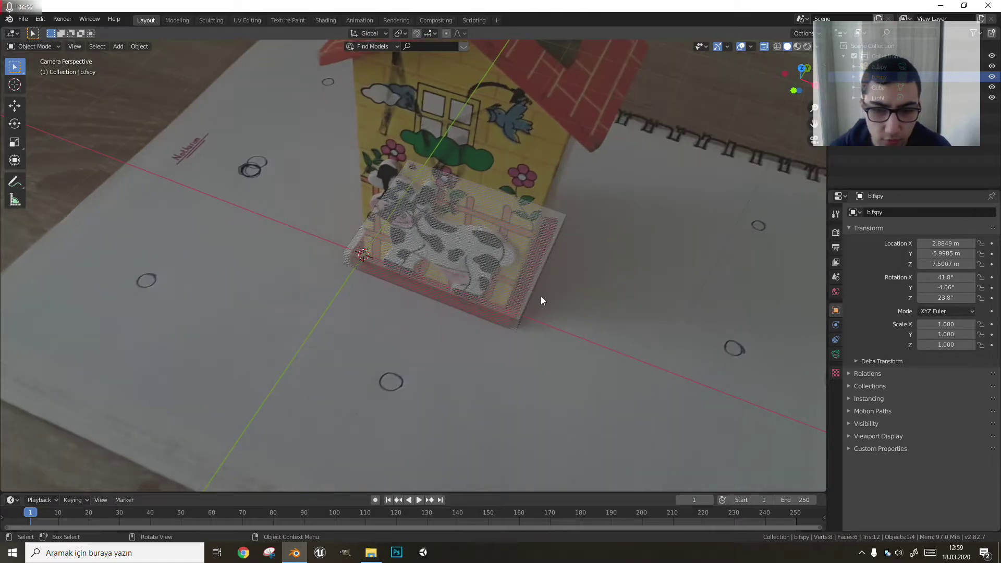
left_click(529, 296)
scroll(606, 323, "down", 2)
scroll(600, 329, "up", 2)
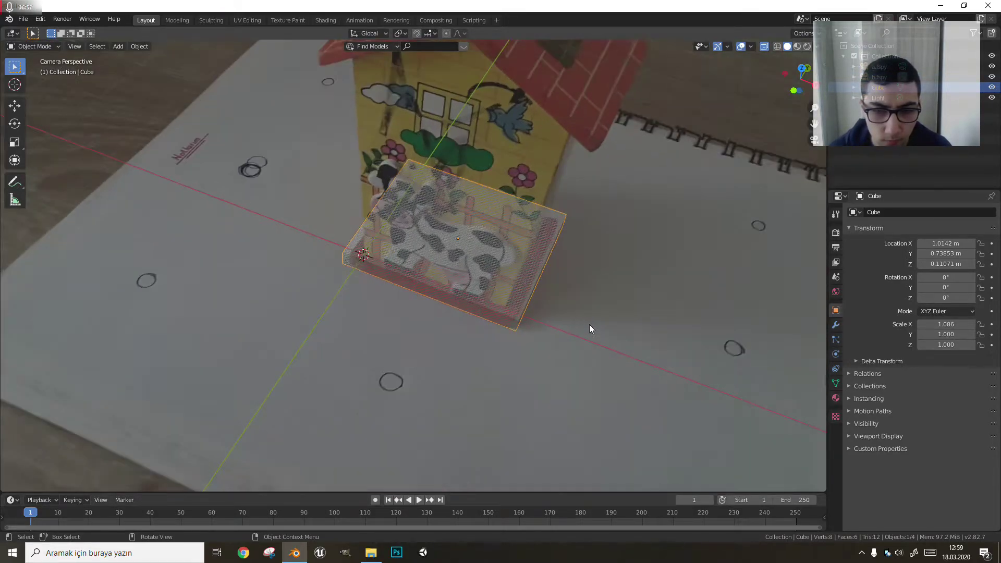
scroll(590, 325, "up", 2)
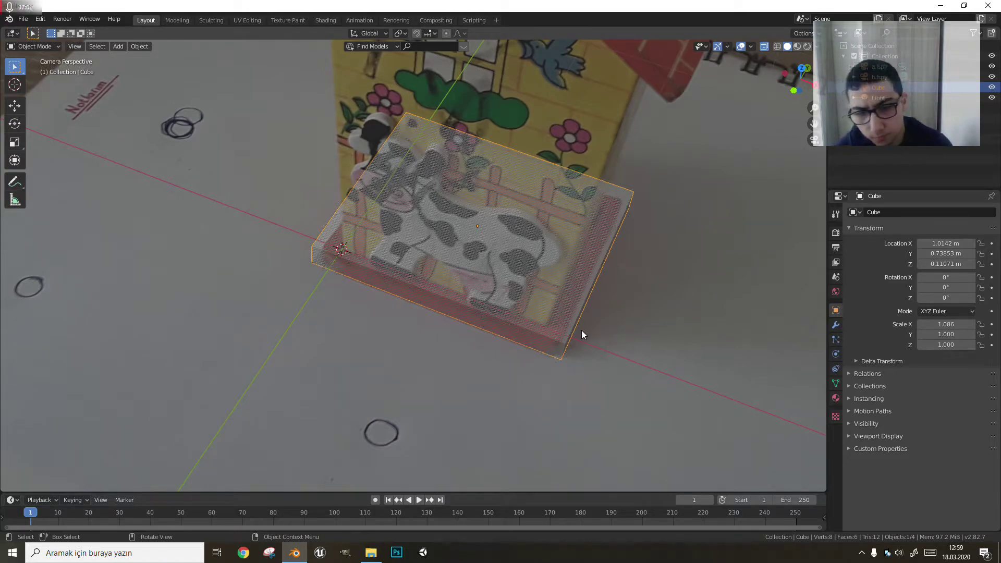
scroll(582, 330, "up", 1)
scroll(579, 328, "down", 2)
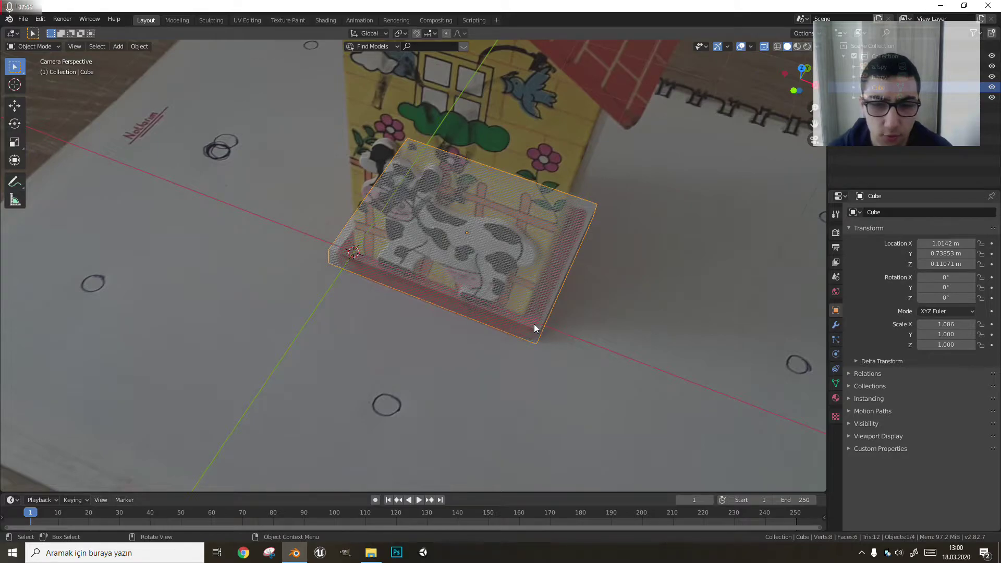
scroll(534, 327, "down", 5)
scroll(493, 342, "up", 3)
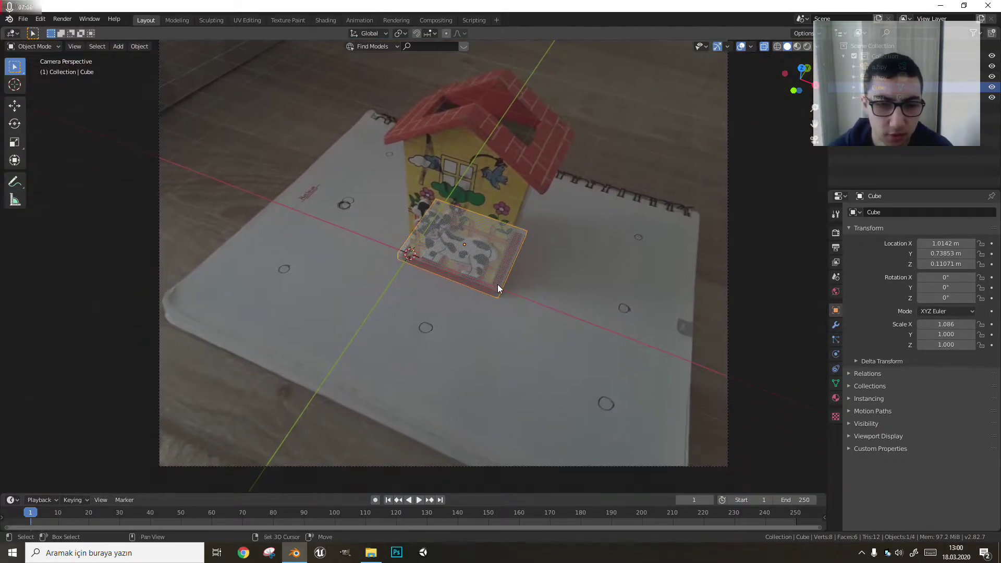
scroll(497, 283, "down", 2)
scroll(472, 264, "up", 3)
scroll(467, 270, "up", 2)
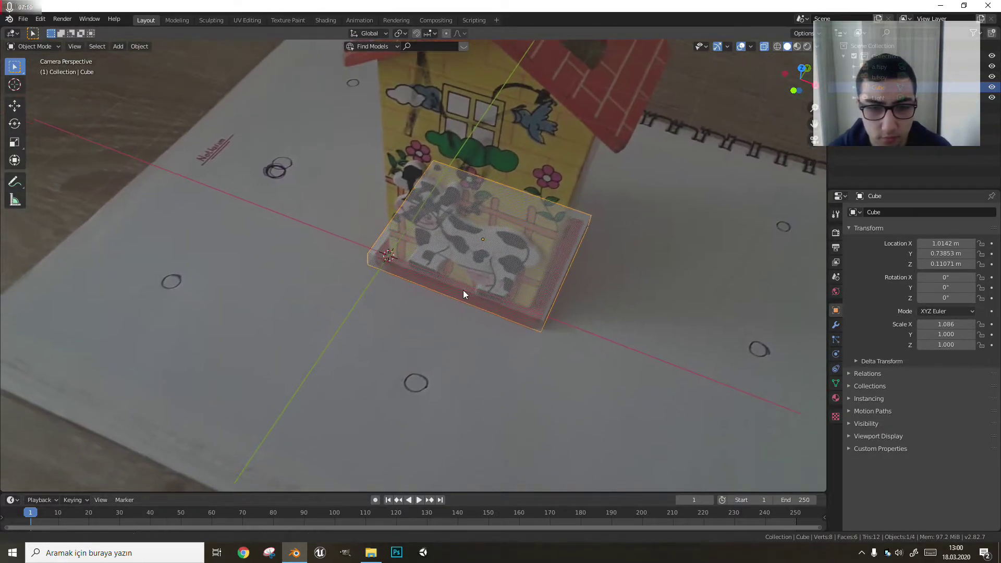
scroll(464, 291, "up", 3)
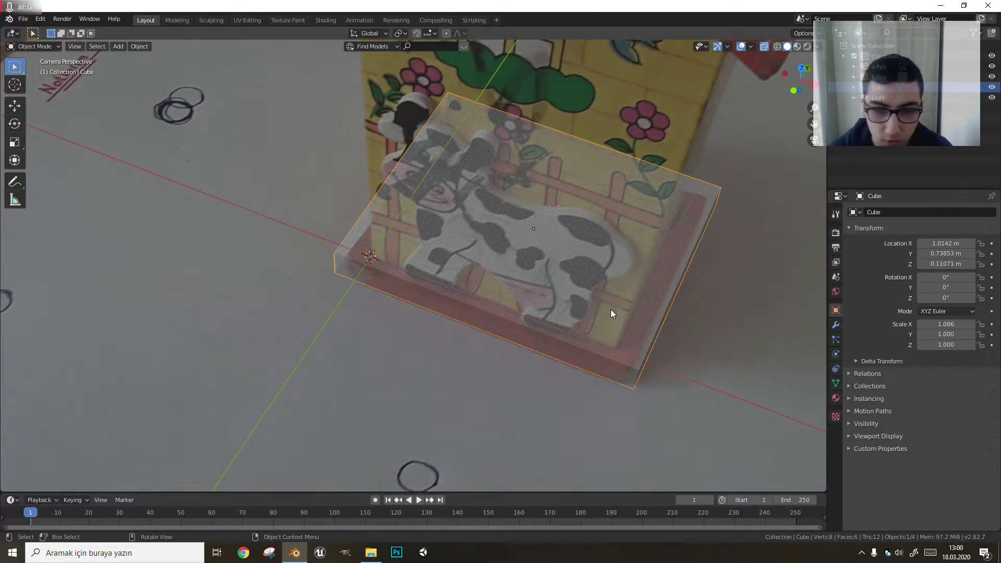
scroll(441, 278, "down", 2)
scroll(438, 300, "down", 2)
Switch back to the a.fspy camera view and reselect the Cube.
mouse_move(438, 300)
middle_mouse_down()
mouse_move(496, 299)
mouse_move(387, 298)
middle_mouse_up()
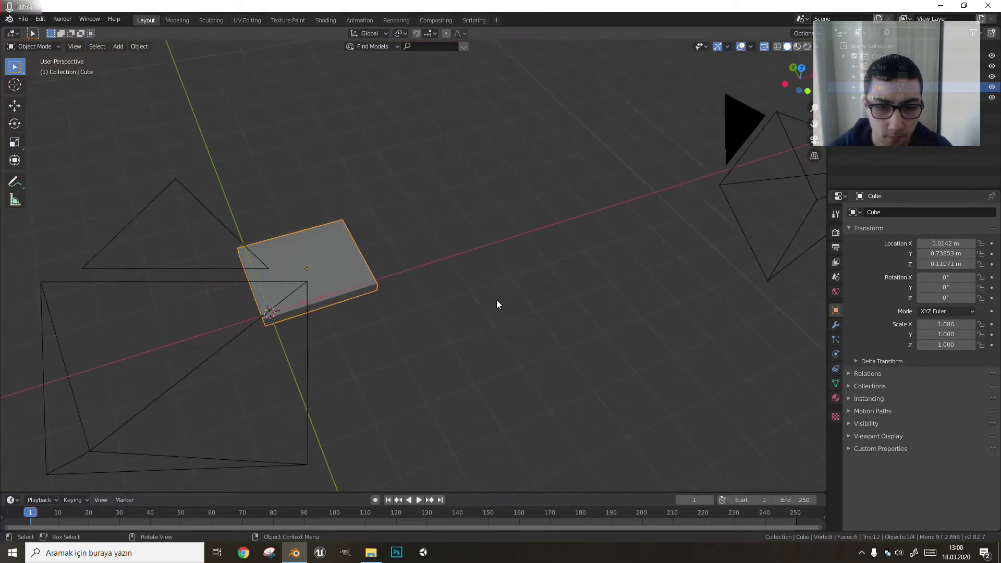
left_click(386, 298)
key("ctrl+KP_0")
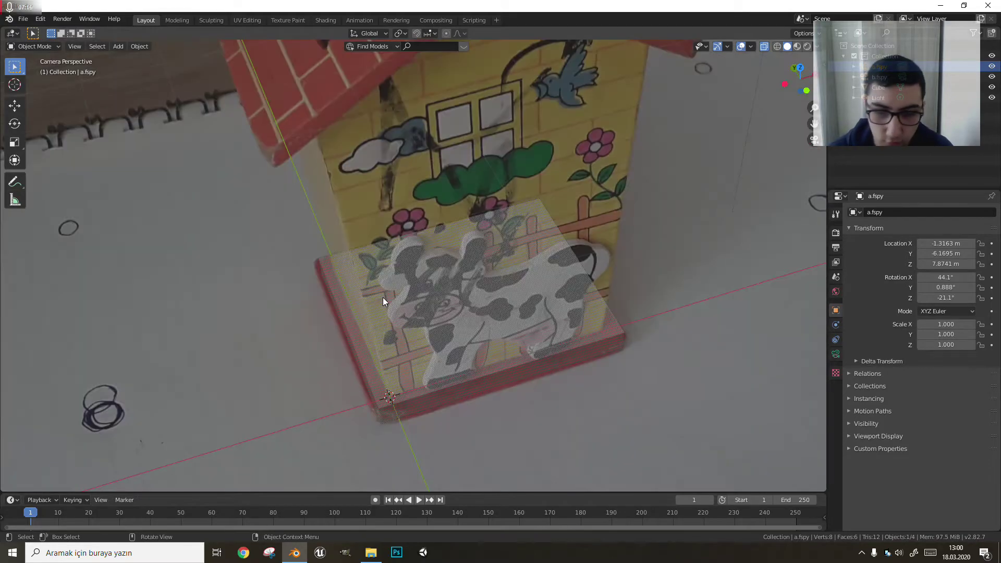
scroll(382, 297, "down", 3)
scroll(399, 328, "down", 2)
left_click(441, 369)
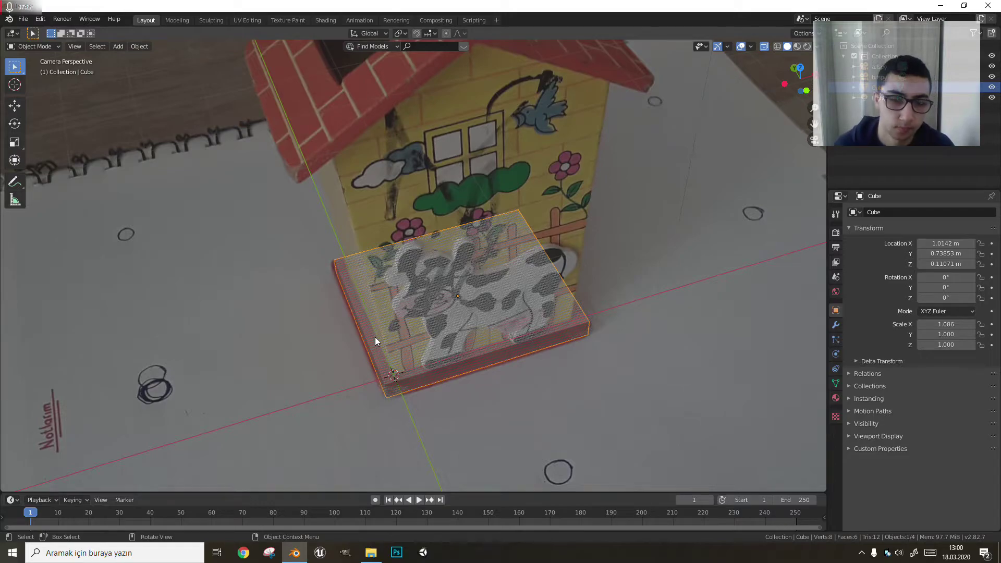
Inset the slab's top face and extrude it upward into a tall box.
key("Tab")
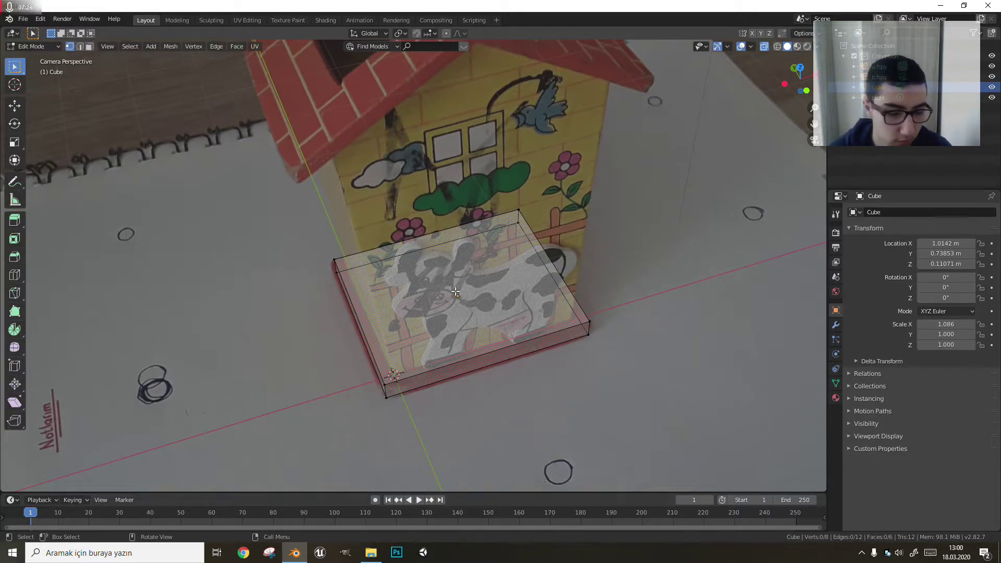
key("3")
left_click(459, 285)
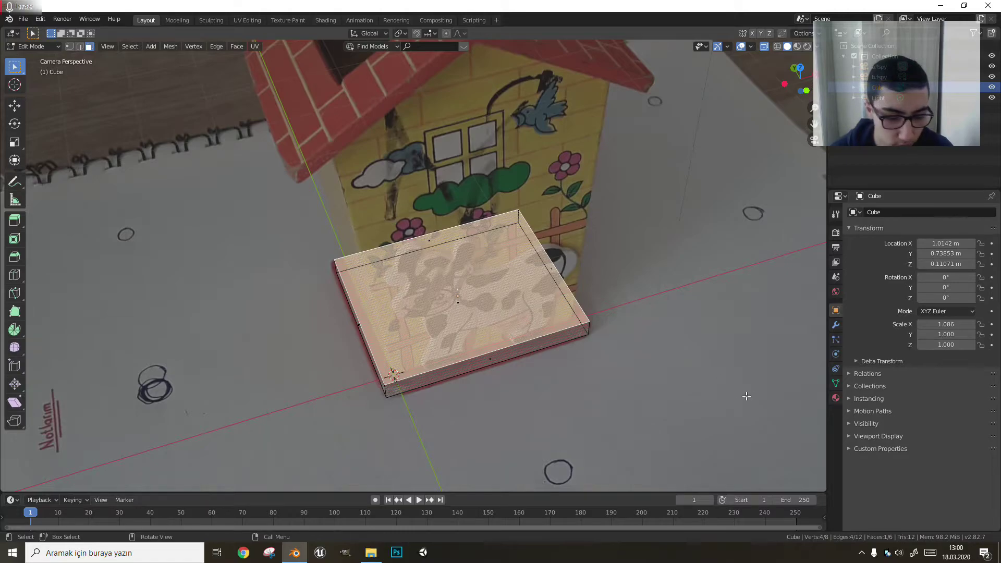
key("i")
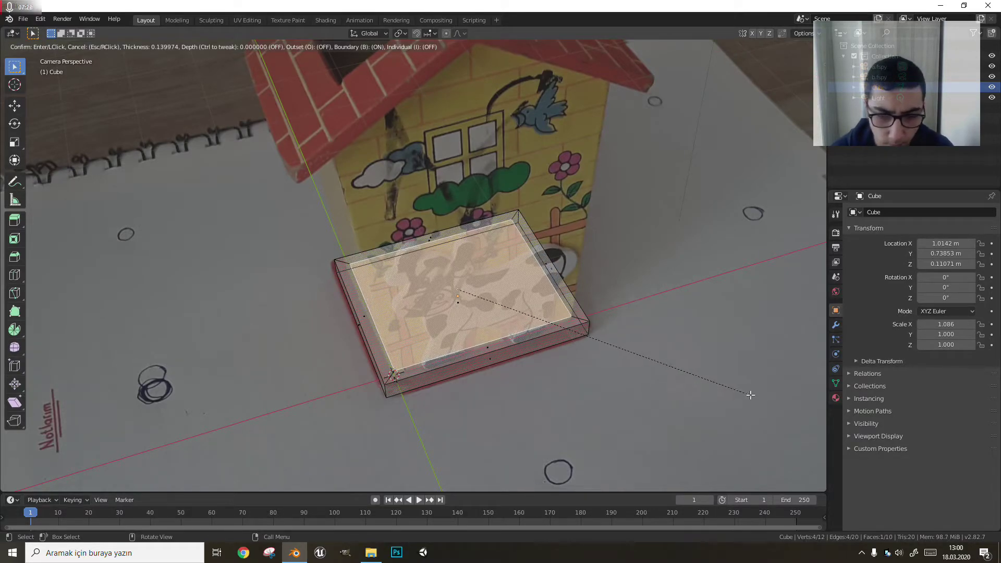
left_click(751, 395)
key("e")
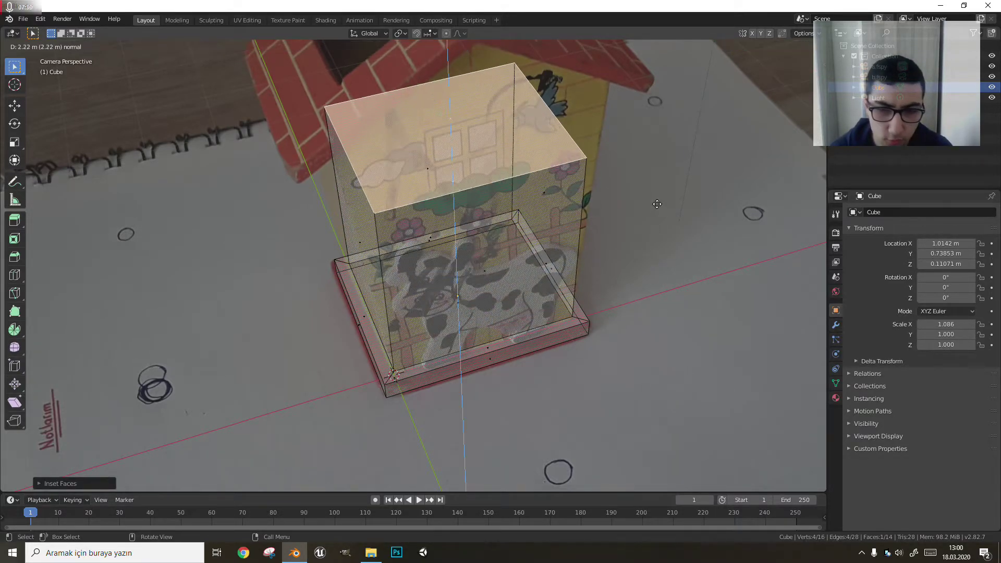
left_click(605, 58)
mouse_move(605, 58)
middle_mouse_down()
mouse_move(581, 218)
mouse_move(595, 252)
middle_mouse_up()
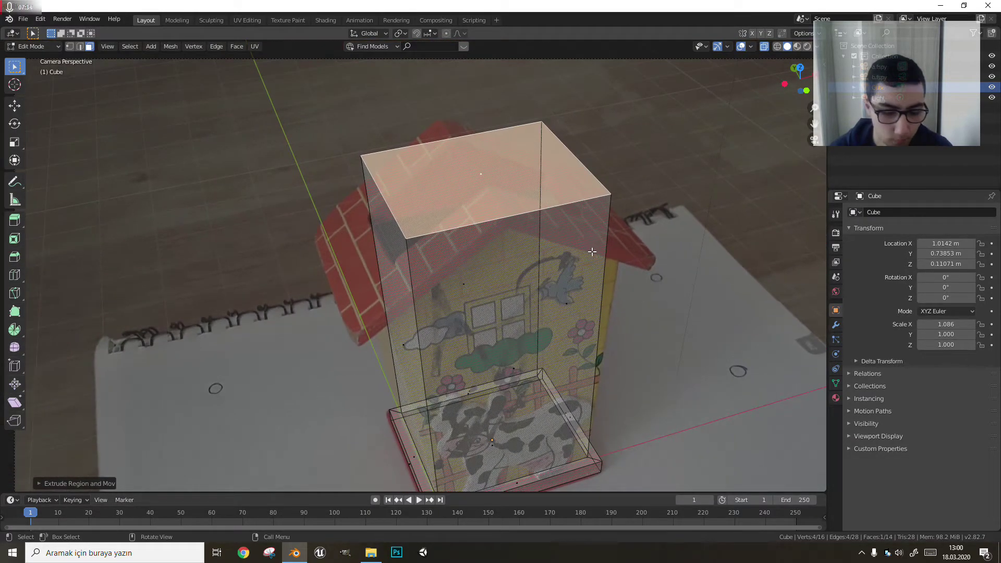
Raise the box's top face slightly and add a centred vertical loop cut.
key("g")
key("z")
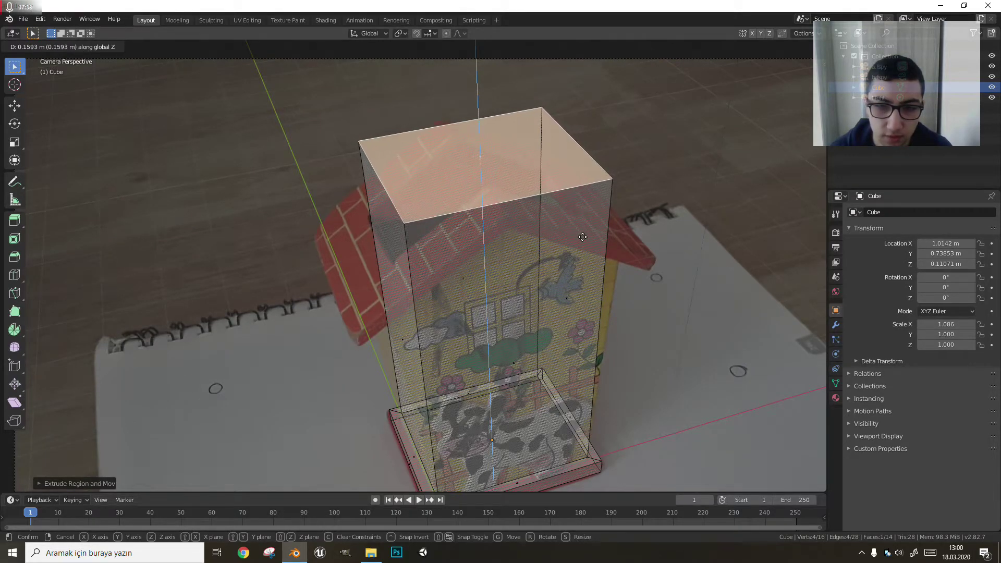
left_click(582, 237)
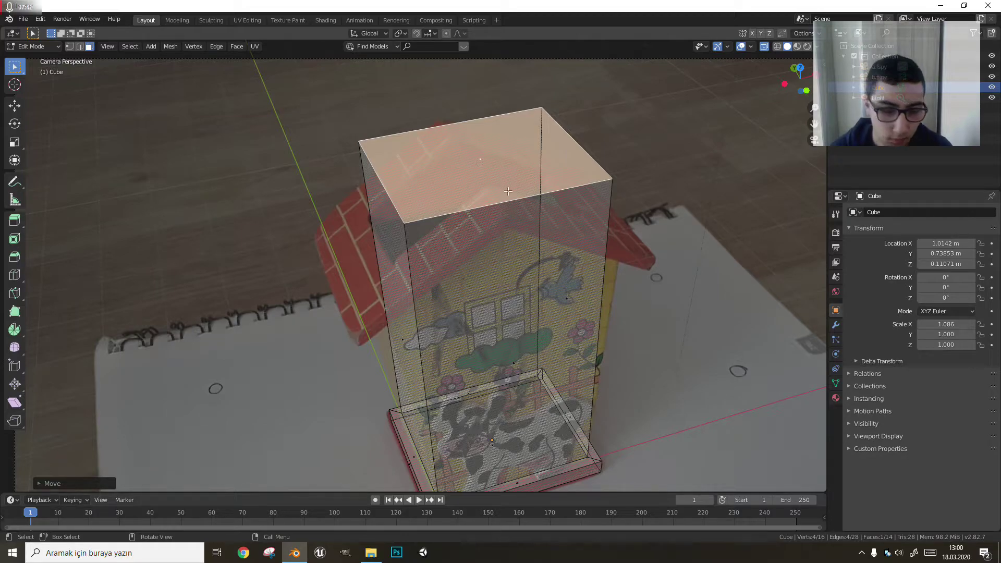
key("ctrl")
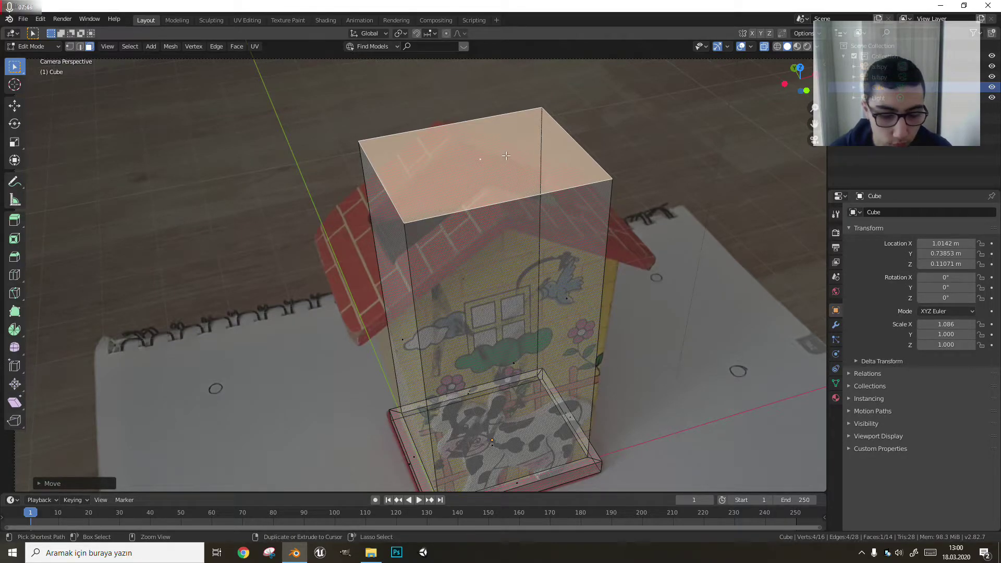
key("ctrl+r")
left_click(554, 197)
Centre the new edge loop, then lower both top faces about 0.2 m along Z.
right_click(555, 197)
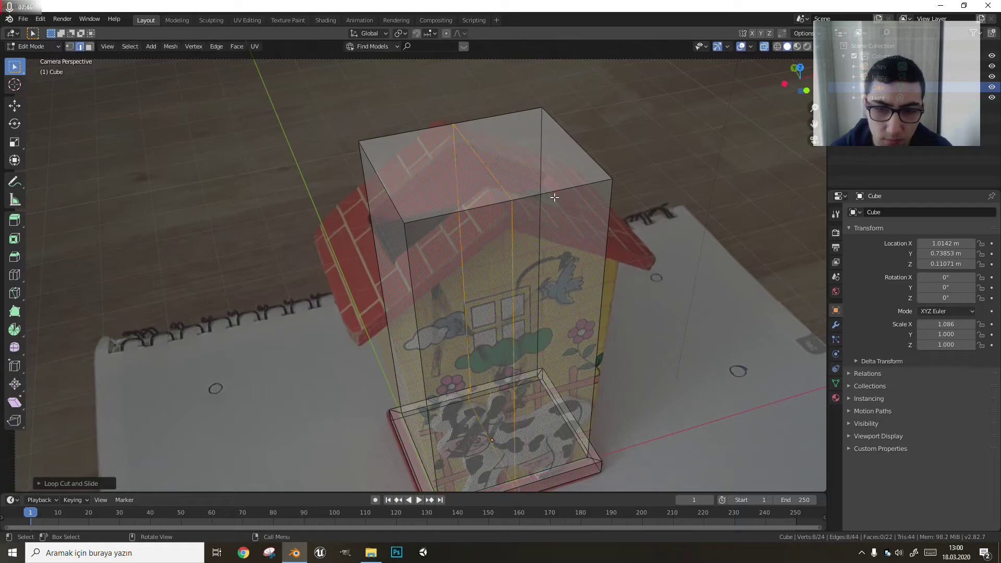
middle_click_drag(553, 223, 540, 228, "shift")
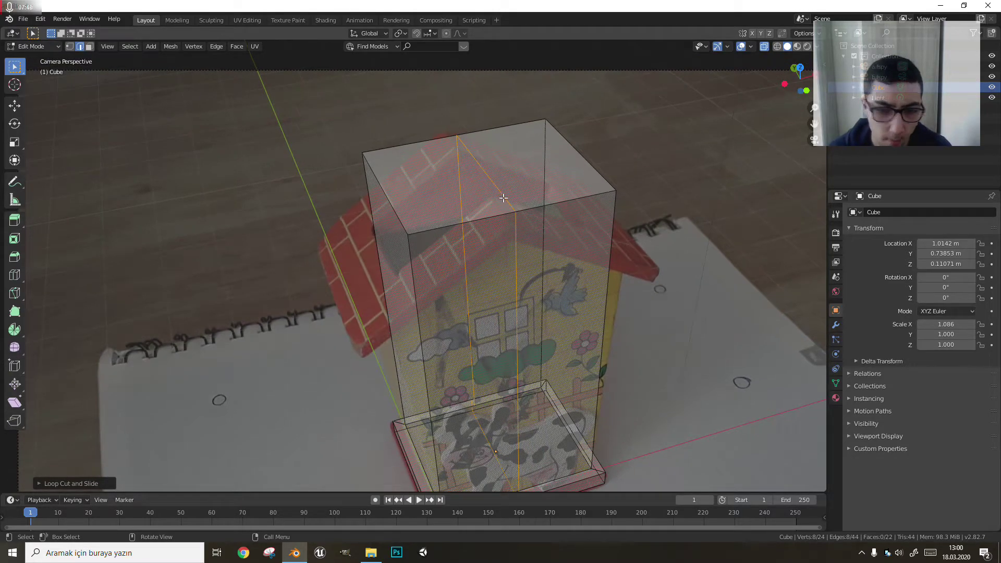
key("3")
left_click(440, 178)
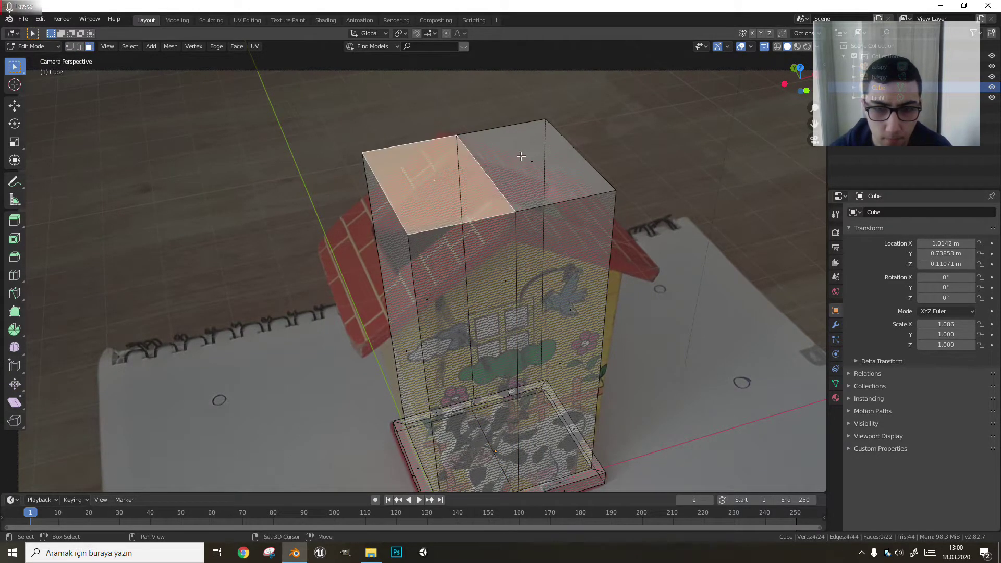
left_click(518, 166, "shift")
key("g")
key("z")
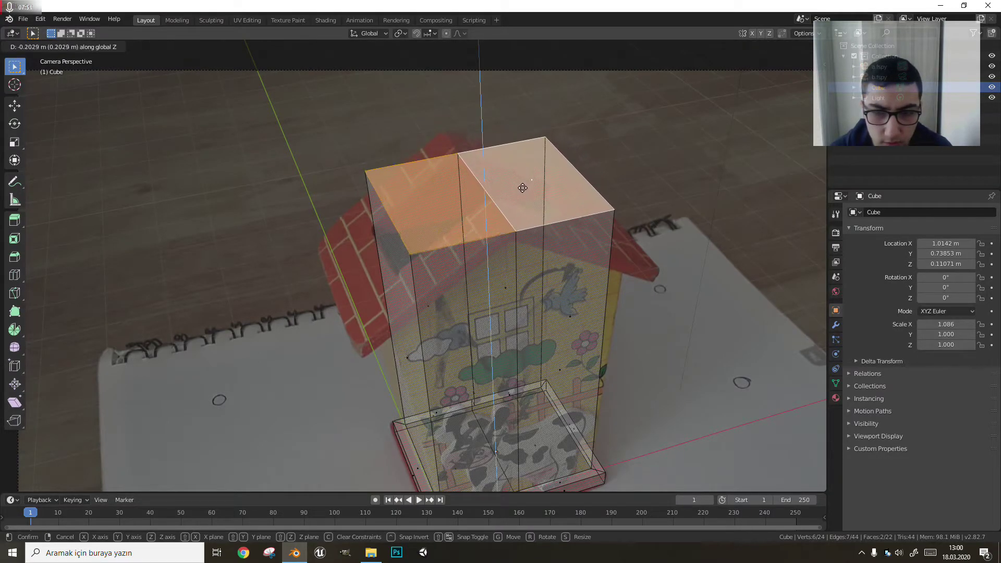
left_click(523, 188)
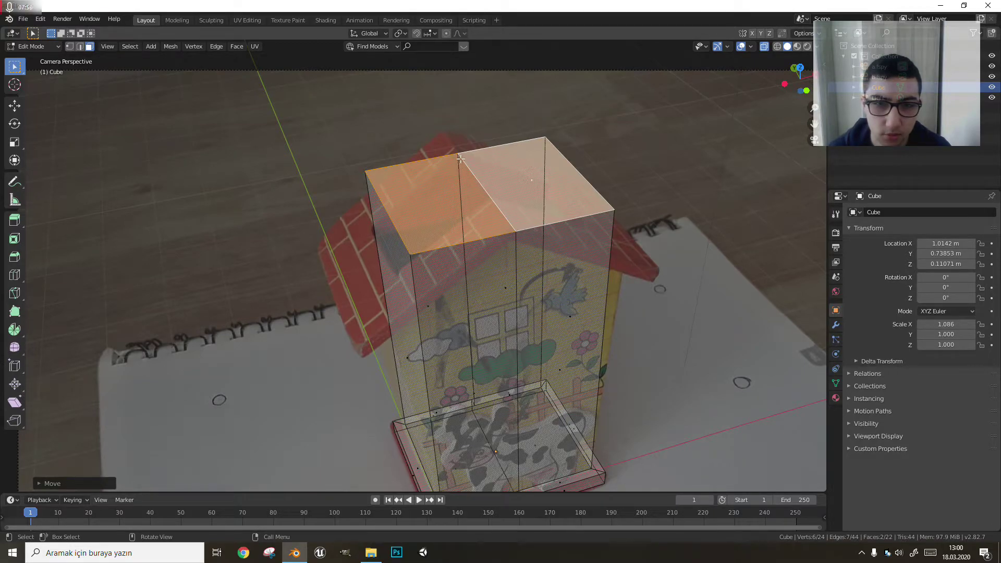
key("Tab")
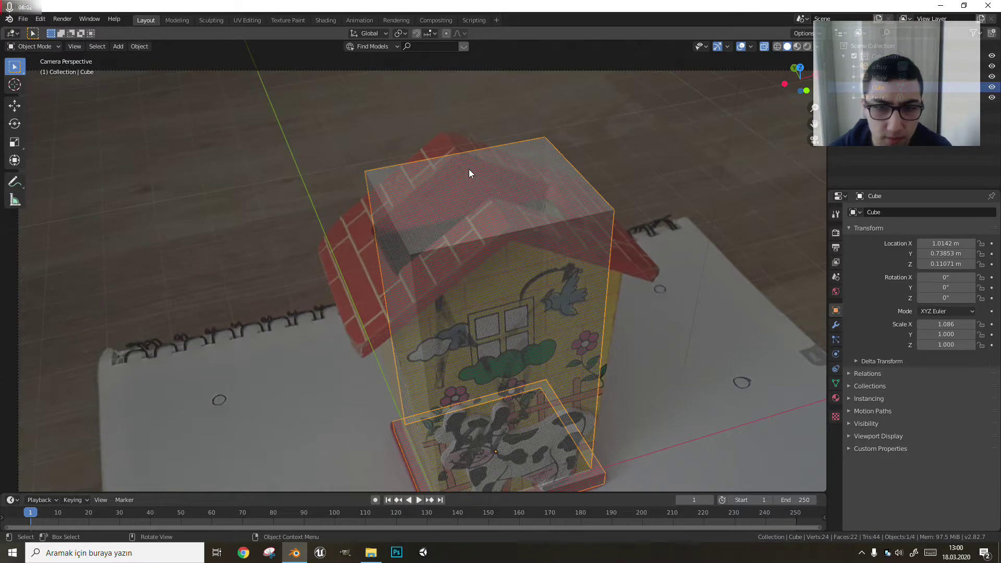
key("Tab")
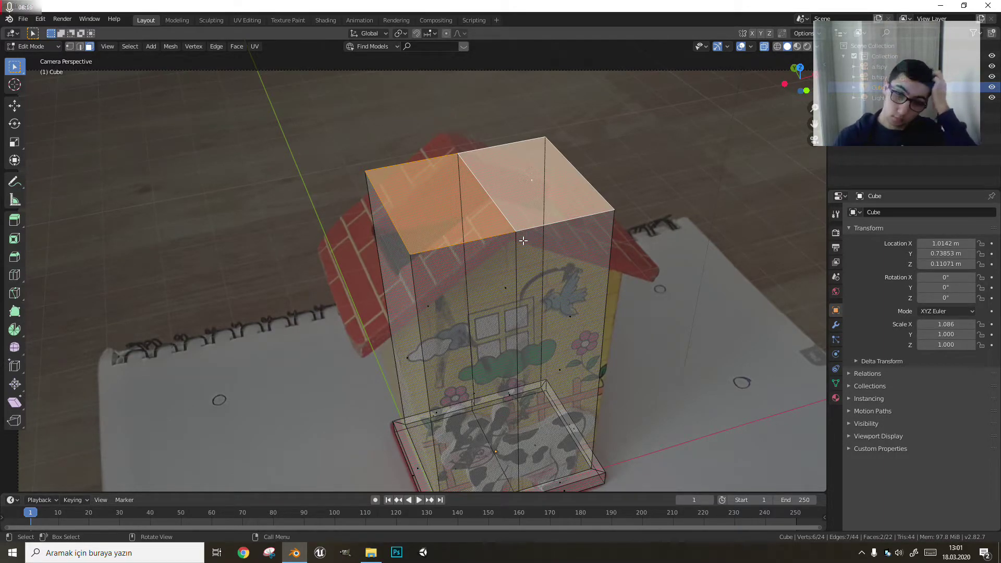
scroll(529, 305, "down", 3)
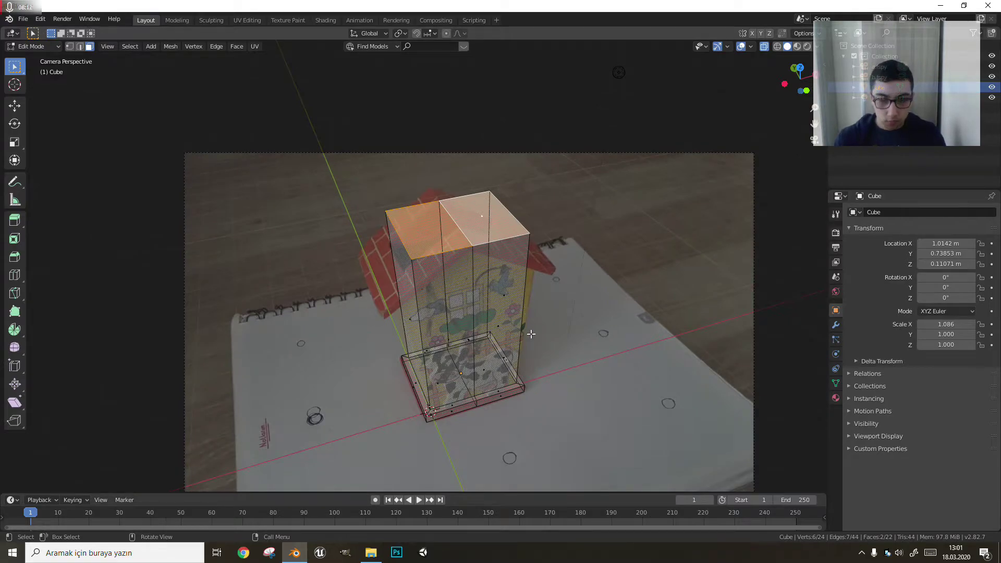
scroll(531, 334, "down", 3)
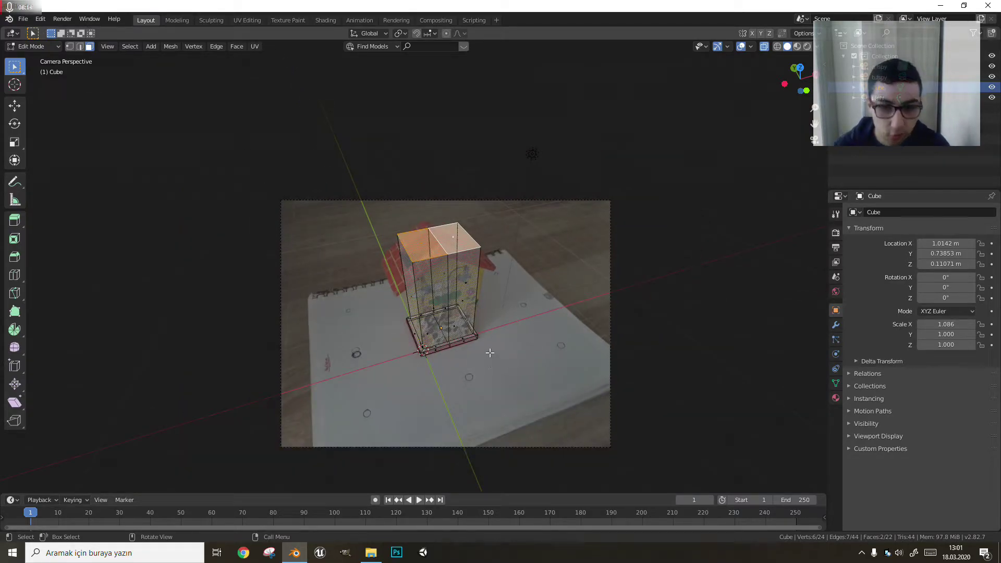
middle_click_drag(474, 319, 463, 311)
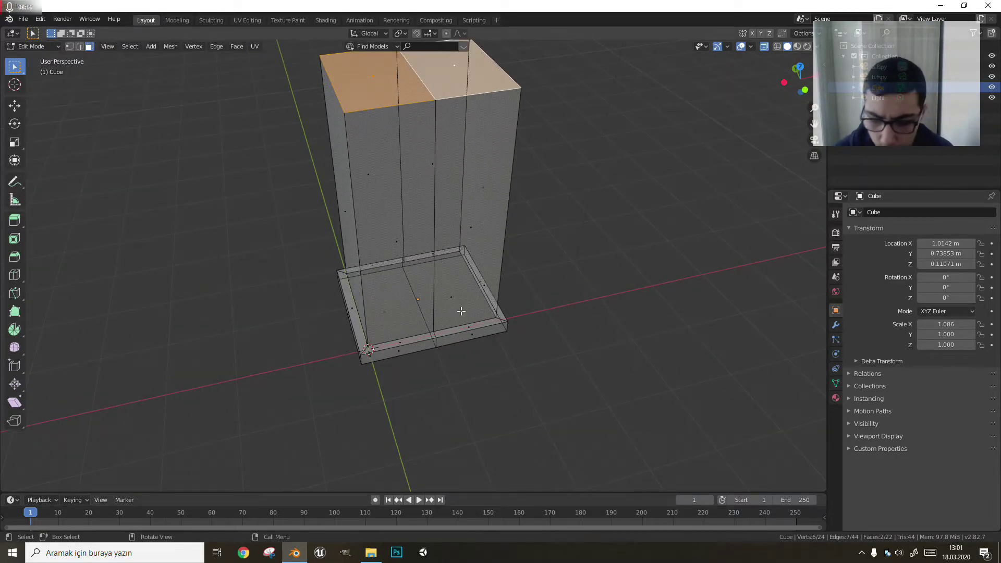
key("KP_0")
scroll(574, 292, "up", 2)
scroll(600, 287, "up", 2)
scroll(624, 283, "up", 2)
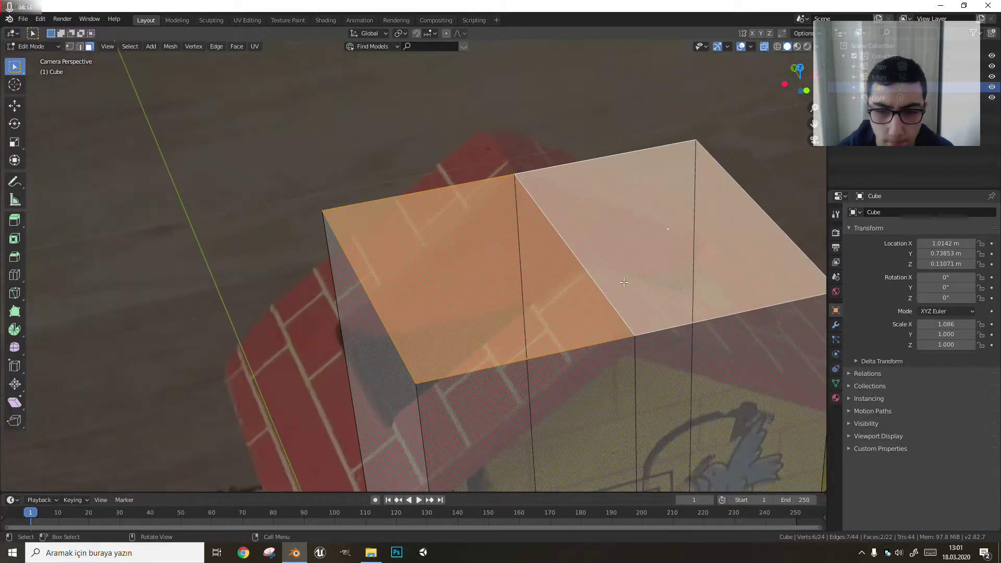
key("g")
key("z")
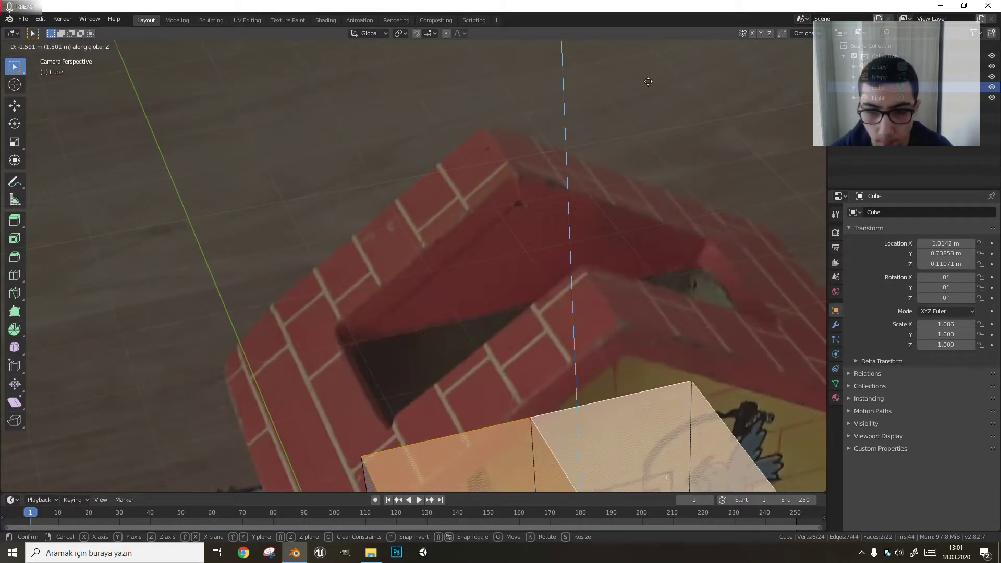
left_click(642, 307)
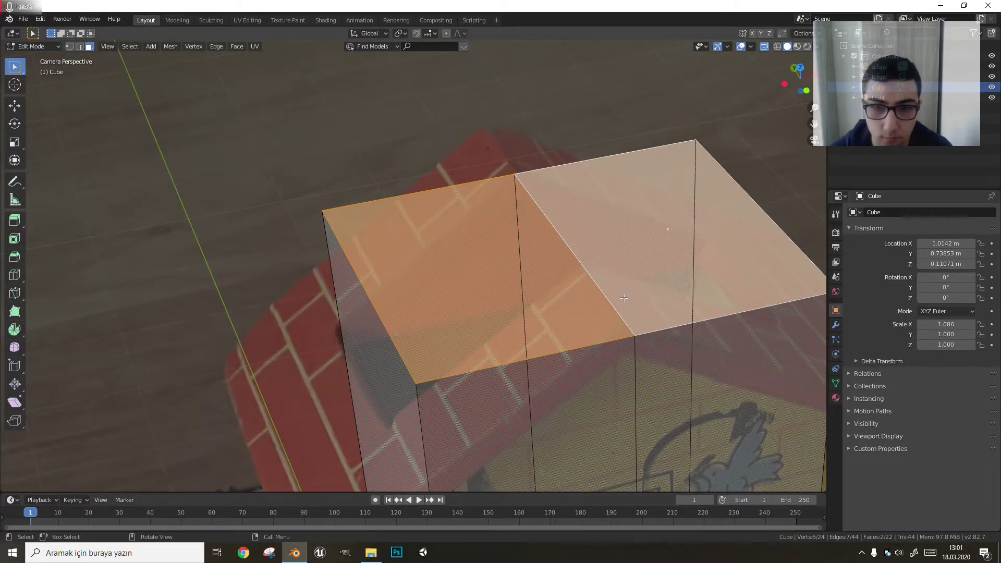
scroll(624, 298, "down", 2)
scroll(584, 261, "down", 2)
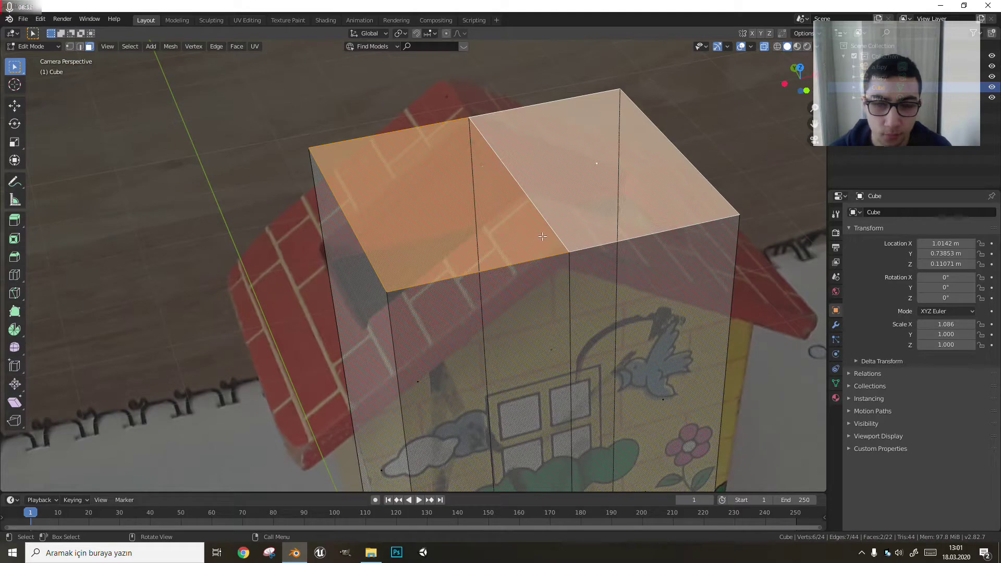
scroll(456, 105, "down", 2)
scroll(470, 182, "down", 2)
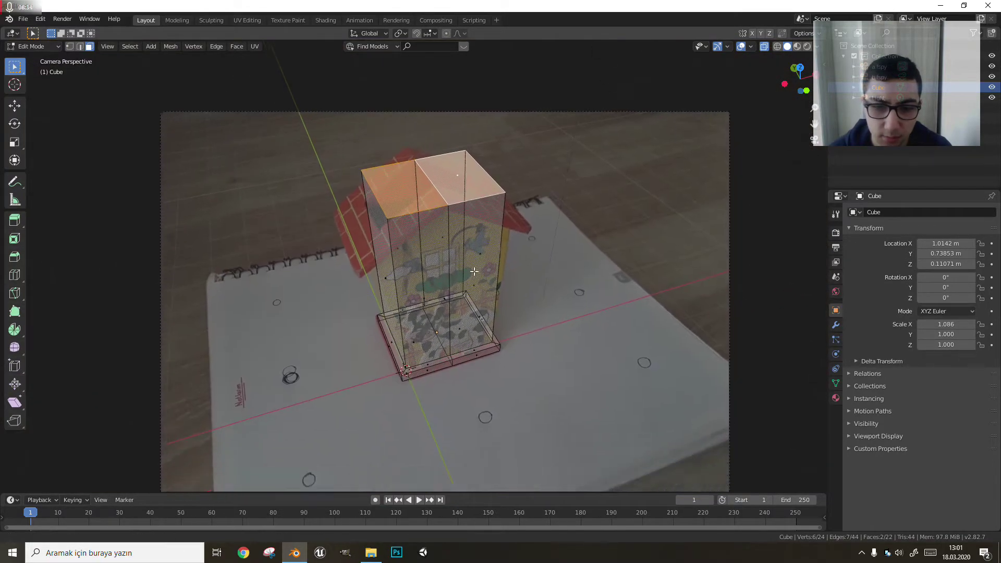
scroll(480, 261, "down", 1)
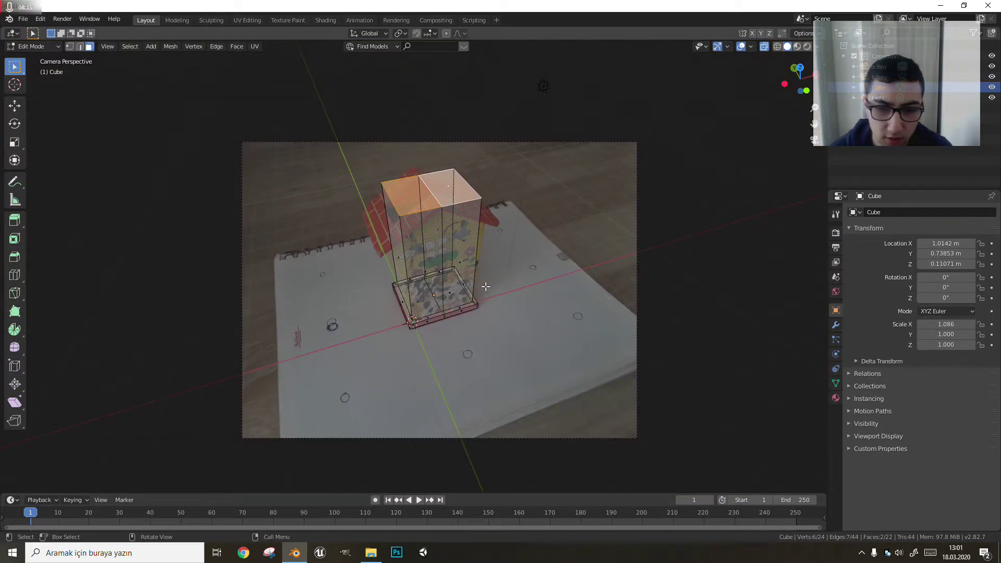
key("KP_0")
key("KP_0")
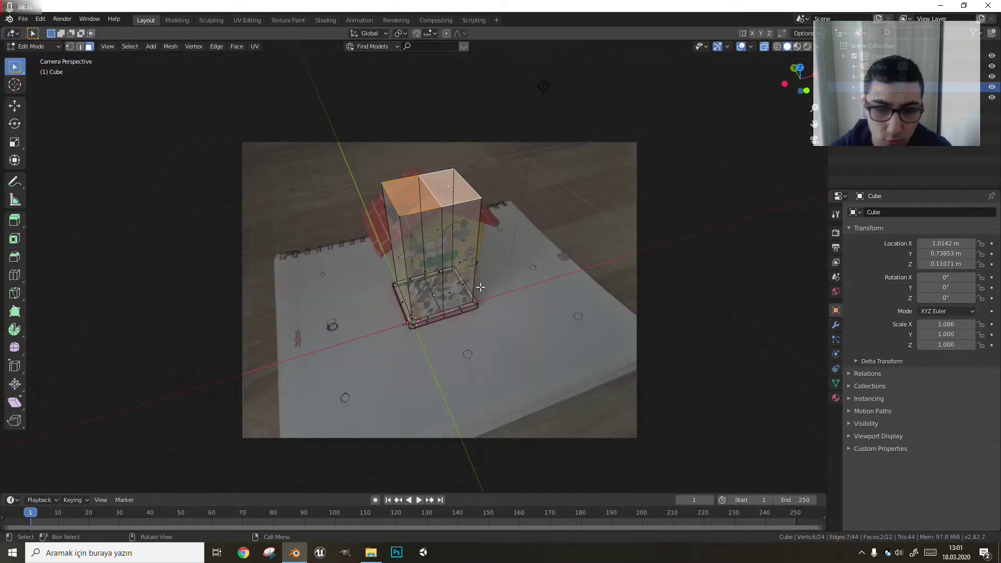
scroll(521, 313, "down", 2)
key("KP_0")
scroll(603, 282, "down", 4)
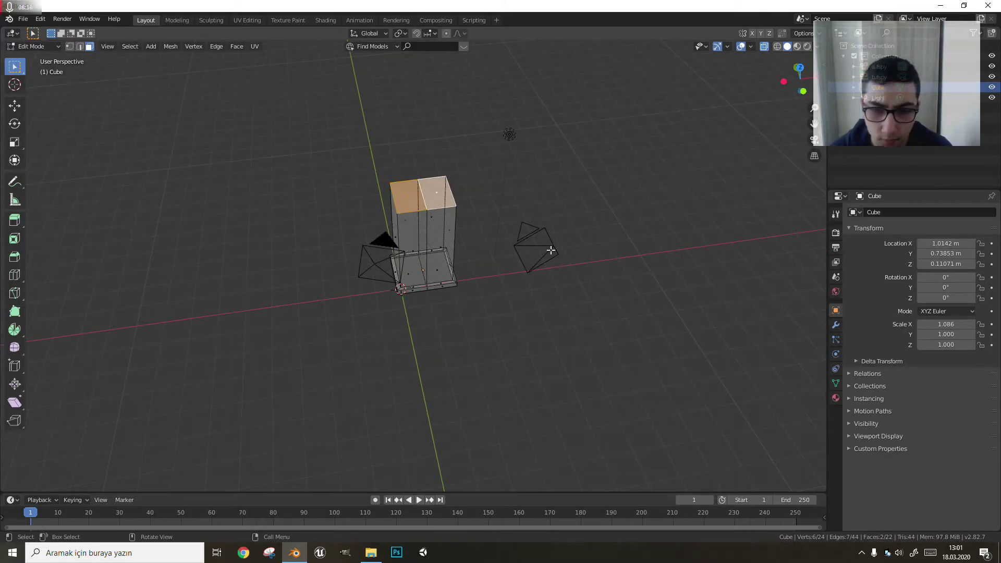
key("Tab")
left_click(549, 248)
Look through the b.fspy camera and lower the box's top faces along Z.
key("ctrl+KP_0")
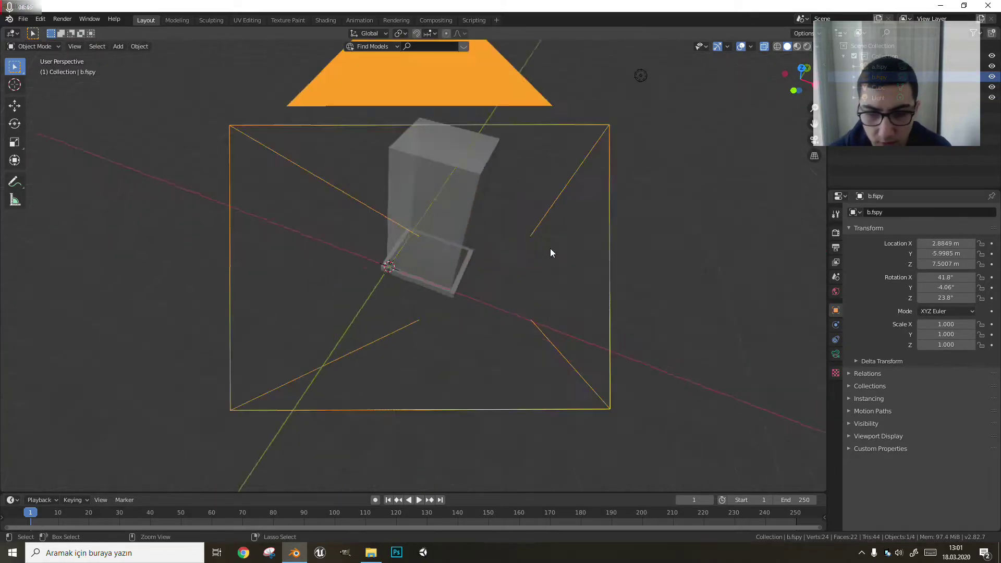
scroll(549, 249, "up", 3)
scroll(549, 249, "up", 3)
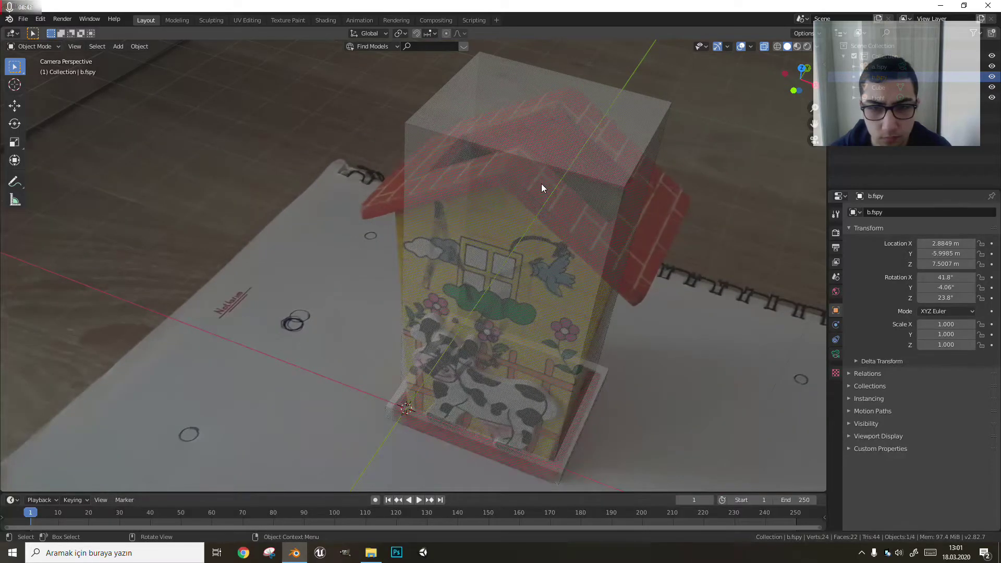
left_click(561, 162)
key("Tab")
scroll(543, 197, "up", 1)
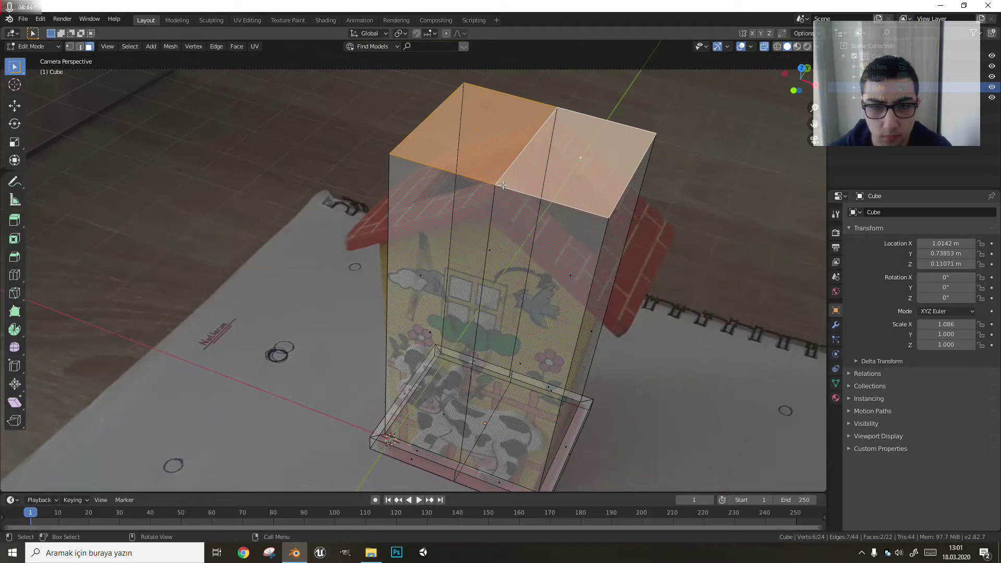
key("g")
key("z")
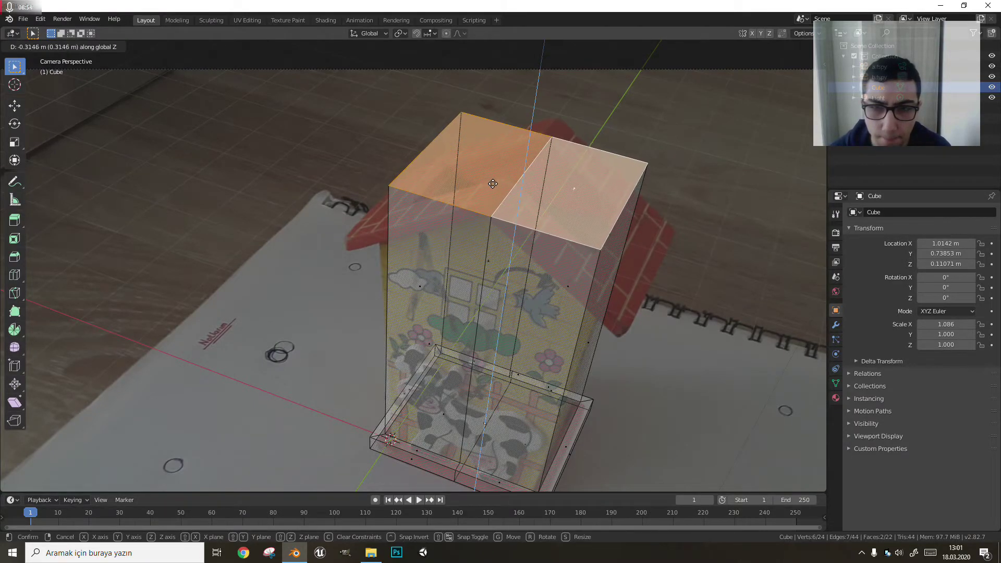
left_click(492, 166)
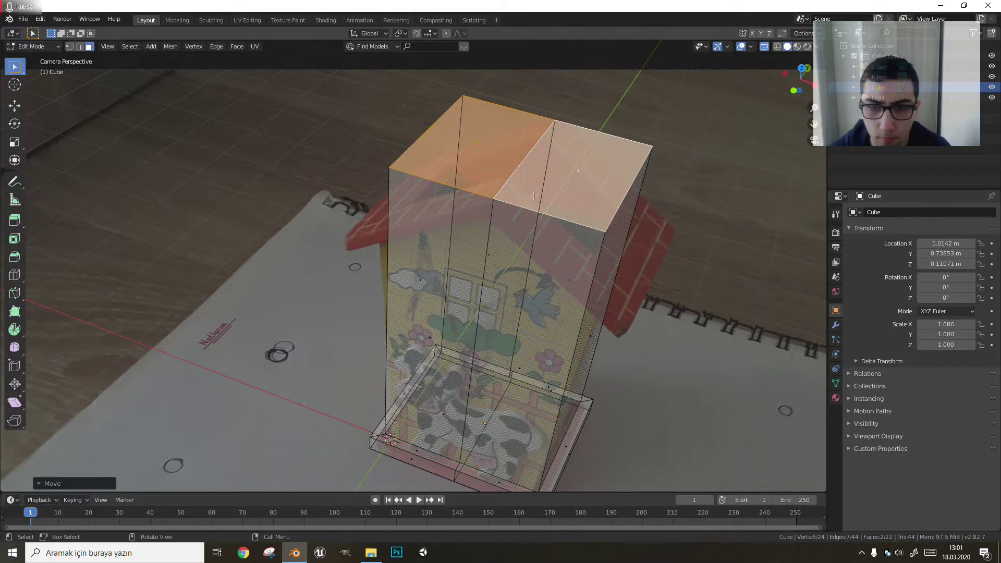
Refine the top faces' height with another vertical move, discarding one trial move.
key("g")
key("z")
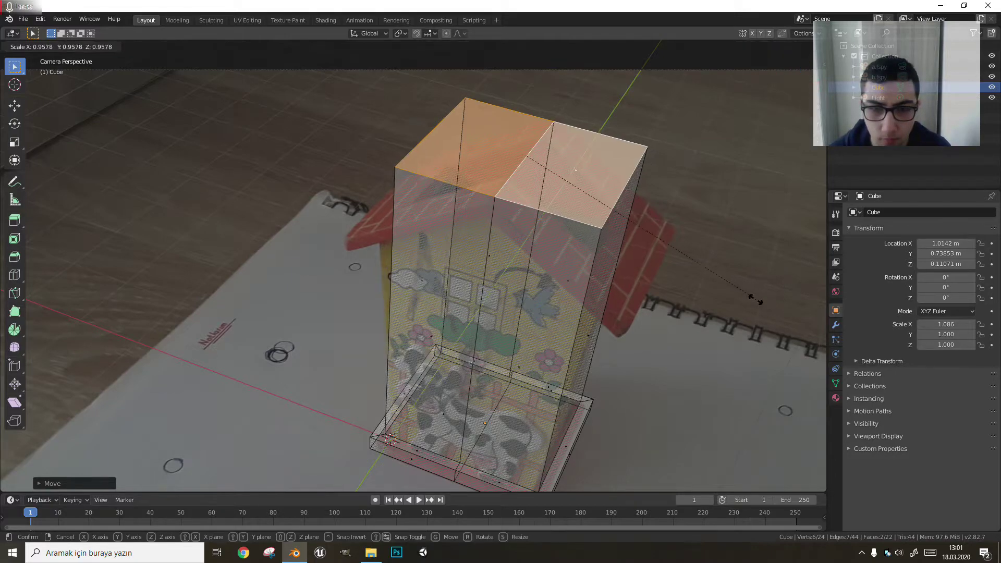
right_click(576, 182)
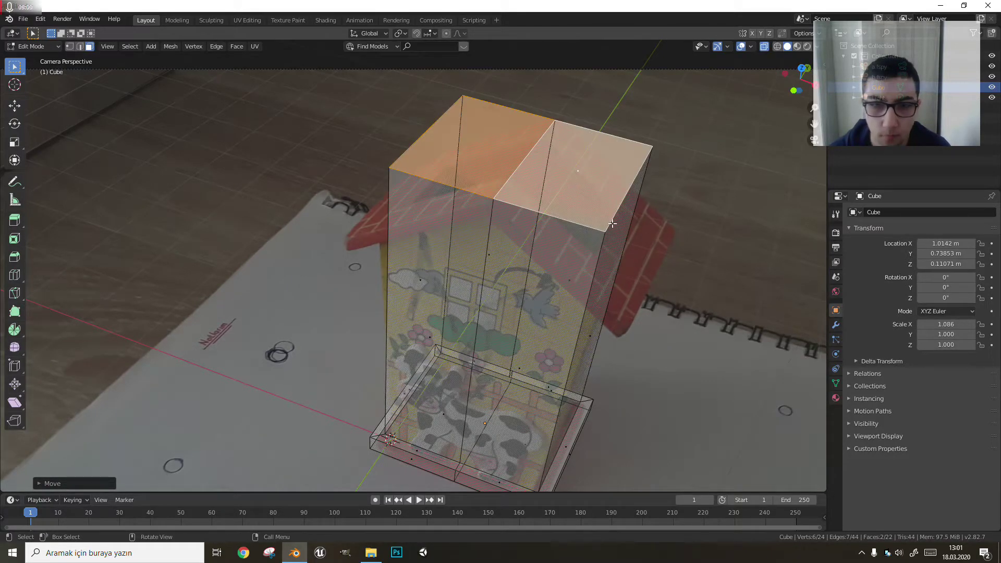
key("g")
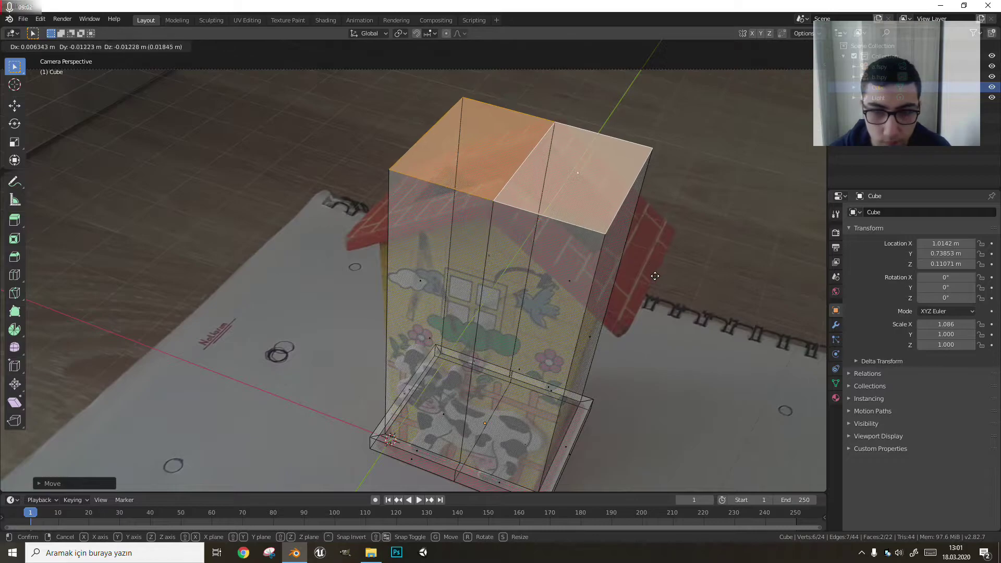
key("z")
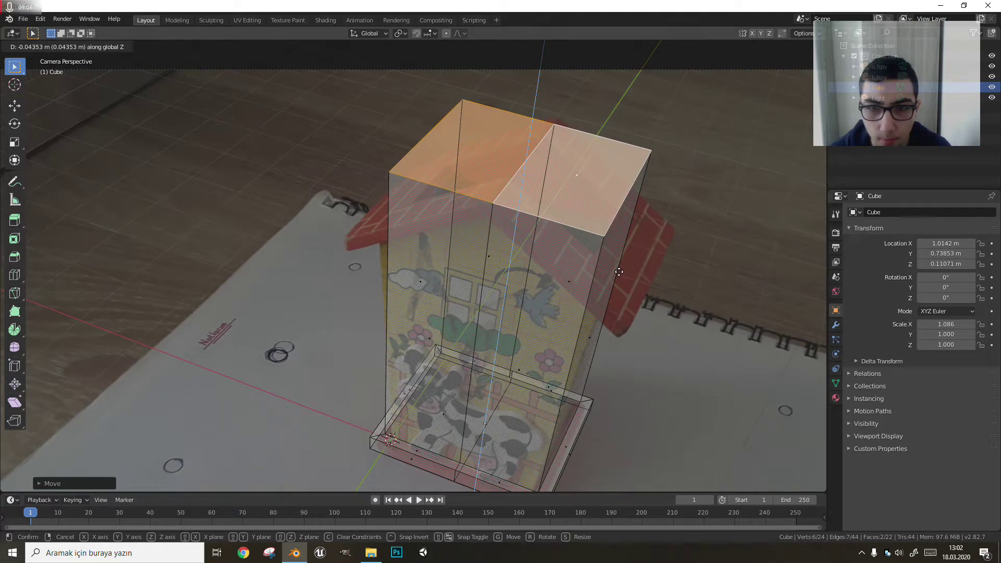
left_click(616, 308)
Lower the two outer top edges along Z to start the roof slopes.
scroll(599, 292, "down", 1)
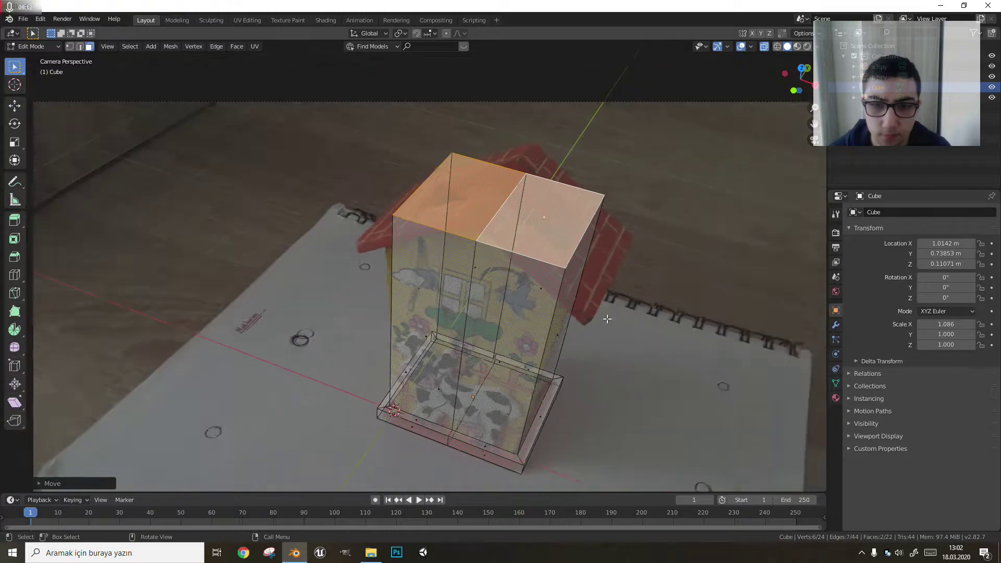
scroll(584, 282, "down", 1)
scroll(572, 272, "down", 1)
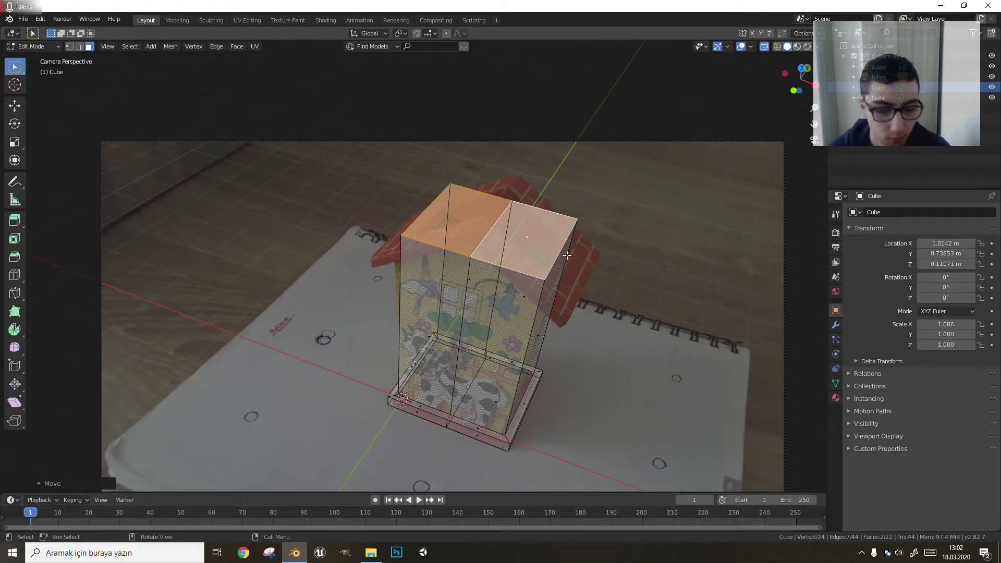
key("2")
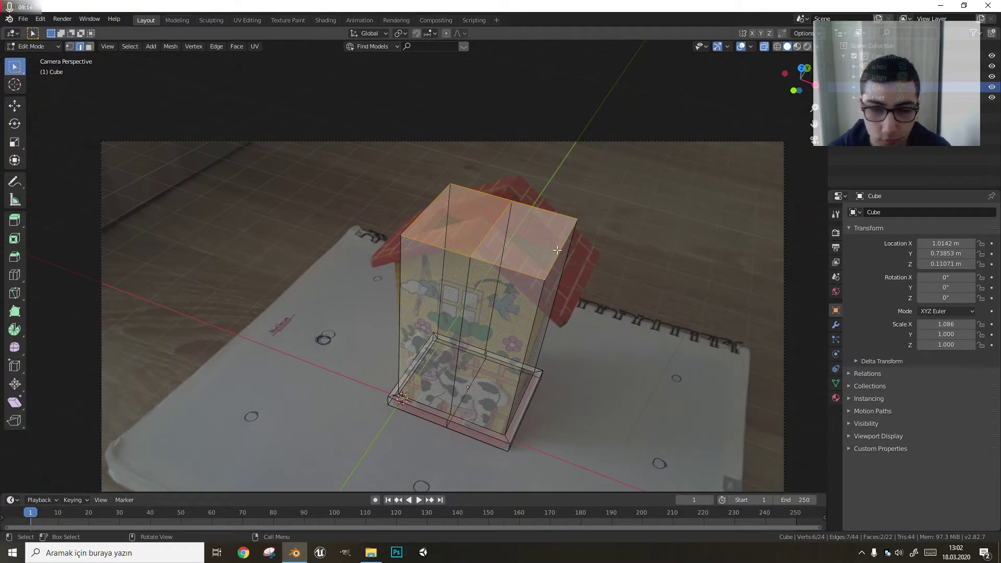
left_click(564, 254)
left_click(413, 219, "shift")
key("g")
key("z")
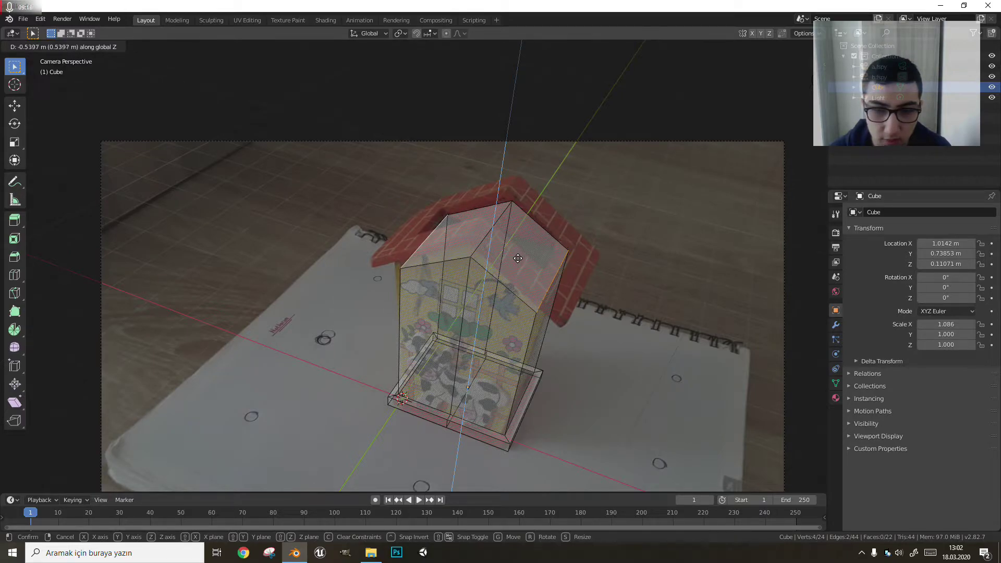
left_click(518, 260)
Raise the ridge edges along Z to form the central roof peak.
left_click(490, 243, "shift")
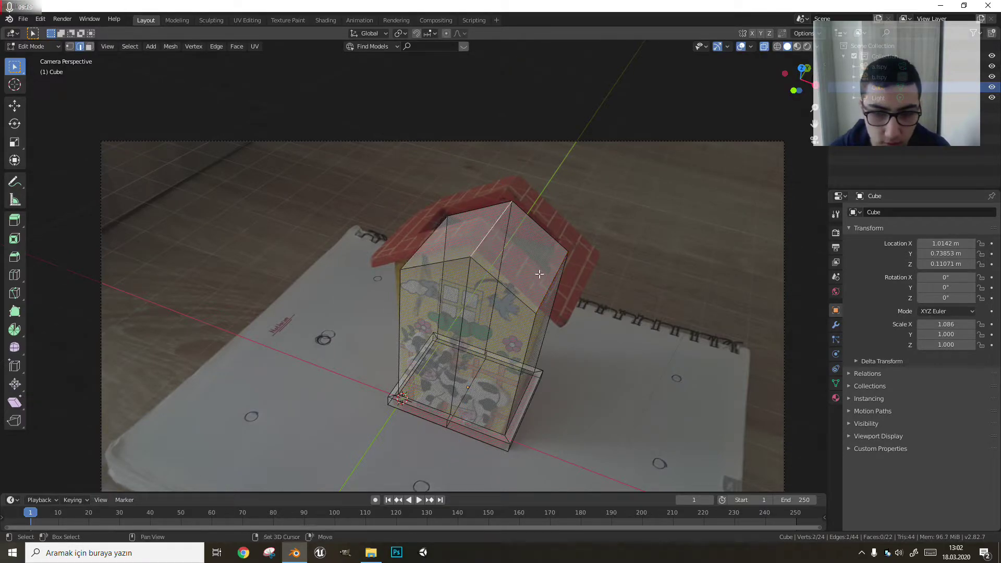
left_click(420, 239, "shift")
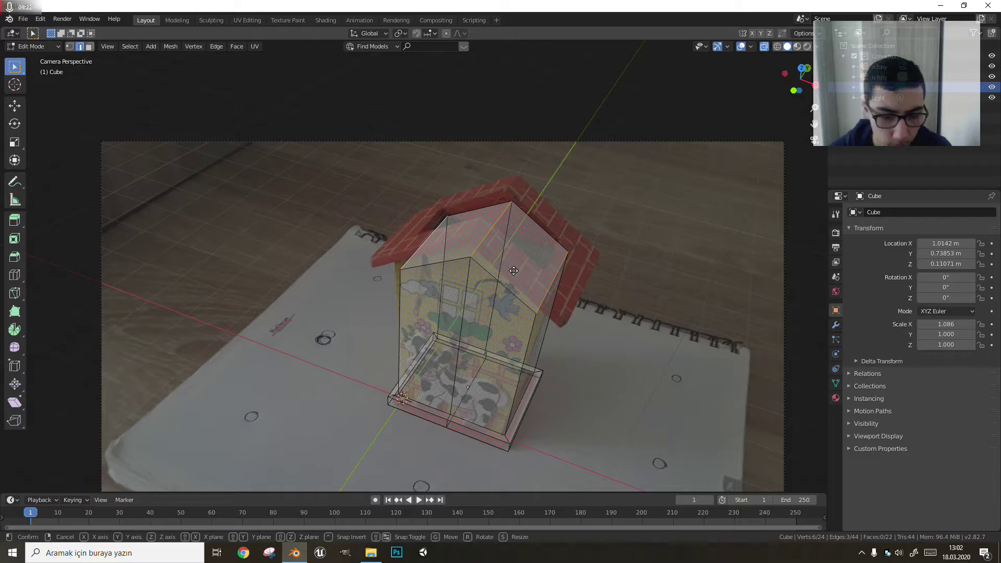
key("g")
key("z")
left_click(513, 254)
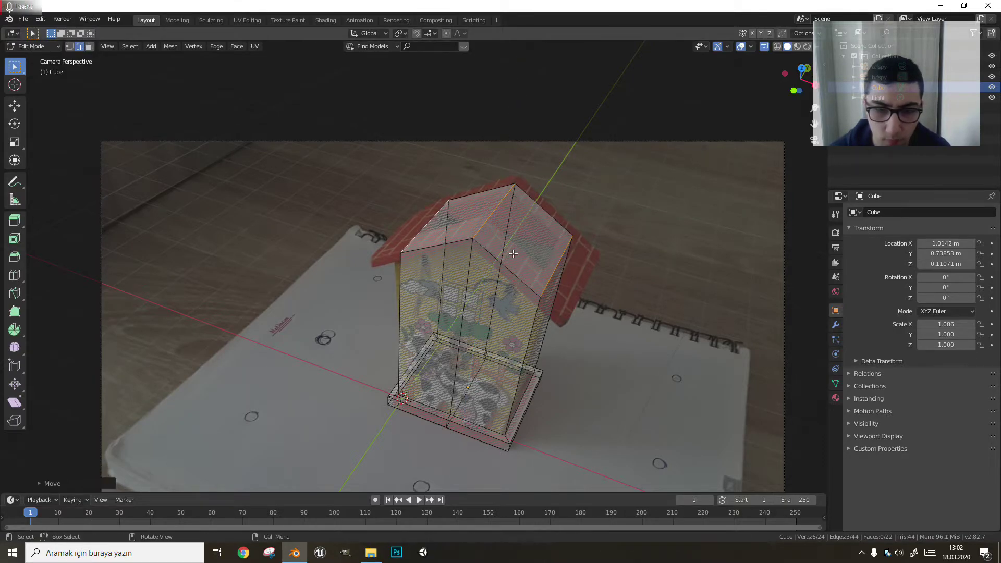
Select both roof slope faces and view the model through the a.fspy camera.
key("a")
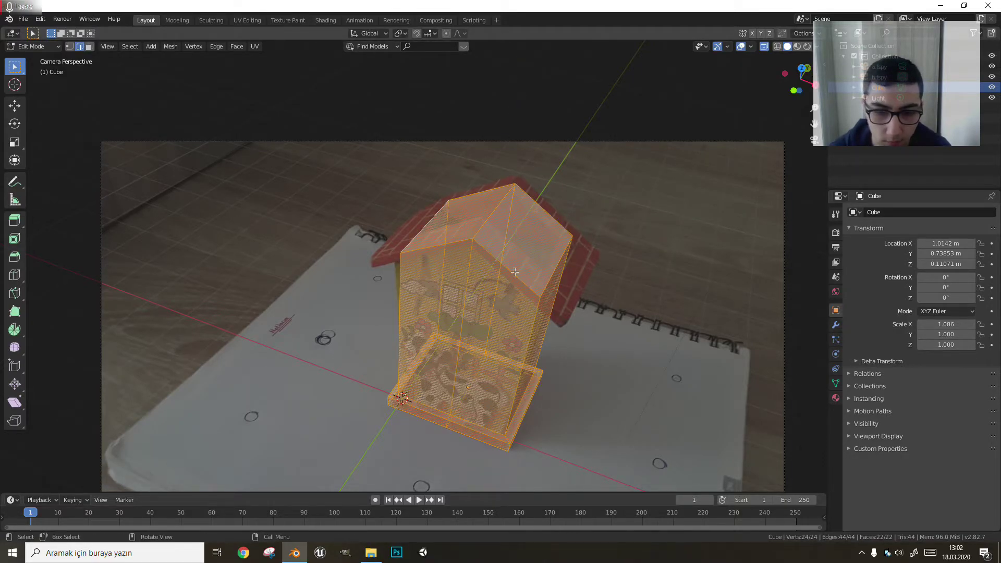
left_click(515, 260)
key("3")
left_click(520, 251)
left_click(469, 218, "shift")
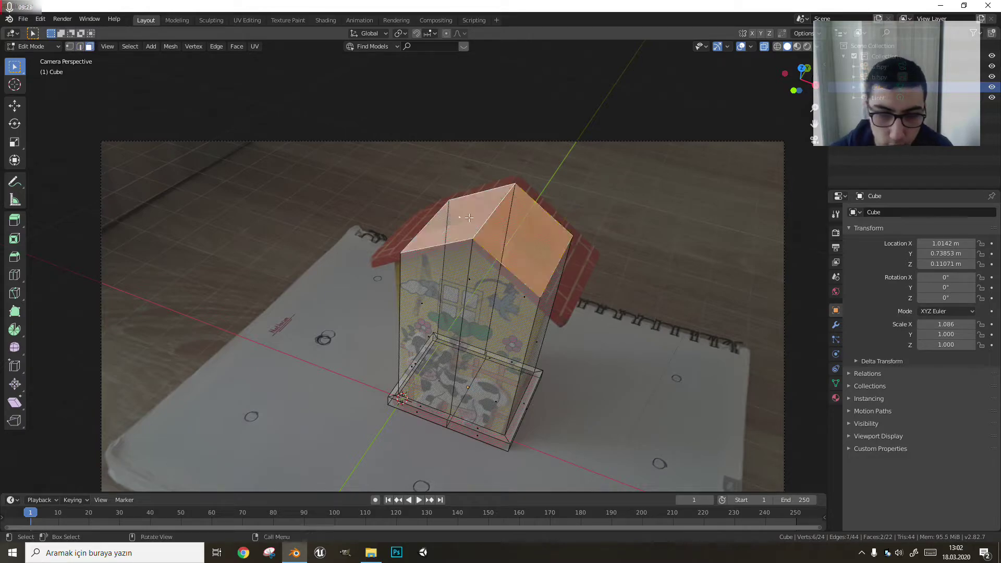
middle_click_drag(508, 264, 470, 250)
scroll(313, 230, "down", 4)
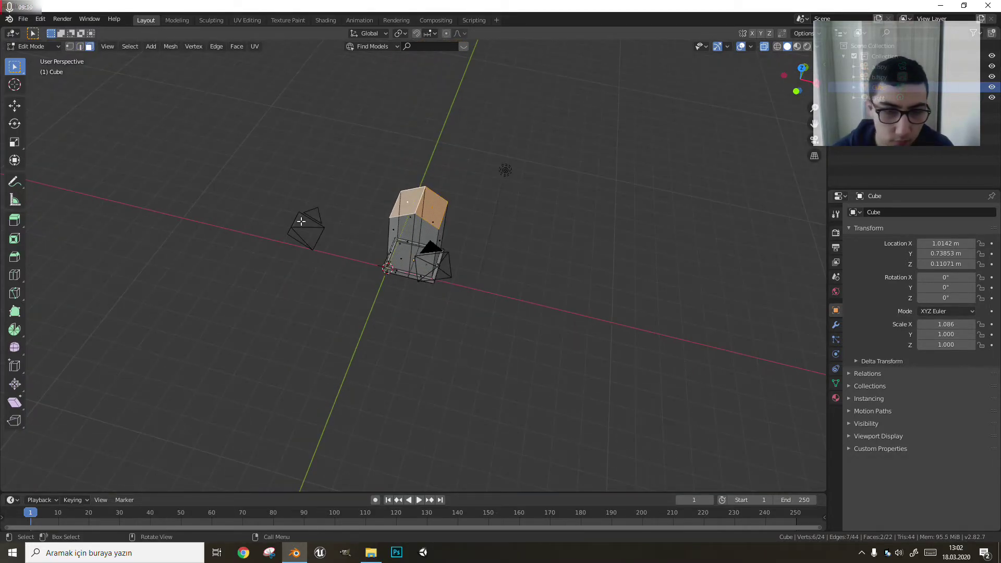
key("Tab")
left_click(308, 229)
key("ctrl+KP_0")
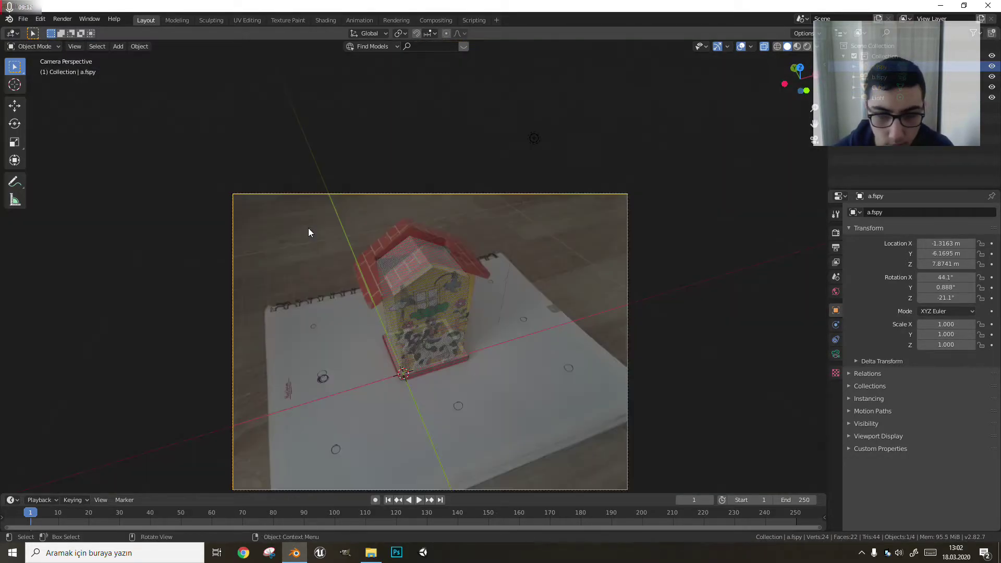
scroll(365, 246, "up", 2)
Scale the roof slopes up so they overhang the walls.
left_click(415, 255)
key("Tab")
scroll(448, 266, "up", 1)
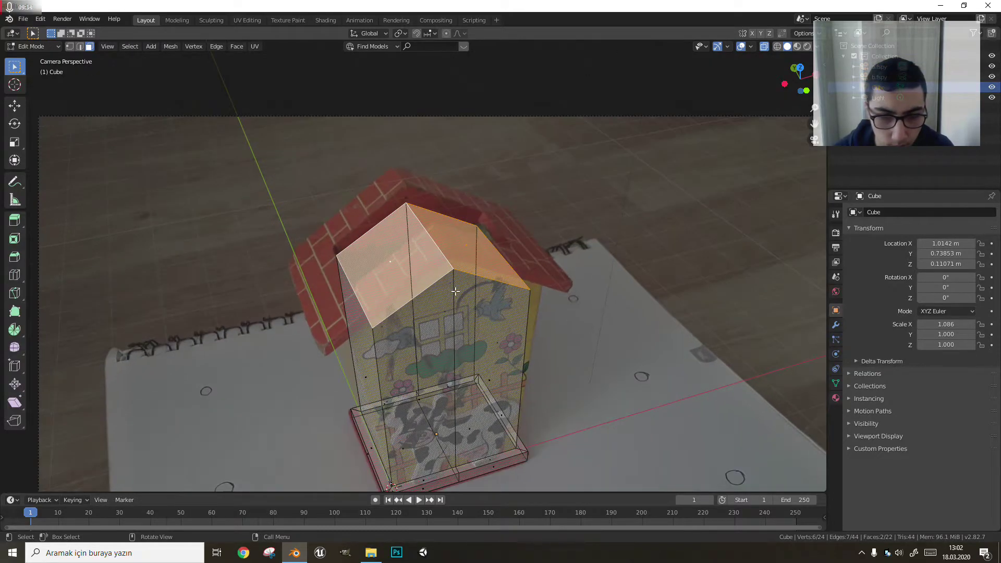
scroll(462, 269, "up", 1)
key("s")
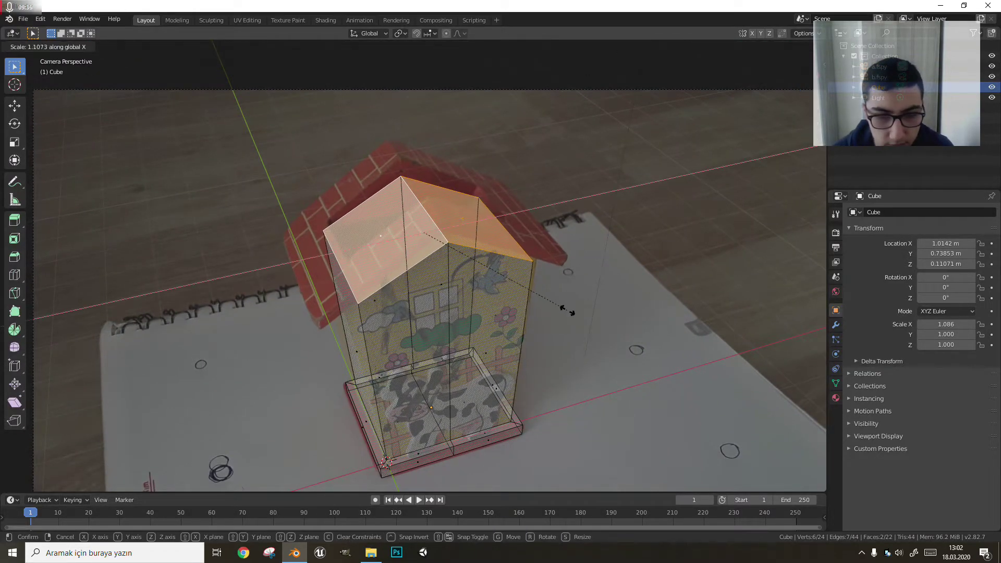
left_click(576, 313)
Check the narrow left side face, then clear the selection.
scroll(472, 297, "up", 2)
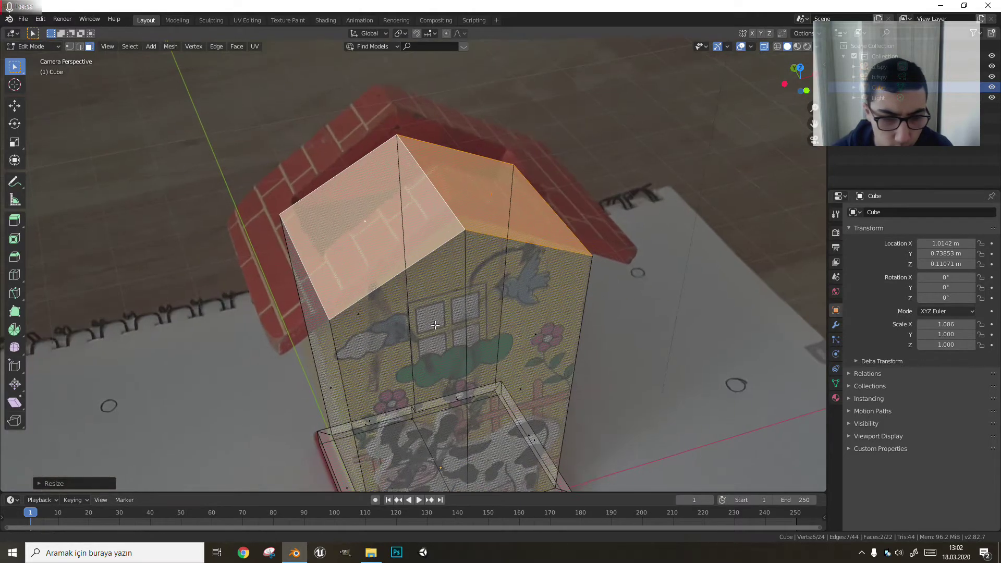
scroll(461, 272, "up", 1)
scroll(449, 240, "up", 2)
left_click(442, 219)
scroll(442, 219, "up", 2)
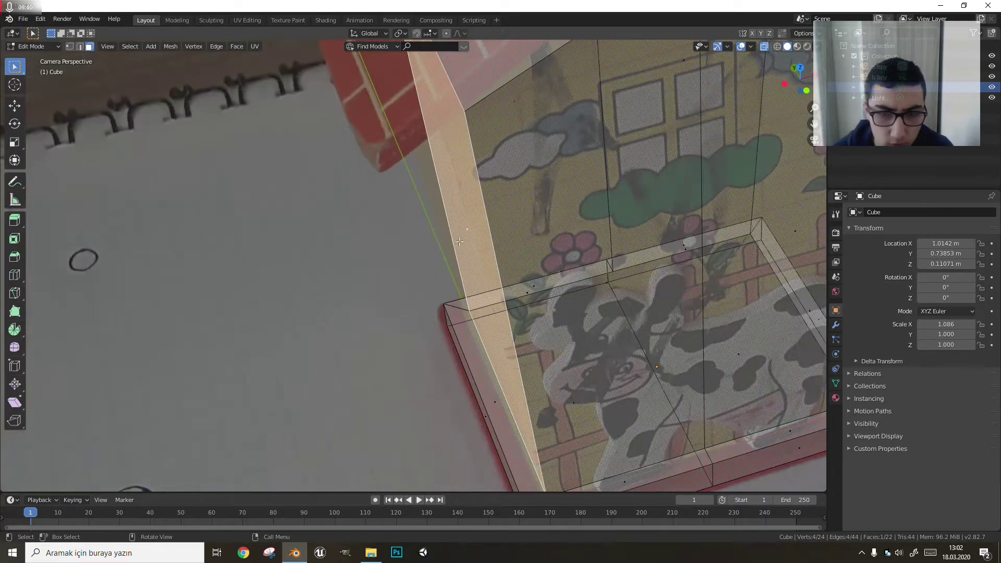
key("Tab")
scroll(481, 244, "up", 1)
key("Tab")
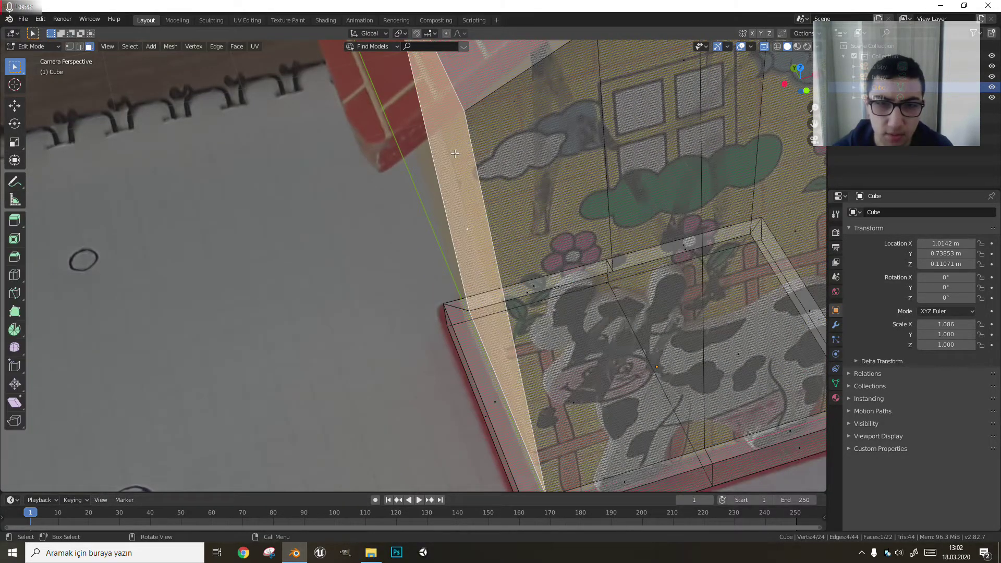
scroll(470, 141, "down", 2)
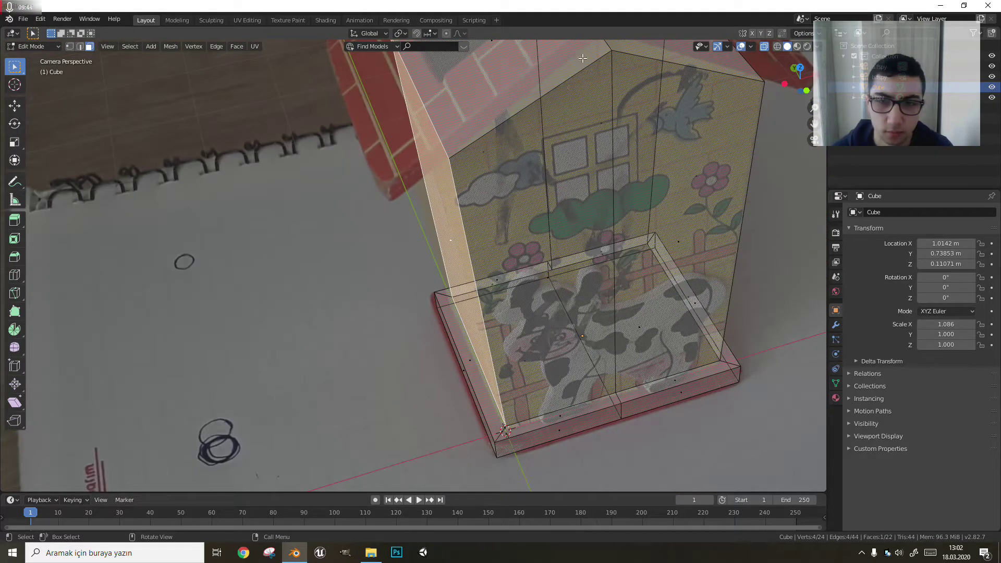
key("alt+a")
key("KP_0")
key("KP_0")
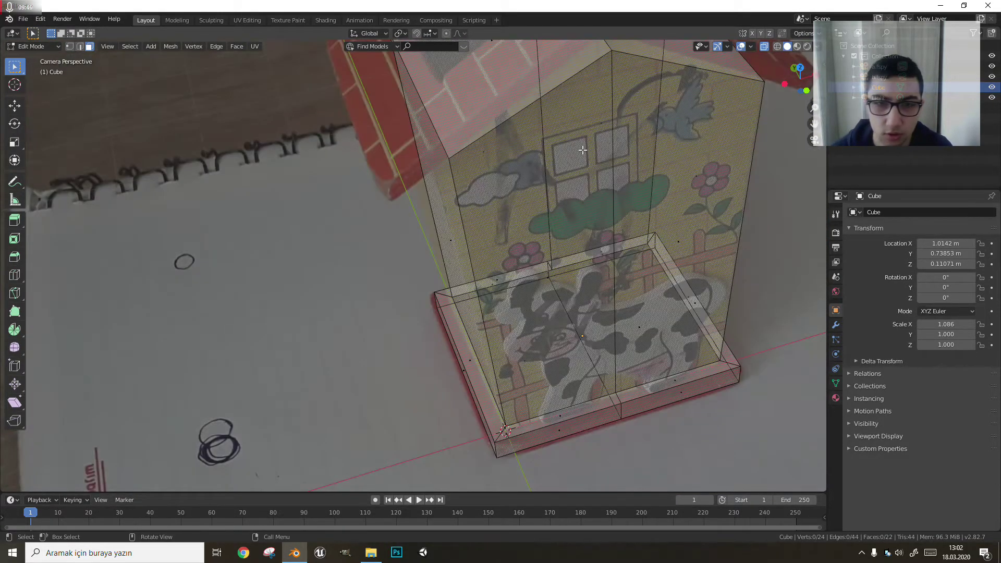
Select both roof slopes and shift them sideways along X.
left_click(455, 265)
left_click(599, 244, "shift")
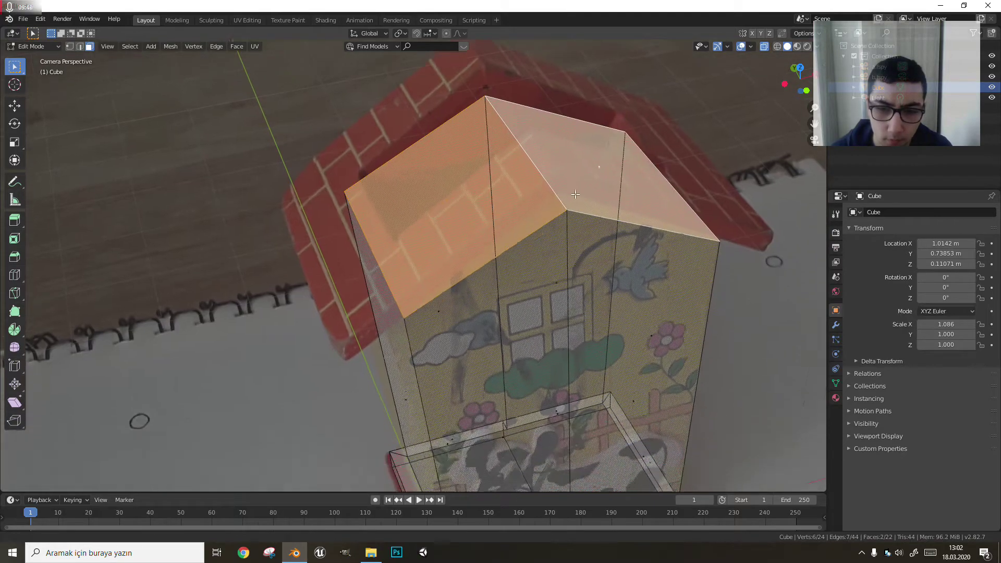
scroll(575, 194, "up", 1)
scroll(652, 251, "up", 1)
scroll(730, 307, "up", 1)
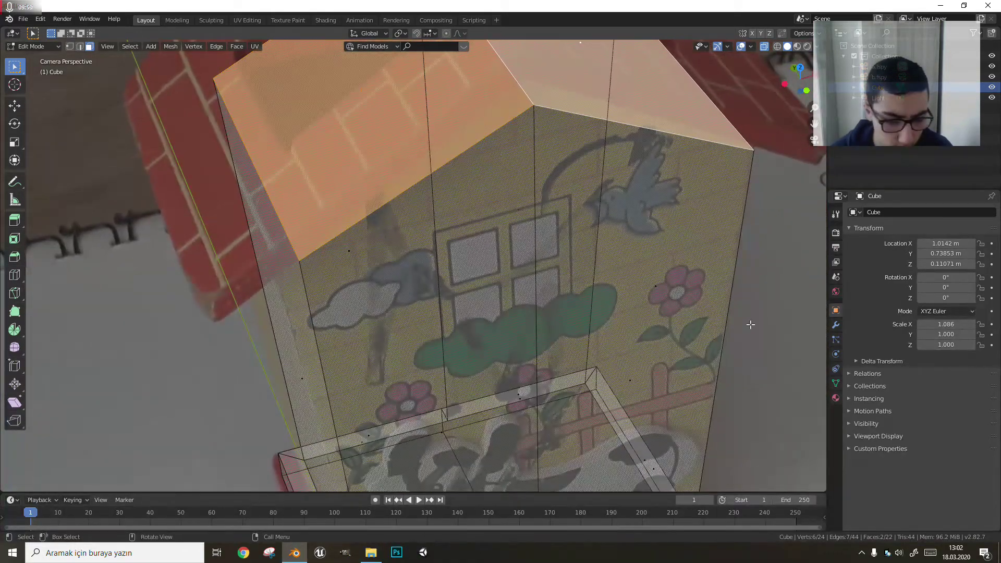
key("g")
key("x")
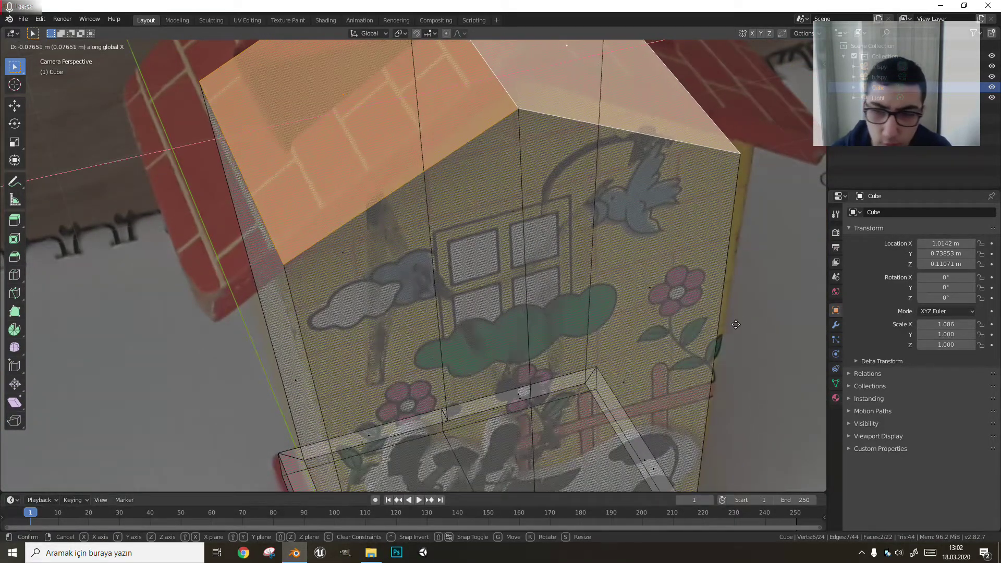
left_click(736, 324)
Widen the roof along X and nudge it into place over the walls.
key("s")
key("x")
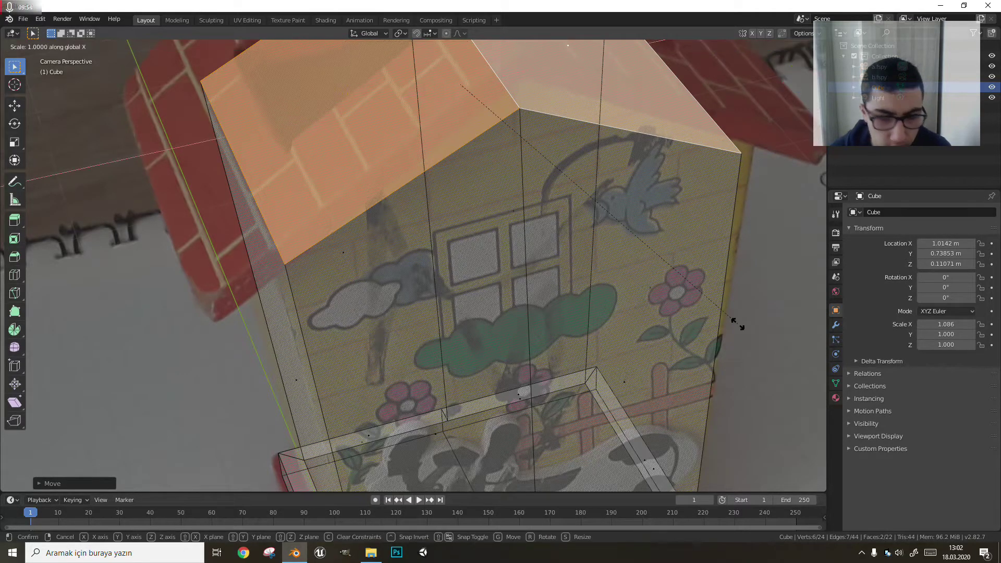
left_click(756, 333)
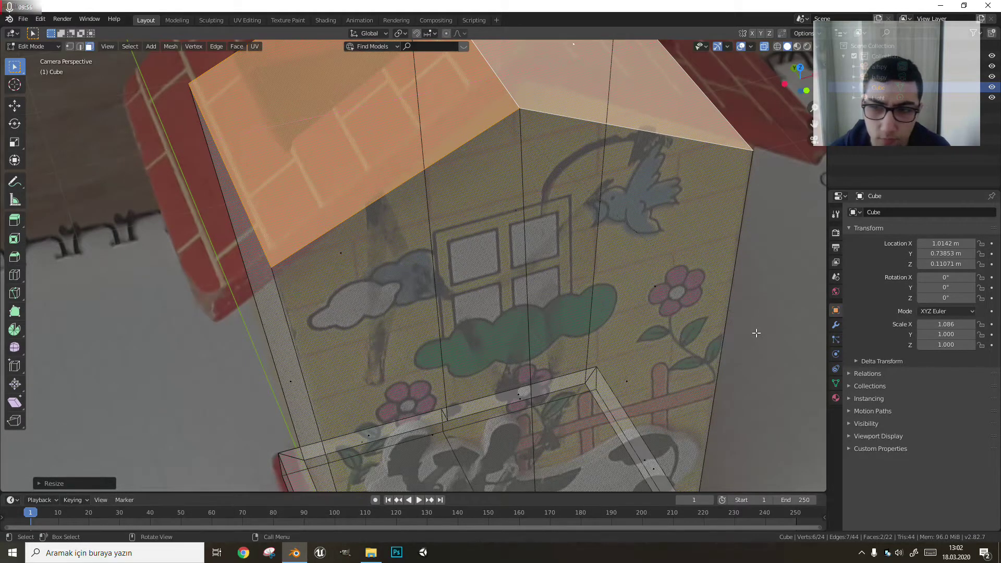
key("g")
left_click(738, 330)
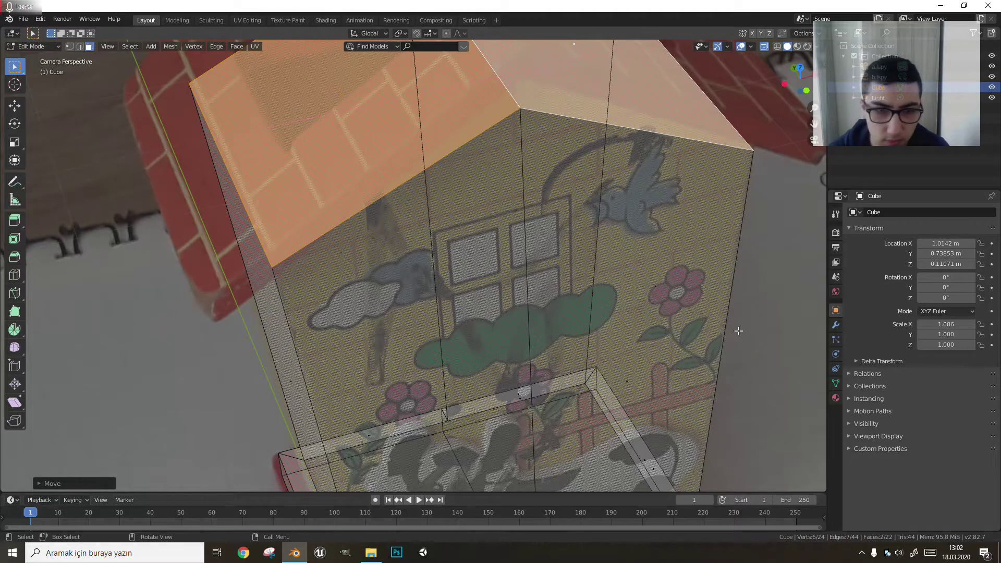
scroll(567, 224, "down", 2)
middle_click_drag(566, 223, 544, 292, "shift")
Raise the roof ridge edge along Z in two adjustments.
key("alt+a")
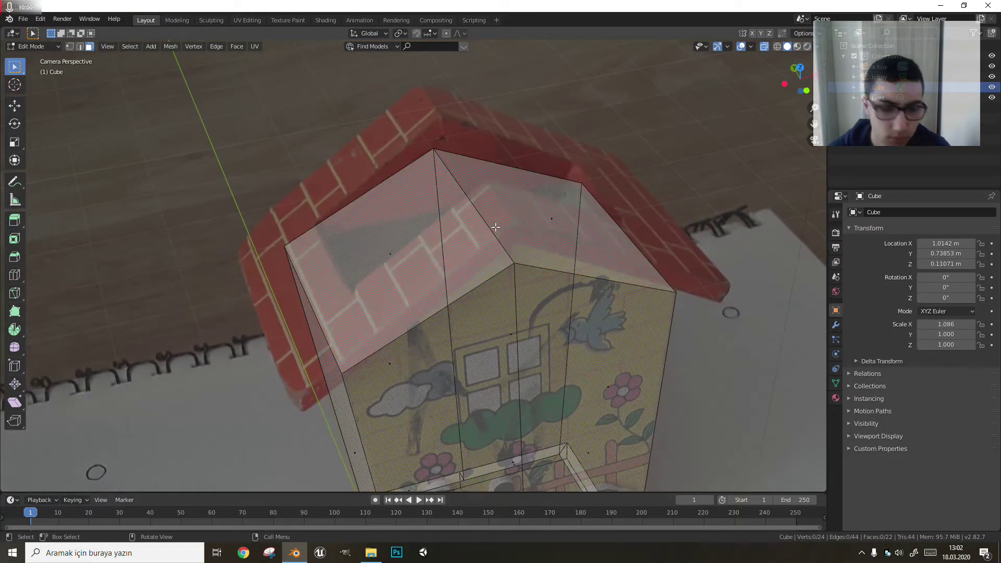
key("2")
left_click(491, 228)
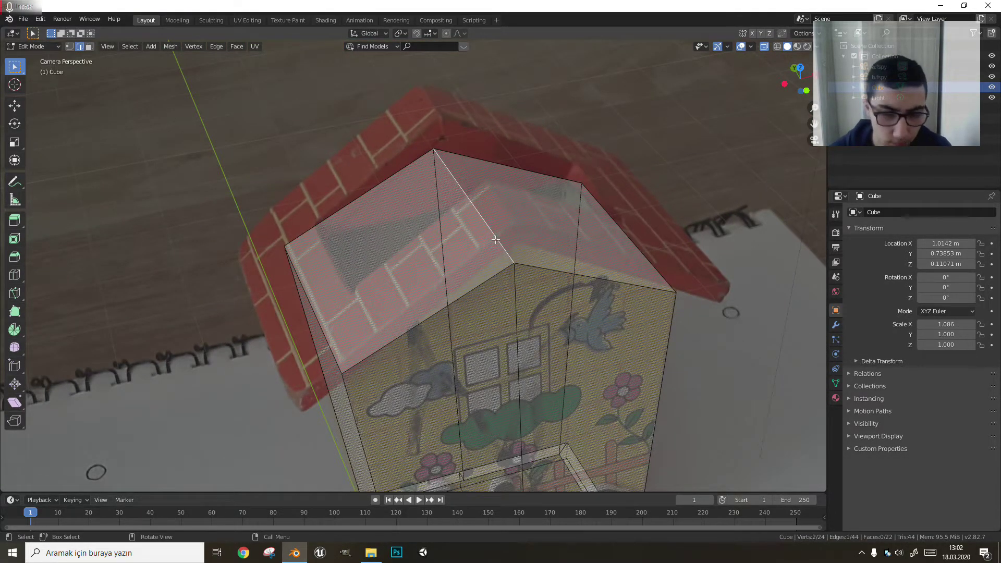
key("g")
key("z")
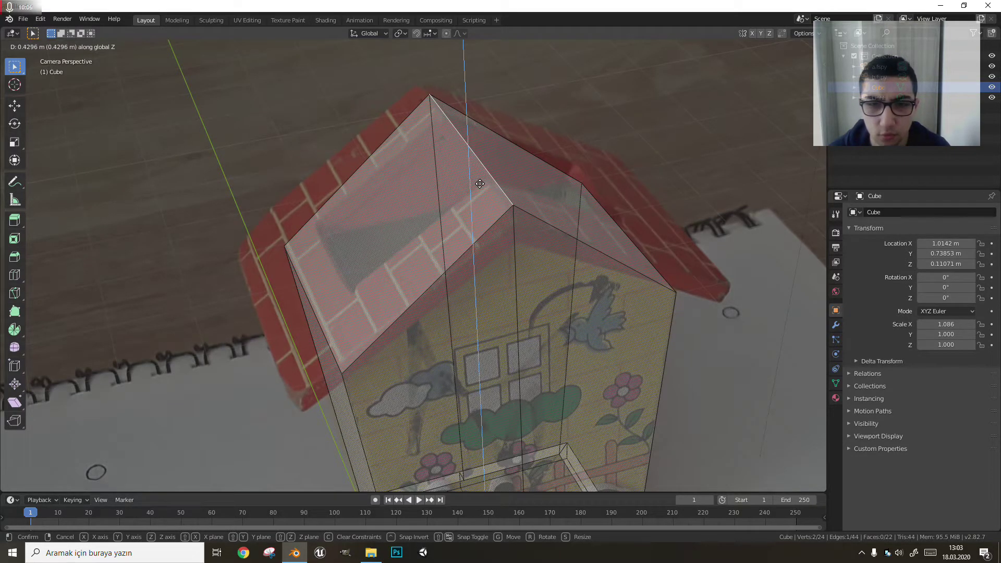
left_click(479, 184)
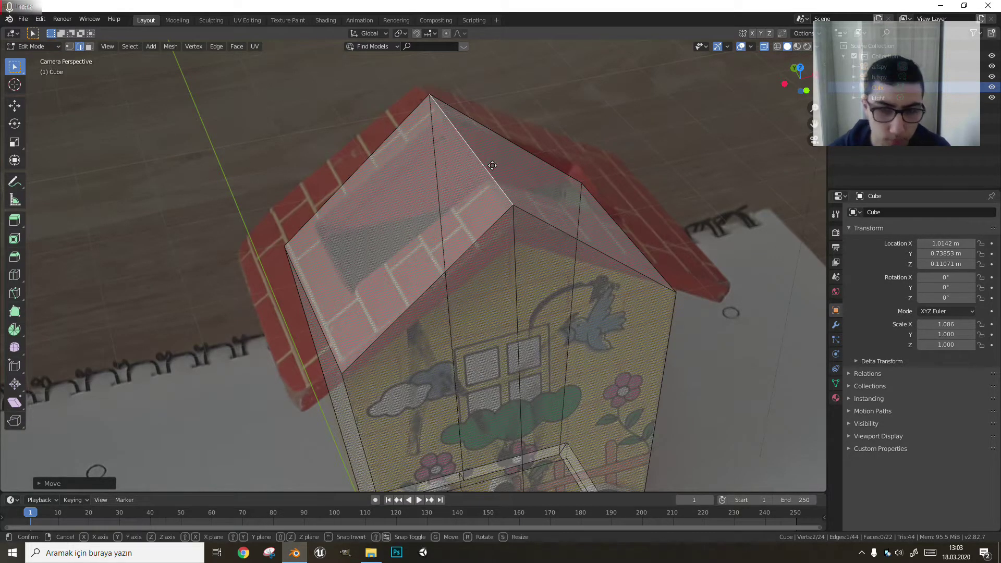
key("g")
key("z")
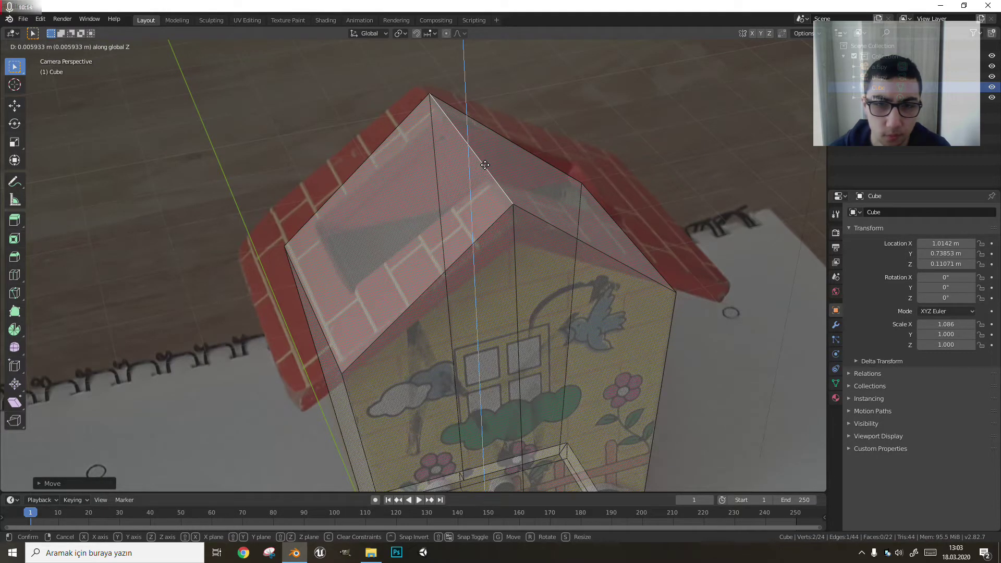
left_click(485, 165)
Try rotating the whole house mesh around Z, then cancel it.
key("a")
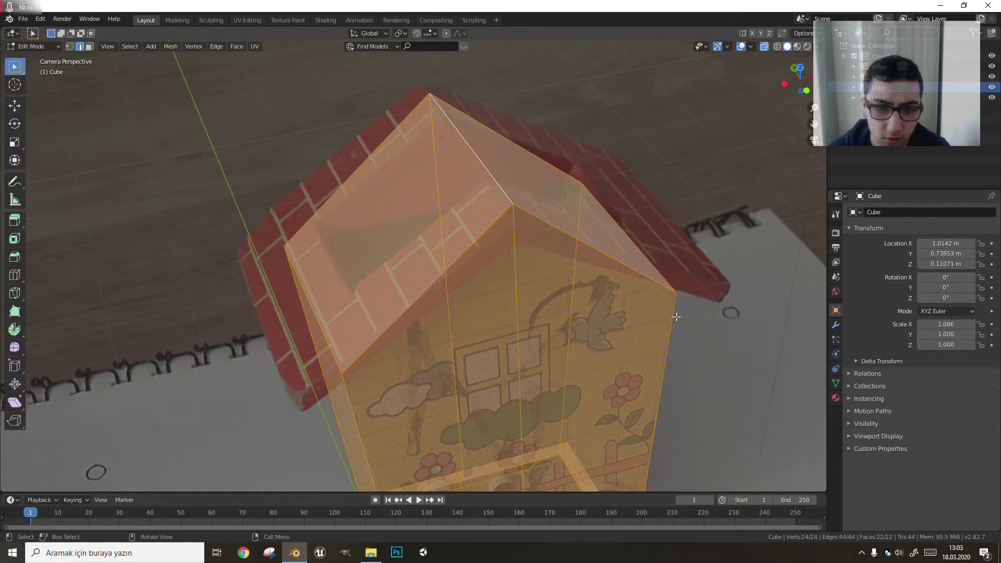
key("r")
key("z")
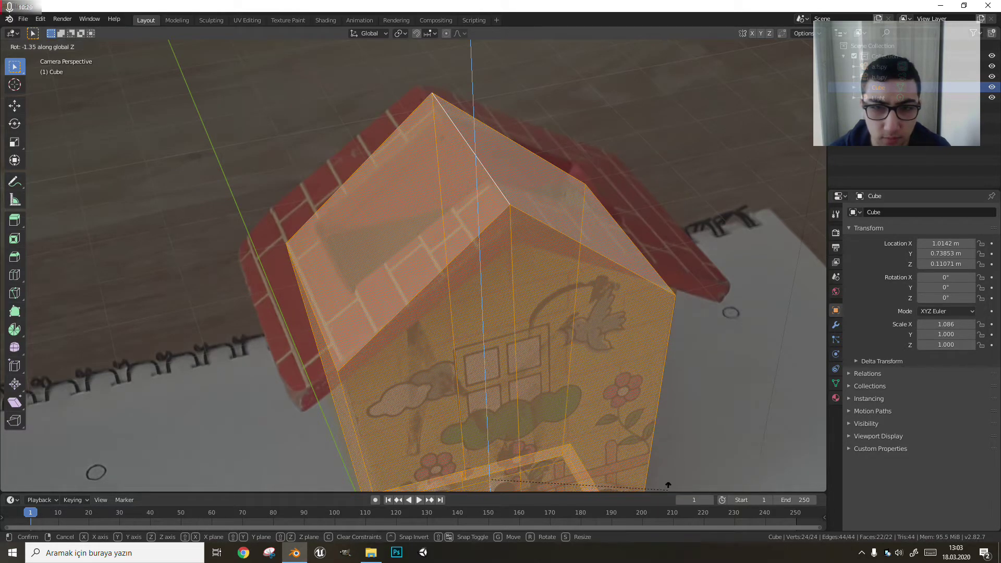
key("Escape")
Reselect the ridge edge and fine-tune its height along Z.
left_click(473, 155)
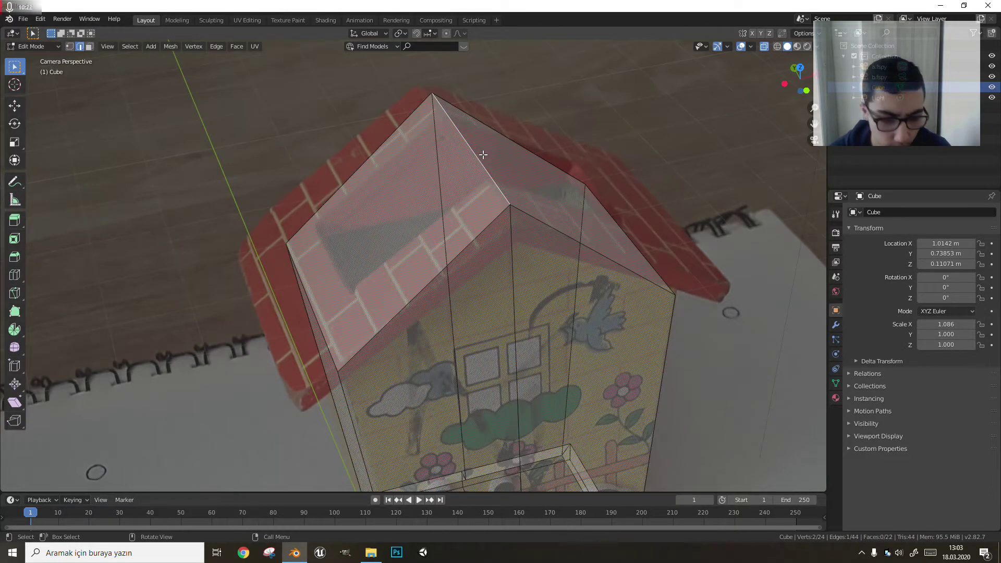
key("g")
key("z")
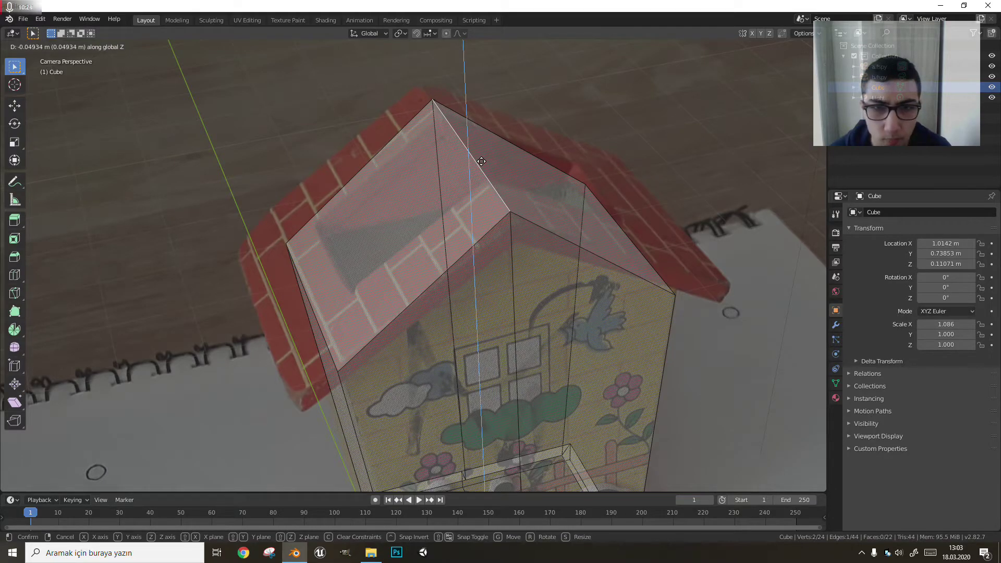
left_click(481, 161)
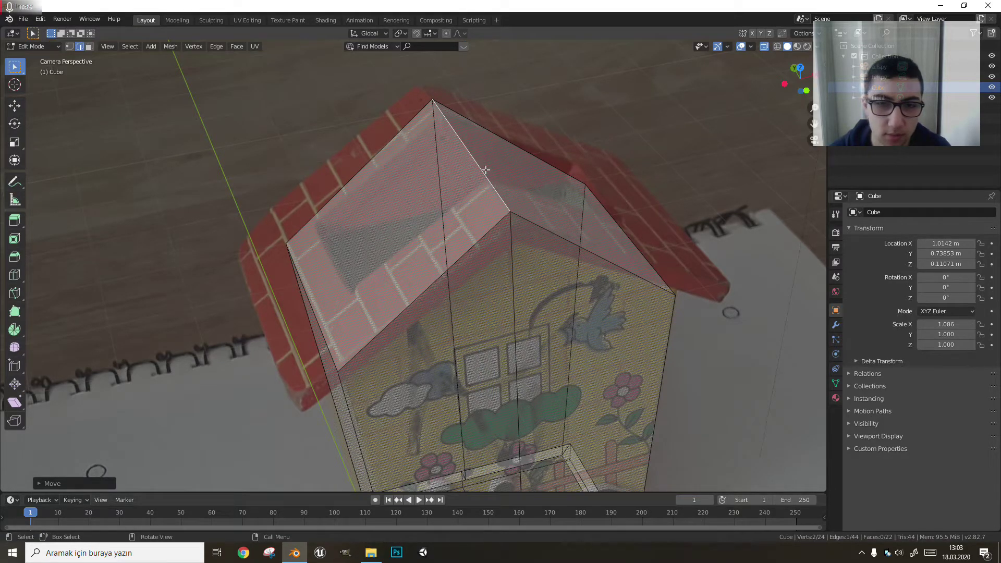
key("g")
key("z")
key("Escape")
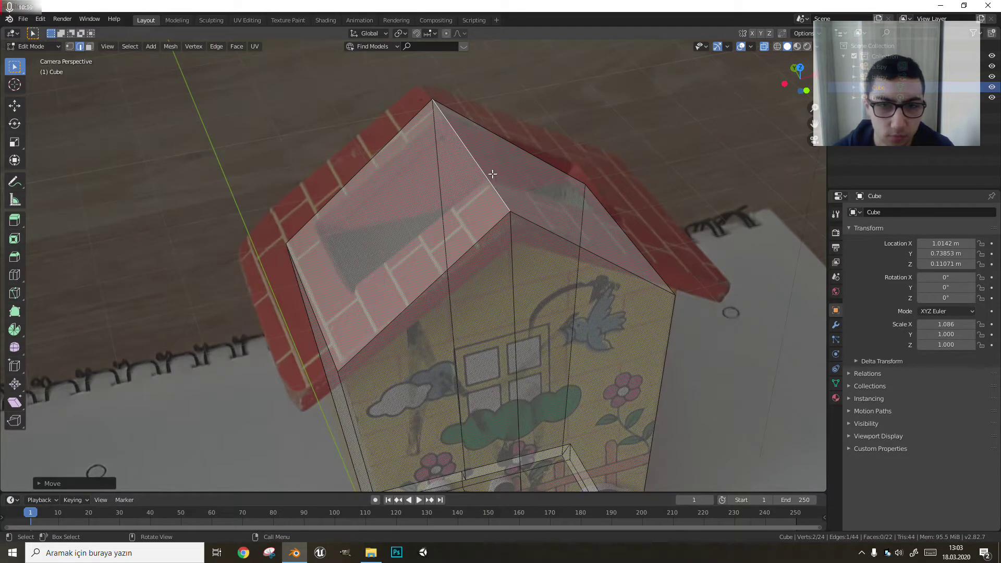
Nudge the ridge edge, switching from X to Z, to match the photo's peak.
key("g")
key("x")
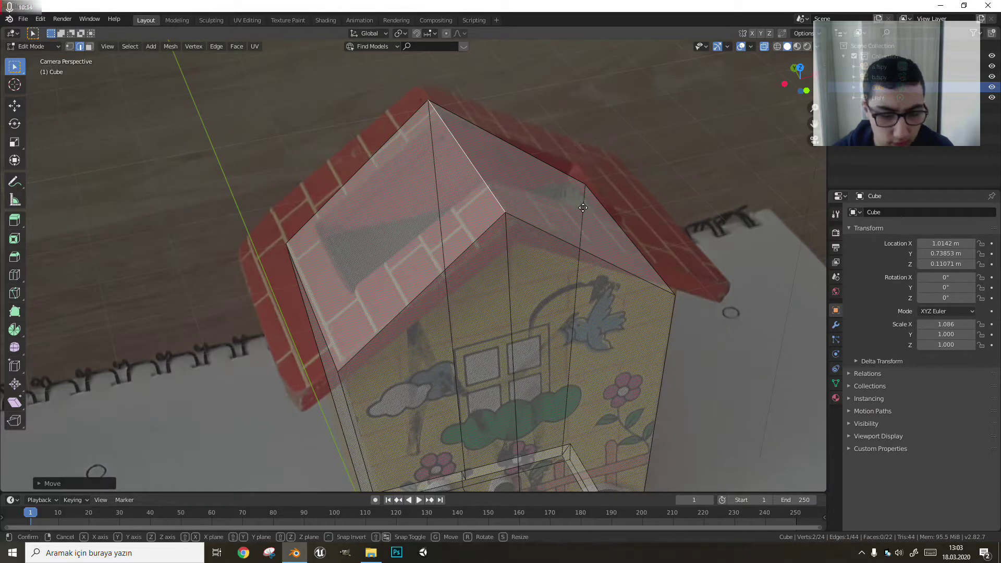
key("z")
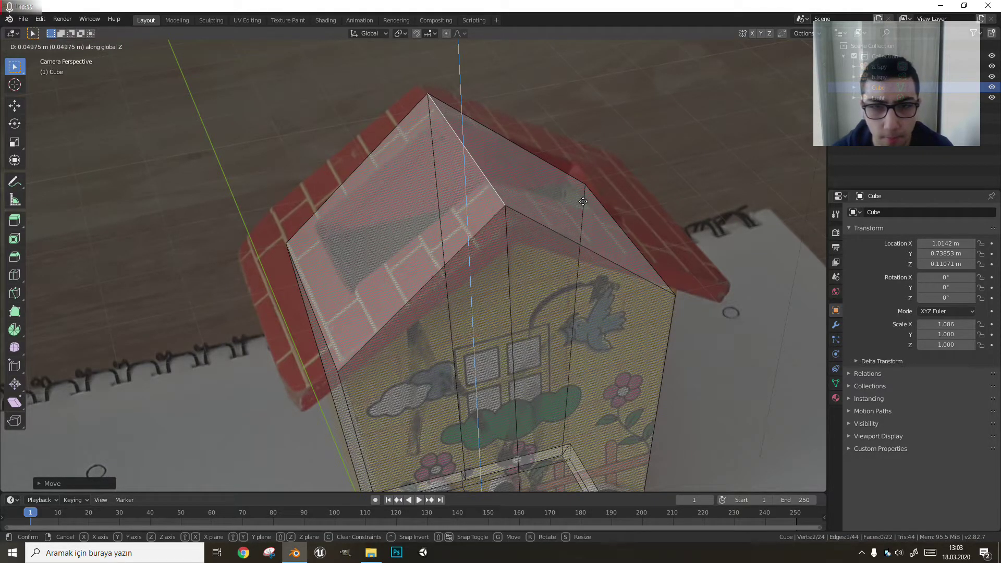
left_click(582, 198)
scroll(584, 204, "down", 2)
scroll(553, 231, "down", 2)
Orbit to inspect the house, return to camera view, and readjust the ridge height.
key("a")
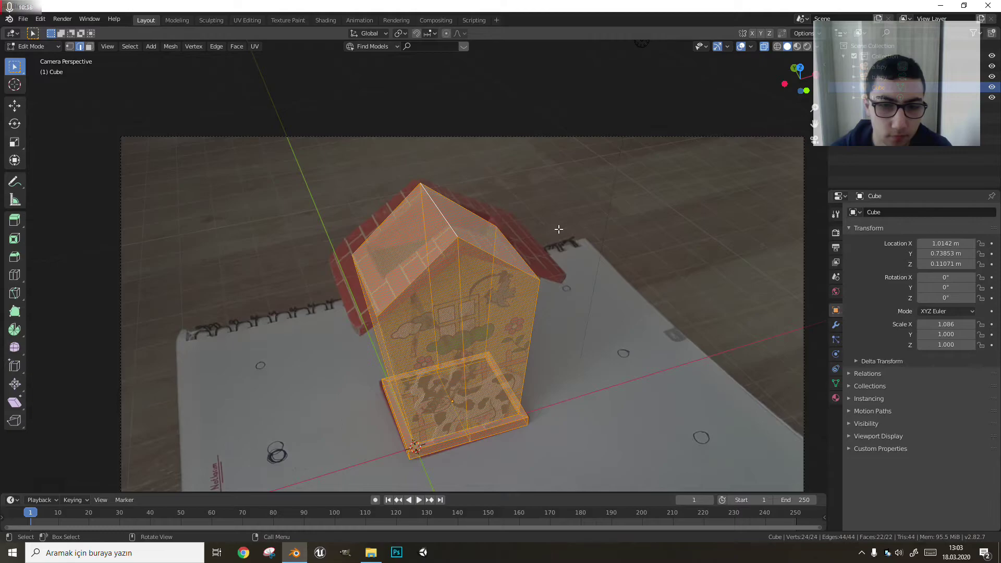
mouse_move(552, 232)
middle_mouse_down()
mouse_move(682, 172)
mouse_move(525, 250)
mouse_move(548, 198)
mouse_move(505, 190)
middle_mouse_up()
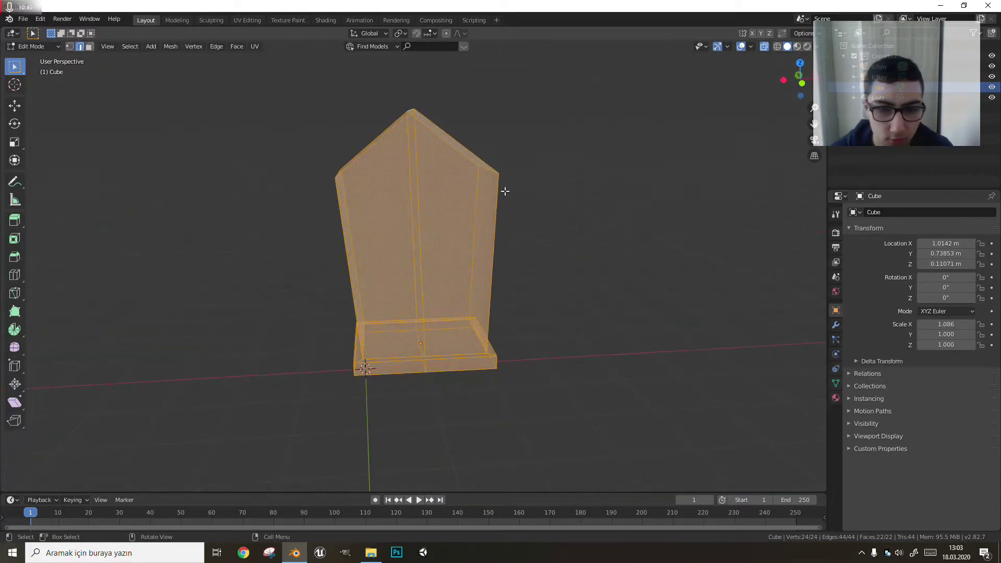
key("KP_0")
scroll(510, 208, "up", 2)
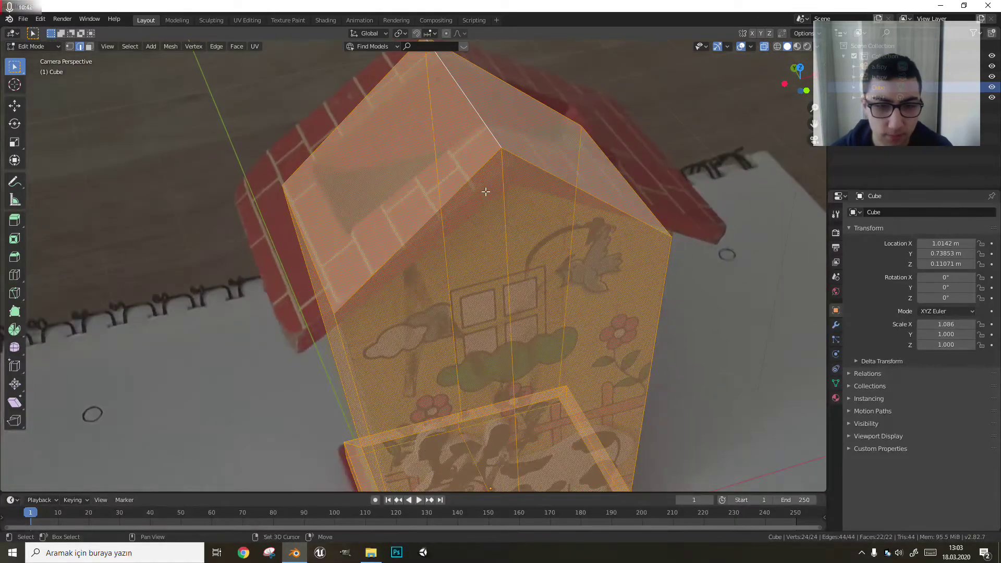
scroll(510, 207, "up", 1)
left_click(501, 197)
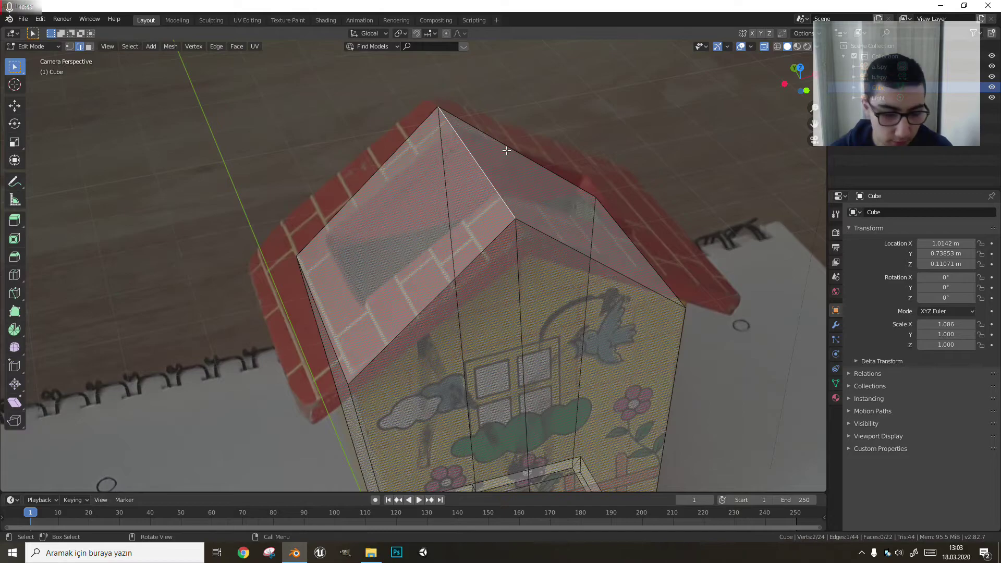
key("g")
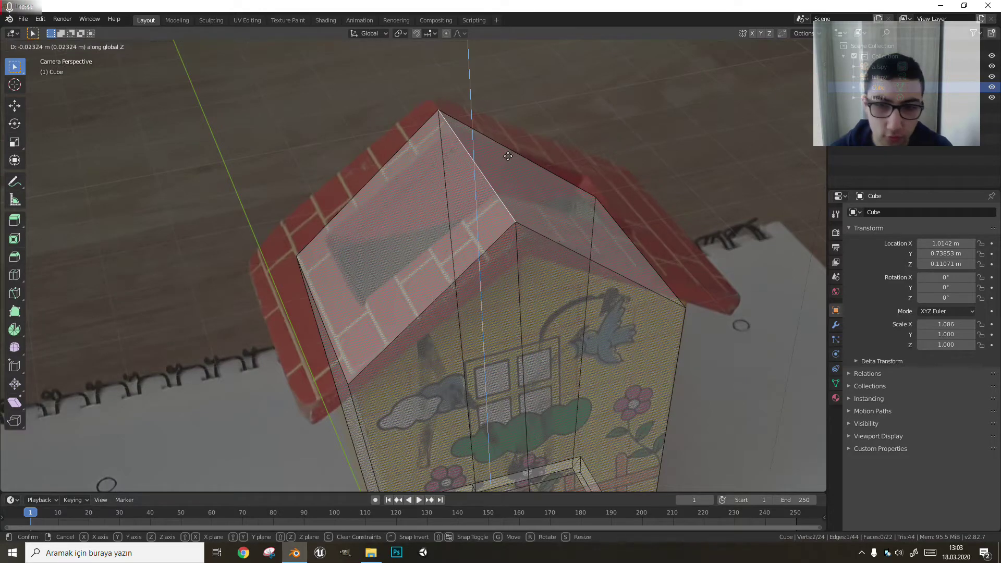
key("z")
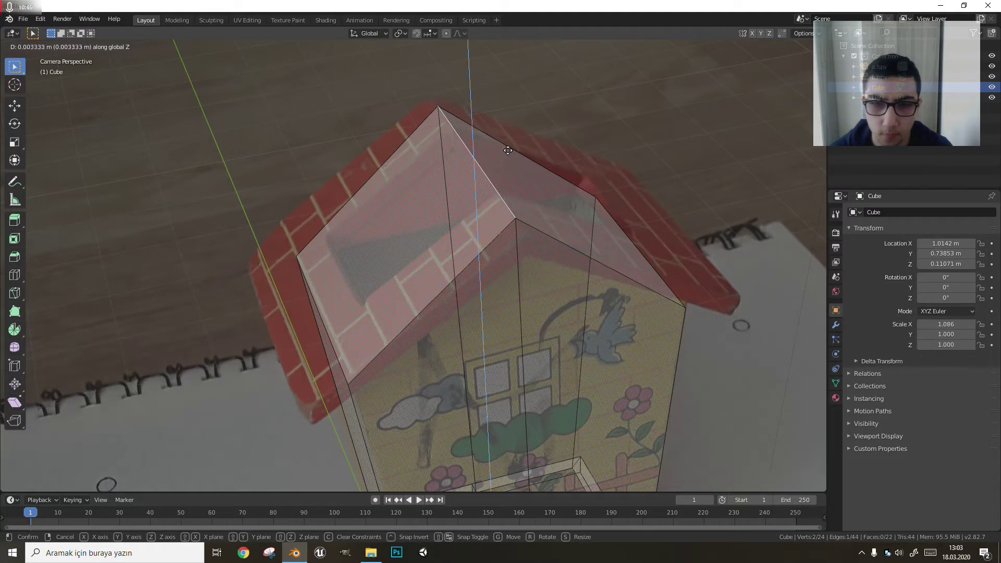
left_click(509, 150)
Raise the left lower roof edge along Z in two adjustments.
left_click(324, 303)
key("g")
key("z")
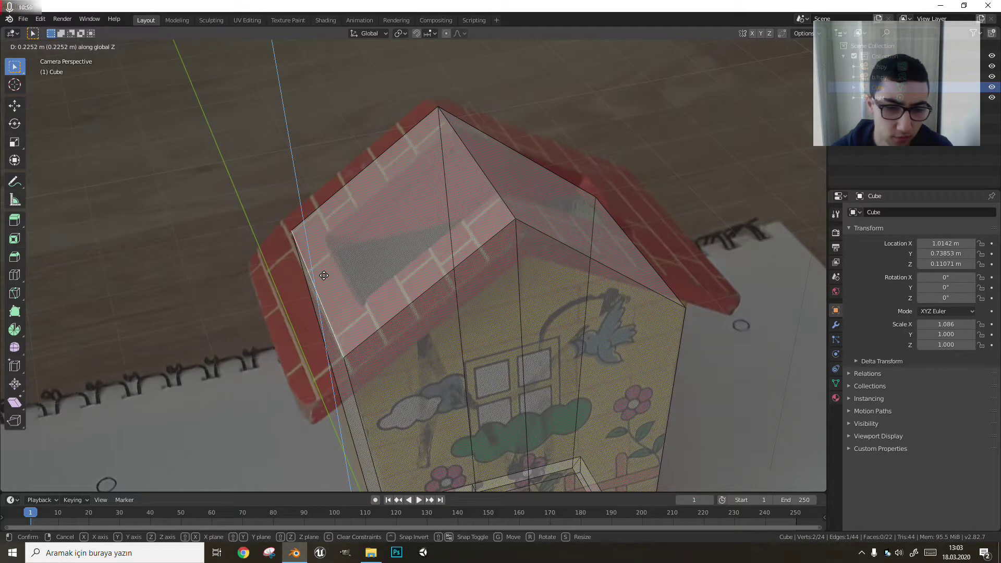
left_click(334, 277)
key("g")
key("z")
left_click(348, 276)
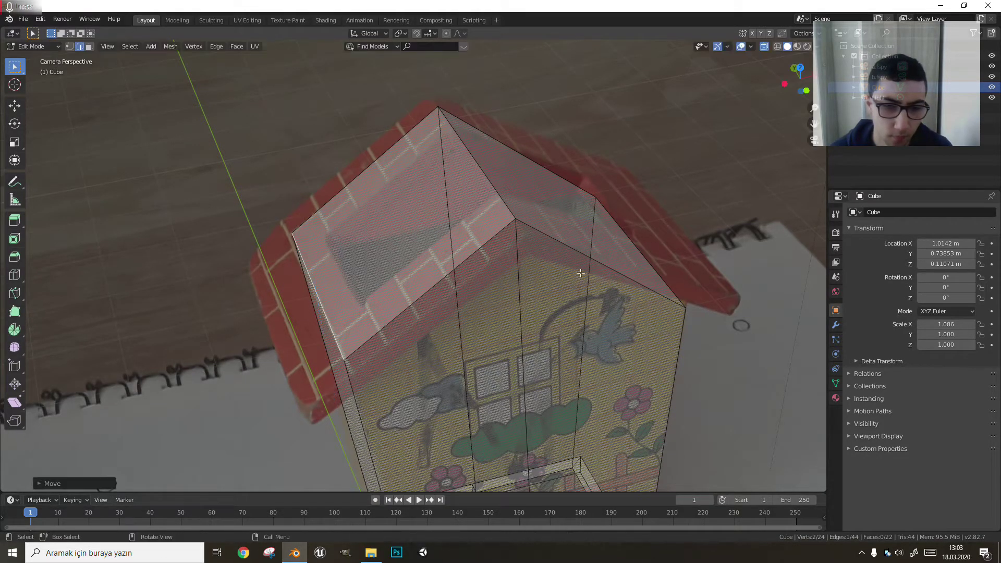
Raise the right lower roof edge along Z, then select the left roof face.
left_click(655, 254)
key("g")
key("z")
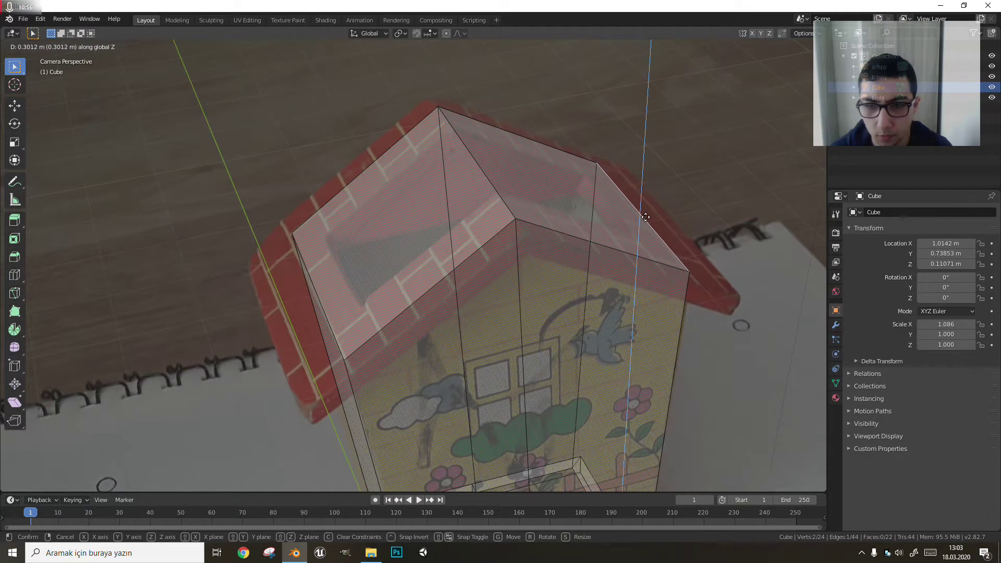
left_click(646, 218)
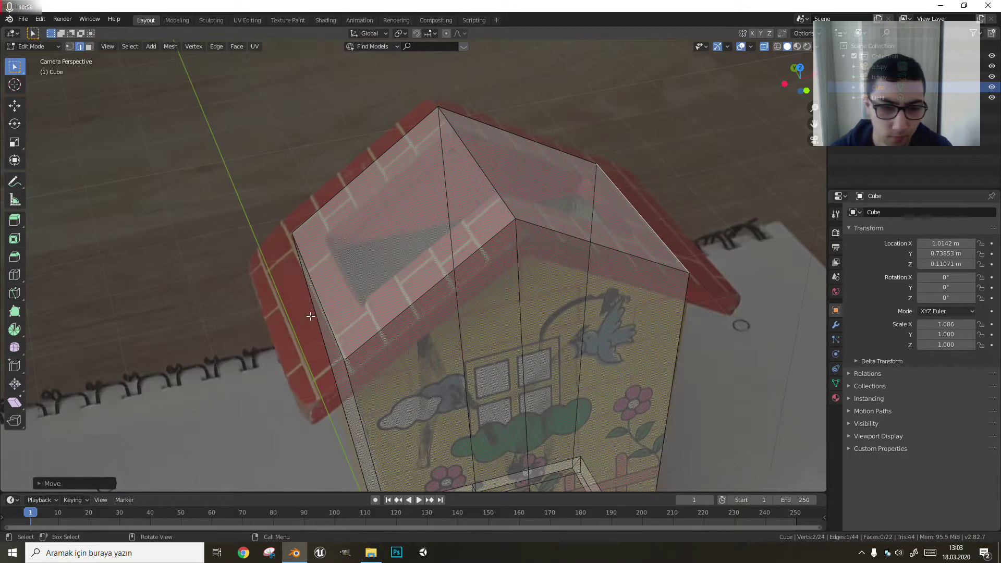
left_click(448, 198)
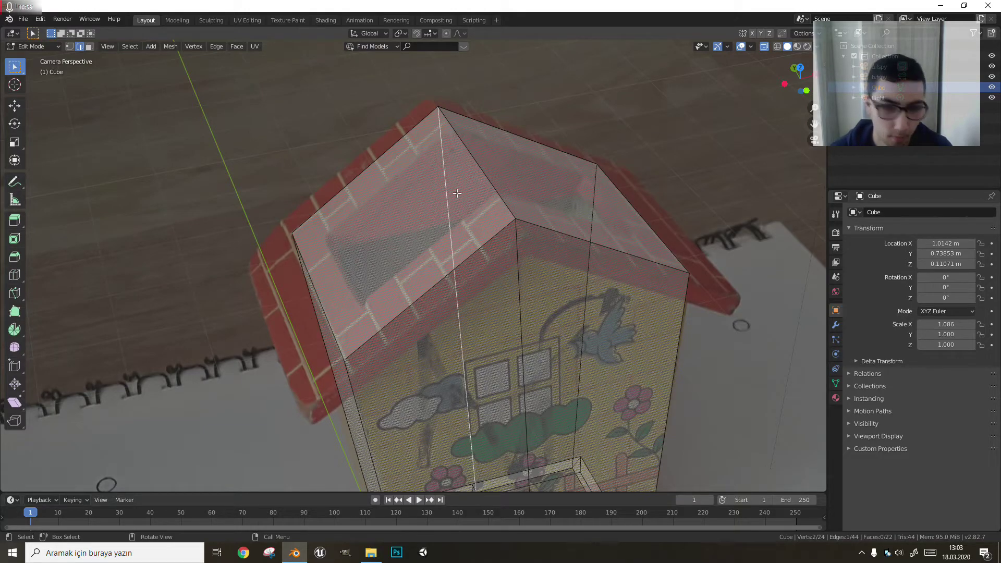
key("3")
left_click(501, 171)
left_click(584, 183, "shift")
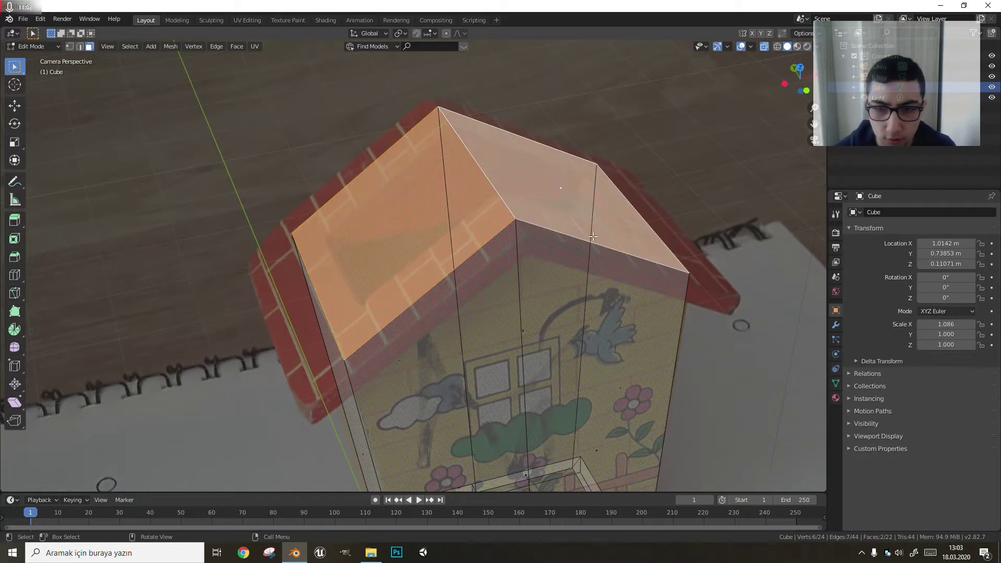
scroll(529, 279, "down", 2)
scroll(468, 239, "down", 2)
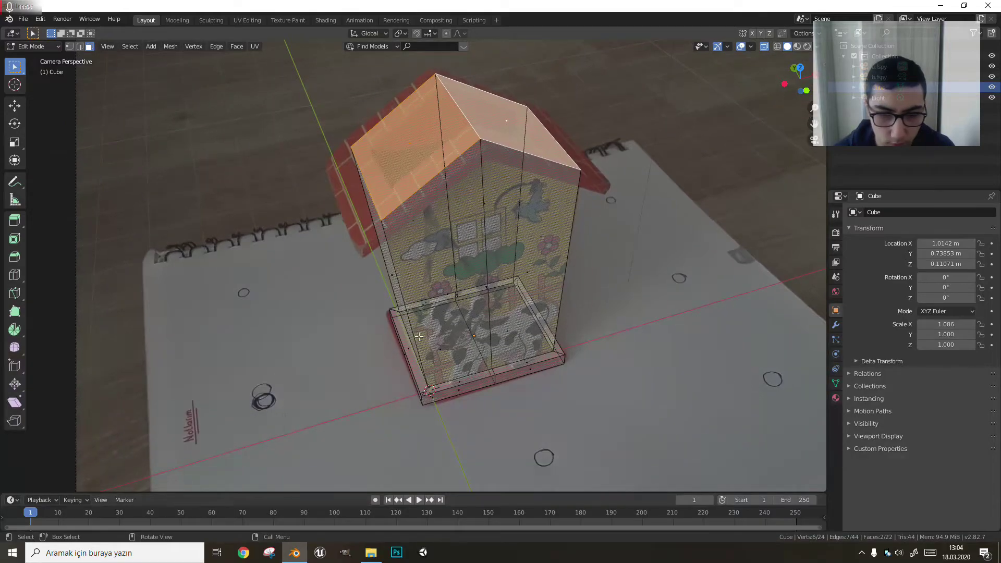
scroll(391, 314, "up", 1)
scroll(395, 310, "up", 1)
scroll(401, 305, "up", 1)
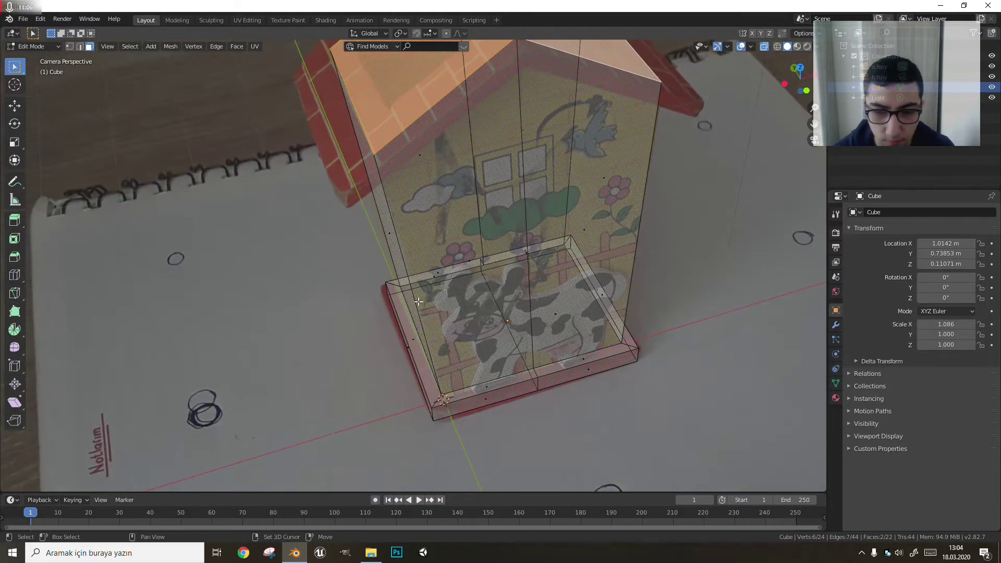
scroll(406, 299, "up", 2)
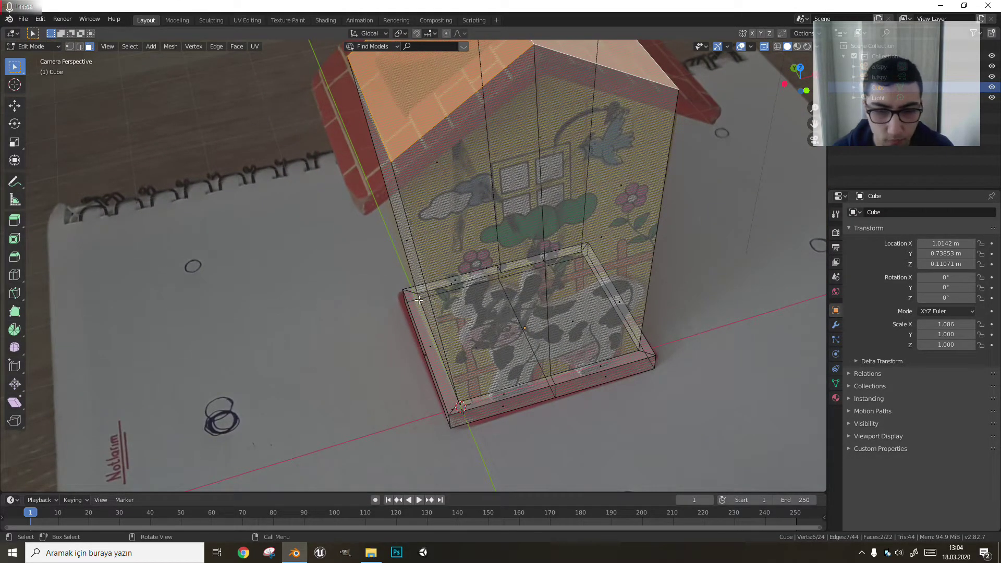
scroll(433, 311, "up", 1)
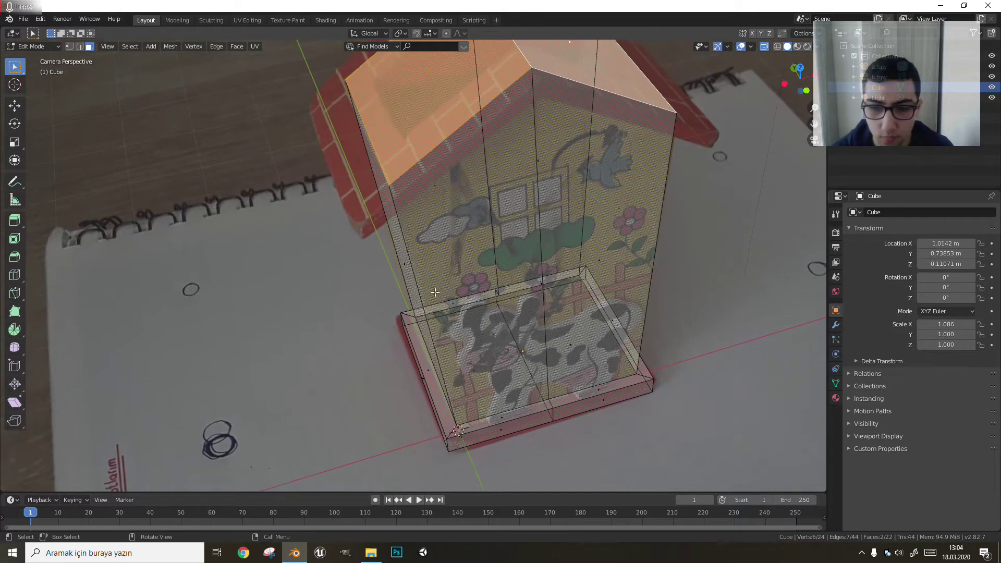
scroll(452, 325, "up", 2)
scroll(433, 339, "up", 1, "shift")
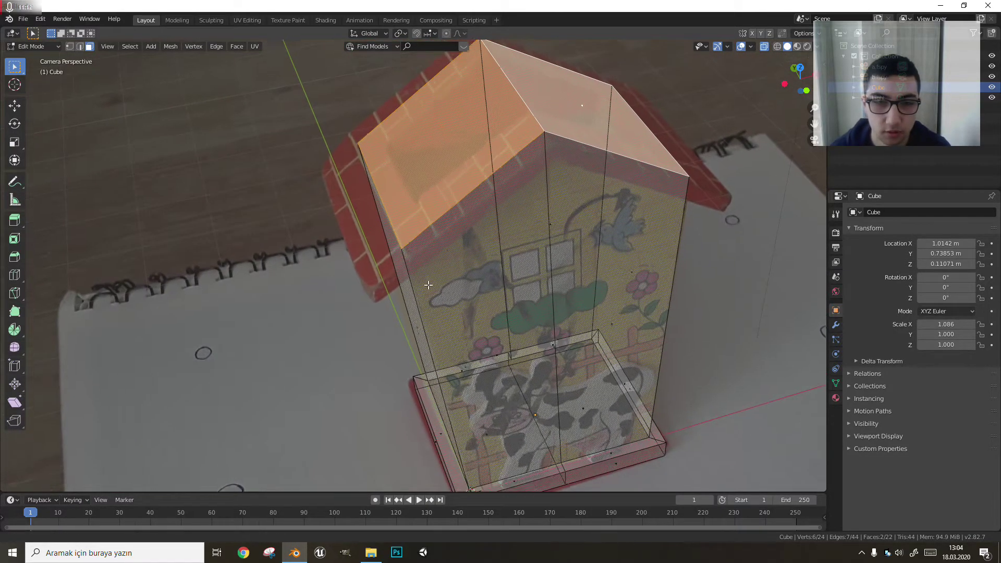
scroll(462, 280, "up", 3, "shift")
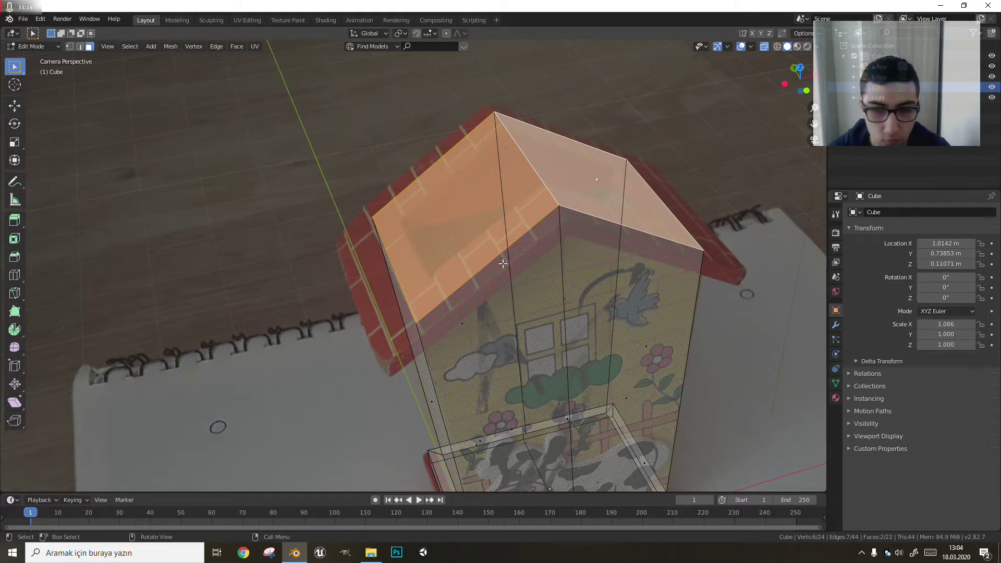
Extrude the two roof faces in place and scale them about 1.18 on X and Y to overhang the walls.
key("e")
key("Escape")
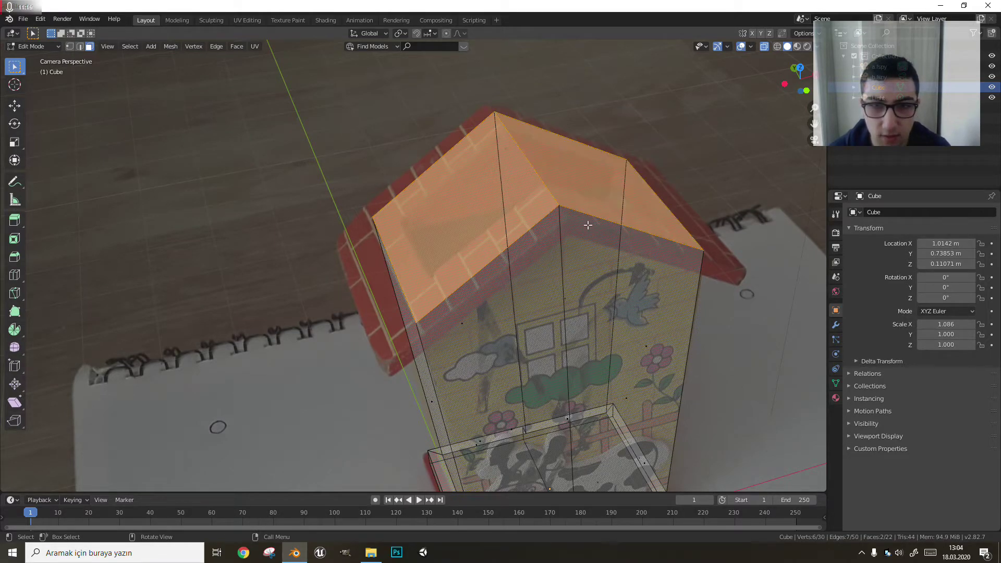
key("s")
key("x")
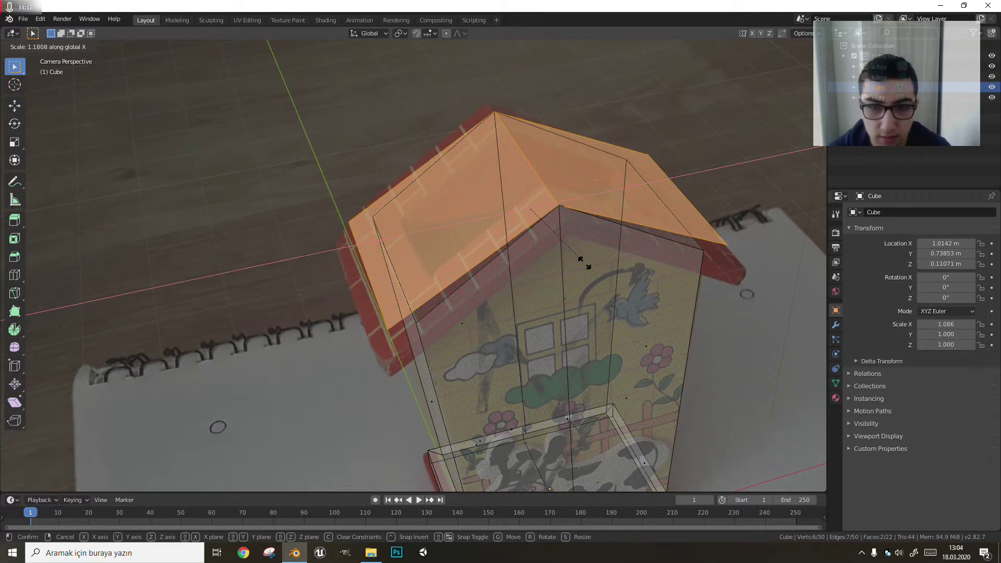
key("y")
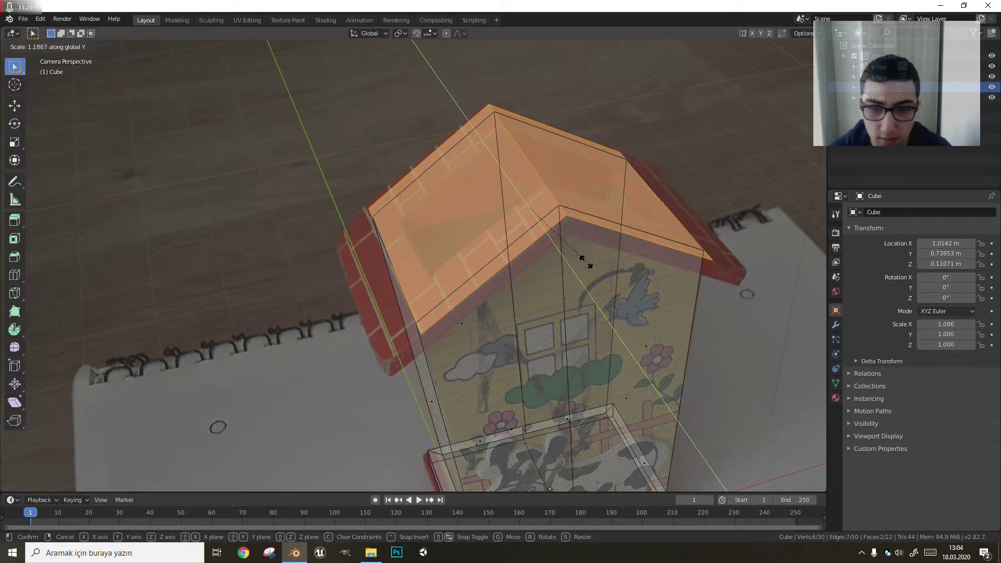
left_click(589, 263)
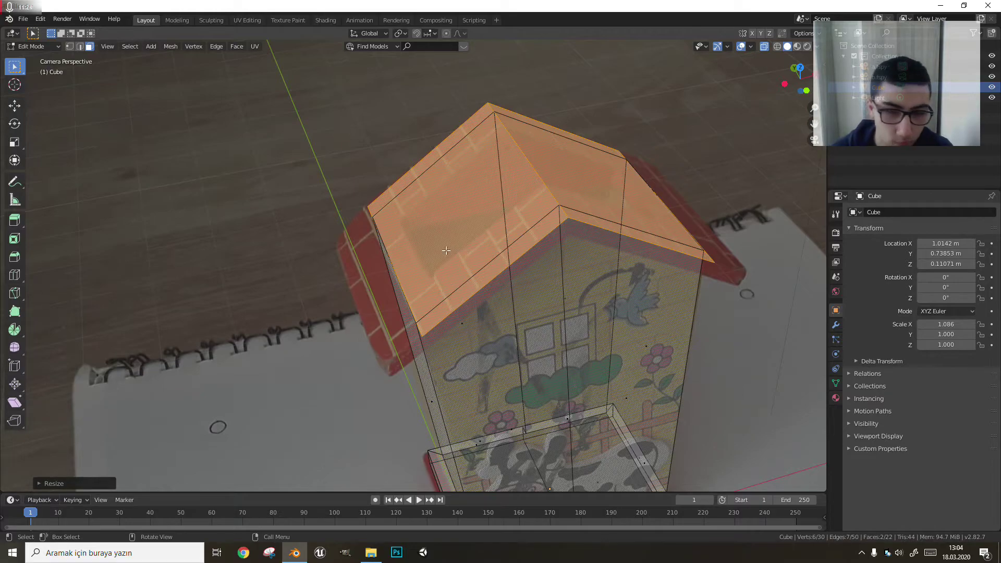
Create a custom 'Face' transform orientation from the left roof face.
key("2")
key("3")
left_click(453, 225)
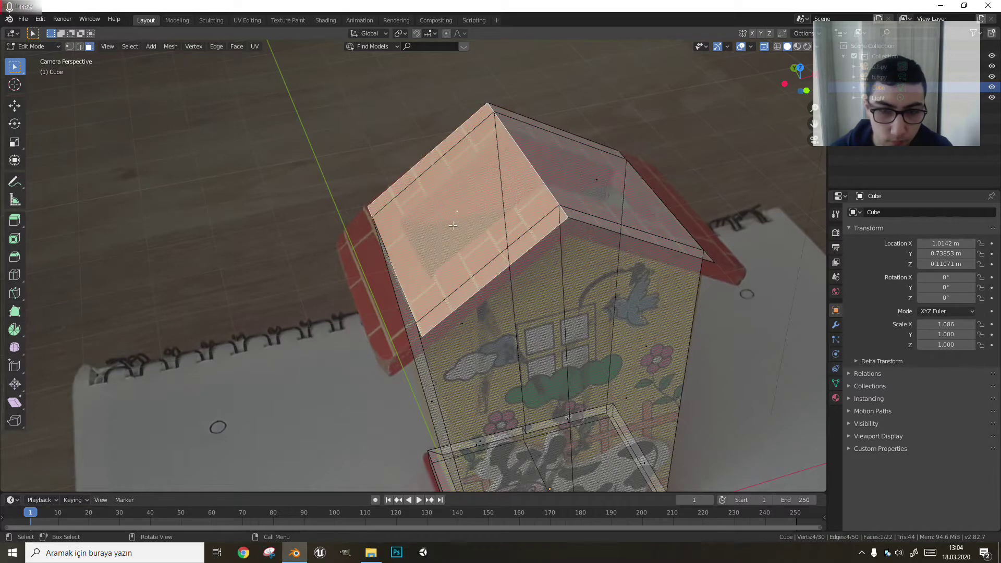
left_click(373, 33)
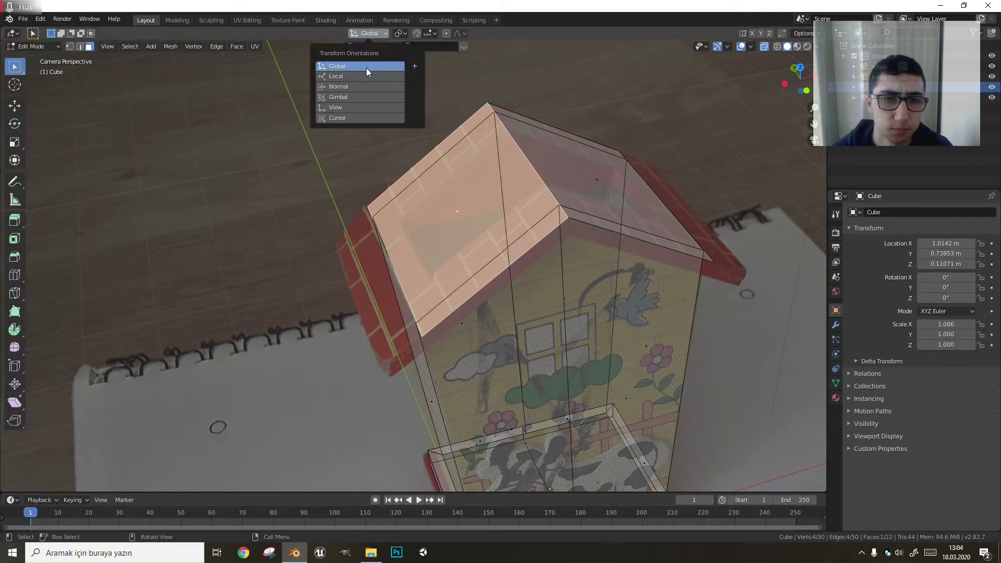
left_click(415, 67)
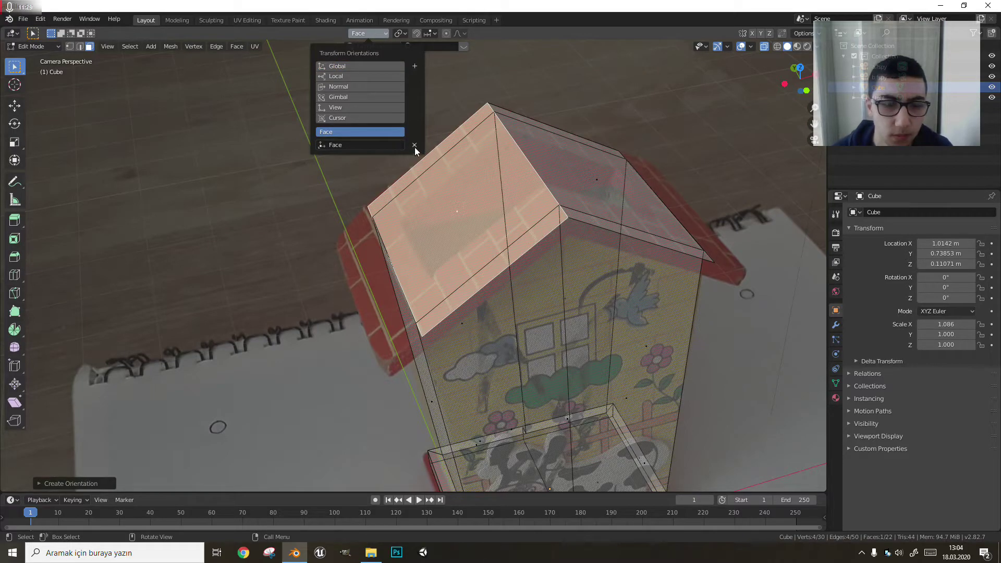
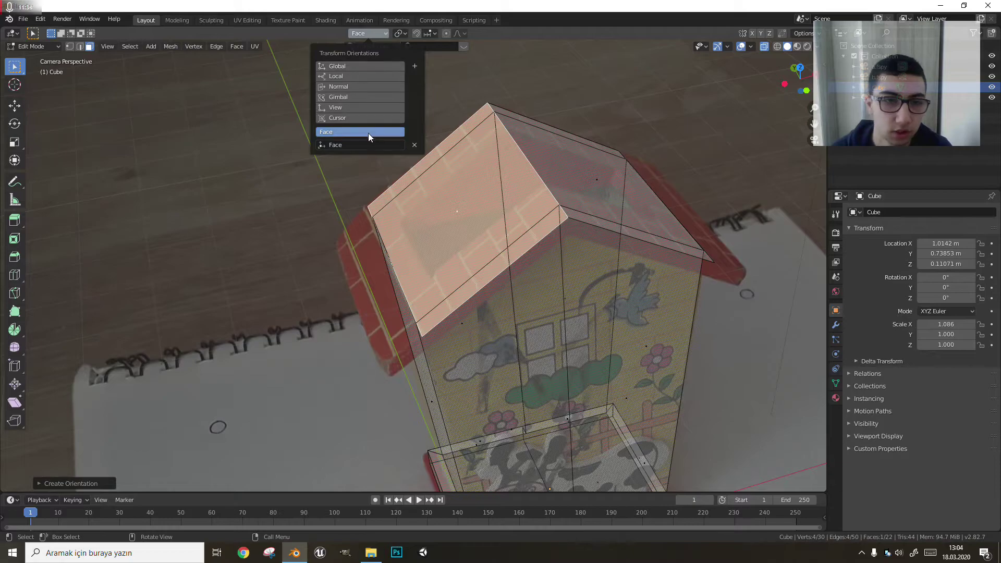
Extend the left roof's outer edge outward along its slope for a longer overhang.
left_click(377, 33)
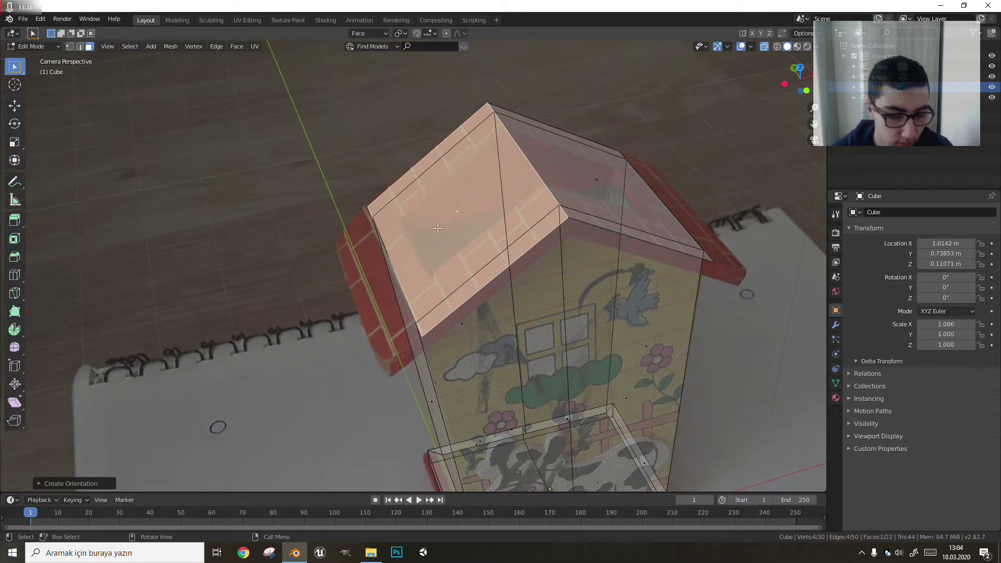
key("2")
left_click(402, 259)
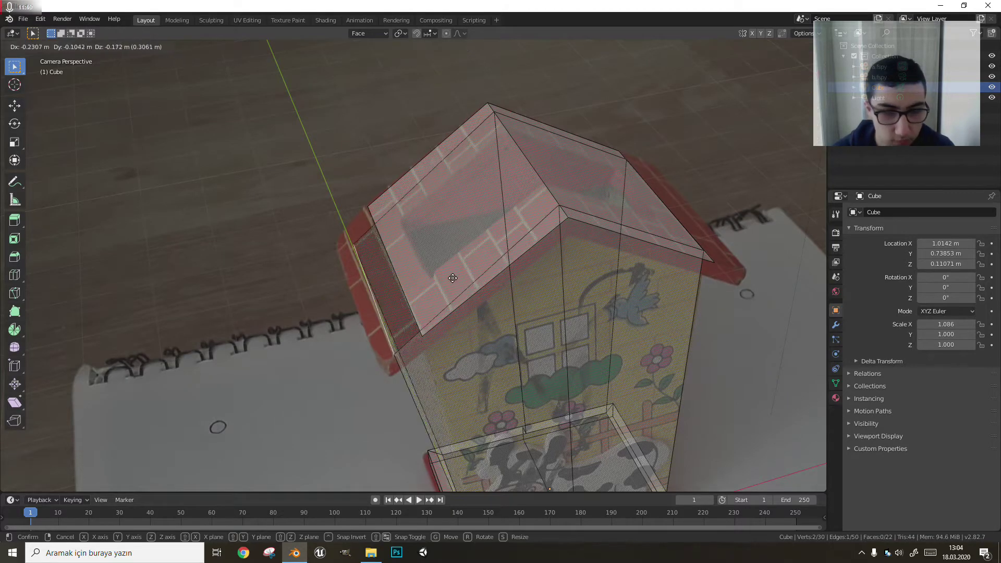
left_click(373, 212)
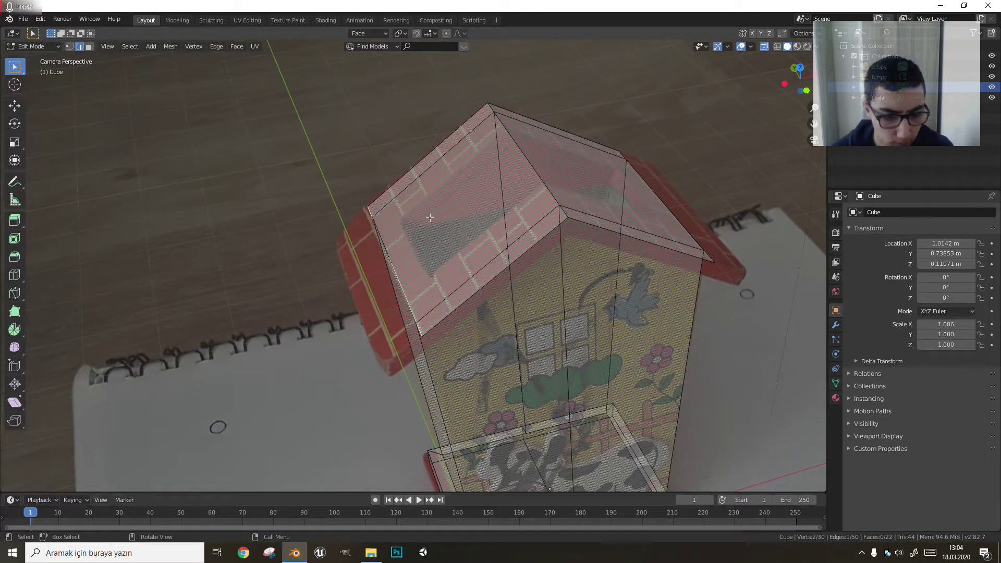
key("g")
key("x")
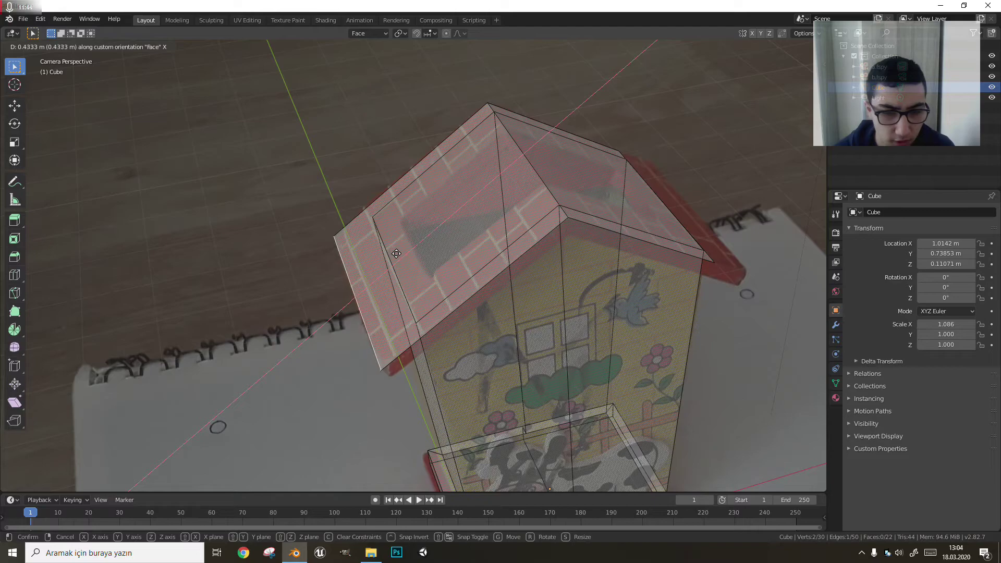
left_click(400, 254)
key("g")
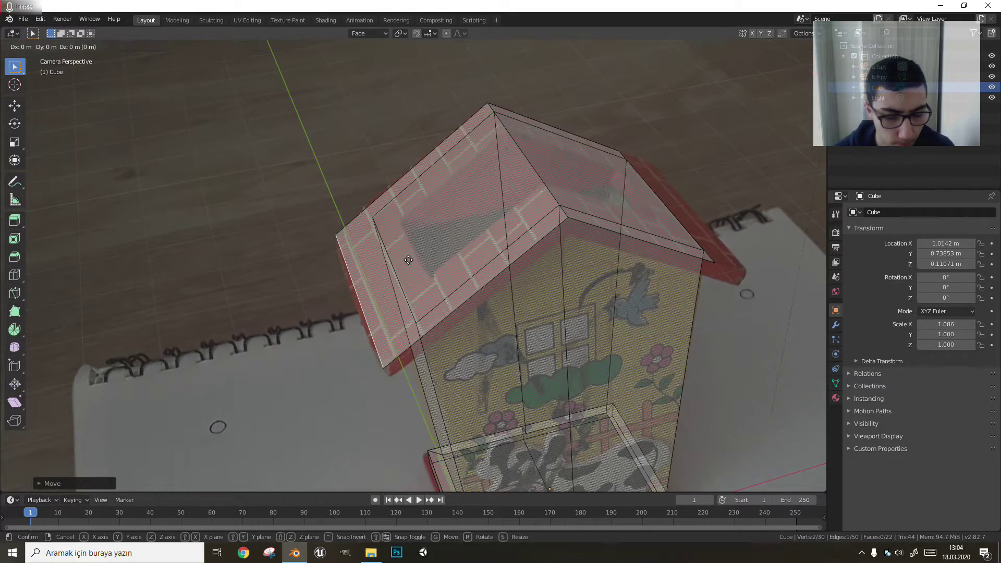
key("x")
left_click(408, 262)
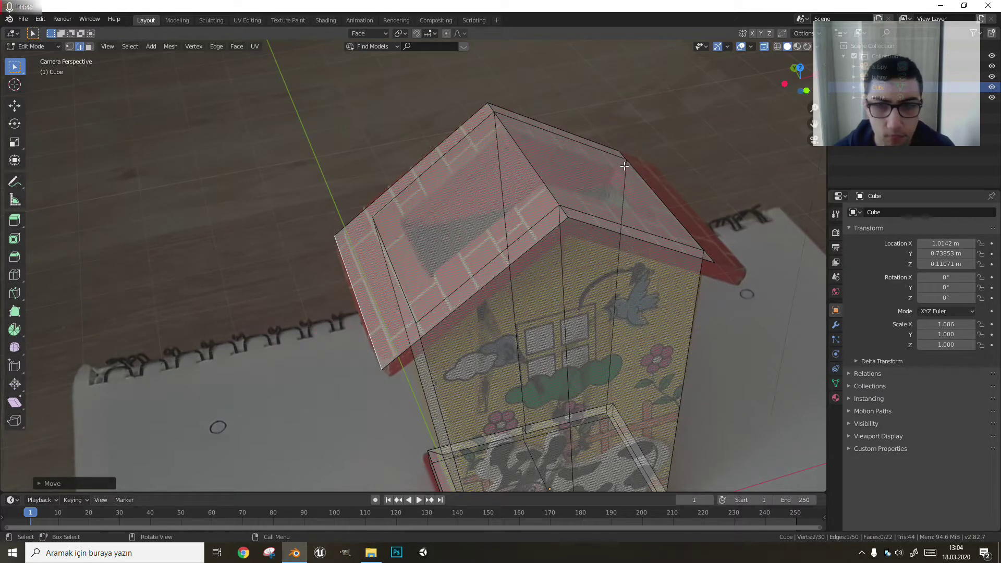
key("ctrl+z")
Remove the custom Face and Edge transform orientations and select the right roof face.
left_click(385, 33)
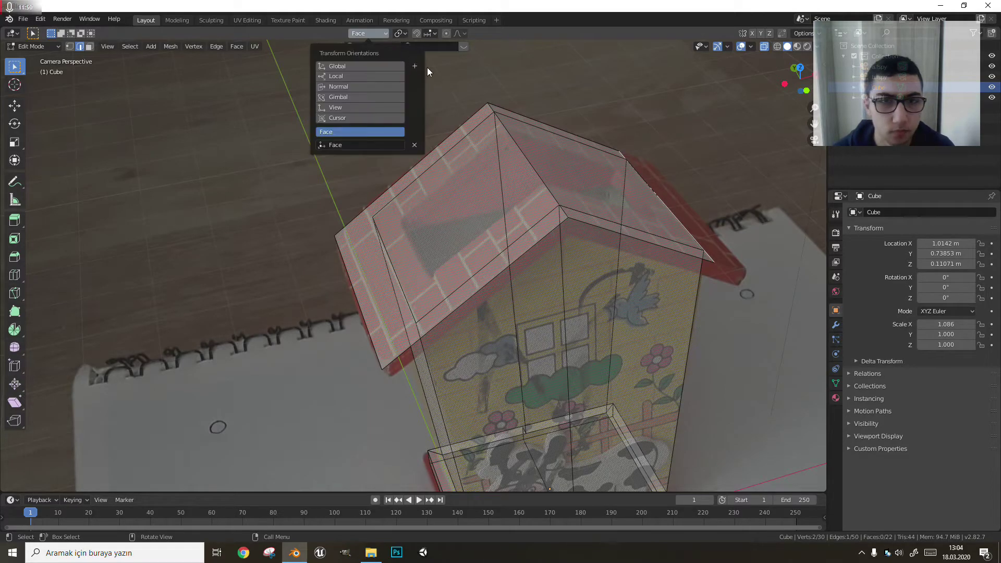
left_click(415, 145)
left_click(415, 66)
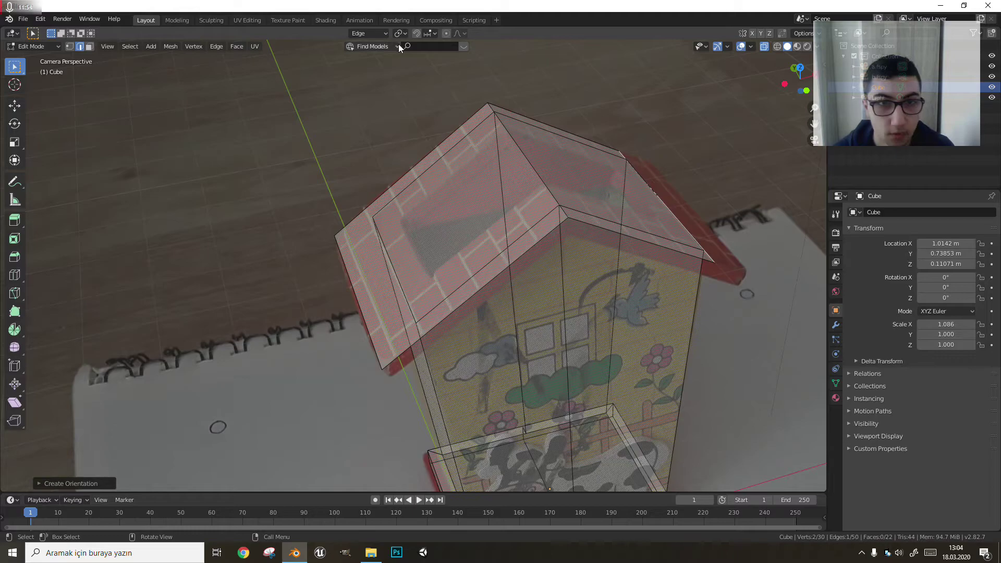
left_click(387, 34)
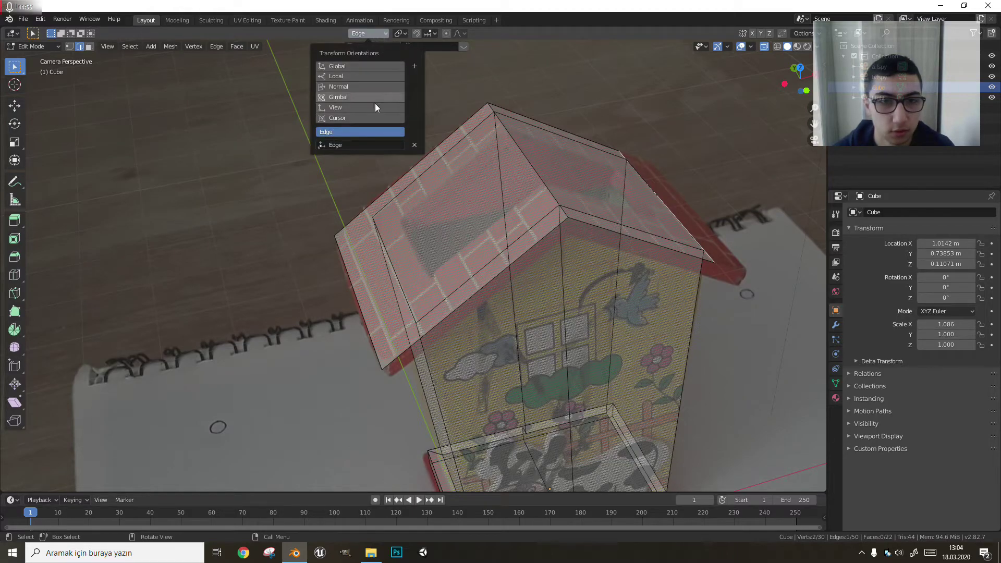
left_click(415, 145)
key("3")
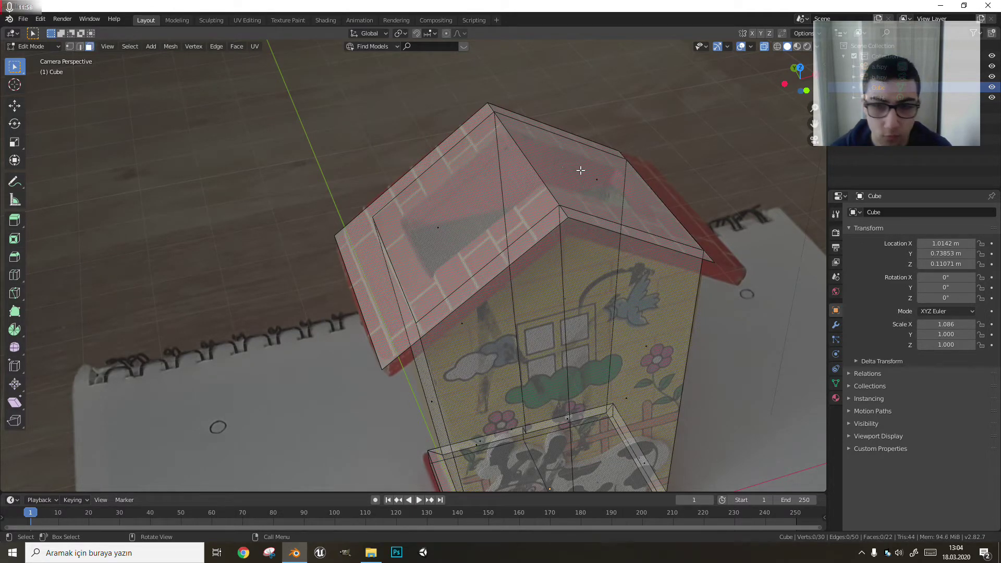
left_click(579, 169)
left_click(360, 34)
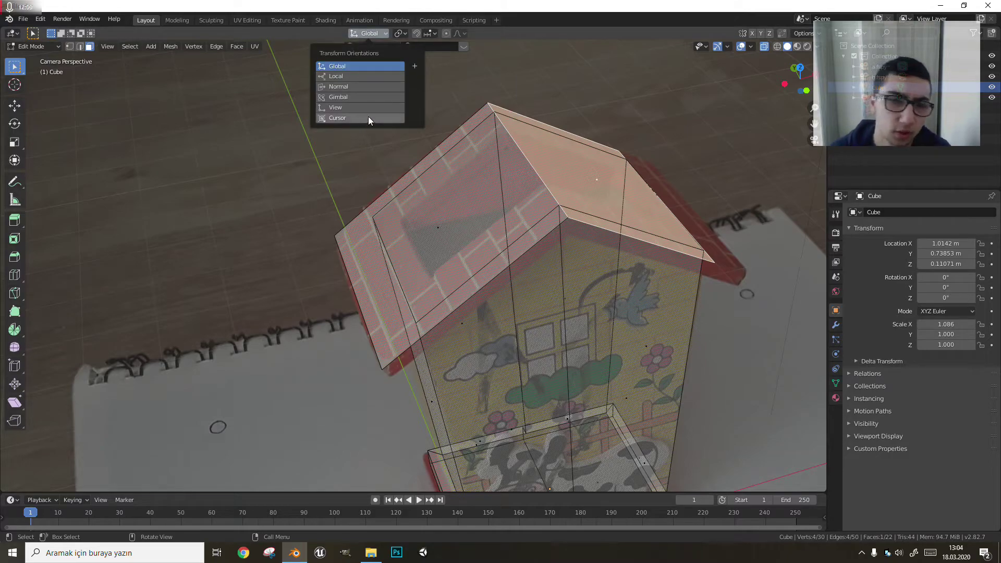
Create a Face orientation from the right roof and extend its outer edge outward along the slope.
left_click(415, 66)
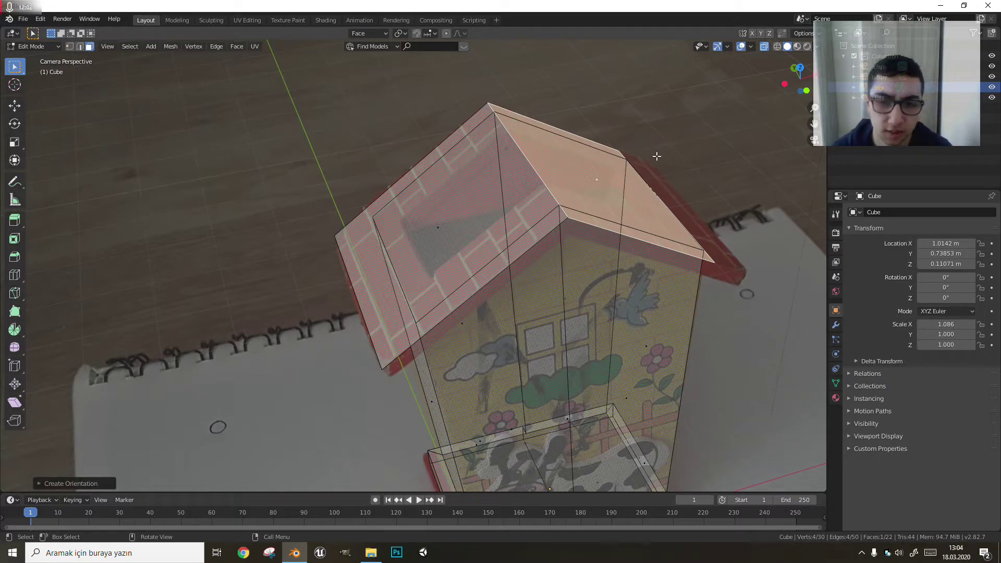
key("2")
left_click(630, 153)
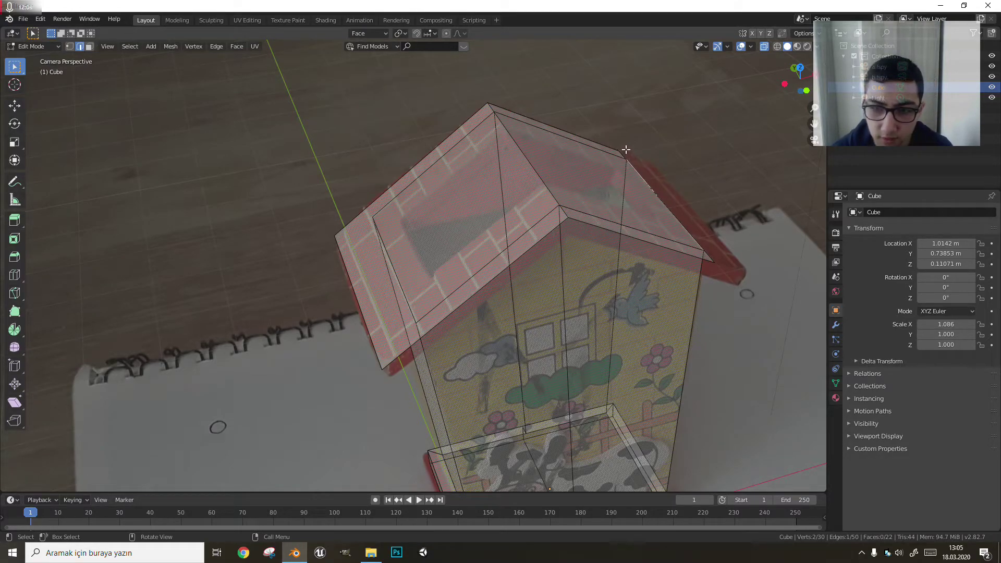
scroll(624, 156, "down", 4)
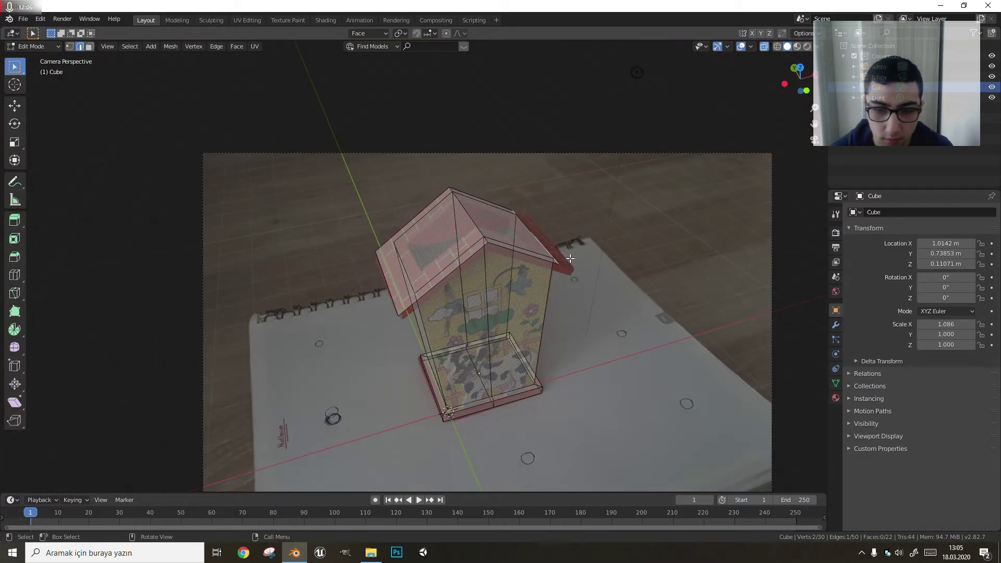
scroll(571, 258, "up", 3)
key("g")
key("y")
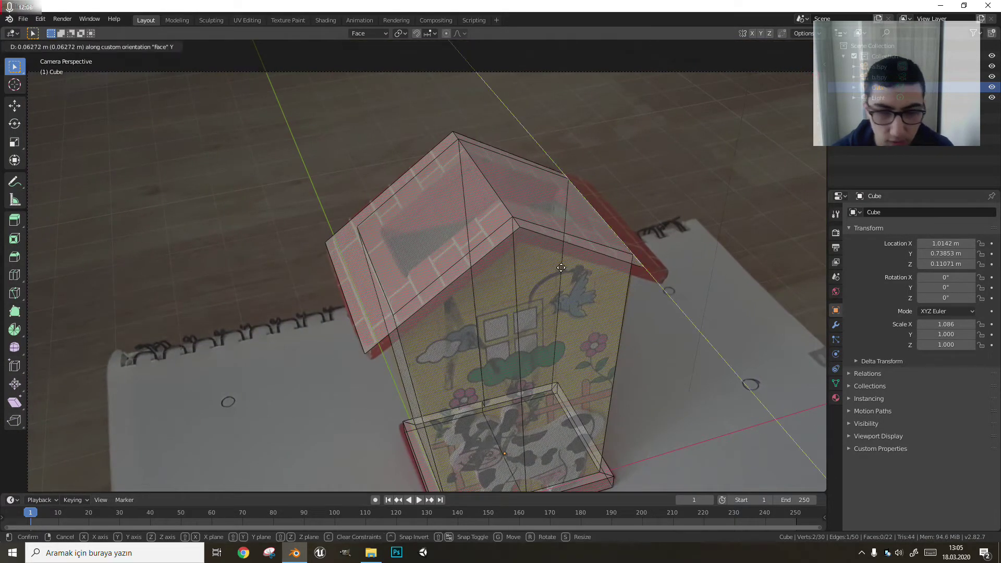
key("x")
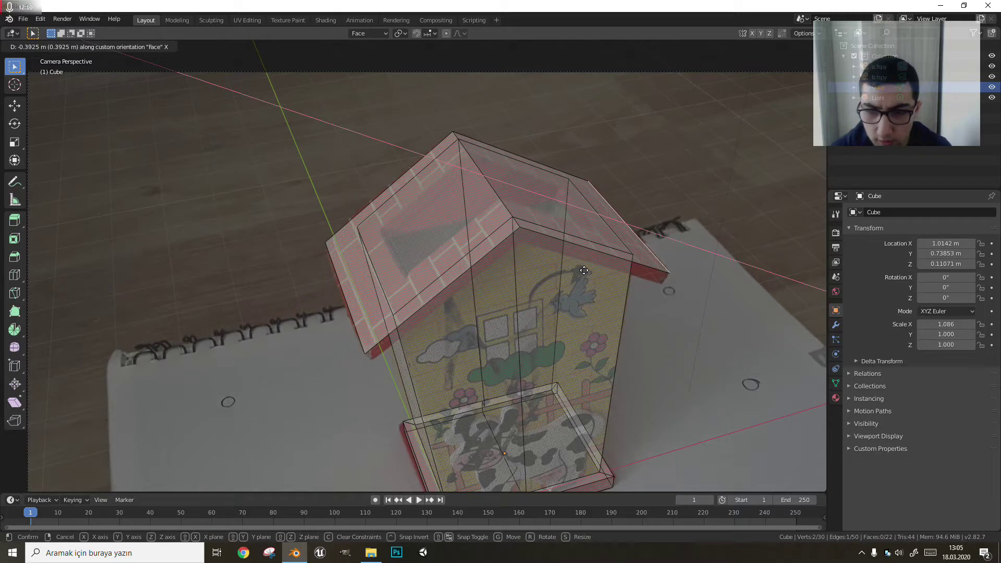
left_click(585, 270)
Orbit around the house, then view it straight from the front.
mouse_move(584, 270)
middle_mouse_down()
mouse_move(540, 217)
mouse_move(513, 234)
mouse_move(515, 246)
mouse_move(528, 239)
middle_mouse_up()
key("KP_0")
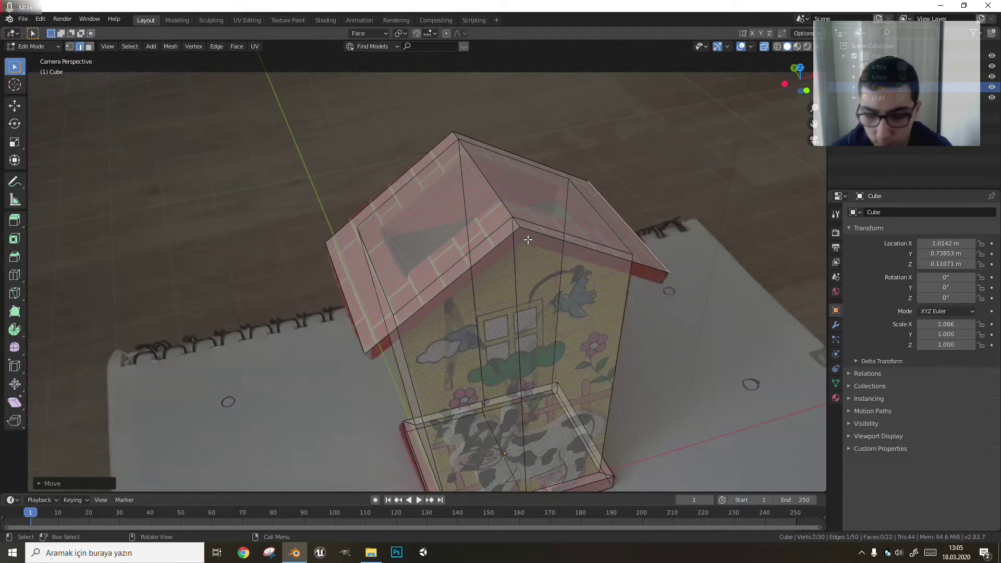
key("KP_1")
scroll(527, 240, "up", 1)
scroll(525, 253, "up", 1)
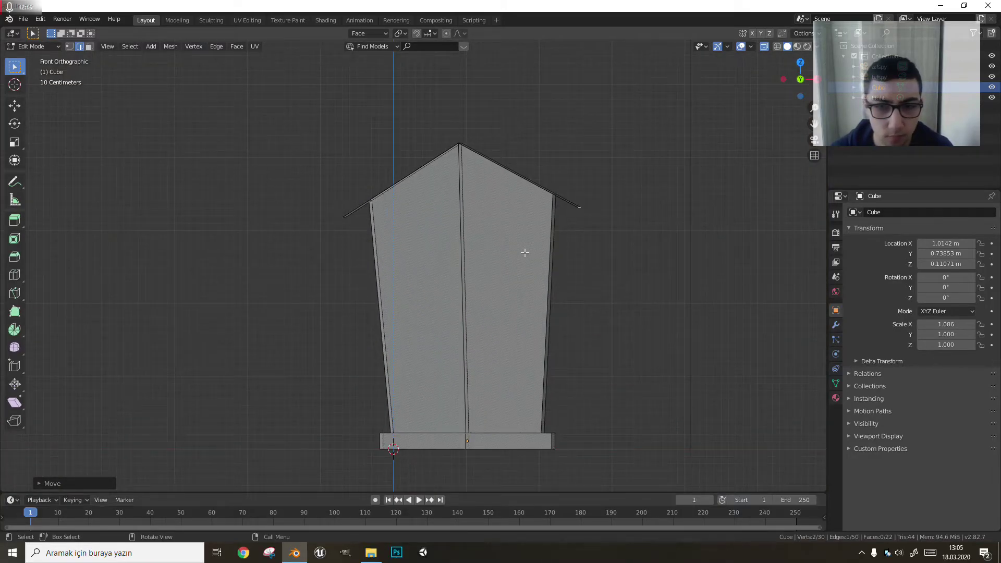
Return to the camera view over the reference photo and centre the roof.
scroll(521, 237, "down", 2)
scroll(541, 197, "up", 3)
scroll(505, 150, "down", 1)
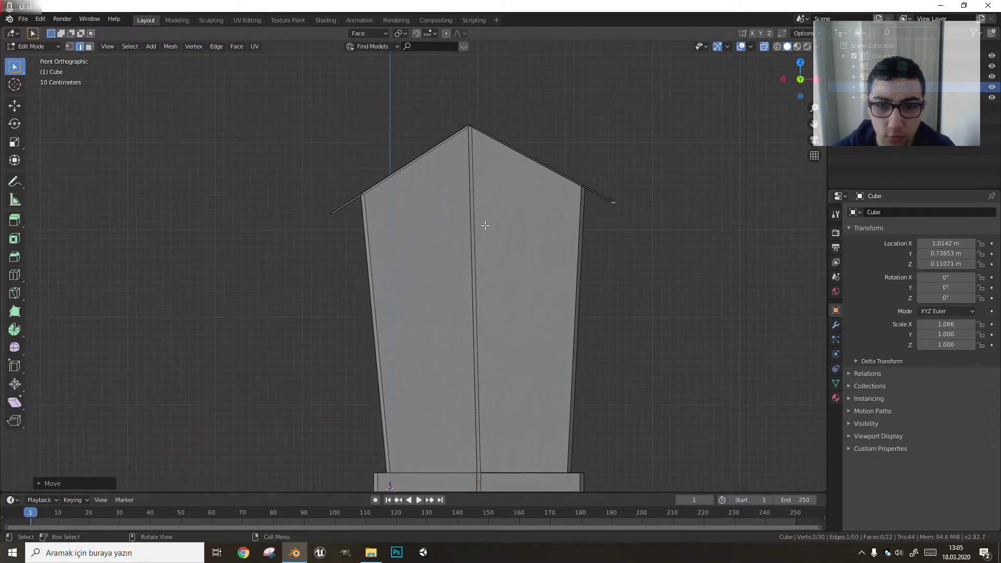
scroll(488, 224, "down", 2)
scroll(482, 217, "up", 2)
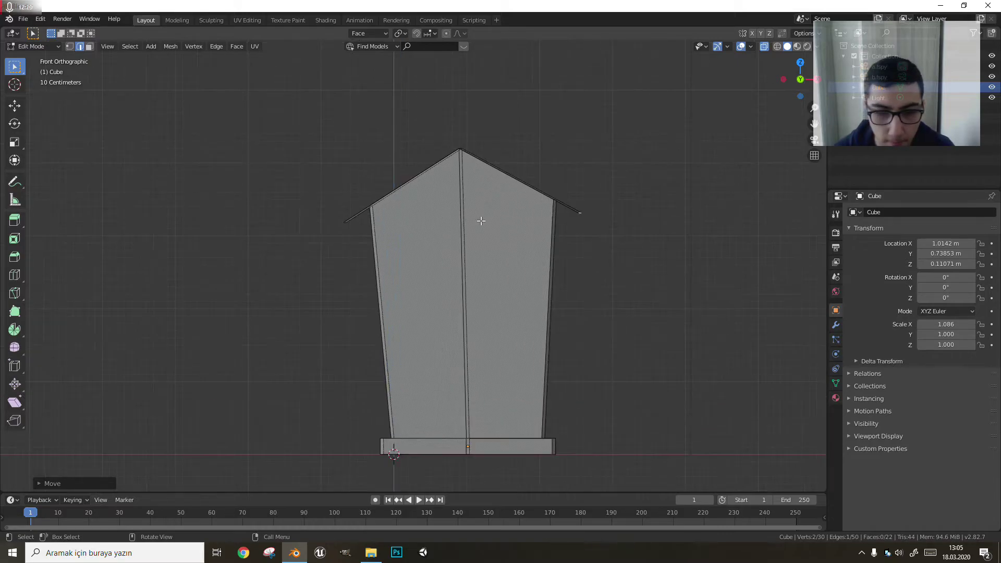
key("KP_0")
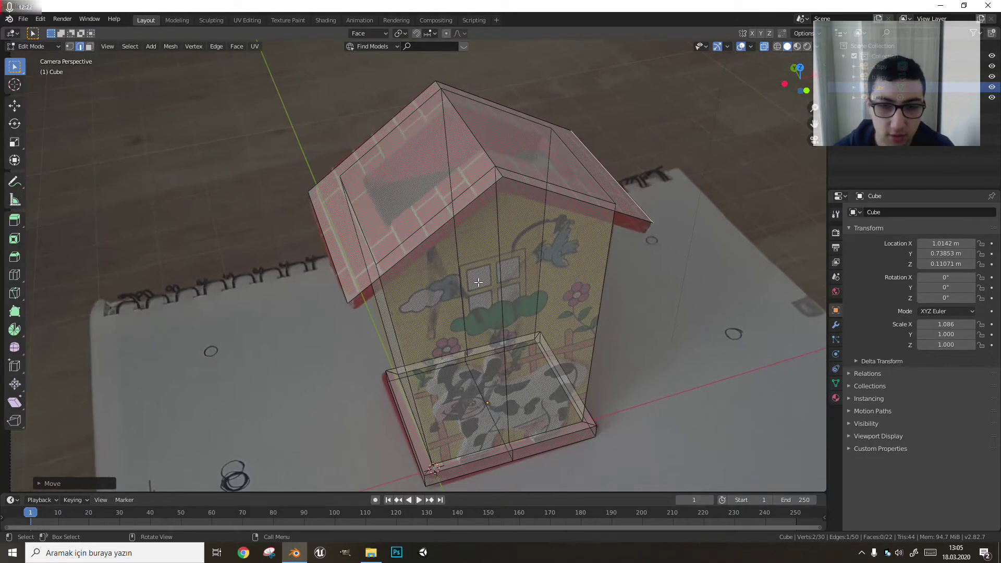
scroll(568, 245, "up", 1)
scroll(564, 230, "up", 1)
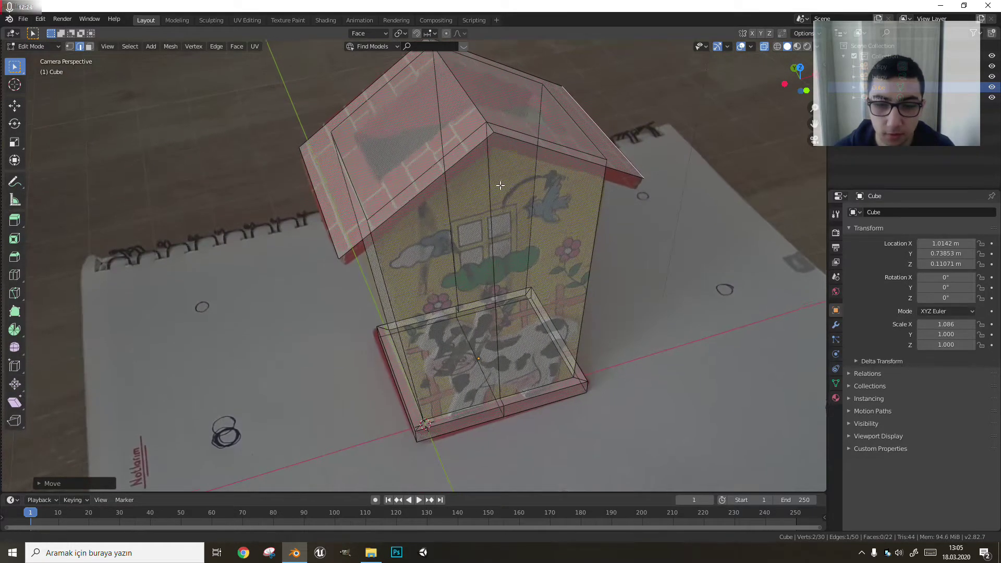
scroll(553, 209, "up", 2)
middle_click_drag(553, 209, 552, 246, "shift")
Extrude the whole connected roof vertically to give it thickness.
left_click(553, 193)
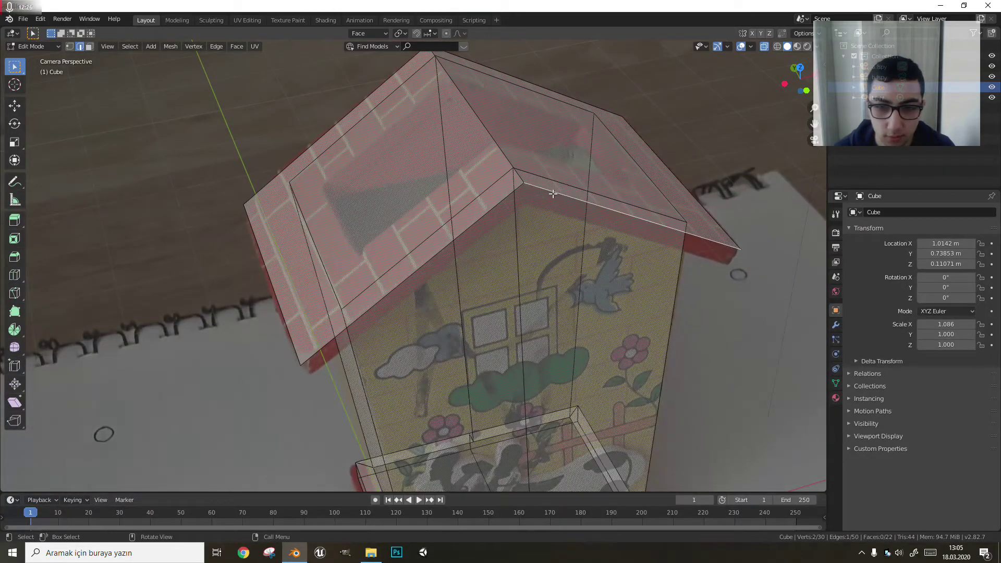
key("l")
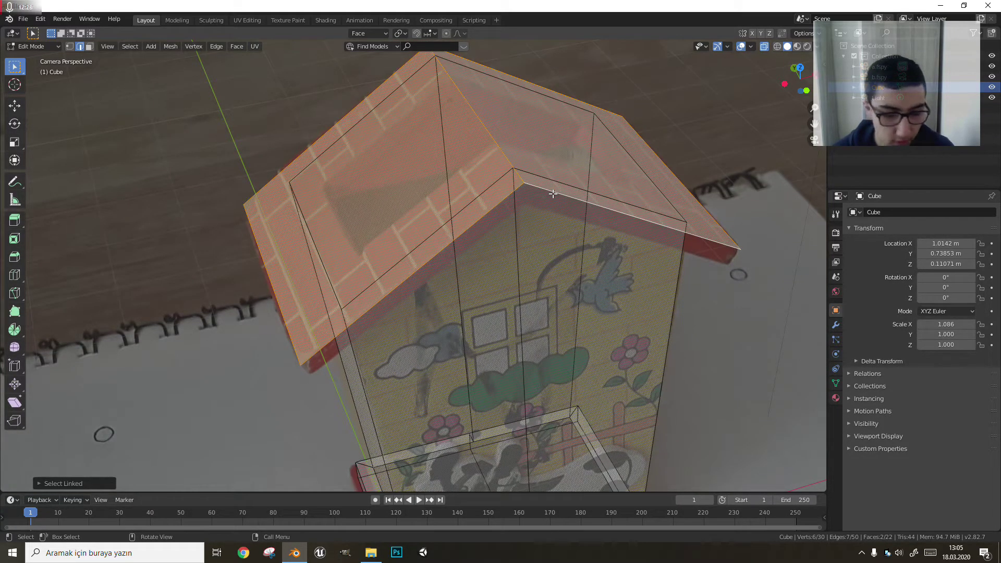
key("e")
key("z")
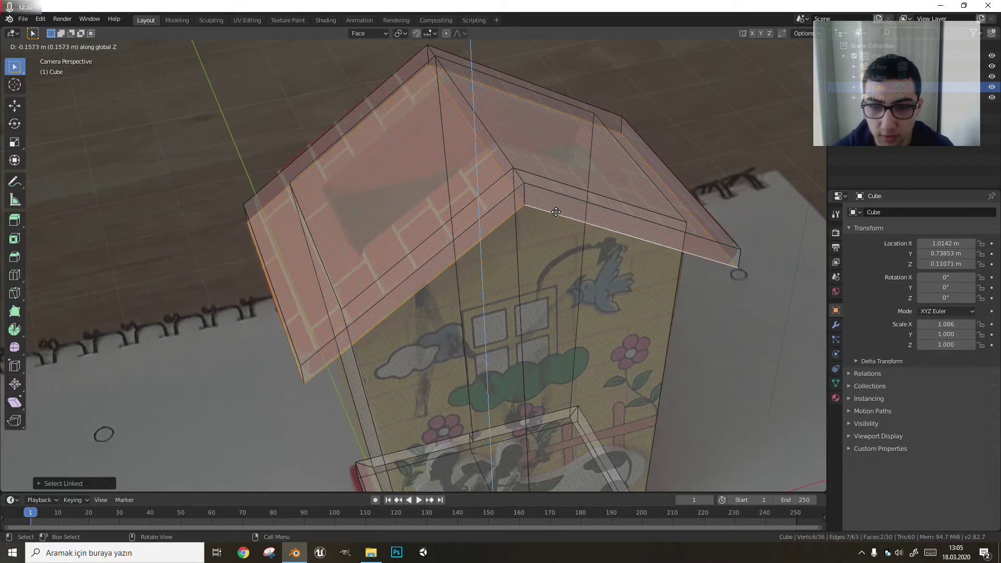
left_click(556, 212)
From the front view, edge-slide both vertical end edges of the roof.
key("KP_0")
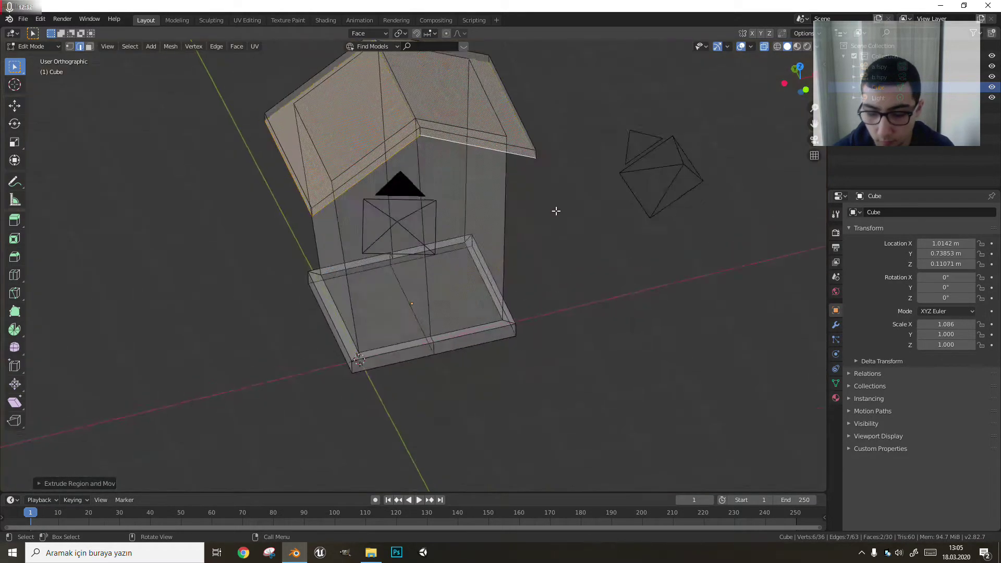
key("KP_1")
scroll(600, 222, "up", 3)
scroll(604, 224, "up", 1)
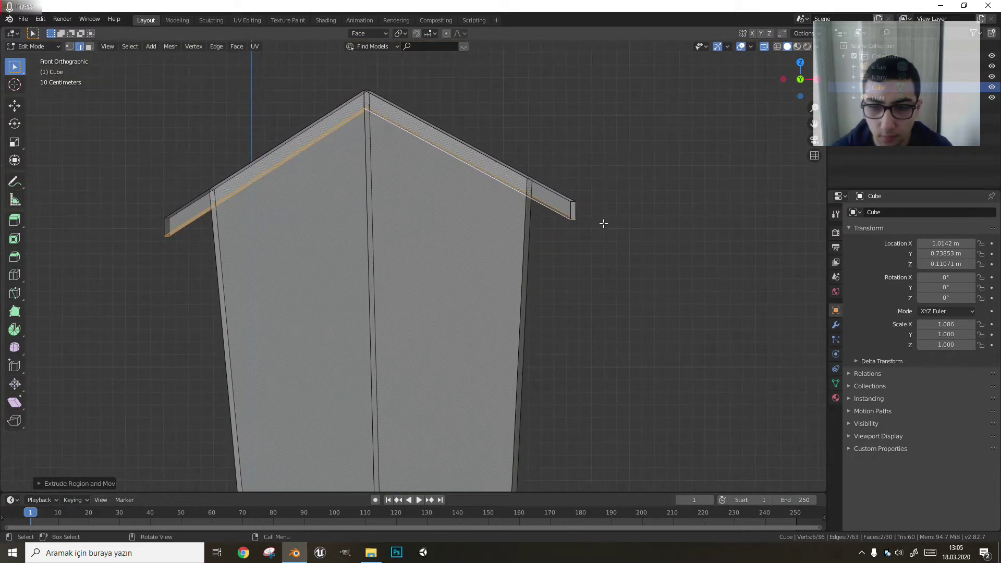
left_click(571, 220)
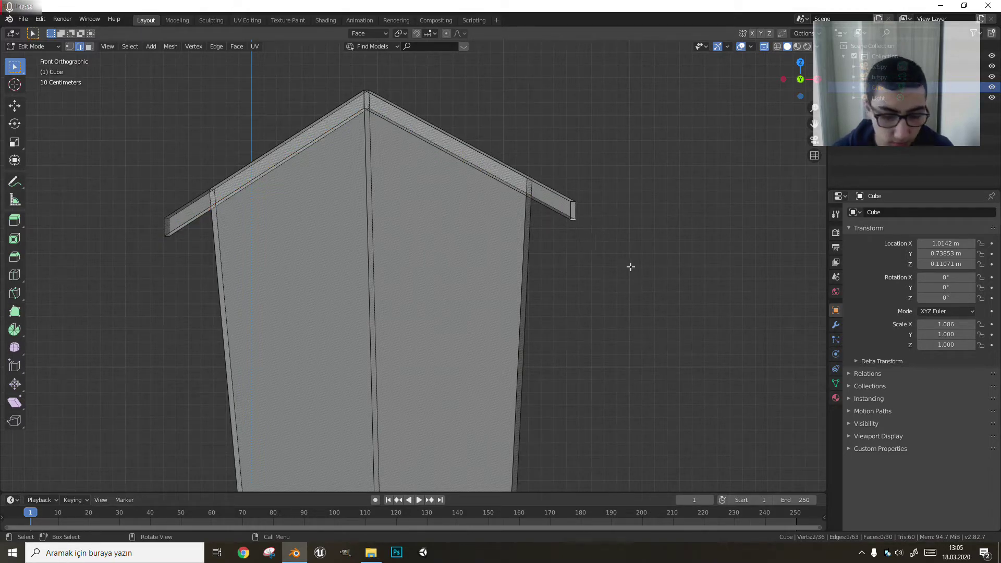
key("g")
key("g")
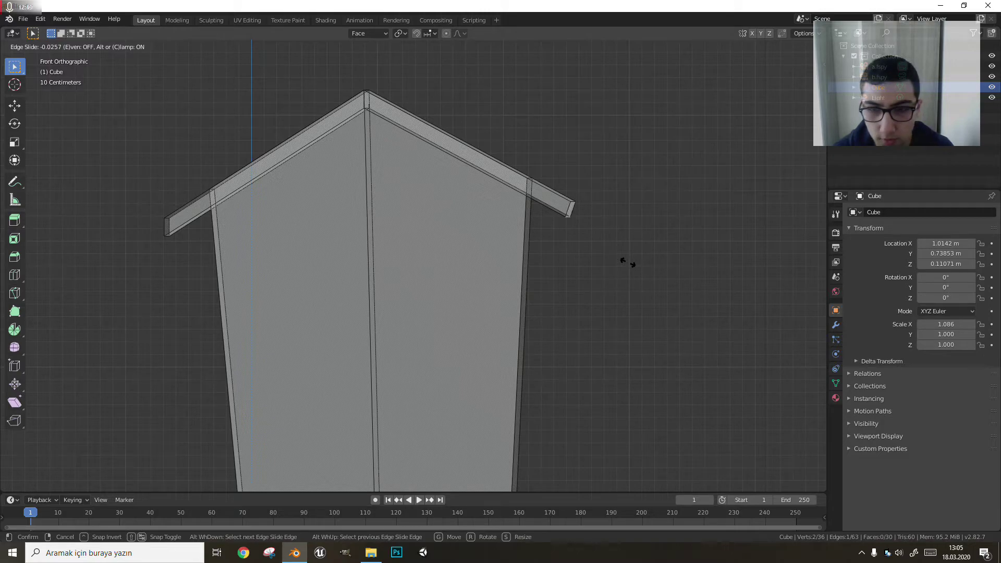
left_click(628, 259)
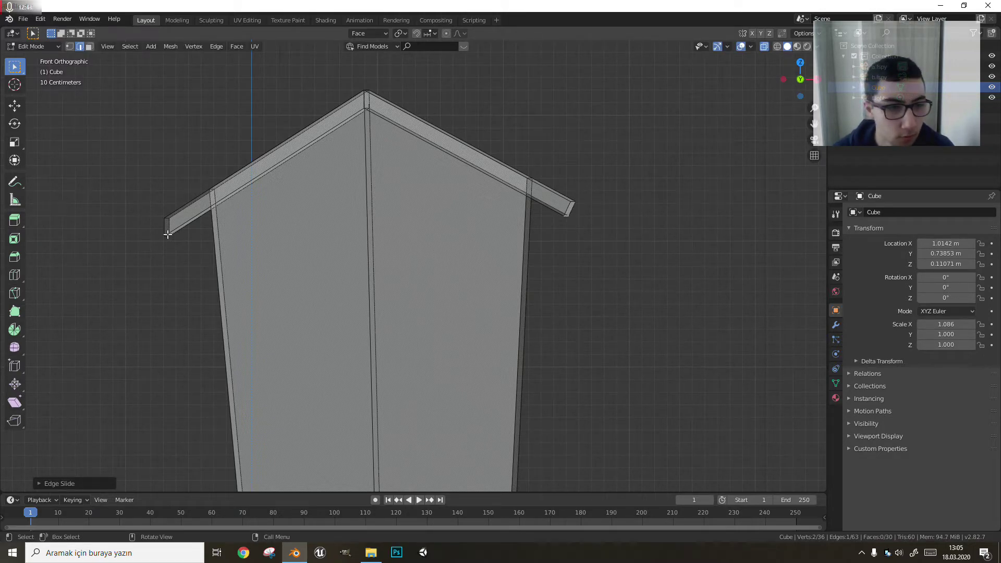
key("g")
key("g")
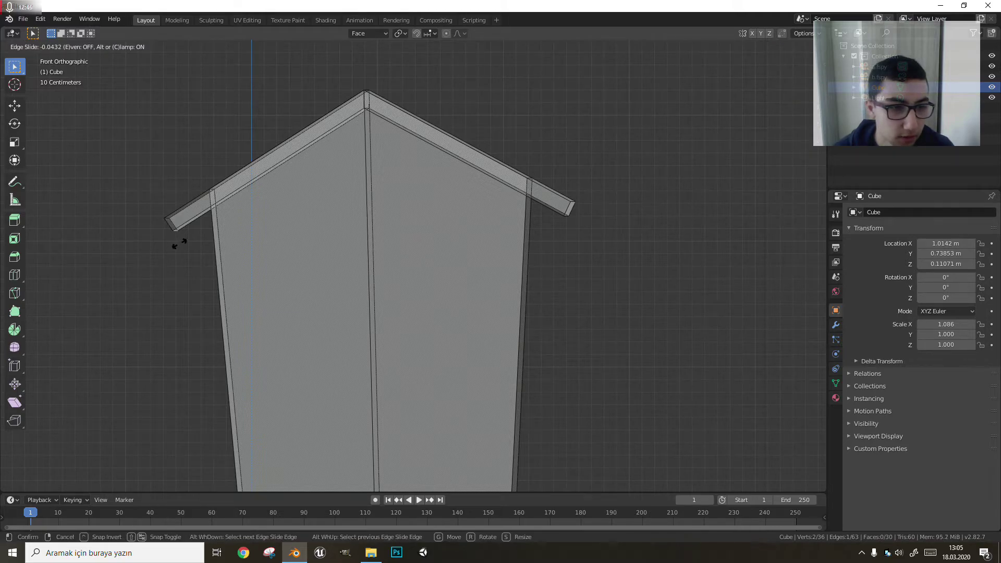
left_click(179, 244)
Select all of the house mesh, return to Object Mode and orbit the view.
scroll(251, 242, "down", 4)
key("a")
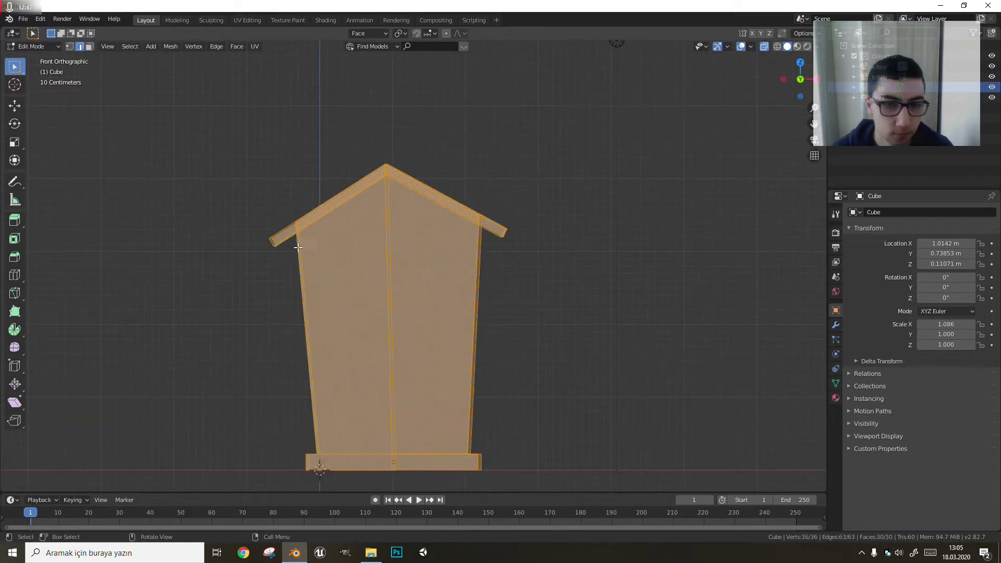
scroll(313, 256, "down", 4)
key("Tab")
middle_click_drag(336, 252, 392, 305)
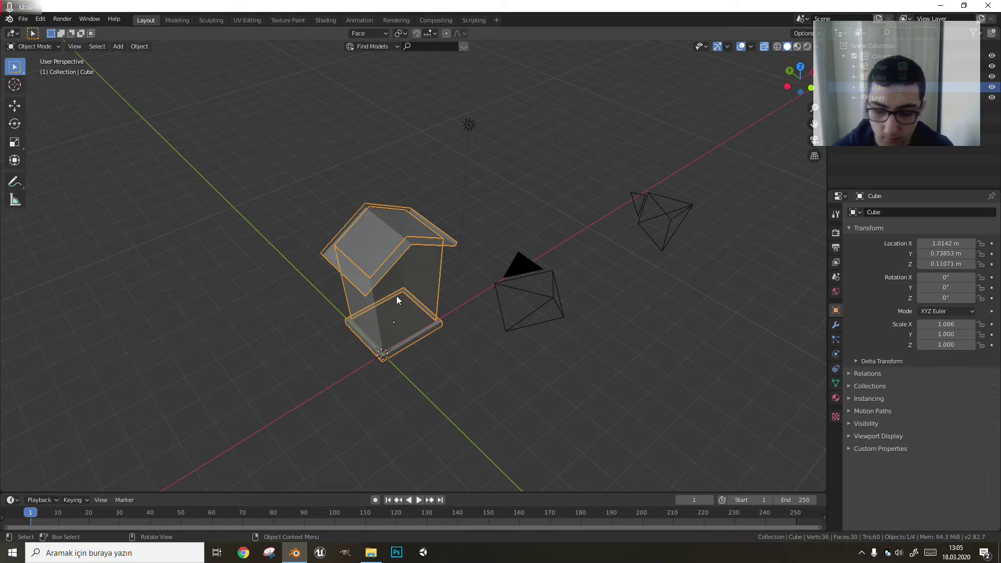
Look through the camera at the photo and orbit around the house in Object Mode.
key("KP_0")
scroll(433, 225, "down", 1)
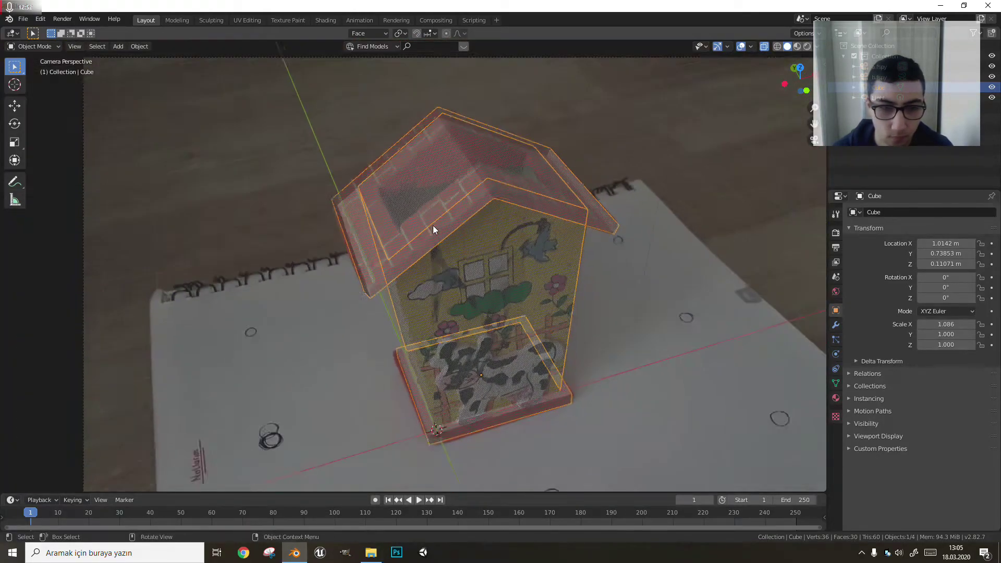
scroll(430, 223, "down", 1)
key("Tab")
scroll(440, 264, "up", 3)
scroll(439, 264, "up", 2)
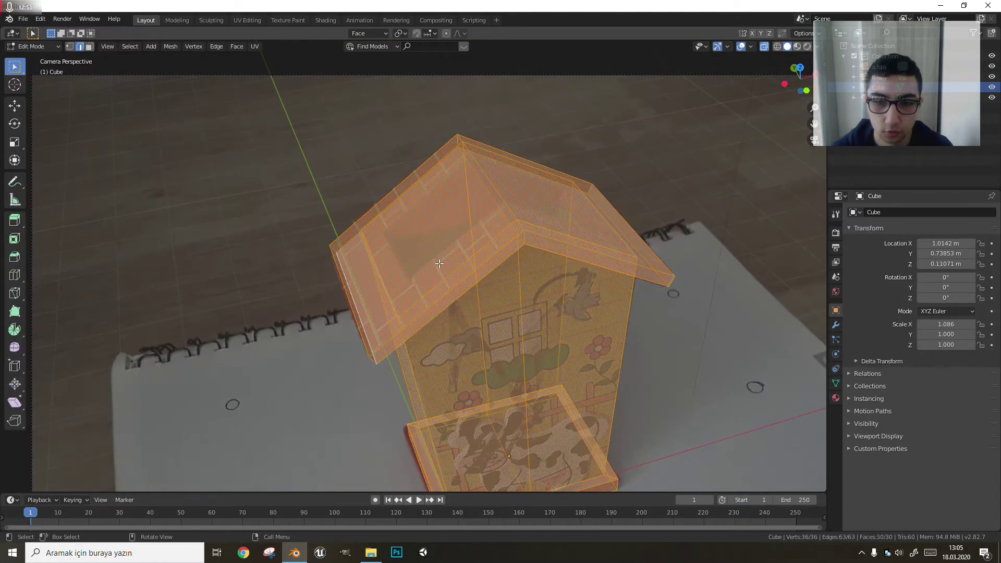
key("Tab")
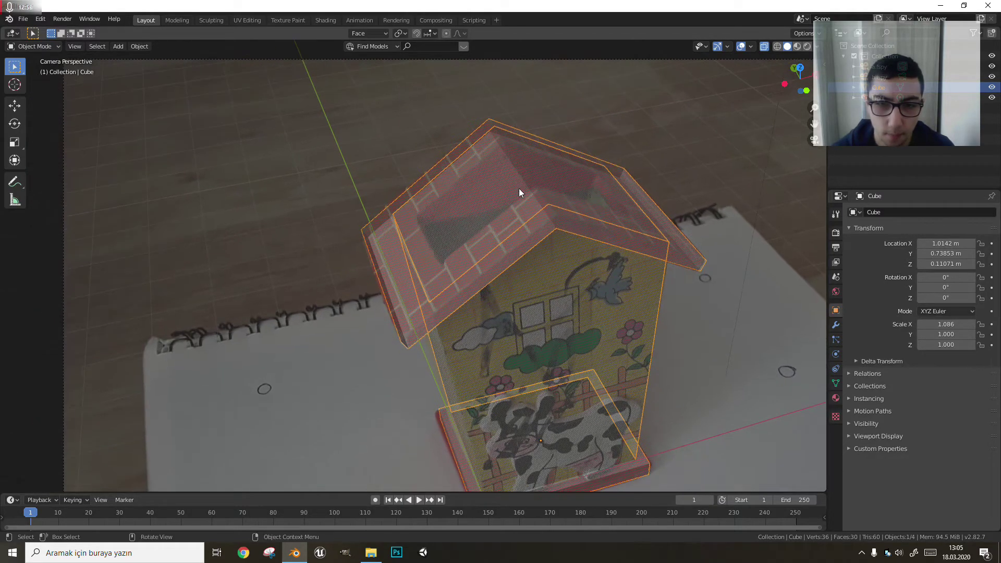
middle_click_drag(492, 183, 575, 249)
key("KP_0")
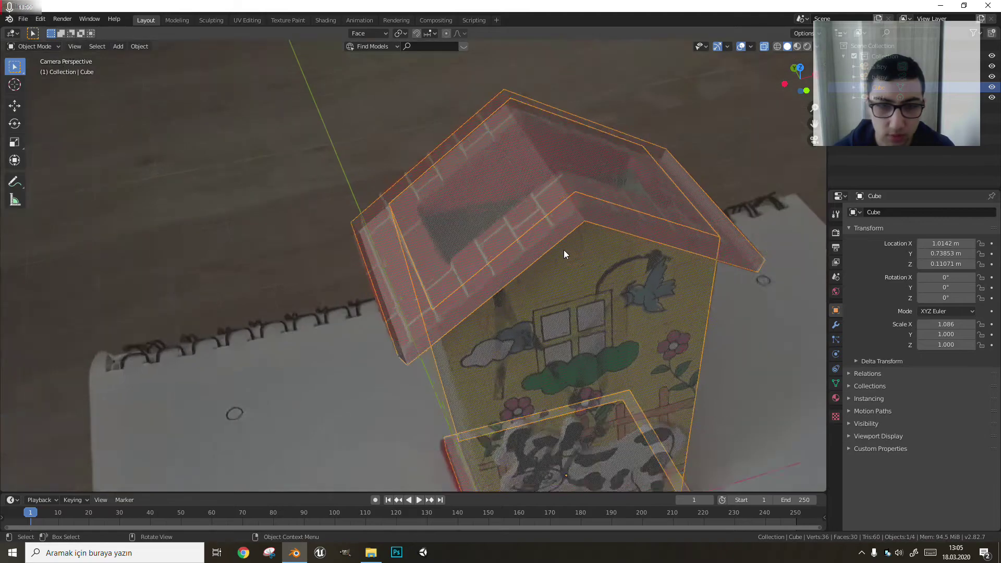
scroll(564, 249, "up", 3)
Snap the 3D cursor to a roof edge near the ridge, then return to Object Mode.
key("Tab")
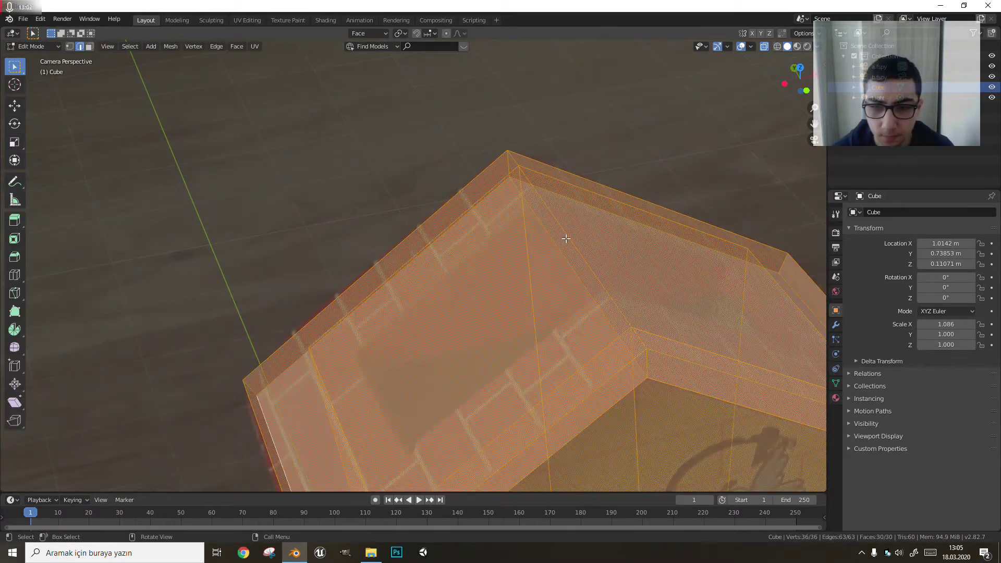
key("2")
left_click(569, 242)
key("shift+s")
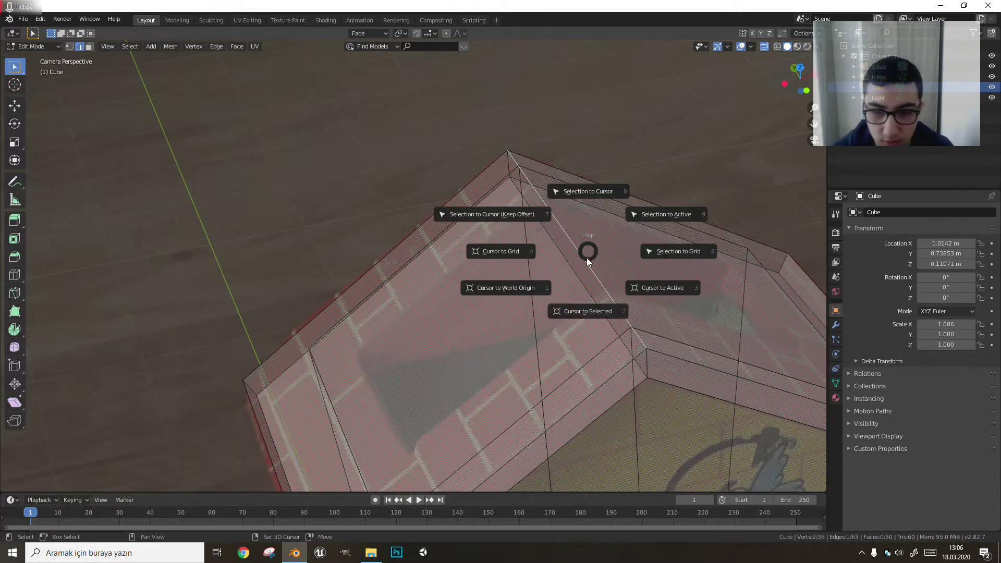
left_click(578, 308)
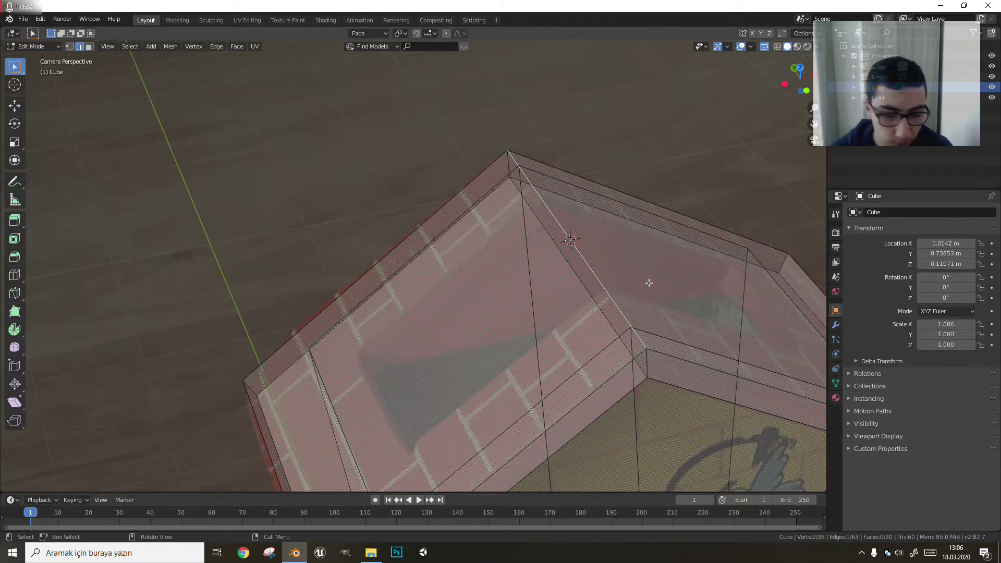
key("Tab")
scroll(552, 260, "down", 1)
scroll(545, 261, "down", 1)
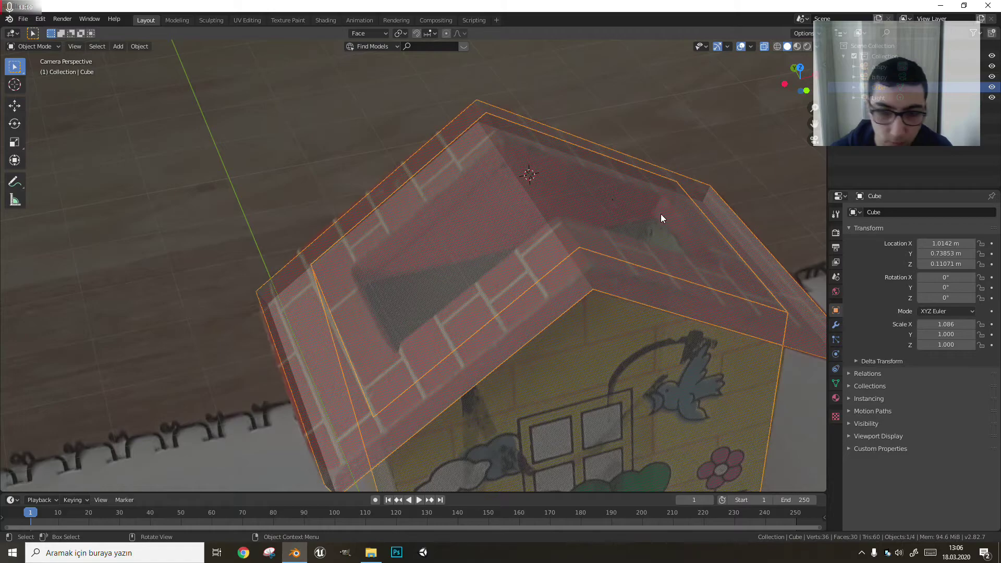
Add a cube at the 3D cursor, shrink it by half, widen it along X and raise it.
key("shift+a")
left_click(675, 222)
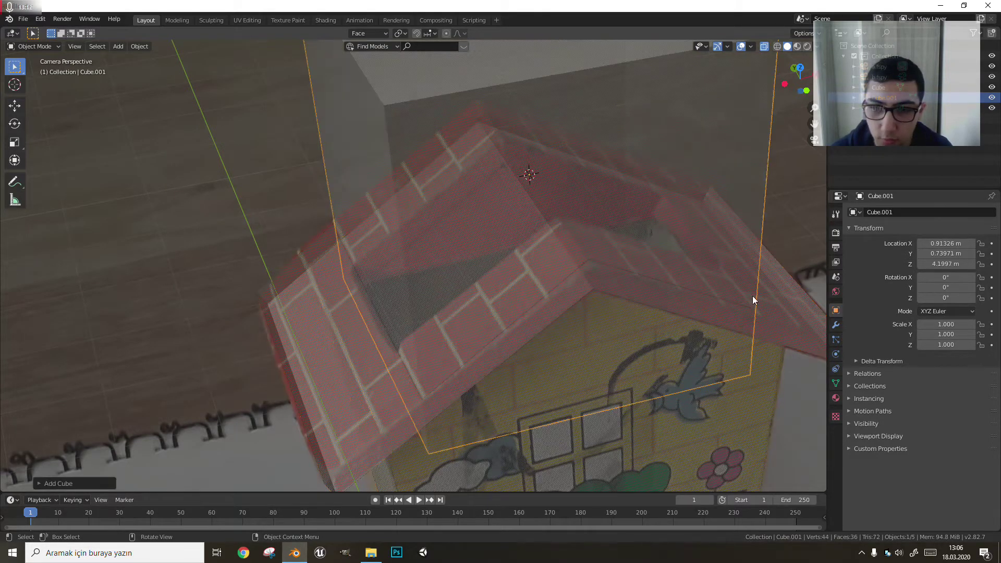
key("s")
left_click(637, 249)
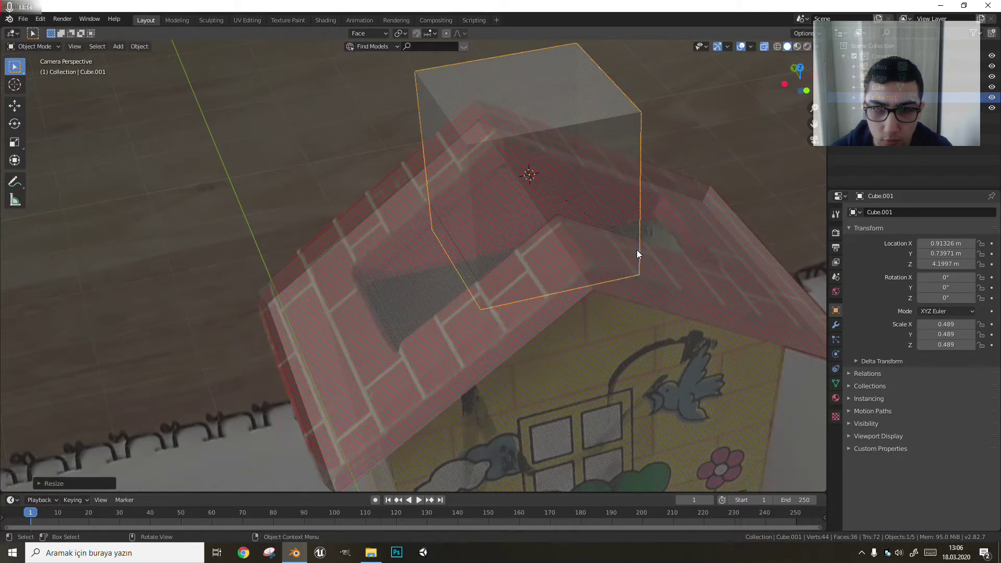
key("s")
key("x")
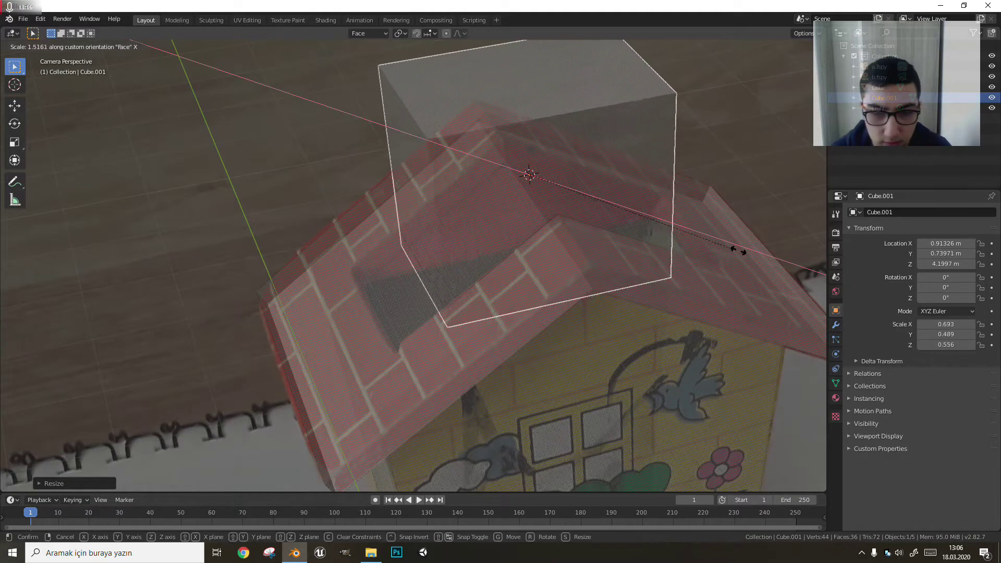
left_click(29, 258)
scroll(182, 254, "down", 2)
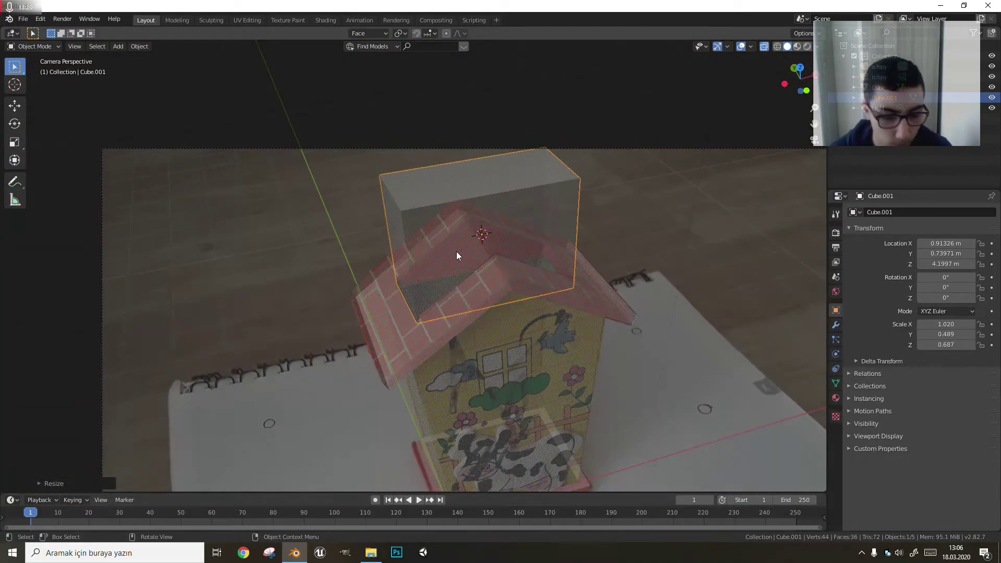
key("g")
key("z")
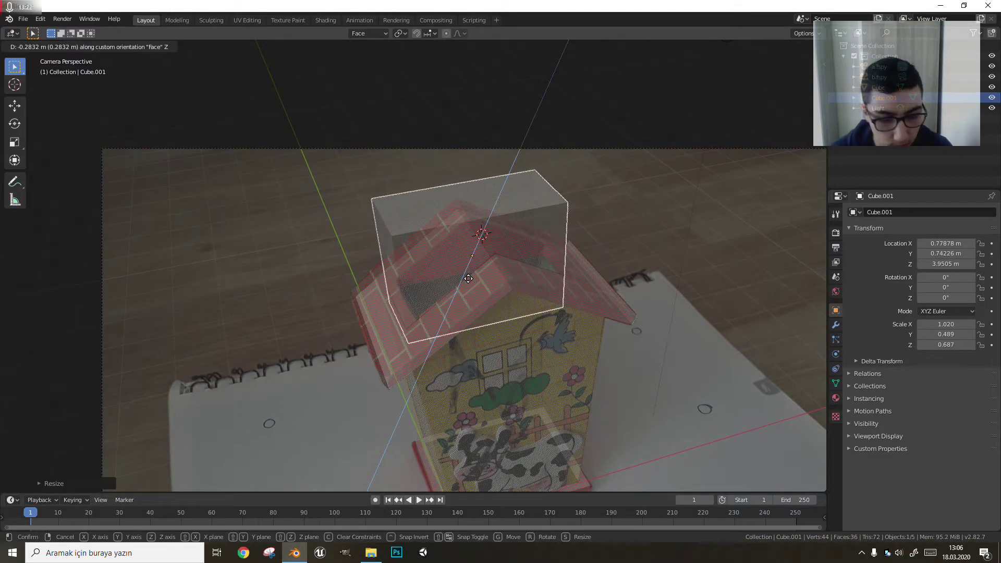
left_click(427, 104)
Switch to Global orientation and lower the cube along Z into the roof ridge, to Z 3.6004.
left_click(384, 32)
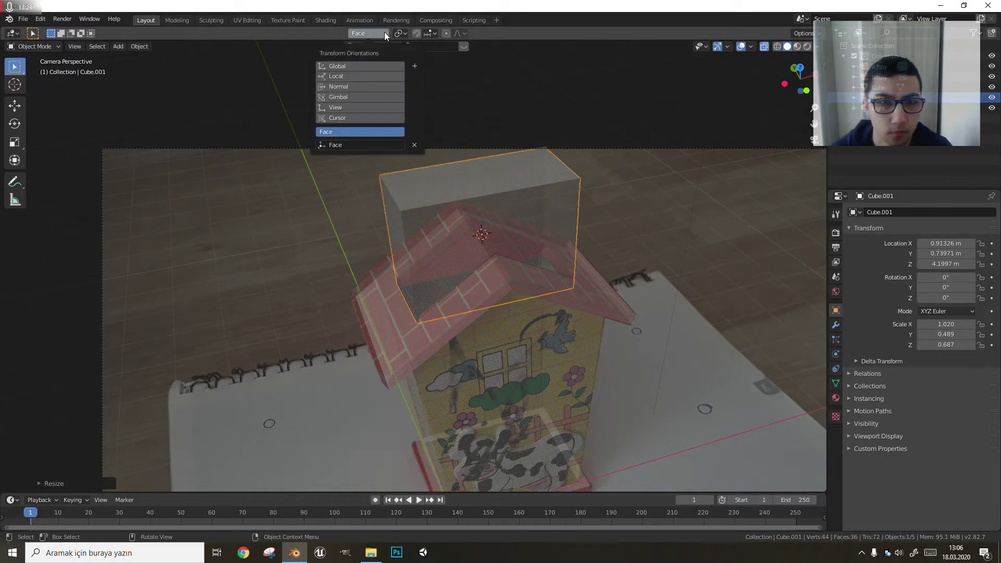
left_click(339, 67)
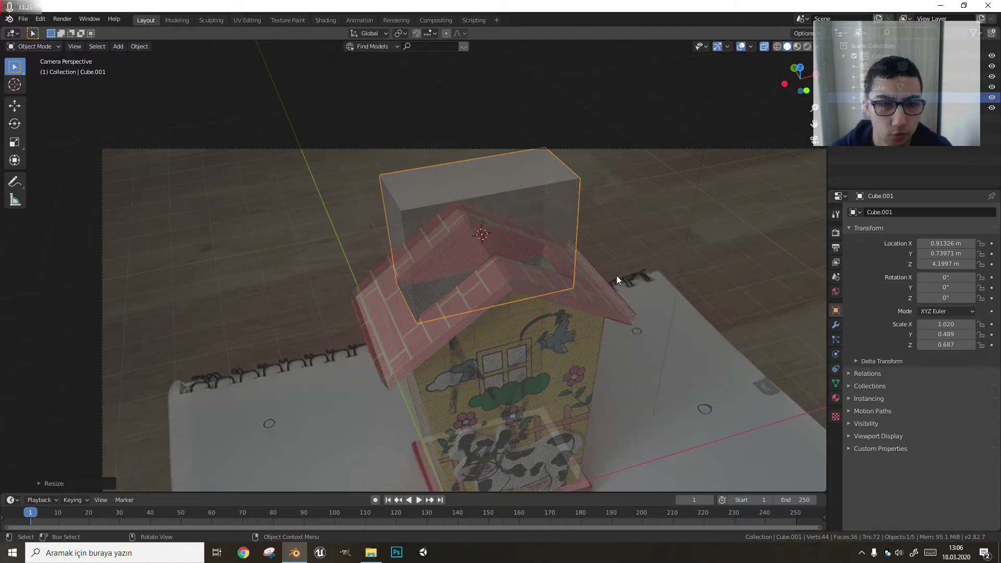
scroll(492, 224, "up", 2)
key("g")
key("z")
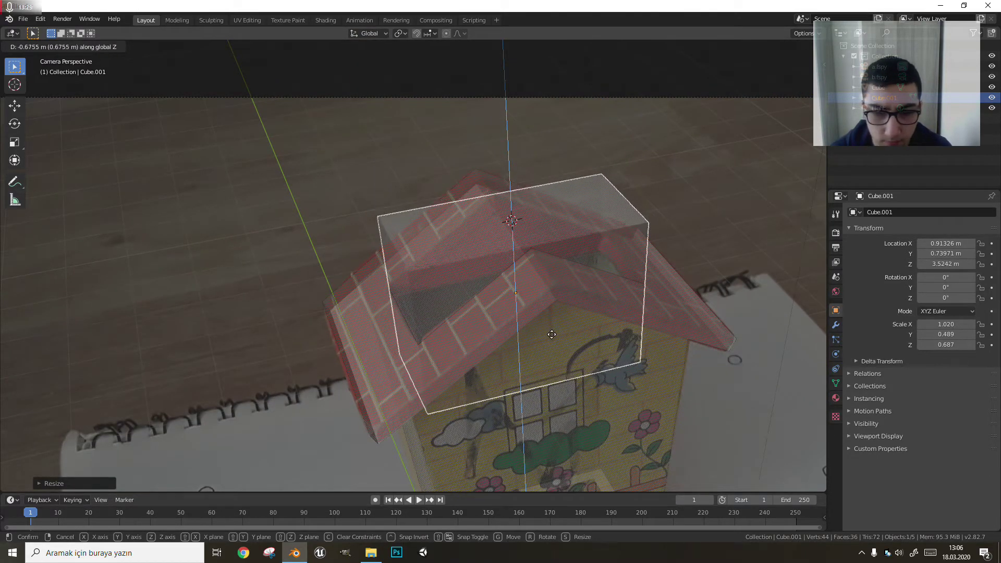
left_click(554, 330)
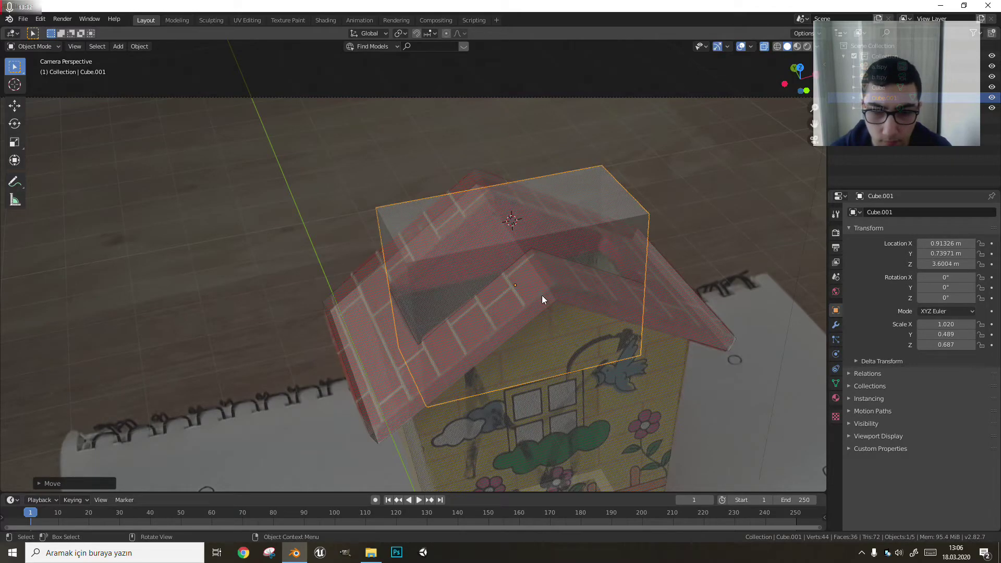
Inspect the cube from the camera view, then select the house mesh.
key("Tab")
mouse_move(524, 283)
middle_mouse_down()
mouse_move(509, 264)
mouse_move(652, 239)
mouse_move(586, 202)
mouse_move(460, 201)
mouse_move(492, 177)
mouse_move(496, 185)
middle_mouse_up()
key("KP_0")
scroll(526, 161, "up", 2)
scroll(525, 161, "up", 2)
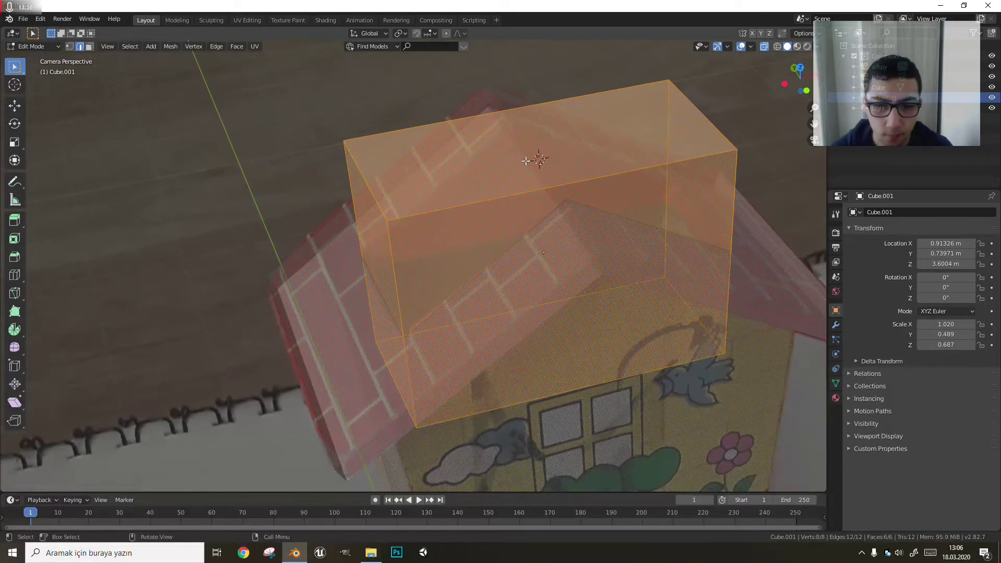
scroll(634, 234, "down", 2)
scroll(615, 240, "down", 3)
key("Tab")
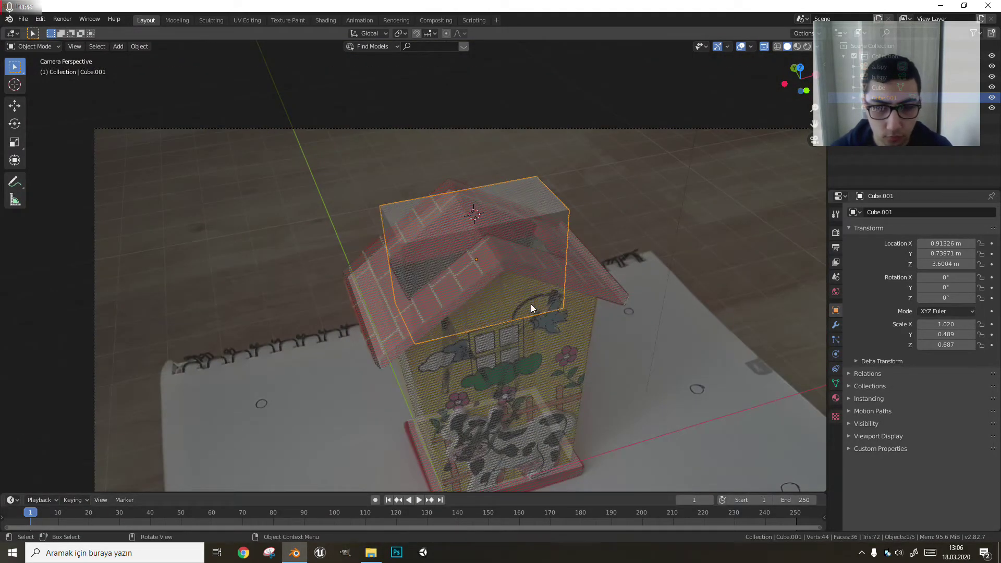
left_click(619, 298)
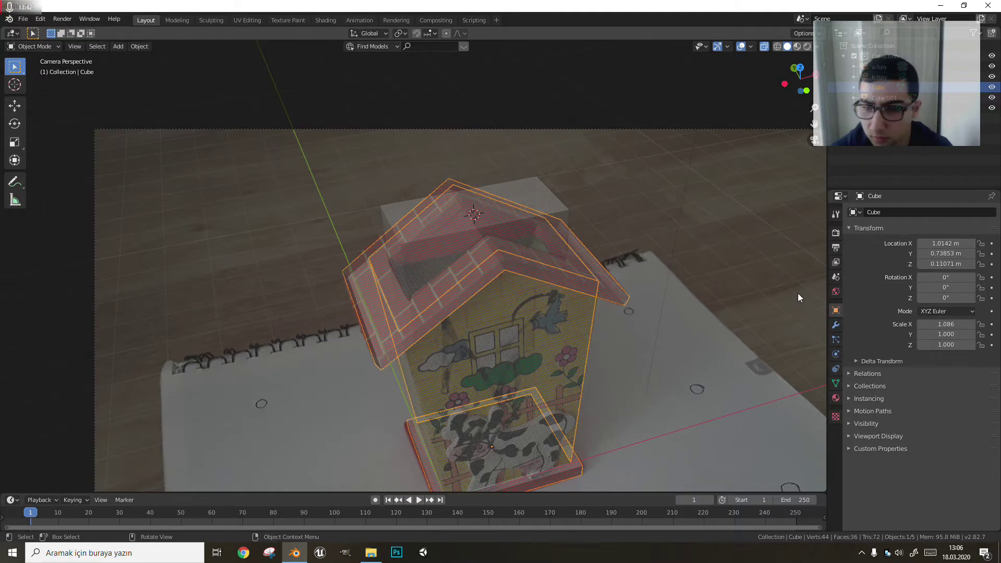
Apply a Boolean Difference with Cube.001 to the house, then delete Cube.001.
left_click(836, 325)
left_click(909, 212)
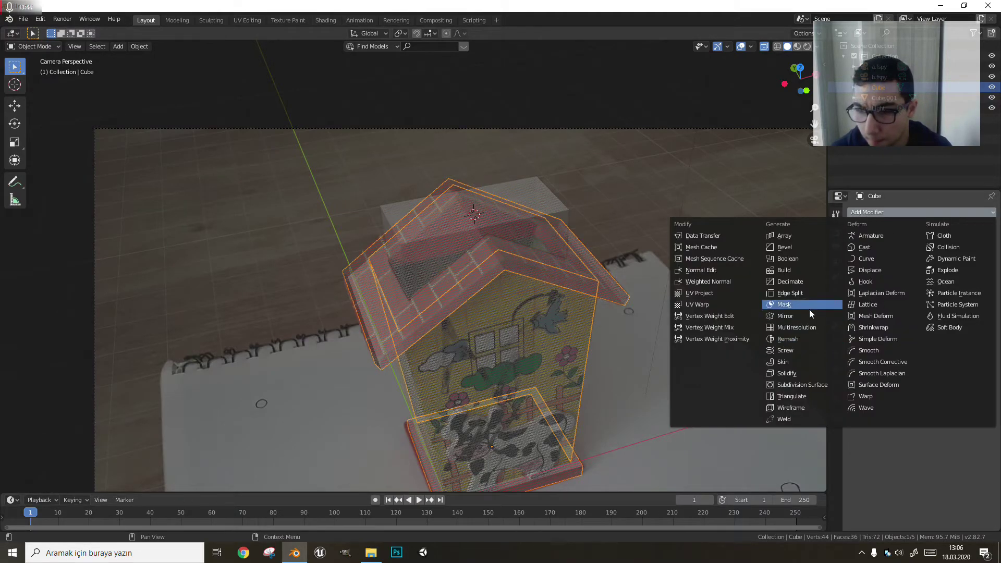
left_click(791, 258)
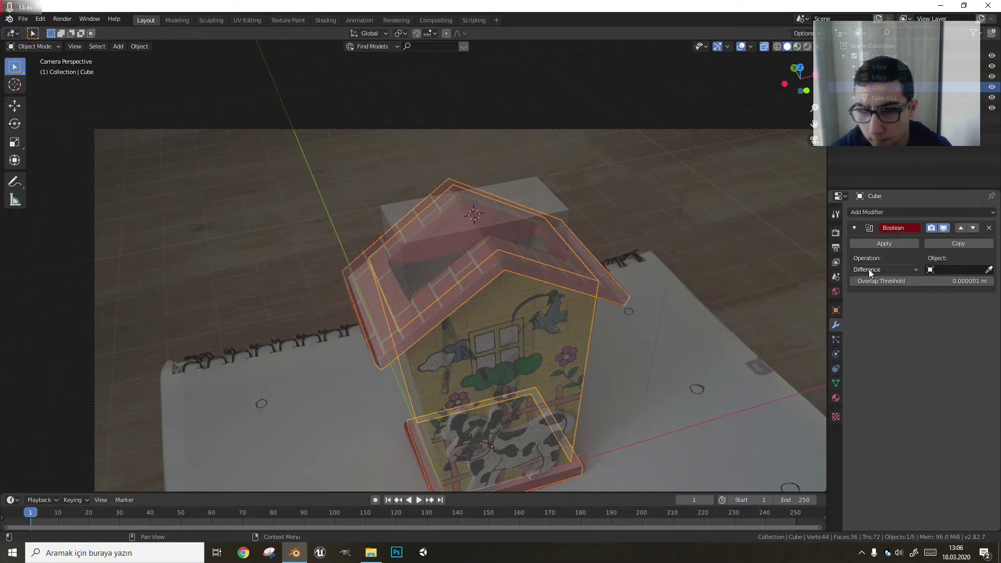
left_click(539, 181)
scroll(532, 197, "down", 3)
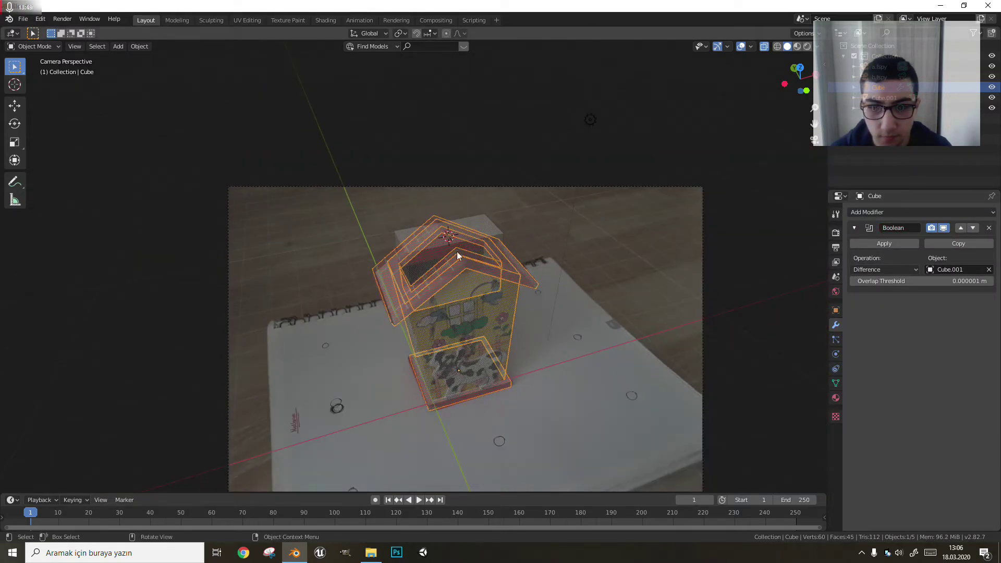
left_click(887, 244)
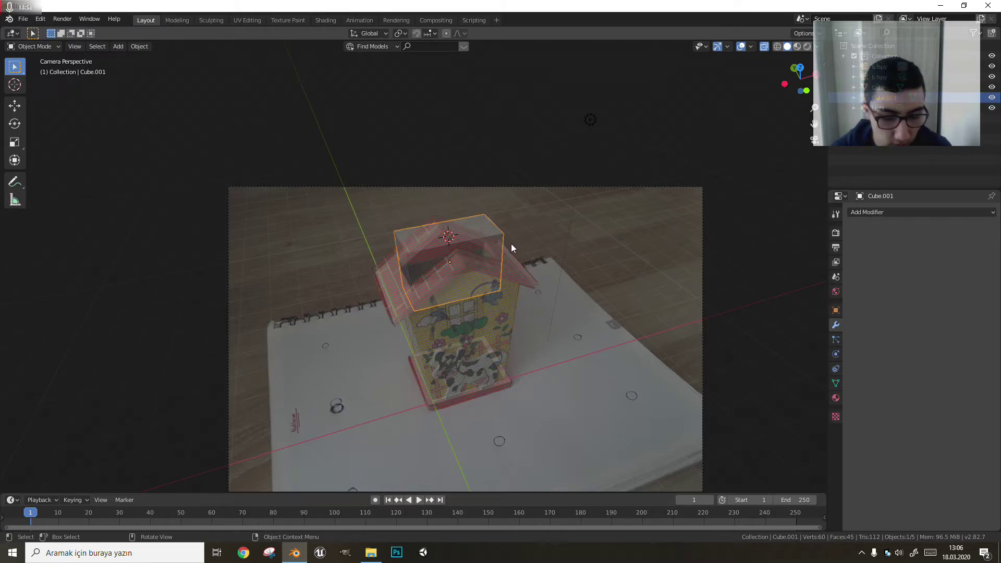
key("x")
left_click(492, 245)
mouse_move(502, 252)
middle_mouse_down()
mouse_move(656, 278)
mouse_move(503, 280)
middle_mouse_up()
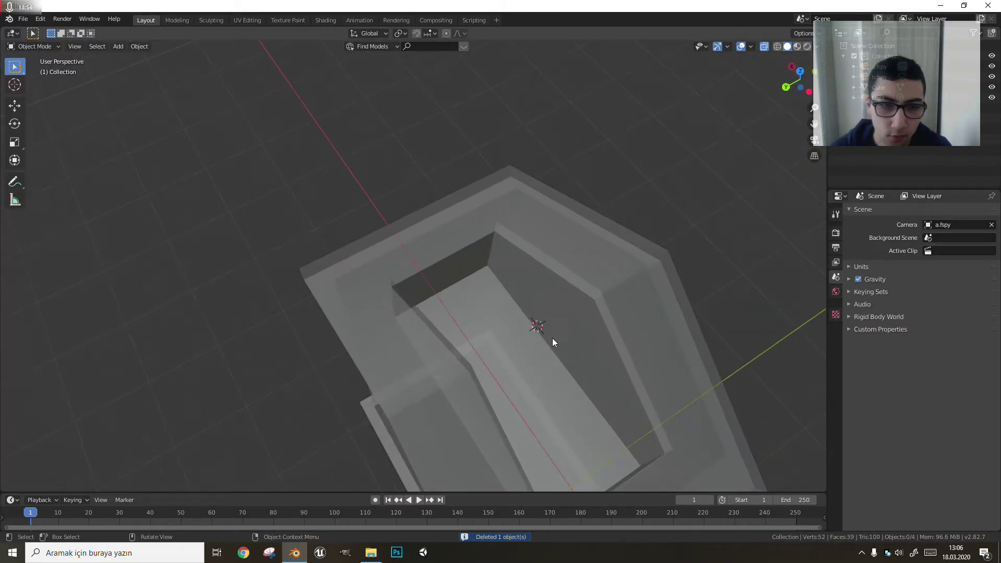
Zoom out of the camera view and orbit around the house with see-through display off.
scroll(272, 140, "down", 6)
middle_click_drag(201, 159, 355, 192)
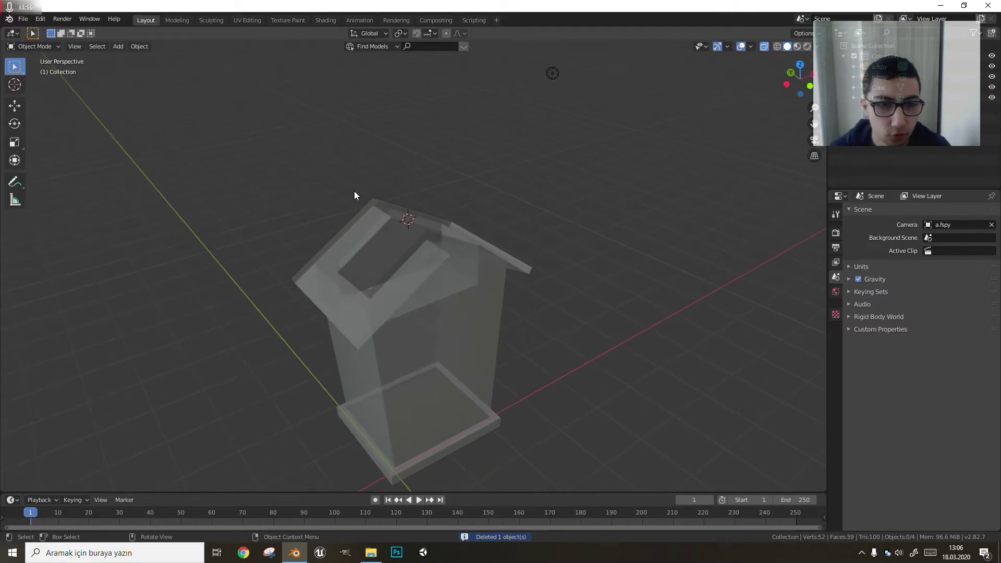
left_click(765, 46)
mouse_move(678, 156)
middle_mouse_down()
mouse_move(522, 226)
mouse_move(645, 164)
mouse_move(551, 202)
mouse_move(471, 211)
mouse_move(483, 171)
mouse_move(526, 229)
mouse_move(566, 320)
mouse_move(391, 173)
mouse_move(502, 317)
mouse_move(452, 320)
mouse_move(489, 260)
middle_mouse_up()
scroll(464, 216, "down", 5)
scroll(501, 198, "up", 5)
Move the house's selected roof geometry vertically along global Z in Edit Mode.
left_click(502, 317)
key("Tab")
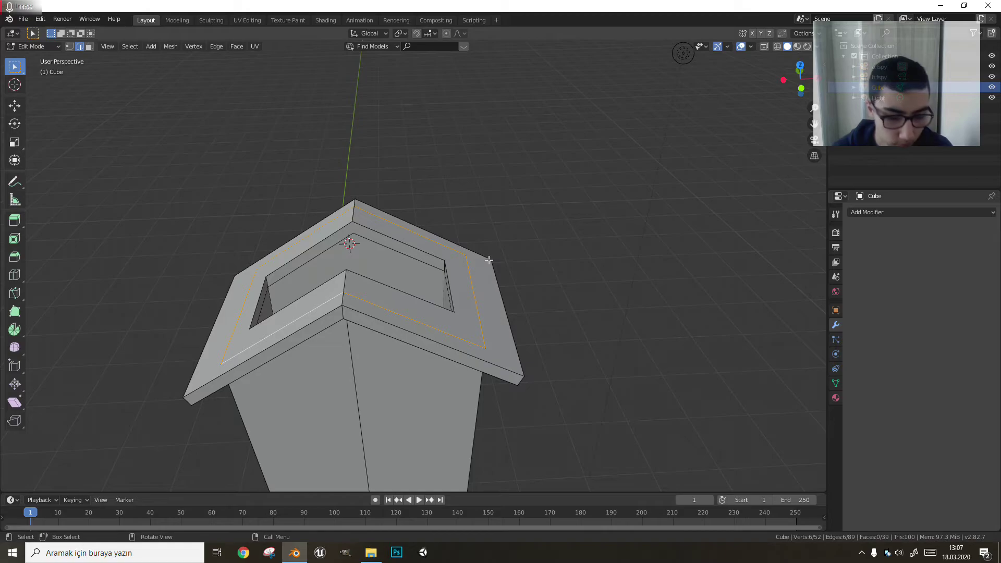
key("g")
key("z")
left_click(486, 262)
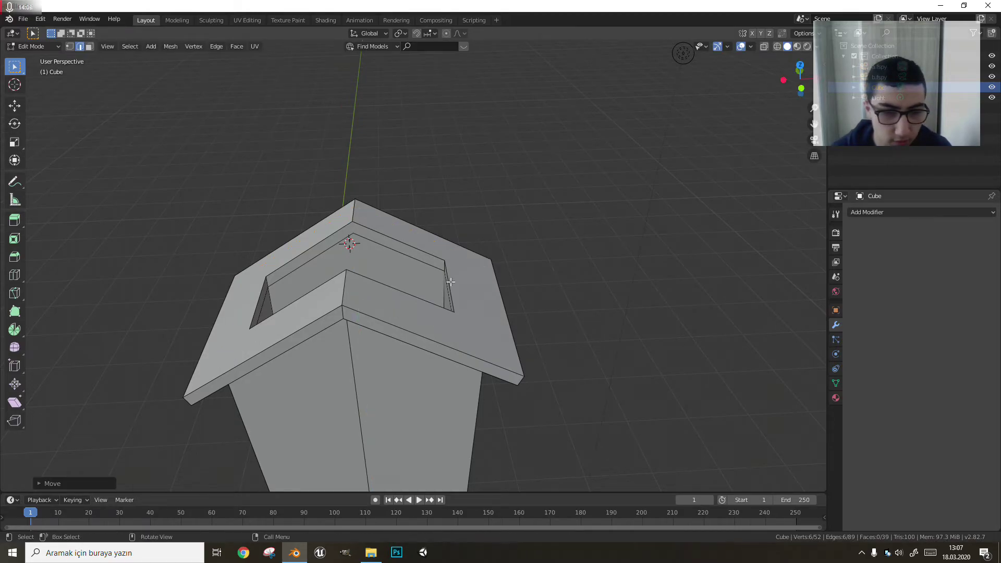
key("Tab")
Orbit around the house to view the whole scene and deselect everything.
scroll(403, 326, "down", 5)
middle_click_drag(402, 326, 452, 243)
scroll(399, 277, "up", 3)
key("alt+a")
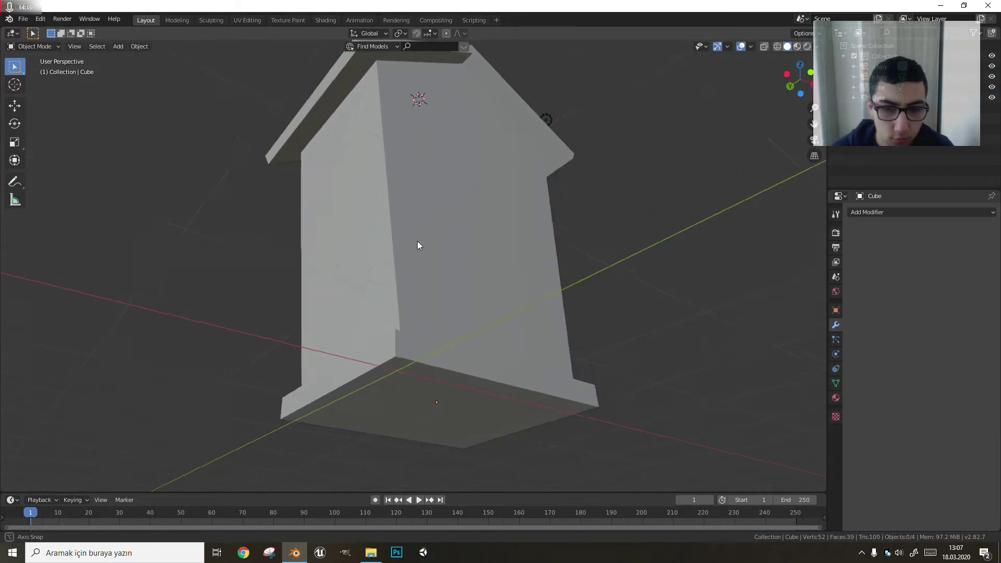
scroll(417, 241, "down", 4)
middle_click_drag(422, 296, 407, 233)
scroll(426, 248, "up", 2)
Switch to the camera view of the photo and adjust the zoom.
key("KP_0")
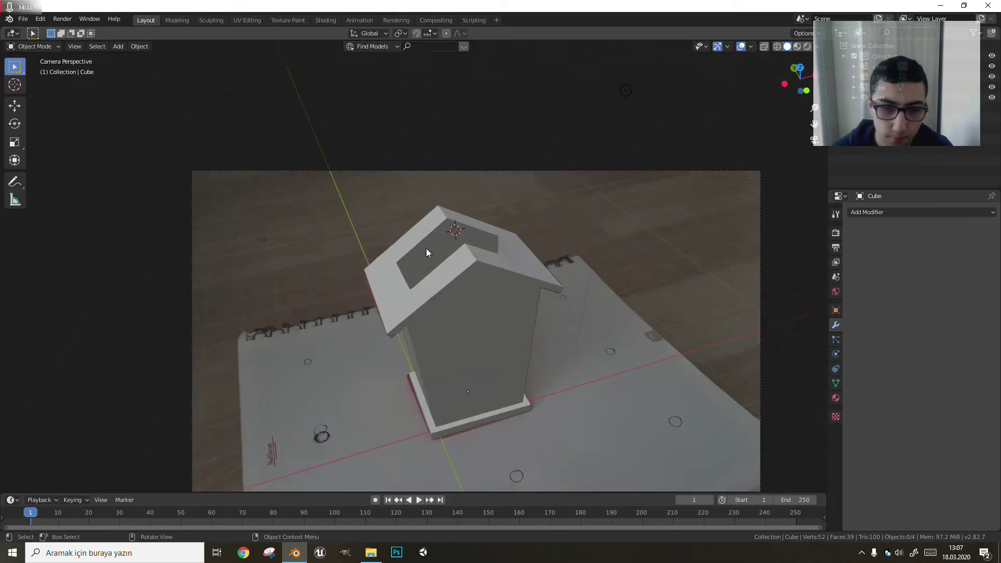
scroll(427, 248, "up", 2)
scroll(473, 214, "down", 2)
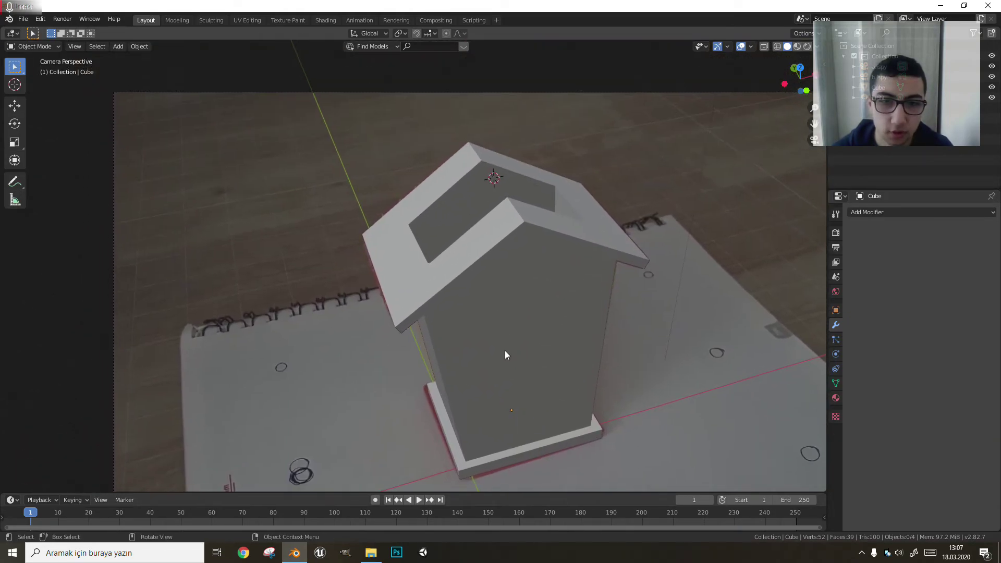
scroll(505, 351, "down", 2)
scroll(483, 271, "down", 1)
scroll(458, 230, "up", 2)
scroll(461, 238, "down", 2)
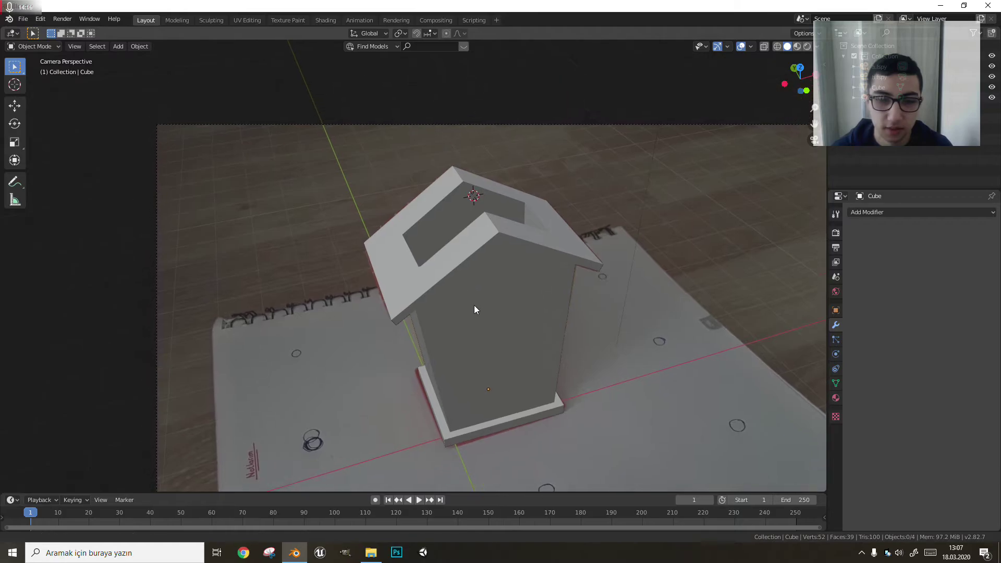
scroll(475, 305, "down", 2)
Leave the camera view and orbit freely around the house to other angles.
middle_click_drag(474, 306, 519, 280)
scroll(509, 324, "up", 2)
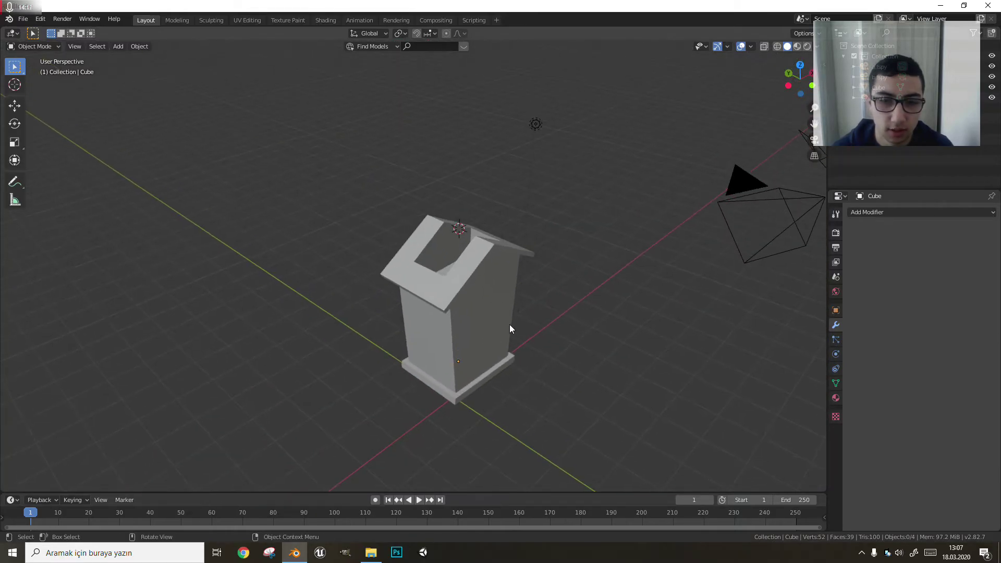
middle_click_drag(509, 325, 518, 242)
scroll(527, 327, "up", 2)
mouse_move(507, 319)
middle_mouse_down()
mouse_move(475, 327)
mouse_move(423, 269)
mouse_move(464, 303)
mouse_move(381, 293)
mouse_move(420, 254)
mouse_move(416, 245)
mouse_move(447, 300)
mouse_move(339, 303)
mouse_move(369, 328)
mouse_move(343, 328)
mouse_move(412, 333)
mouse_move(723, 276)
middle_mouse_up()
Put the house in Edit Mode and orbit to look down into the roof opening.
left_click(397, 301)
key("Tab")
left_click(836, 233)
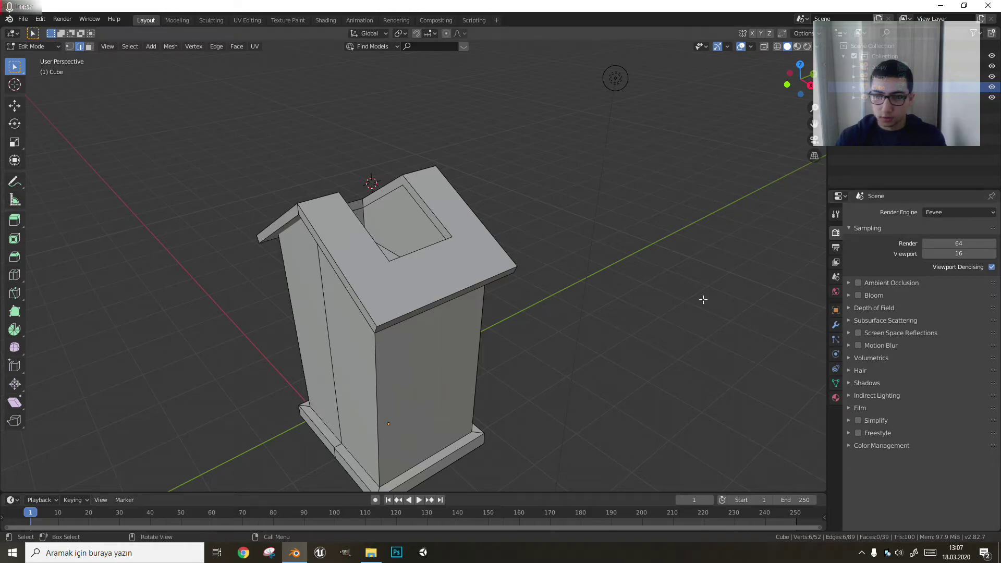
mouse_move(702, 297)
middle_mouse_down()
mouse_move(442, 293)
mouse_move(396, 229)
mouse_move(527, 304)
mouse_move(457, 214)
middle_mouse_up()
scroll(396, 230, "up", 3)
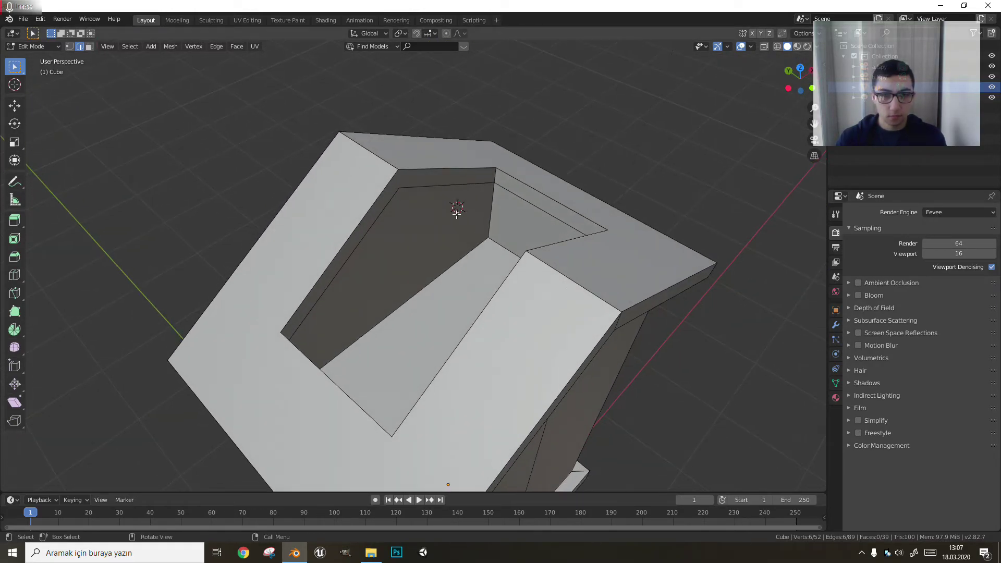
mouse_move(448, 198)
middle_mouse_down()
mouse_move(340, 187)
mouse_move(422, 210)
mouse_move(347, 212)
mouse_move(279, 175)
middle_mouse_up()
Select the opening's rim vertices, shrink them inward, and dissolve the extra edges.
left_click(360, 209, "shift")
left_click(295, 198, "shift")
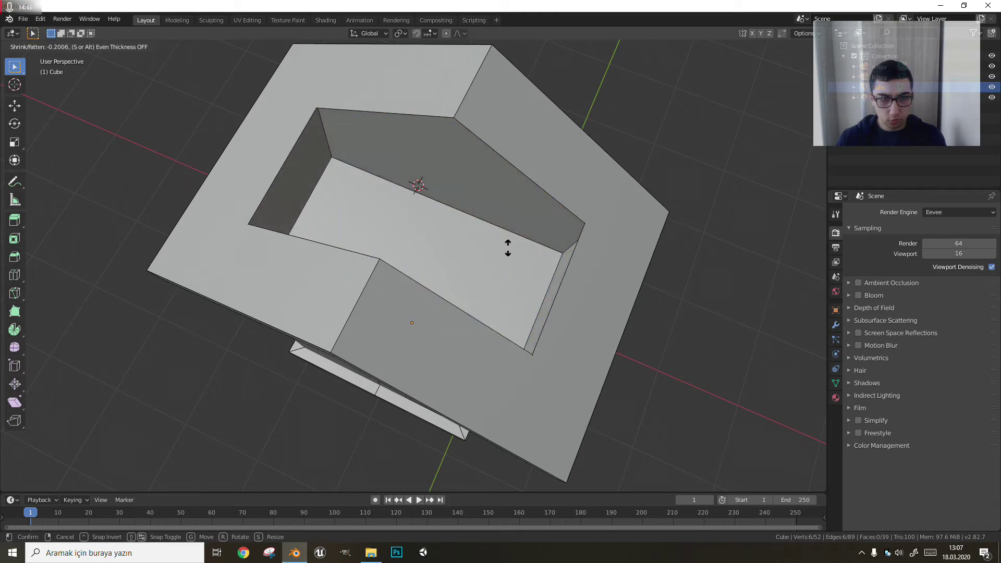
left_click(509, 242)
middle_click_drag(508, 242, 526, 230)
key("x")
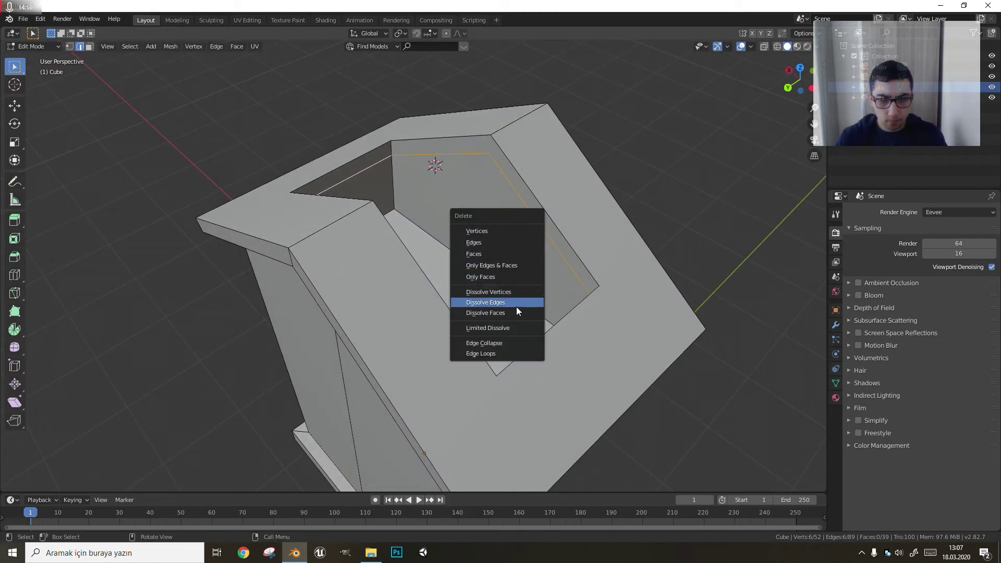
left_click(513, 306)
Inspect the cleaned opening, clear the selection, and return to Object Mode.
middle_click_drag(513, 307, 406, 269)
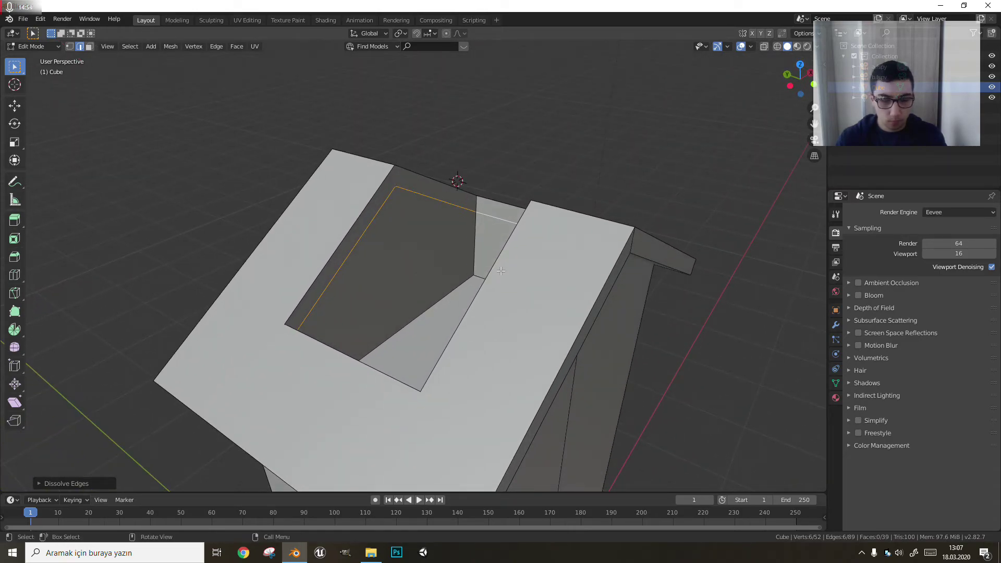
middle_click_drag(501, 270, 485, 292)
key("a")
key("alt+a")
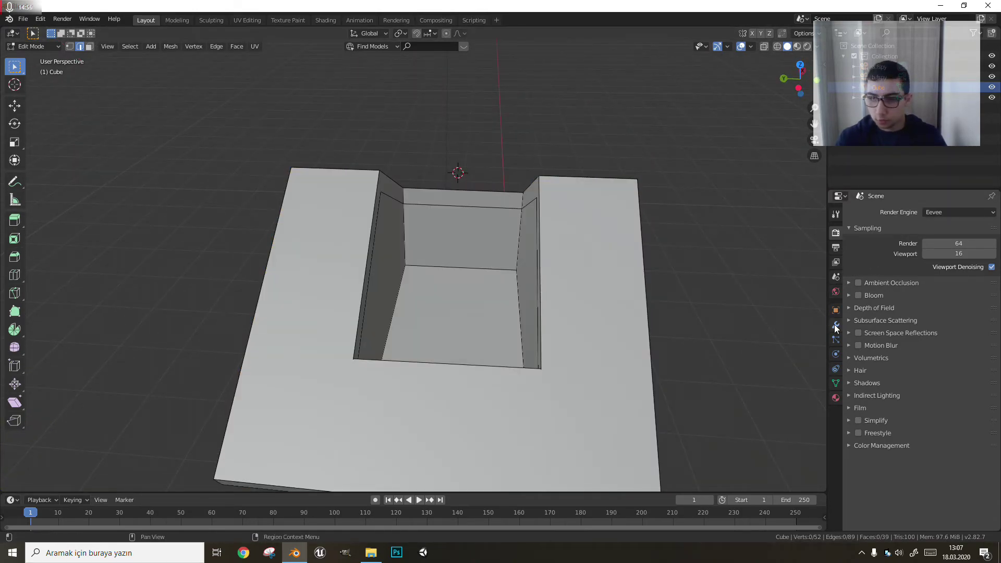
mouse_move(417, 246)
middle_mouse_down()
mouse_move(519, 293)
mouse_move(474, 408)
mouse_move(482, 364)
mouse_move(487, 416)
middle_mouse_up()
key("Tab")
scroll(487, 415, "down", 3)
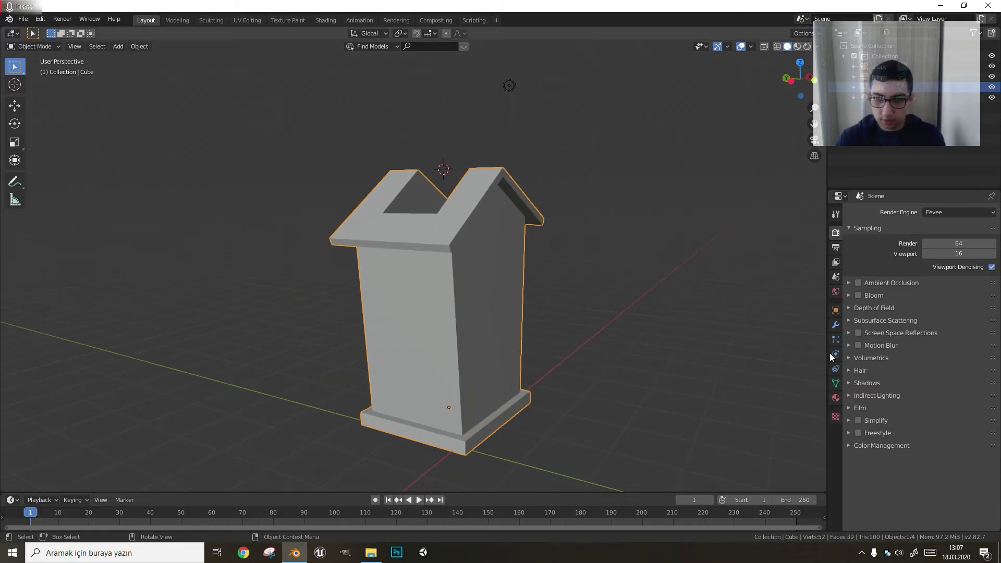
Add a Bevel modifier to the house.
left_click(835, 327)
left_click(911, 213)
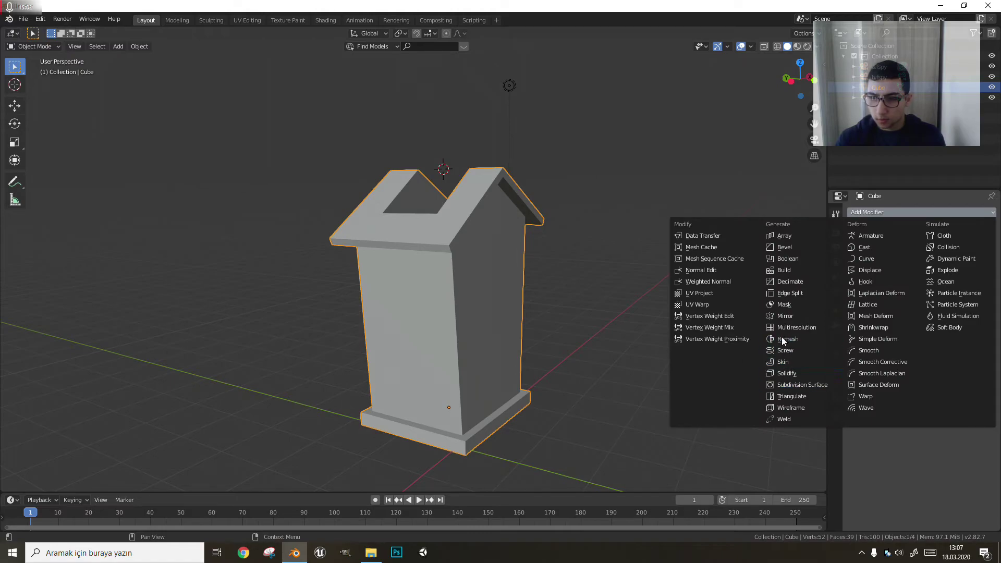
left_click(784, 247)
scroll(602, 274, "up", 3)
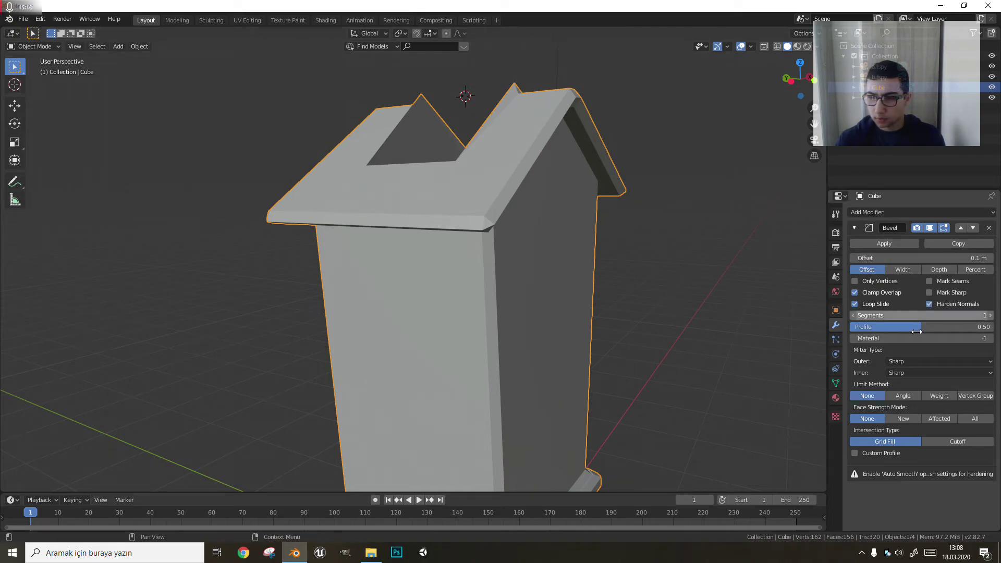
Enable Auto Smooth normals and reduce the bevel offset to about 0.015 m.
left_click(836, 385)
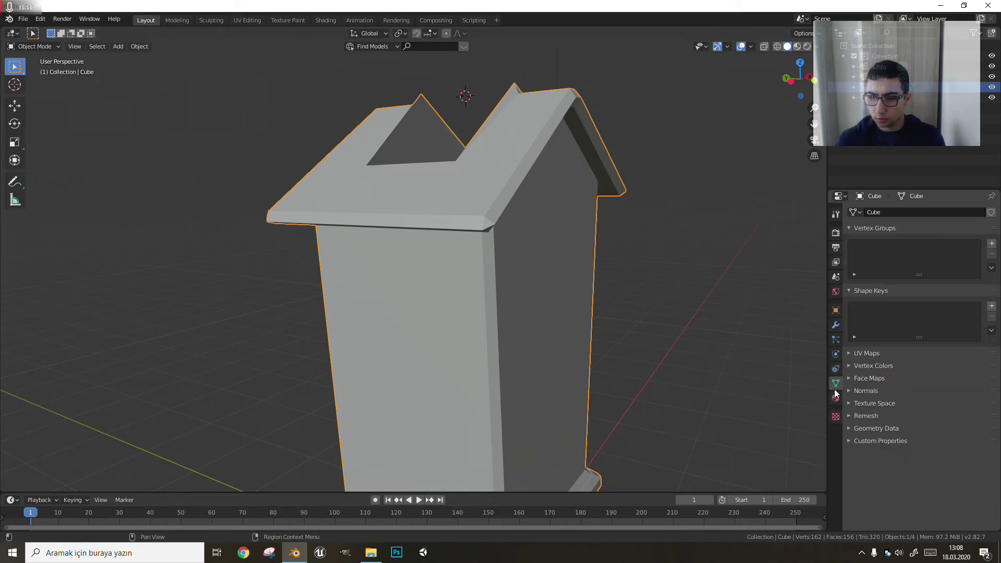
left_click(866, 404)
middle_click_drag(615, 360, 612, 366)
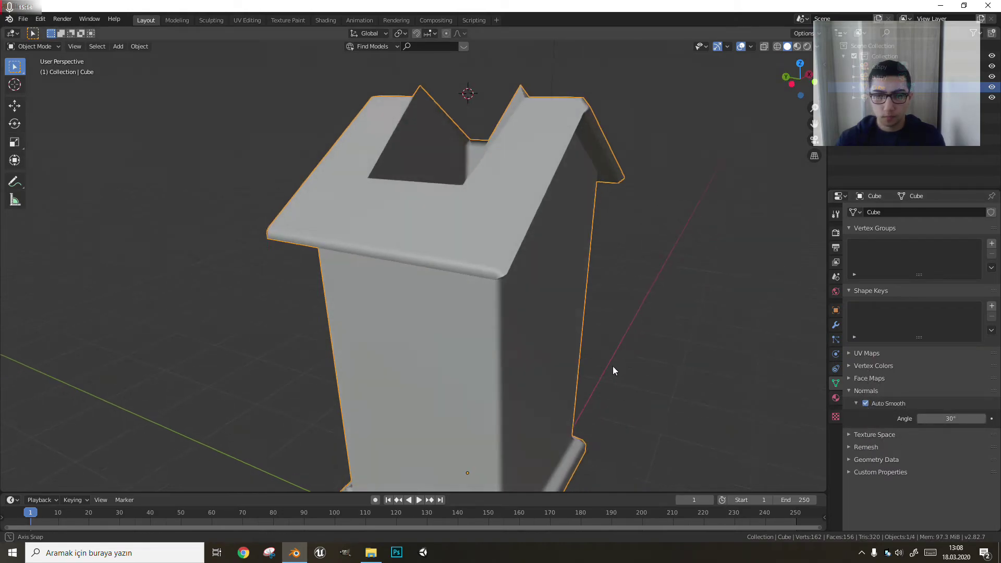
left_click(836, 325)
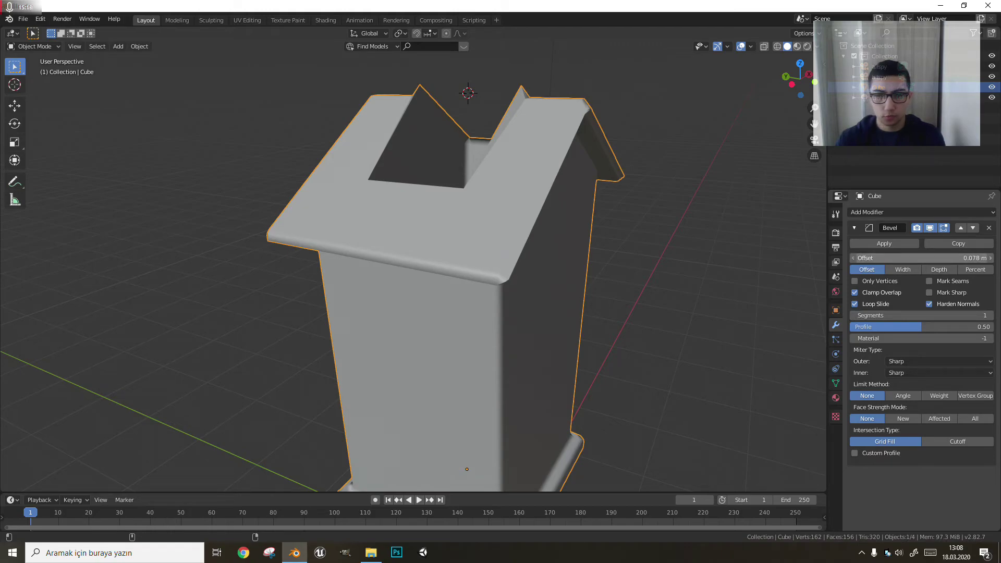
left_click_drag(921, 258, 907, 258)
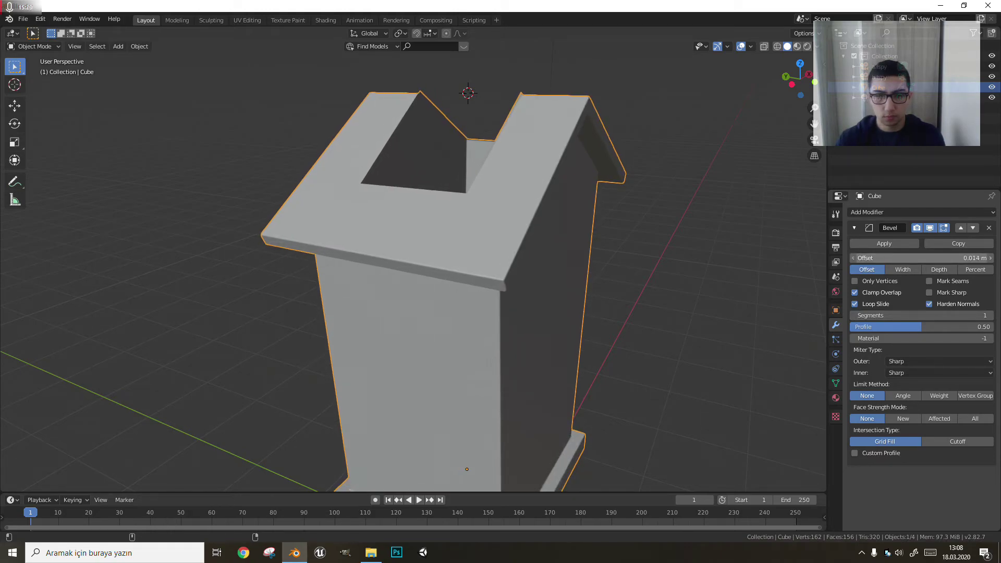
mouse_move(626, 339)
middle_mouse_down()
mouse_move(584, 362)
mouse_move(573, 300)
mouse_move(552, 408)
mouse_move(548, 364)
mouse_move(610, 296)
mouse_move(541, 396)
mouse_move(702, 147)
mouse_move(445, 239)
mouse_move(425, 220)
mouse_move(484, 235)
middle_mouse_up()
left_click(552, 408)
Show face orientation colouring and recalculate all mesh normals to point outward.
key("Tab")
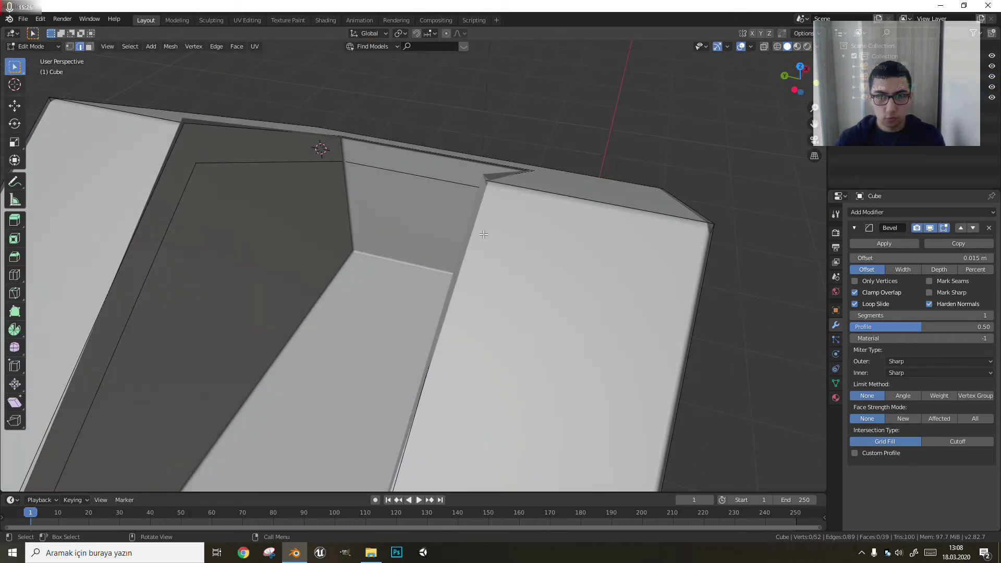
left_click(754, 46)
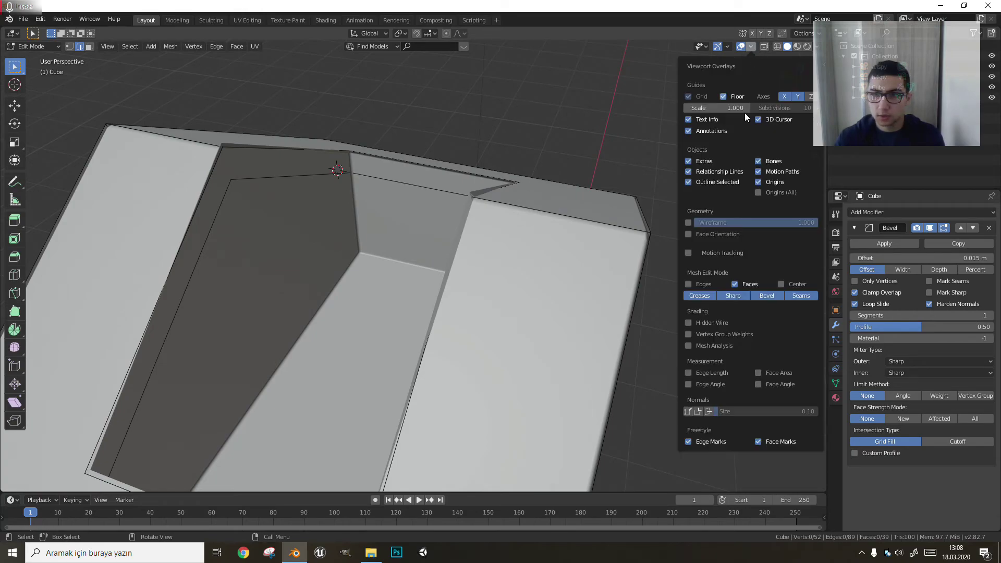
left_click(695, 235)
mouse_move(574, 251)
middle_mouse_down()
mouse_move(441, 280)
mouse_move(501, 279)
mouse_move(485, 288)
mouse_move(479, 161)
mouse_move(463, 208)
mouse_move(481, 92)
mouse_move(552, 210)
mouse_move(458, 340)
mouse_move(501, 369)
mouse_move(515, 421)
middle_mouse_up()
key("a")
key("shift+n")
Set the Bevel modifier's Limit Method to Angle (30°).
key("Tab")
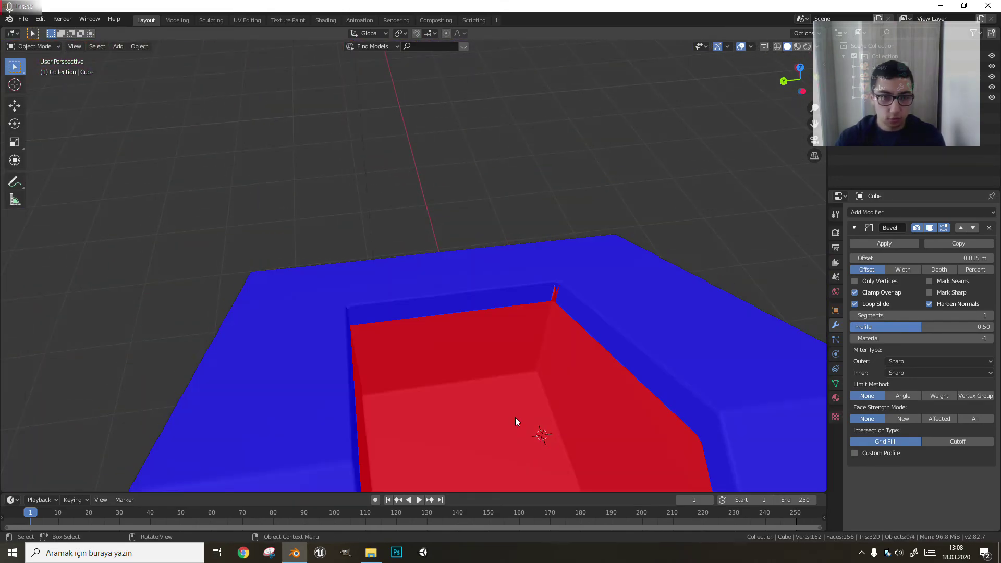
key("Tab")
mouse_move(511, 381)
middle_mouse_down()
mouse_move(505, 289)
mouse_move(489, 252)
middle_mouse_up()
left_click(524, 273)
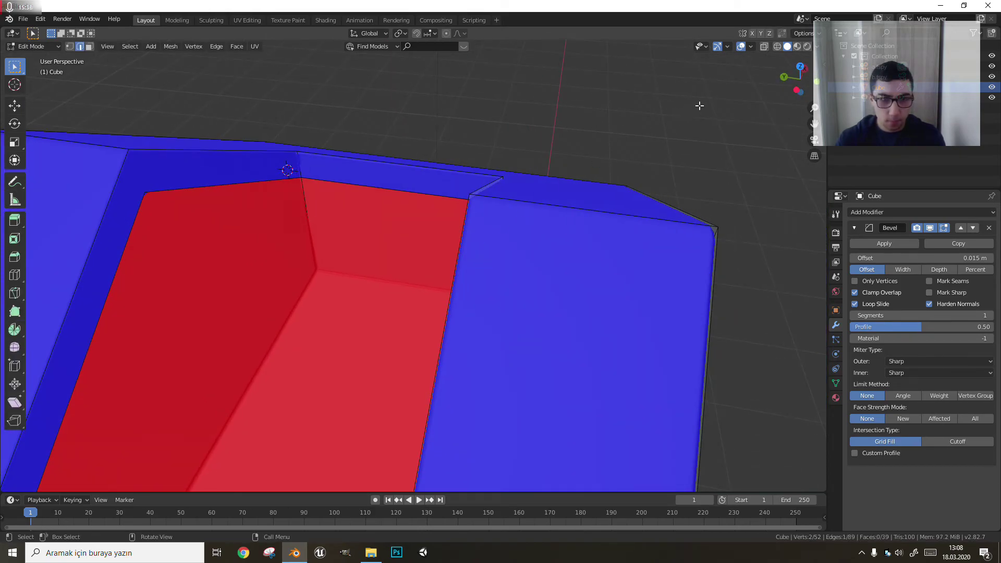
left_click(899, 396)
mouse_move(813, 410)
middle_mouse_down()
mouse_move(418, 358)
mouse_move(516, 324)
mouse_move(398, 402)
mouse_move(456, 383)
middle_mouse_up()
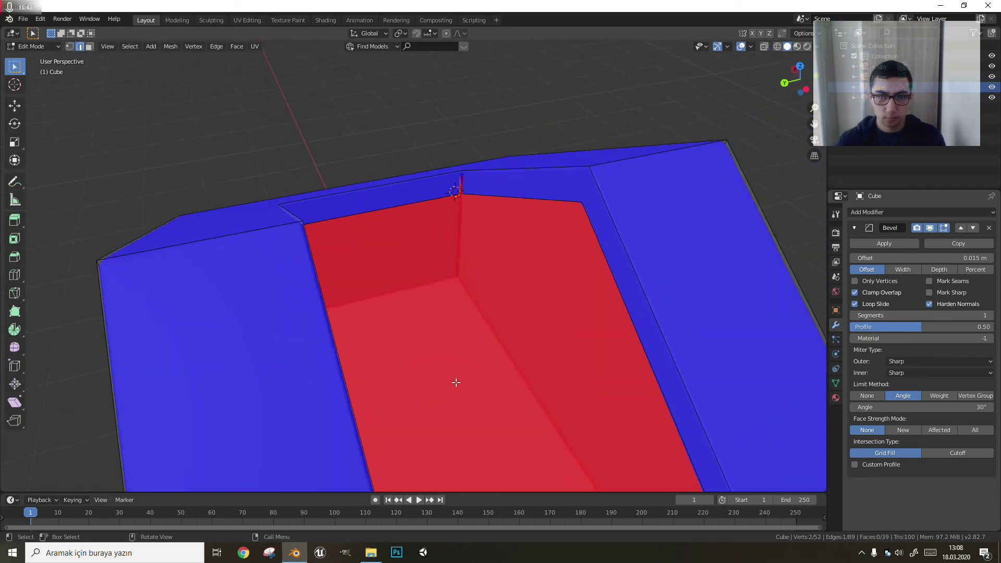
Turn off the Face Orientation overlay and view the house from the side.
left_click(753, 48)
left_click(694, 237)
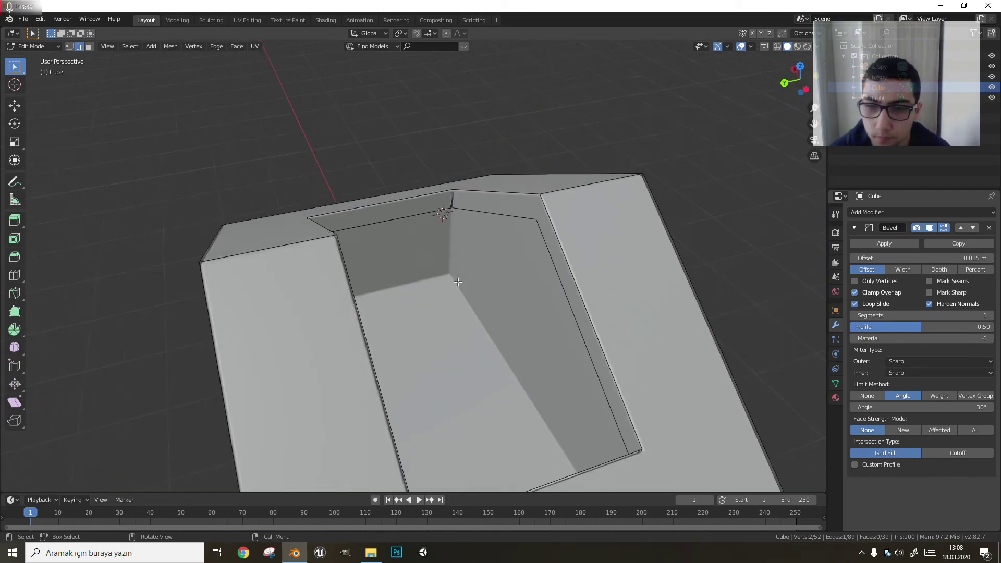
scroll(458, 282, "down", 3)
mouse_move(434, 223)
middle_mouse_down()
mouse_move(429, 103)
mouse_move(454, 208)
mouse_move(488, 228)
mouse_move(498, 285)
mouse_move(467, 224)
mouse_move(473, 302)
middle_mouse_up()
Select the five inner faces of the chimney recess and delete them.
left_click(464, 280)
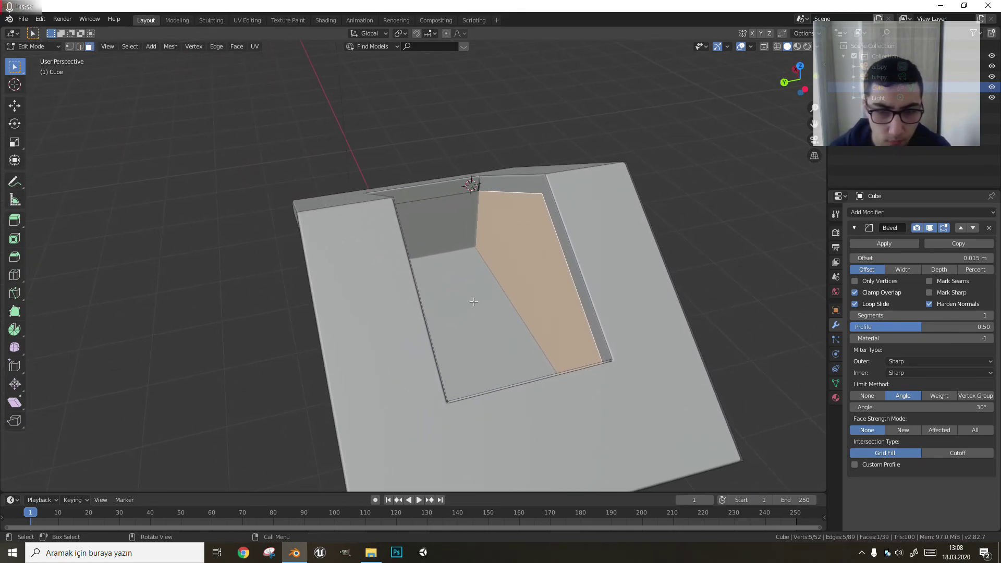
left_click(473, 302, "shift")
left_click(445, 222, "shift")
middle_click_drag(445, 222, 485, 268)
left_click(321, 272, "shift")
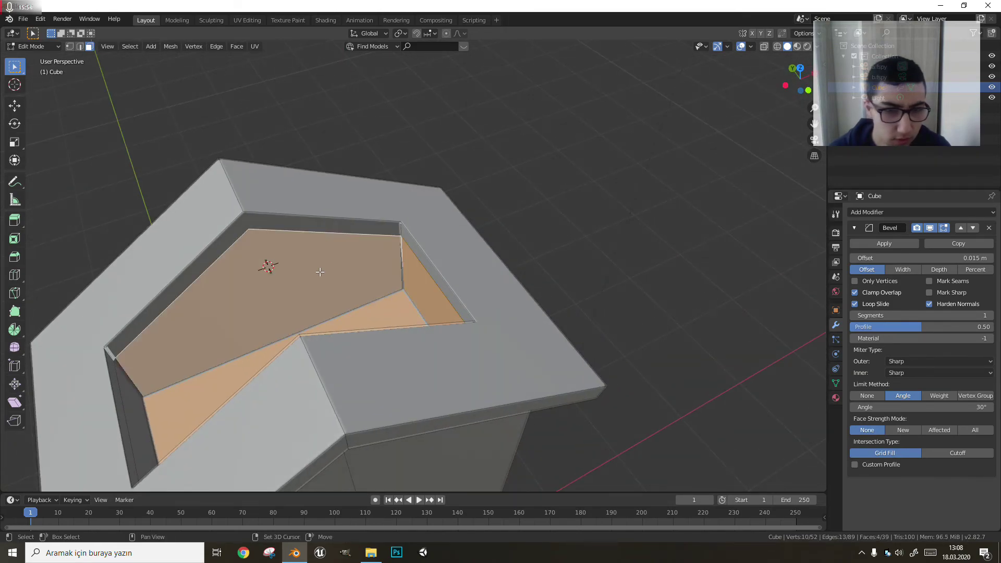
mouse_move(320, 272)
middle_mouse_down()
mouse_move(272, 318)
mouse_move(293, 276)
mouse_move(354, 379)
middle_mouse_up()
left_click(272, 319, "shift")
key("x")
left_click(227, 271)
Inspect the roof edge and select all faces connected to the house mesh.
key("x")
key("Escape")
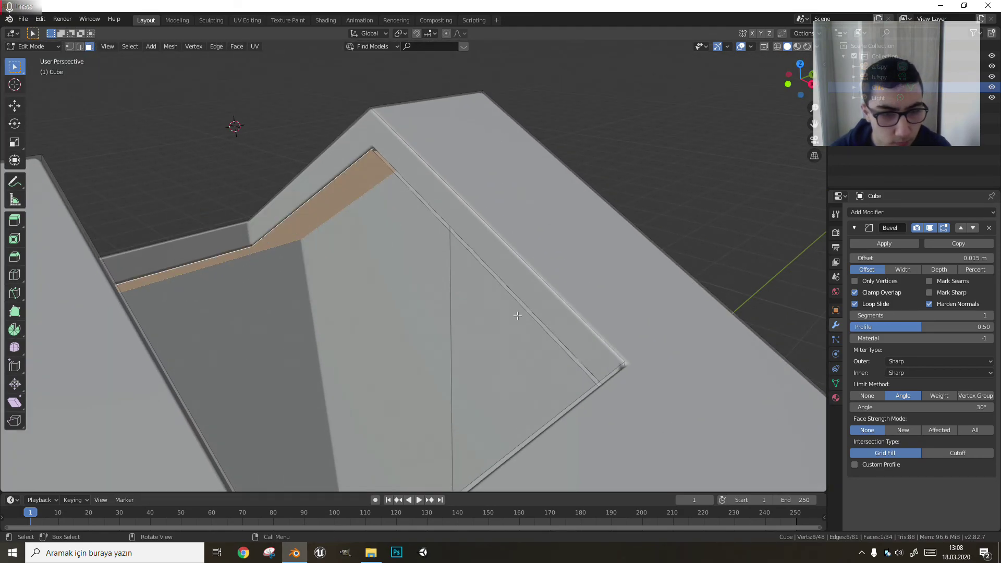
mouse_move(328, 226)
middle_mouse_down()
mouse_move(394, 277)
mouse_move(384, 340)
mouse_move(415, 345)
middle_mouse_up()
key("a")
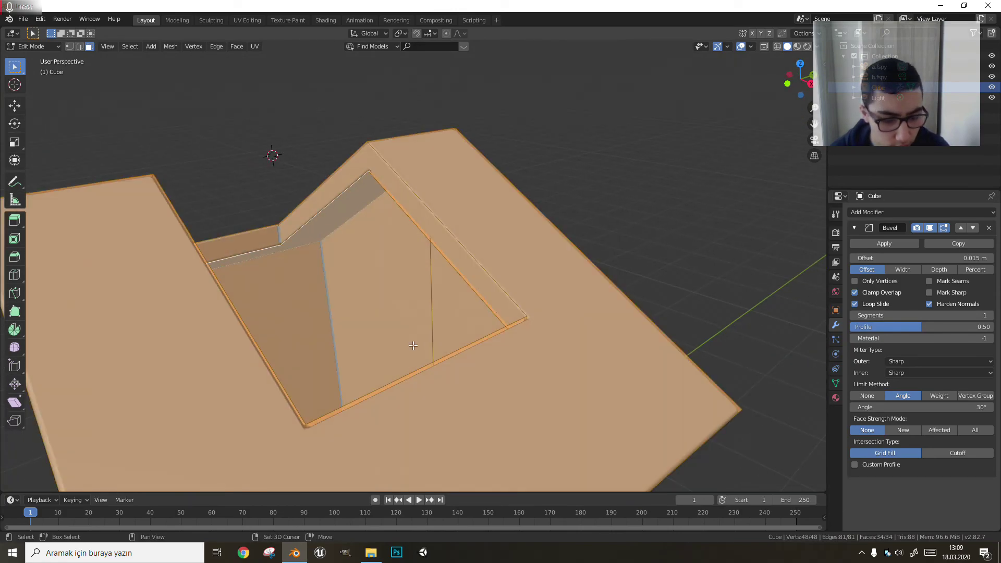
scroll(413, 345, "down", 3)
left_click(418, 283)
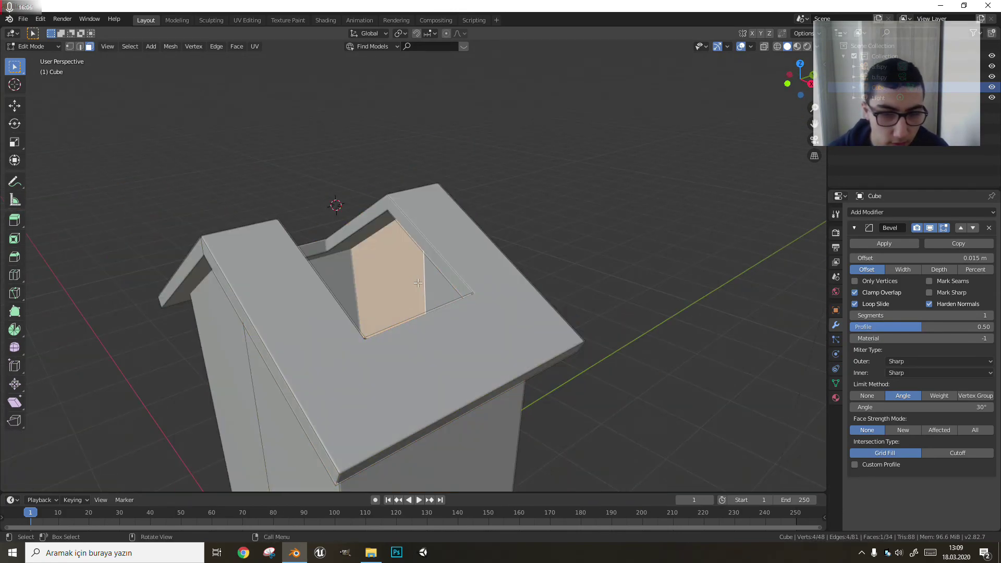
key("ctrl+l")
scroll(426, 290, "down", 3)
mouse_move(426, 290)
middle_mouse_down()
mouse_move(511, 343)
mouse_move(472, 370)
mouse_move(480, 313)
middle_mouse_up()
scroll(472, 370, "up", 4)
Return to Object Mode, deselect the house, and orbit around it.
key("Tab")
scroll(484, 304, "down", 3)
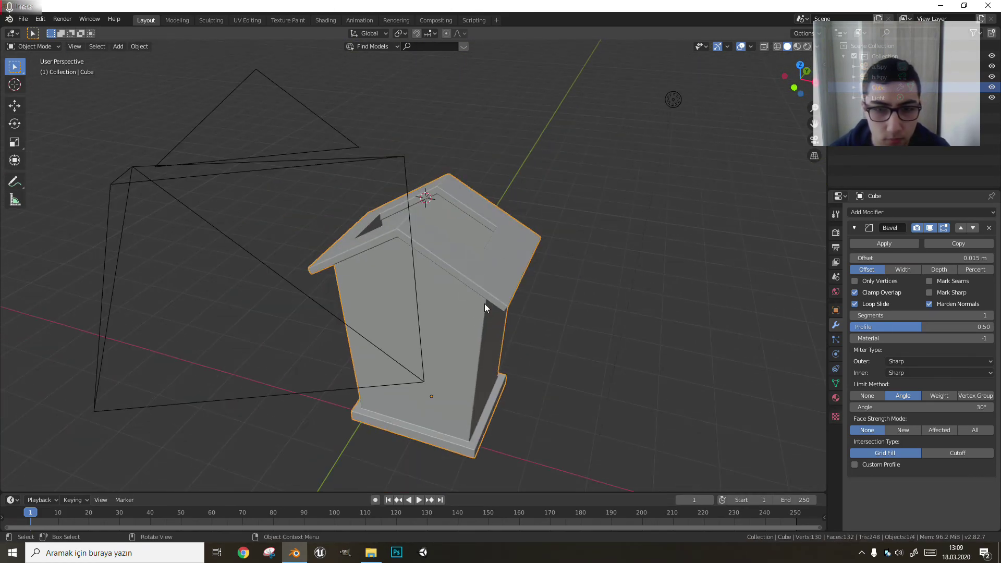
scroll(515, 311, "up", 3)
scroll(515, 311, "up", 3)
left_click(665, 392)
scroll(644, 371, "down", 4)
middle_click_drag(643, 371, 493, 348)
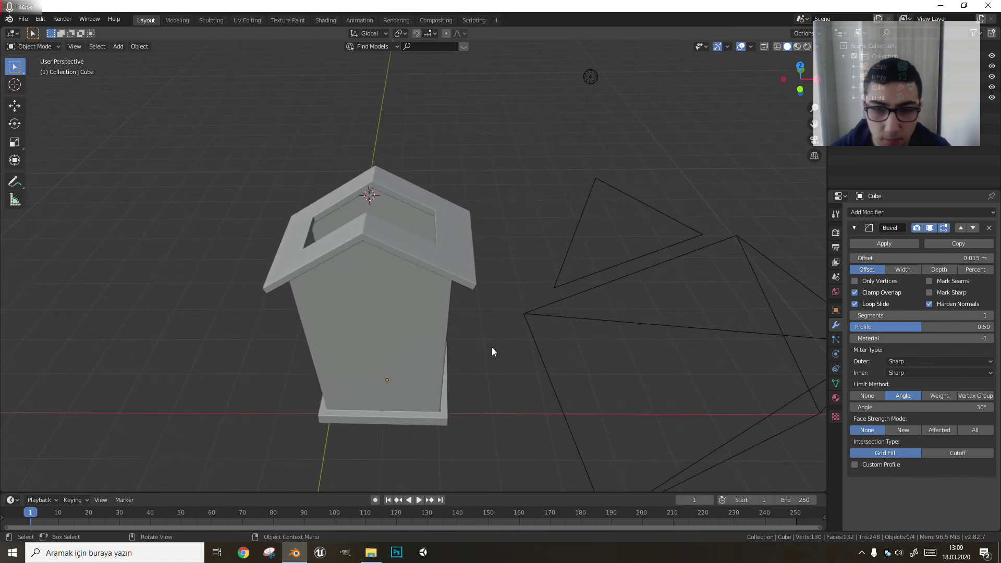
Zoom and orbit to a low close-up of the roof notch.
scroll(577, 338, "up", 5)
scroll(578, 381, "down", 2)
mouse_move(578, 380)
middle_mouse_down()
mouse_move(578, 326)
mouse_move(608, 373)
middle_mouse_up()
scroll(608, 374, "up", 5)
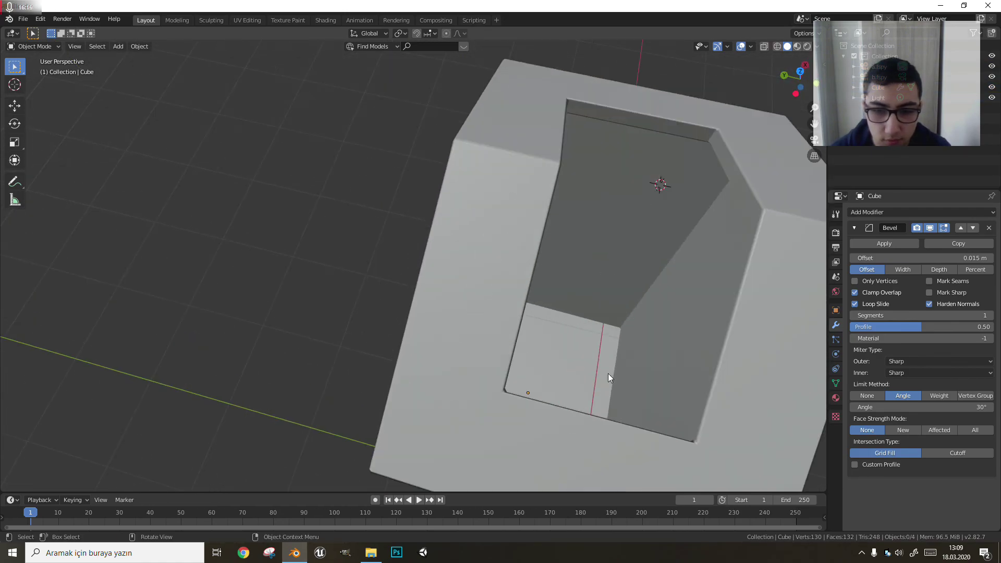
scroll(443, 290, "up", 2)
scroll(443, 290, "up", 3)
mouse_move(485, 299)
middle_mouse_down()
mouse_move(584, 317)
mouse_move(524, 324)
mouse_move(557, 319)
middle_mouse_up()
scroll(524, 325, "down", 3)
scroll(557, 320, "up", 2)
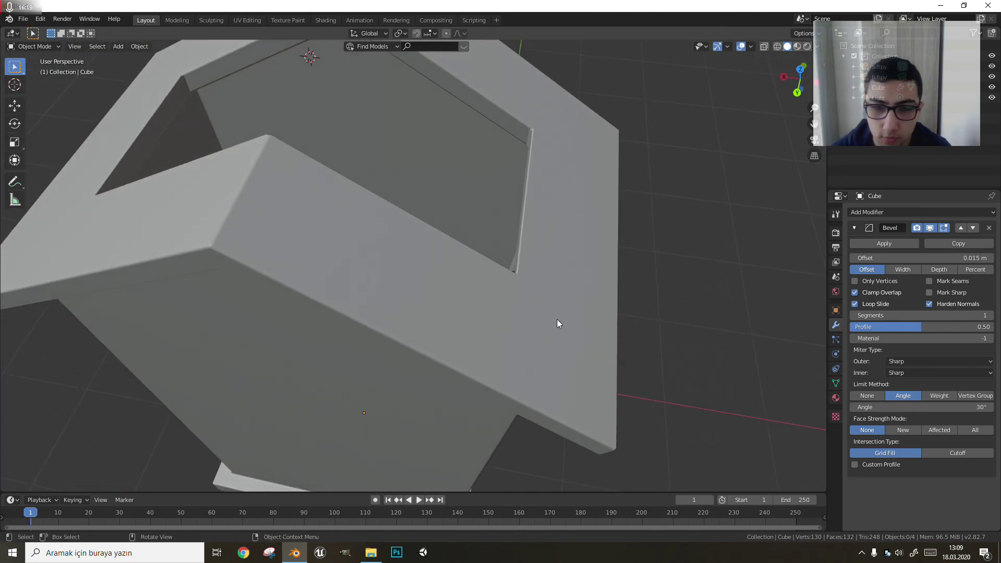
Raise the Bevel modifier's Segments to 3 and inspect the rounded wall edges.
left_click(990, 316)
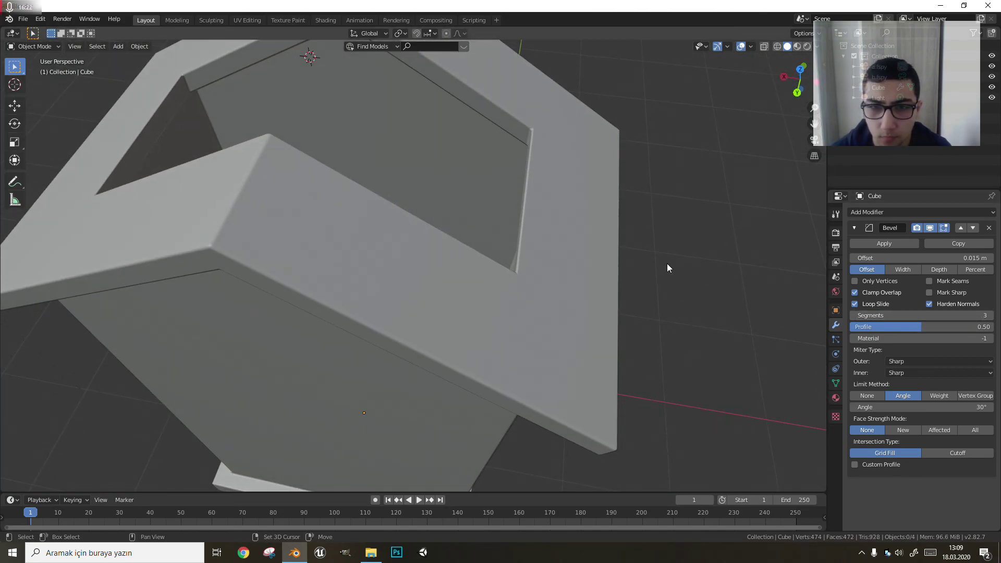
mouse_move(668, 264)
middle_mouse_down()
mouse_move(679, 356)
mouse_move(569, 324)
mouse_move(555, 339)
mouse_move(487, 335)
mouse_move(521, 271)
mouse_move(465, 328)
mouse_move(579, 323)
mouse_move(490, 299)
mouse_move(434, 388)
mouse_move(402, 346)
mouse_move(370, 339)
middle_mouse_up()
scroll(487, 335, "down", 3)
scroll(487, 335, "down", 2)
scroll(588, 318, "up", 2)
scroll(490, 299, "up", 2)
scroll(434, 389, "down", 3)
scroll(434, 379, "down", 2)
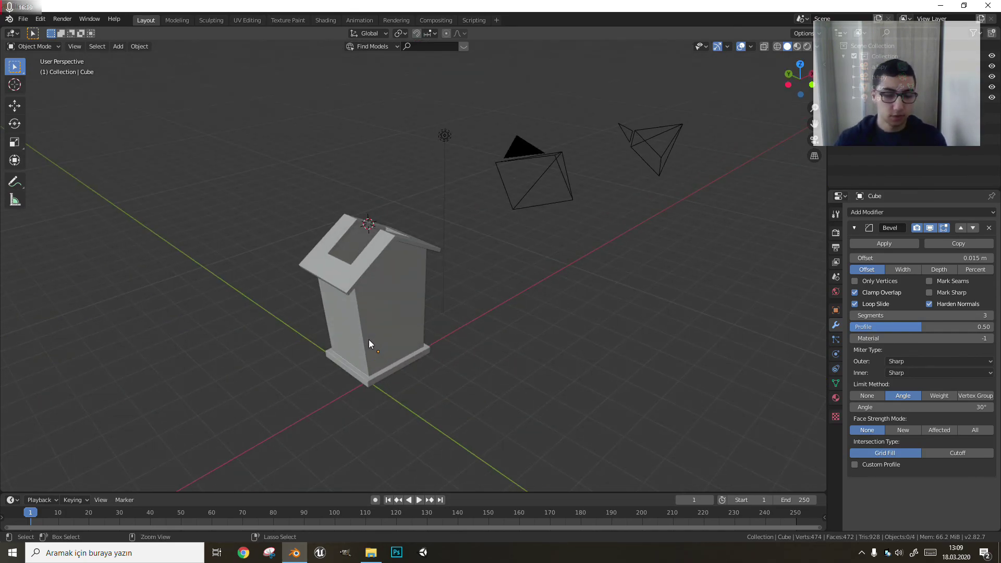